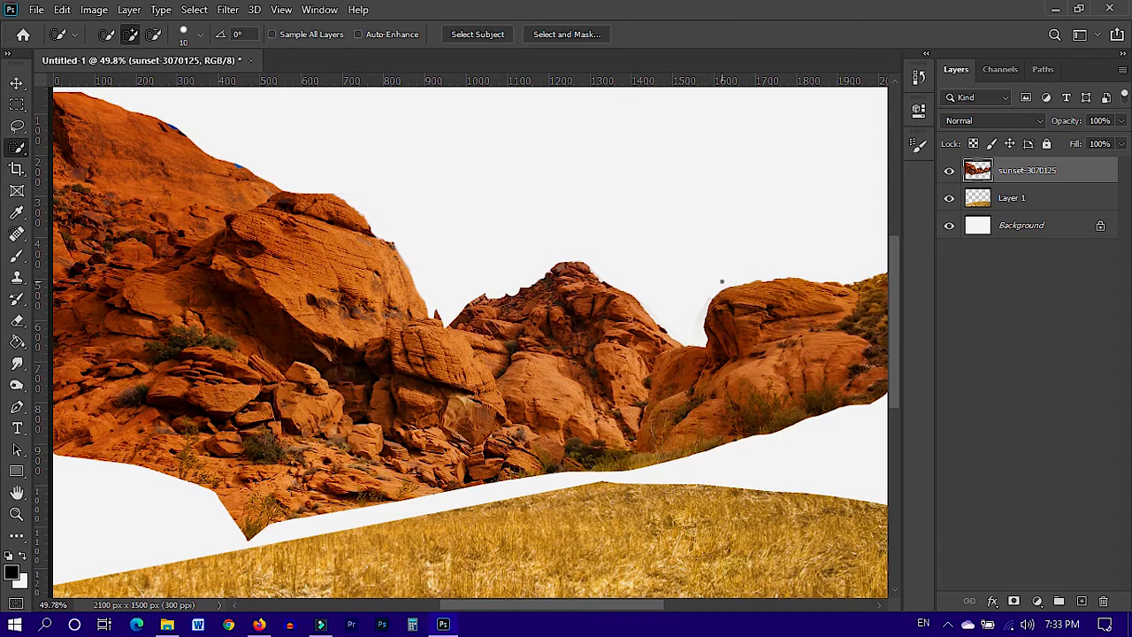
# - Lasso the right-hand rock formation and cut it from the sunset-3070125 layer onto its own layer
pyautogui.scroll(-4, 435, 271)
pyautogui.press('l')
pyautogui.moveTo(739, 260); pyautogui.dragTo(600, 306)
pyautogui.hotkey('ctrl', 'j')
pyautogui.hotkey('ctrl', 'z')
pyautogui.hotkey('ctrl', 'shift', 'j')
# - Move the cut-out right rock down onto the grass and rotate it so it slopes toward the right canvas edge
pyautogui.press('v')
pyautogui.moveTo(670, 378); pyautogui.dragTo(674, 440)
pyautogui.moveTo(754, 319); pyautogui.dragTo(772, 387)
pyautogui.moveTo(696, 364); pyautogui.dragTo(709, 398)
pyautogui.press('Return')
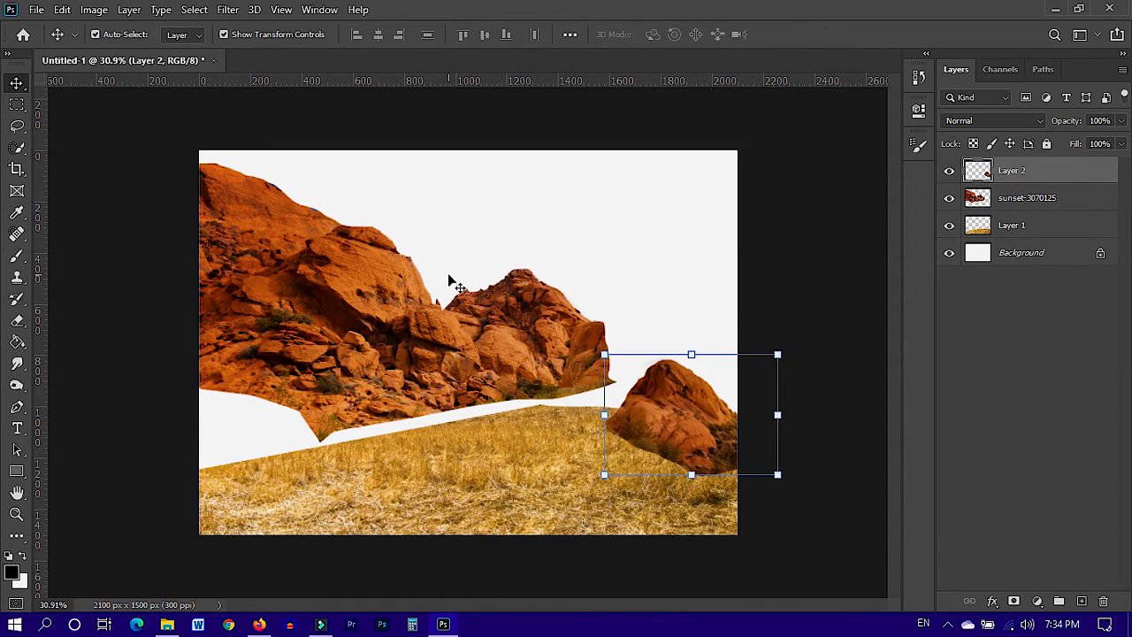
# - Cut the middle rock peak from sunset-3070125 onto its own layer and place it behind the right rock
pyautogui.press('l')
pyautogui.moveTo(608, 384); pyautogui.dragTo(603, 372)
pyautogui.hotkey('ctrl', 'shift', 'j')
pyautogui.press('Return')
pyautogui.click(1027, 197)
pyautogui.hotkey('ctrl', 'shift', 'j')
pyautogui.press('v')
pyautogui.moveTo(570, 324)
pyautogui.mouseDown()
pyautogui.moveTo(669, 419)
pyautogui.moveTo(746, 389)
pyautogui.mouseUp()
# - Erase the lower portion of the remaining left rock on the sunset-3070125 layer with an enlarged Eraser brush
pyautogui.press('l')
pyautogui.press('v')
pyautogui.click(460, 345)
pyautogui.press('e')
pyautogui.press(']')
pyautogui.press(']')
pyautogui.press(']')
pyautogui.press(']')
pyautogui.press(']')
pyautogui.press(']')
pyautogui.press(']')
pyautogui.press(']')
pyautogui.moveTo(603, 328)
pyautogui.mouseDown()
pyautogui.moveTo(589, 364)
pyautogui.moveTo(361, 439)
pyautogui.moveTo(175, 427)
pyautogui.moveTo(156, 359)
pyautogui.mouseUp()
pyautogui.rightClick(537, 380)
pyautogui.click(841, 41)
# - Move the trimmed rock a little to the right and down, away from the left canvas edge
pyautogui.press('v')
pyautogui.moveTo(428, 301)
pyautogui.mouseDown()
pyautogui.moveTo(278, 350)
pyautogui.moveTo(394, 318)
pyautogui.moveTo(471, 323)
pyautogui.mouseUp()
pyautogui.press('e')
pyautogui.press('v')
# - Scale the trimmed rock down and select it by framing it with the Object Selection tool
pyautogui.click(17, 148)
pyautogui.hotkey('shift', 'w')
pyautogui.moveTo(255, 168); pyautogui.dragTo(532, 411)
pyautogui.hotkey('ctrl', 't')
pyautogui.moveTo(801, 387); pyautogui.dragTo(709, 350)
pyautogui.press('Return')
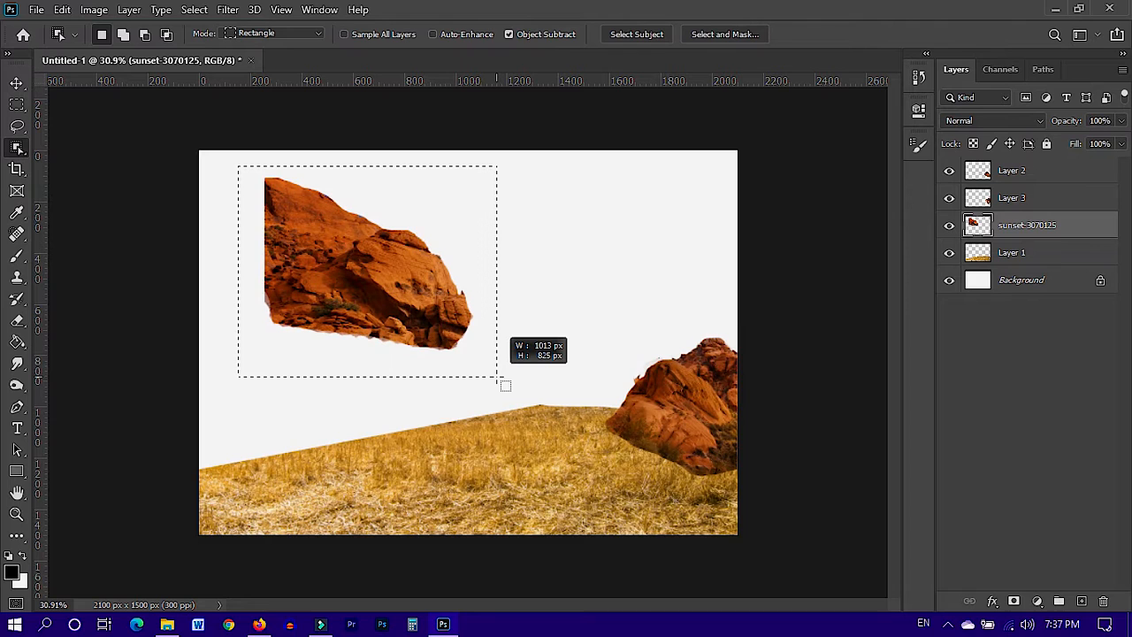
pyautogui.moveTo(498, 379); pyautogui.dragTo(500, 380)
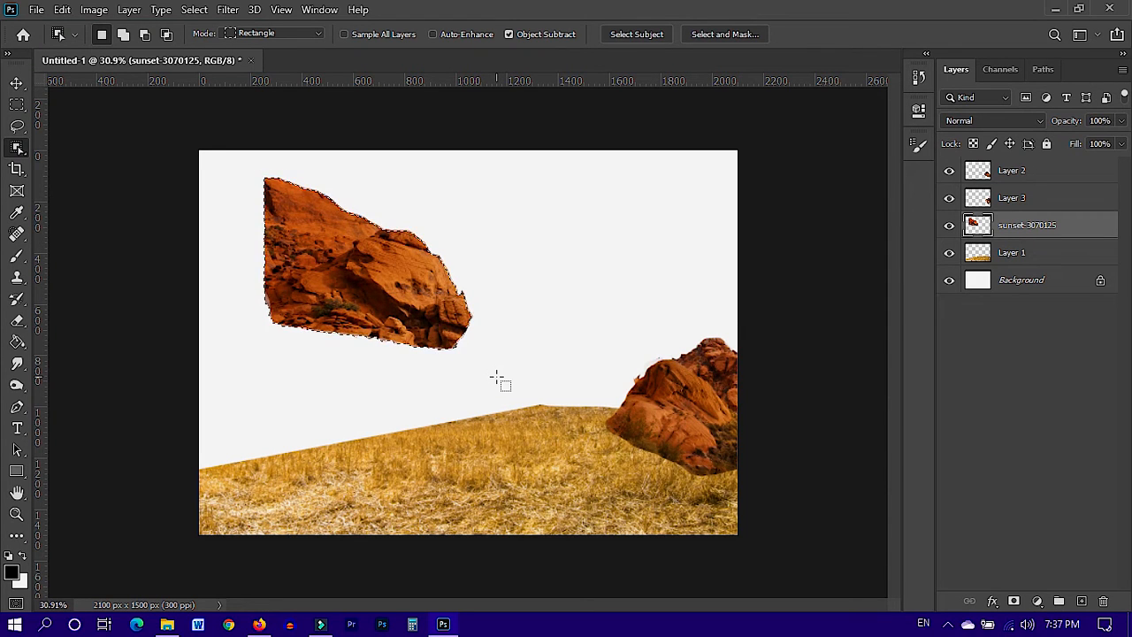
# - Rotate the selected rock to -41.5° and place it on the grass beside the right-hand rocks
pyautogui.hotkey('ctrl', 't')
pyautogui.moveTo(463, 344); pyautogui.dragTo(509, 282)
pyautogui.moveTo(370, 298); pyautogui.dragTo(520, 452)
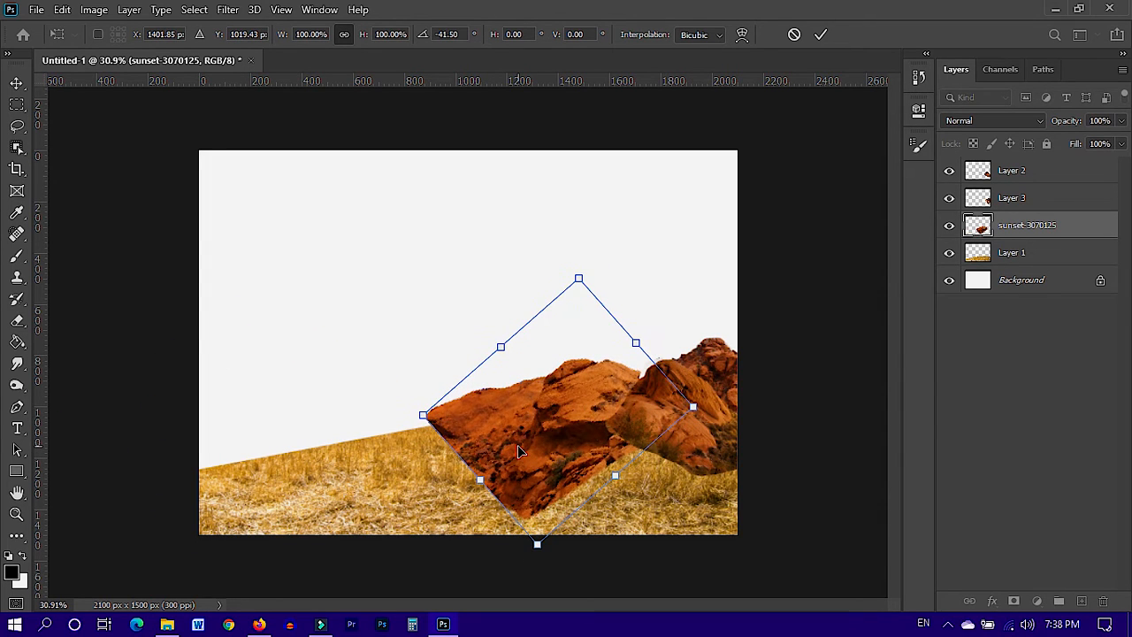
pyautogui.moveTo(1006, 263); pyautogui.dragTo(1008, 168)
pyautogui.hotkey('ctrl', 'z')
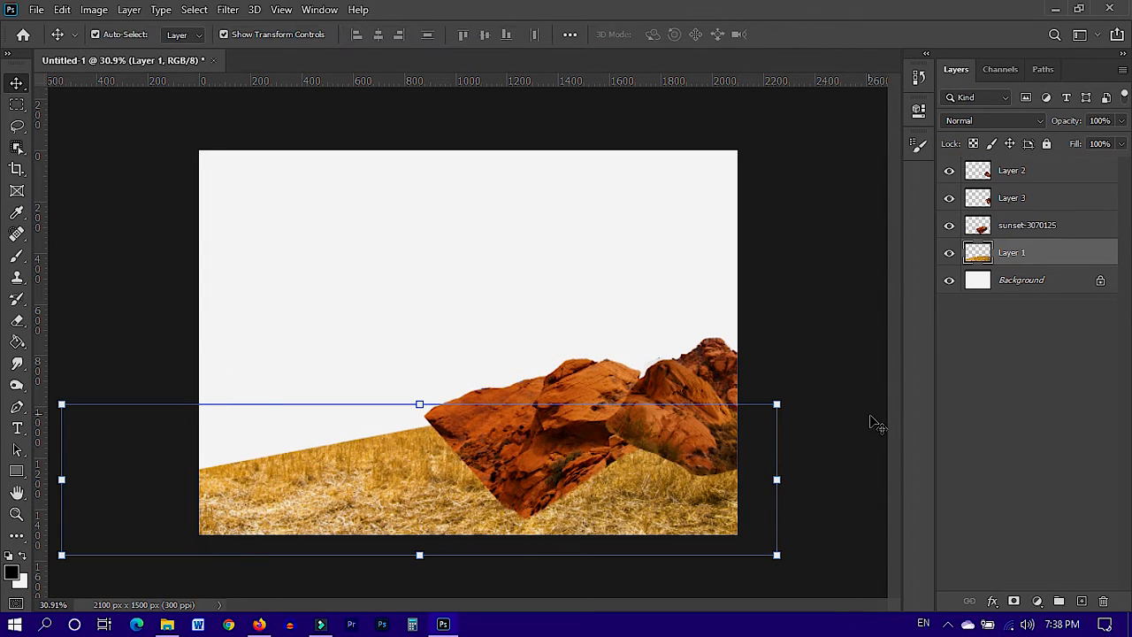
pyautogui.click(169, 626)
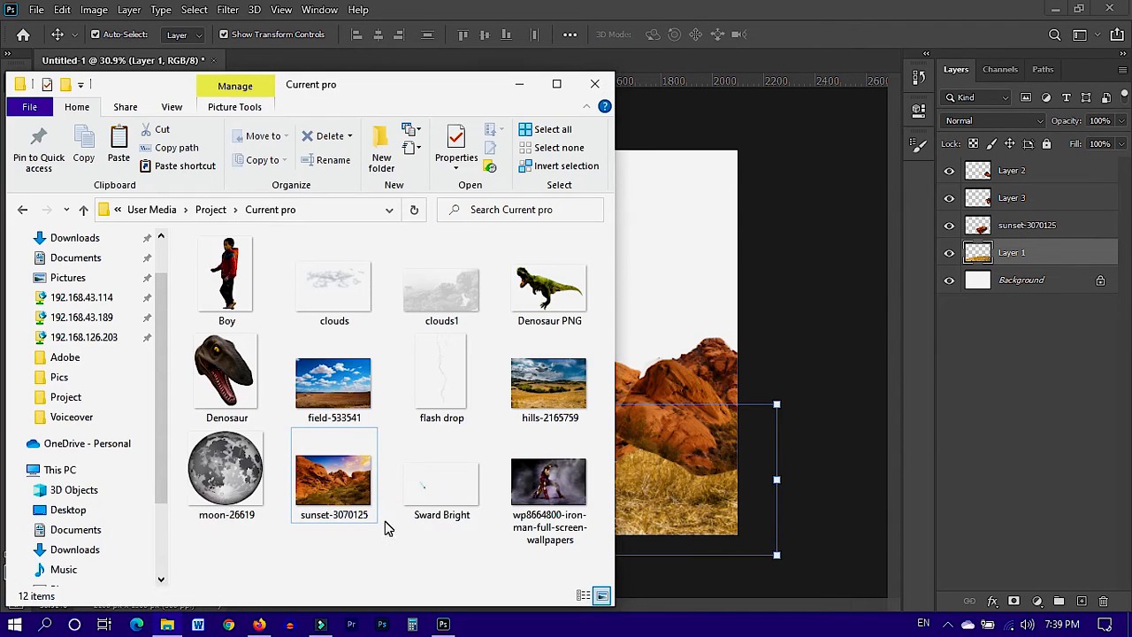
pyautogui.click(681, 372)
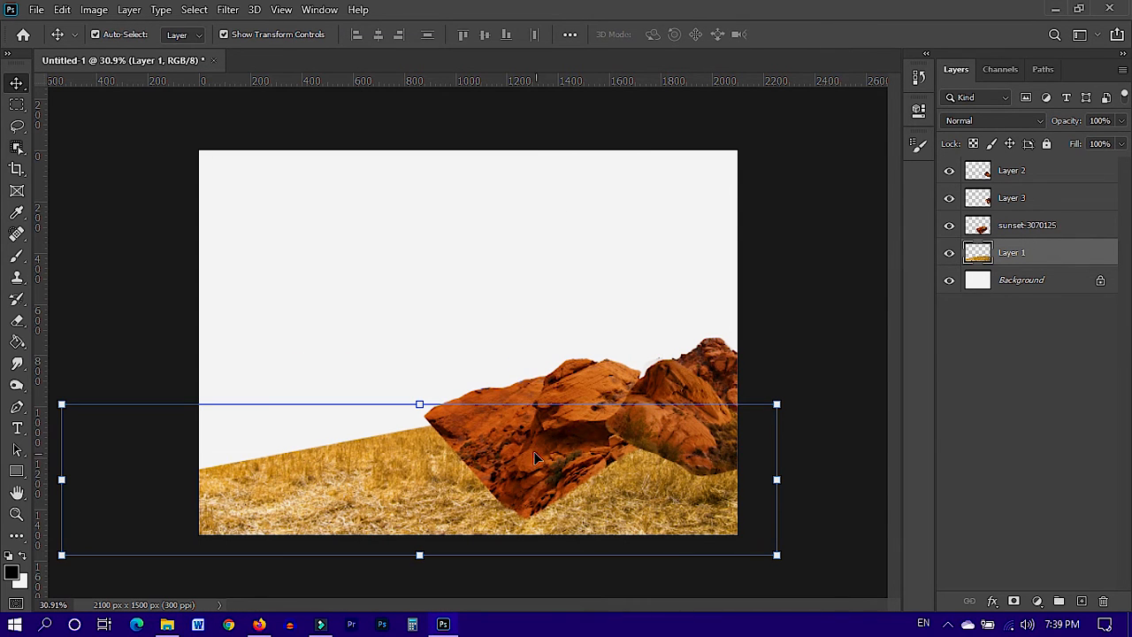
# - Duplicate the sunset-3070125 rock layer and move the copy below the grass field layer
pyautogui.click(571, 436)
pyautogui.hotkey('ctrl', 'j')
pyautogui.hotkey('ctrl', '[')
pyautogui.hotkey('ctrl', '[')
# - Enlarge the rock copy so it towers behind the front rocks, and soften its left edge with the Eraser
pyautogui.moveTo(423, 357); pyautogui.dragTo(239, 239)
pyautogui.moveTo(477, 316); pyautogui.dragTo(530, 320)
pyautogui.press('Return')
pyautogui.press('e')
pyautogui.moveTo(332, 323)
pyautogui.mouseDown()
pyautogui.moveTo(380, 253)
pyautogui.moveTo(325, 408)
pyautogui.moveTo(374, 285)
pyautogui.moveTo(363, 389)
pyautogui.moveTo(379, 343)
pyautogui.mouseUp()
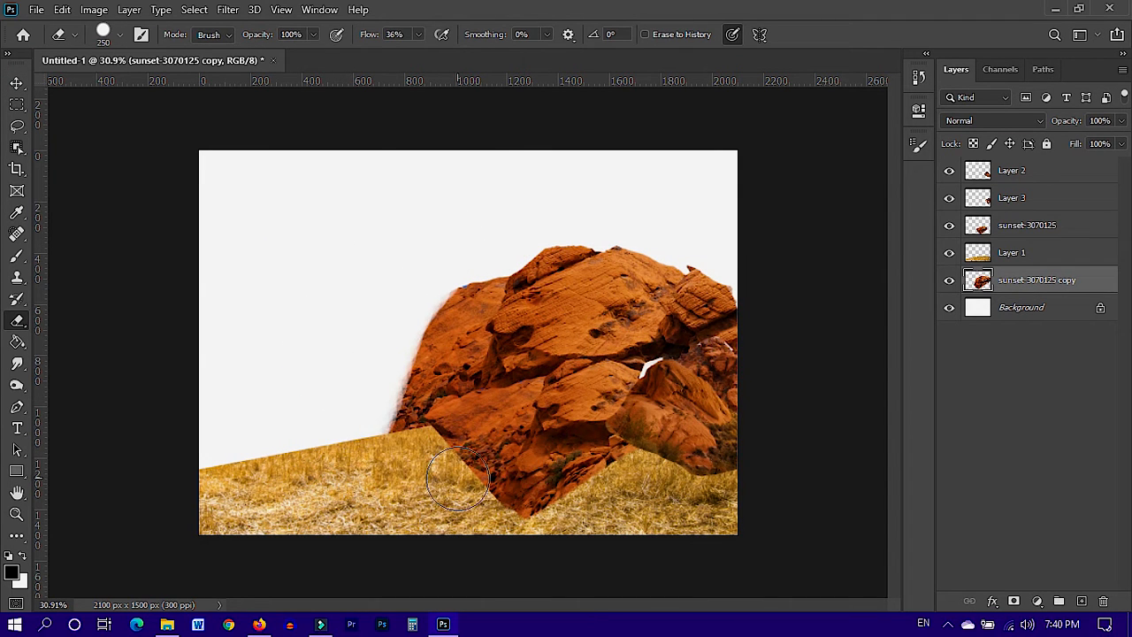
# - Erase the pointed bottom of the front rock with a soft 250 px Eraser to blend it into the grass
pyautogui.press('v')
pyautogui.click(447, 406)
pyautogui.press('l')
pyautogui.press('m')
pyautogui.rightClick(412, 367)
pyautogui.click(421, 446)
pyautogui.press('b')
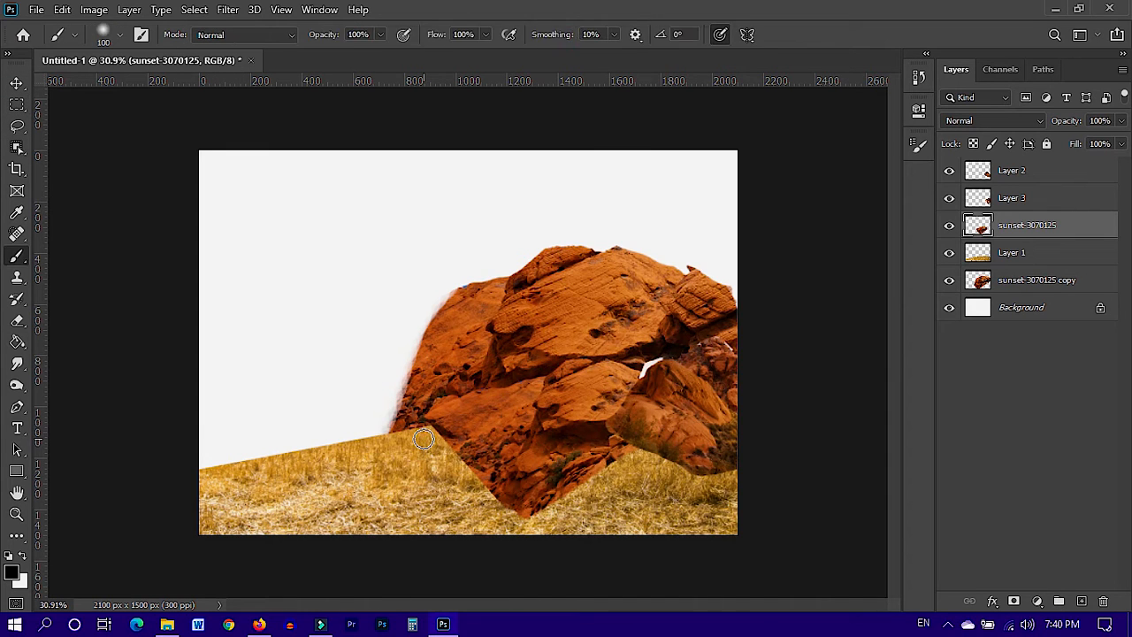
pyautogui.press('e')
pyautogui.rightClick(427, 438)
pyautogui.click(711, 162)
pyautogui.moveTo(531, 510)
pyautogui.mouseDown()
pyautogui.moveTo(408, 479)
pyautogui.moveTo(698, 529)
pyautogui.mouseUp()
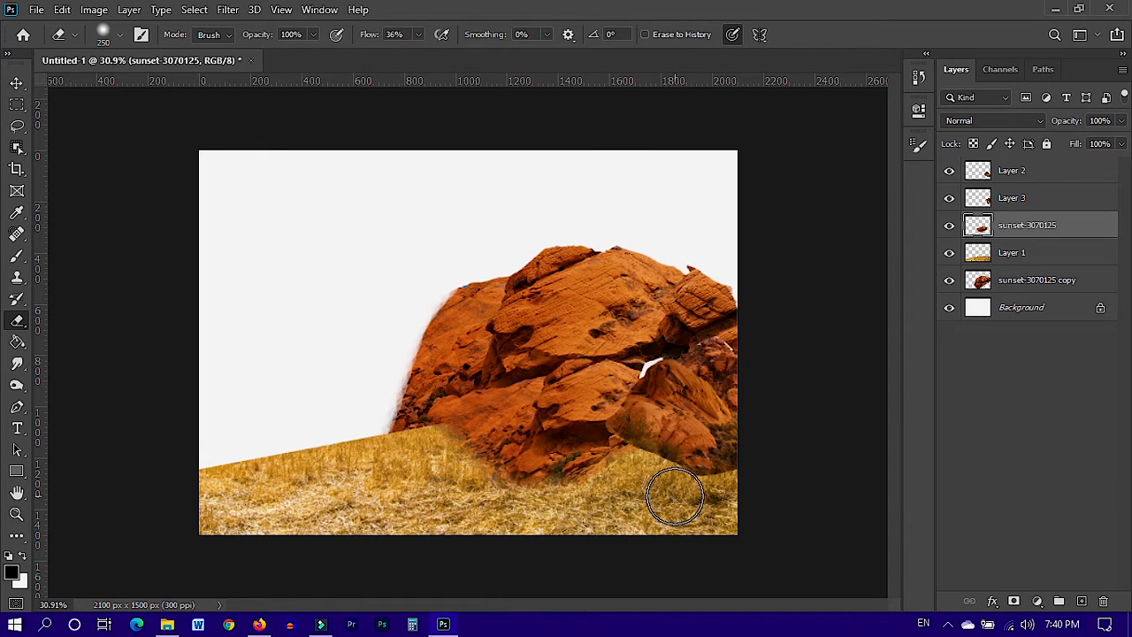
# - Erase the lower edge of the right rock on Layer 2 with a soft 500 px Eraser
pyautogui.press('v')
pyautogui.click(704, 424)
pyautogui.press('e')
pyautogui.press(']')
pyautogui.press(']')
pyautogui.press(']')
pyautogui.moveTo(734, 488); pyautogui.dragTo(641, 459)
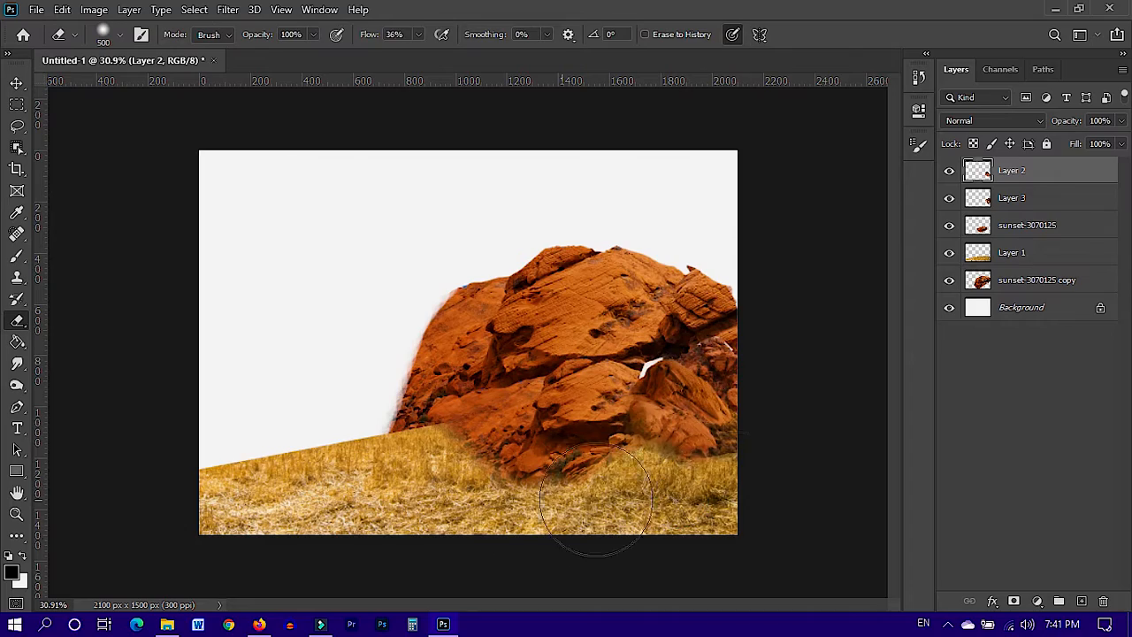
# - Undo the last eraser strokes and shift the right rock slightly down and to the right
pyautogui.hotkey('ctrl', 'z')
pyautogui.hotkey('ctrl', 'z')
pyautogui.hotkey('ctrl', 'z')
pyautogui.hotkey('ctrl', 'z')
pyautogui.scroll(-1, 677, 391)
pyautogui.press('v')
pyautogui.click(632, 398)
pyautogui.click(668, 401)
pyautogui.moveTo(669, 404); pyautogui.dragTo(683, 416)
# - Reduce the Eraser to 45 px and clean up the upper edge of the right rock on Layer 2
pyautogui.press('e')
pyautogui.scroll(9, 663, 385)
pyautogui.press('[')
pyautogui.press('[')
pyautogui.press('[')
pyautogui.press('[')
pyautogui.press('[')
pyautogui.press('[')
pyautogui.press('[')
pyautogui.press('[')
pyautogui.press('[')
pyautogui.press('[')
pyautogui.press('[')
pyautogui.press('[')
pyautogui.press('[')
pyautogui.press('[')
pyautogui.moveTo(768, 423)
pyautogui.mouseDown()
pyautogui.moveTo(783, 409)
pyautogui.moveTo(751, 416)
pyautogui.mouseUp()
pyautogui.scroll(-4, 735, 411)
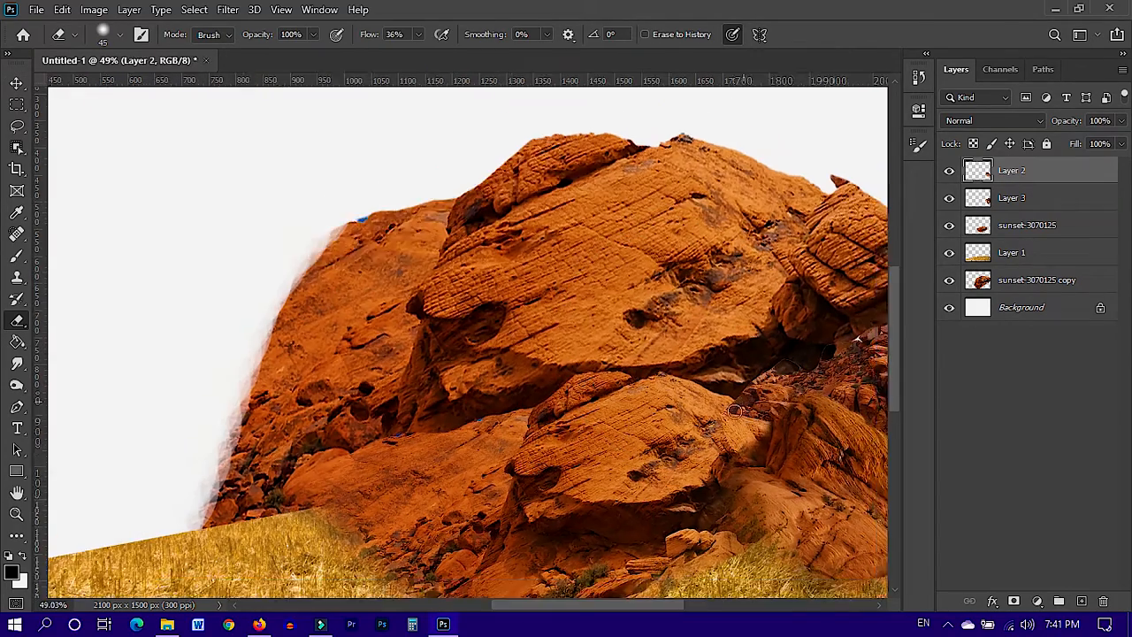
pyautogui.scroll(-2, 734, 410)
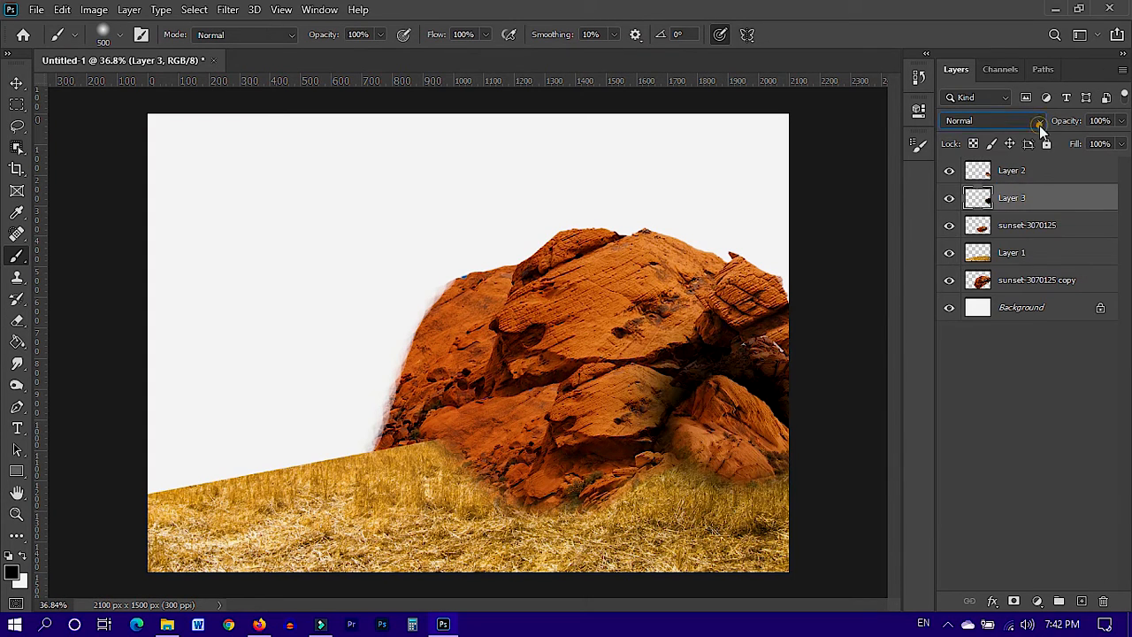
# - Try the Linear Light blend mode with 47% fill on the darkened Layer 3
pyautogui.click(1039, 123)
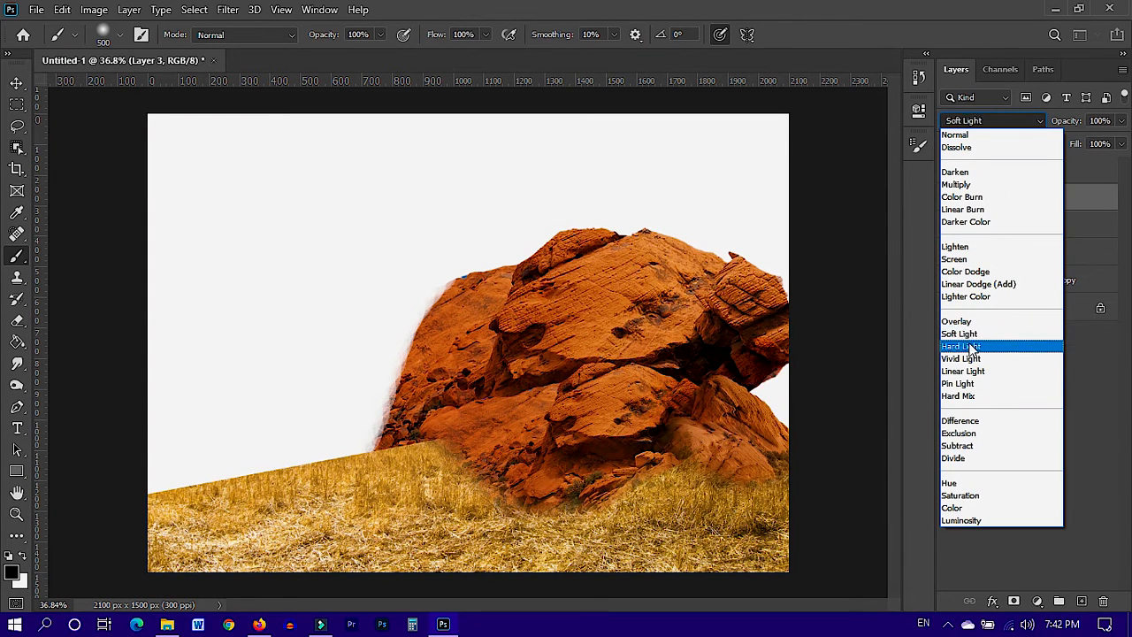
pyautogui.click(968, 371)
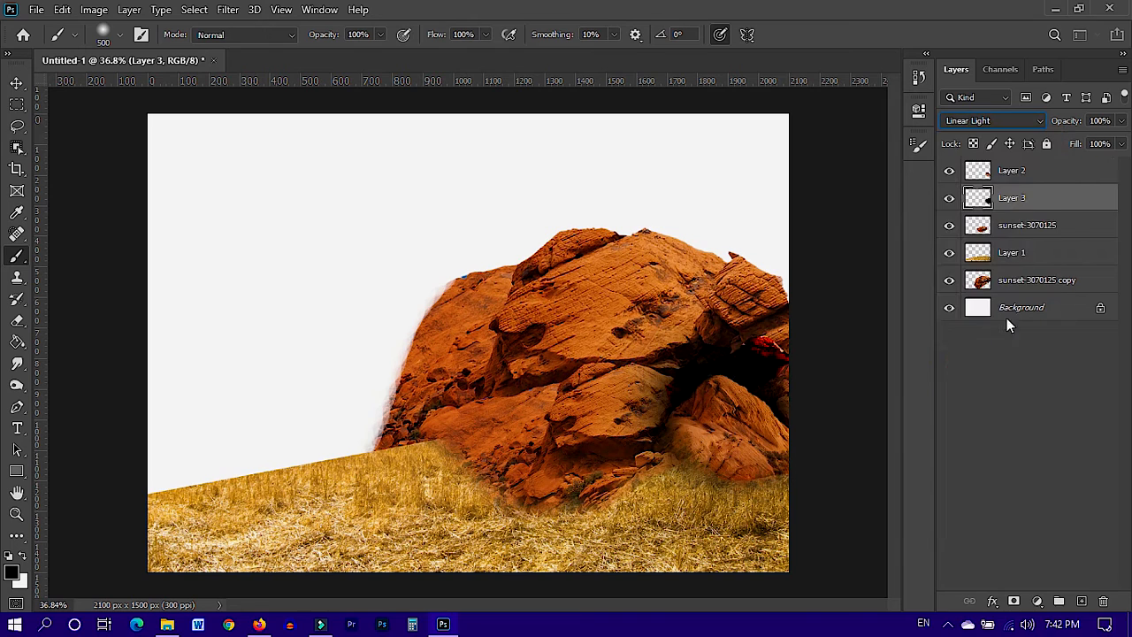
pyautogui.moveTo(1092, 183)
pyautogui.mouseDown()
pyautogui.moveTo(1052, 184)
pyautogui.moveTo(1080, 186)
pyautogui.mouseUp()
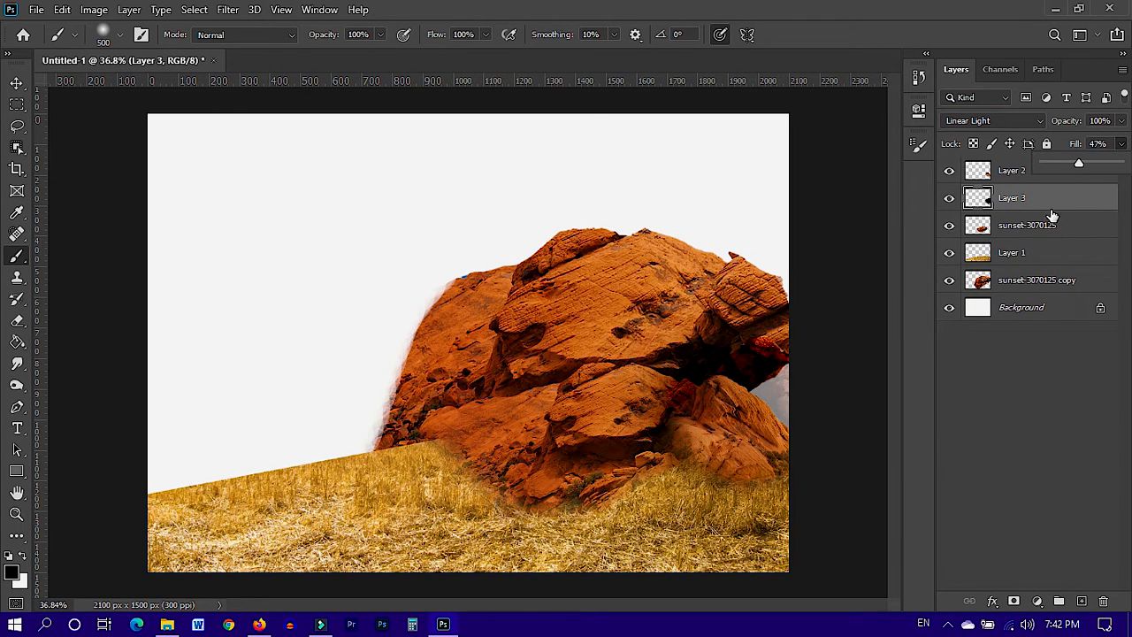
pyautogui.hotkey('ctrl', 'z')
pyautogui.hotkey('ctrl', 'z')
pyautogui.hotkey('ctrl', 'z')
pyautogui.hotkey('ctrl', 'z')
# - Paint a soft black shadow around the right rock on Layer 3 with a 200 px brush and lower the layer's fill to 74%
pyautogui.press('[')
pyautogui.press('[')
pyautogui.press('[')
pyautogui.moveTo(750, 419)
pyautogui.mouseDown()
pyautogui.moveTo(699, 380)
pyautogui.moveTo(759, 409)
pyautogui.mouseUp()
pyautogui.click(690, 414)
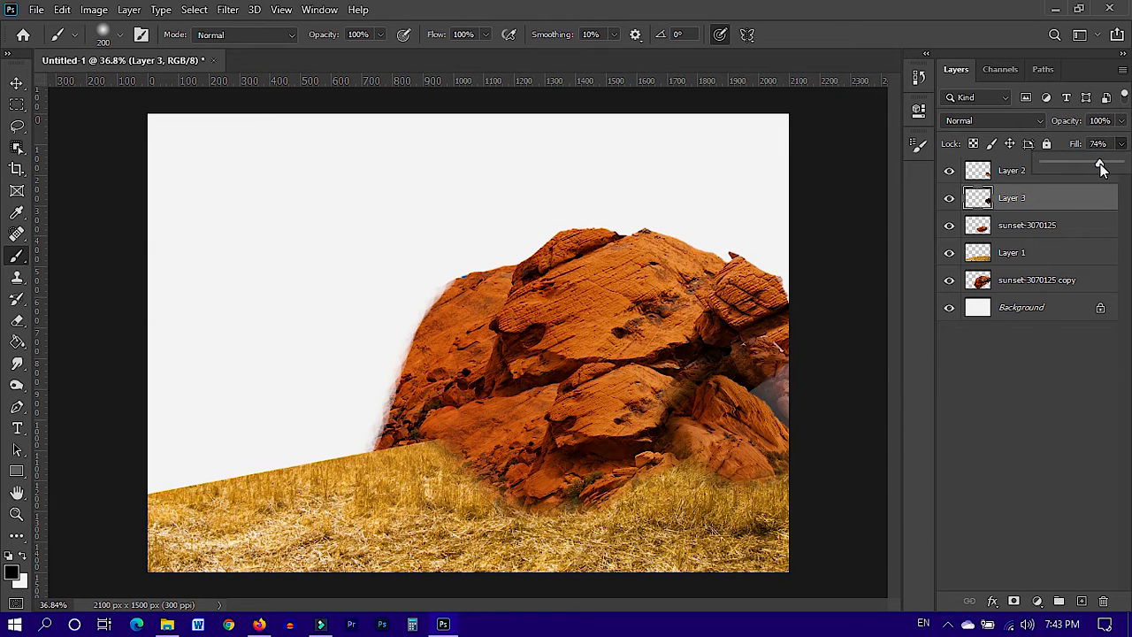
# - Add a new layer beneath the front rock and paint black shadow along the rock's upper edge with the 200 px brush
pyautogui.press('v')
pyautogui.click(1044, 227)
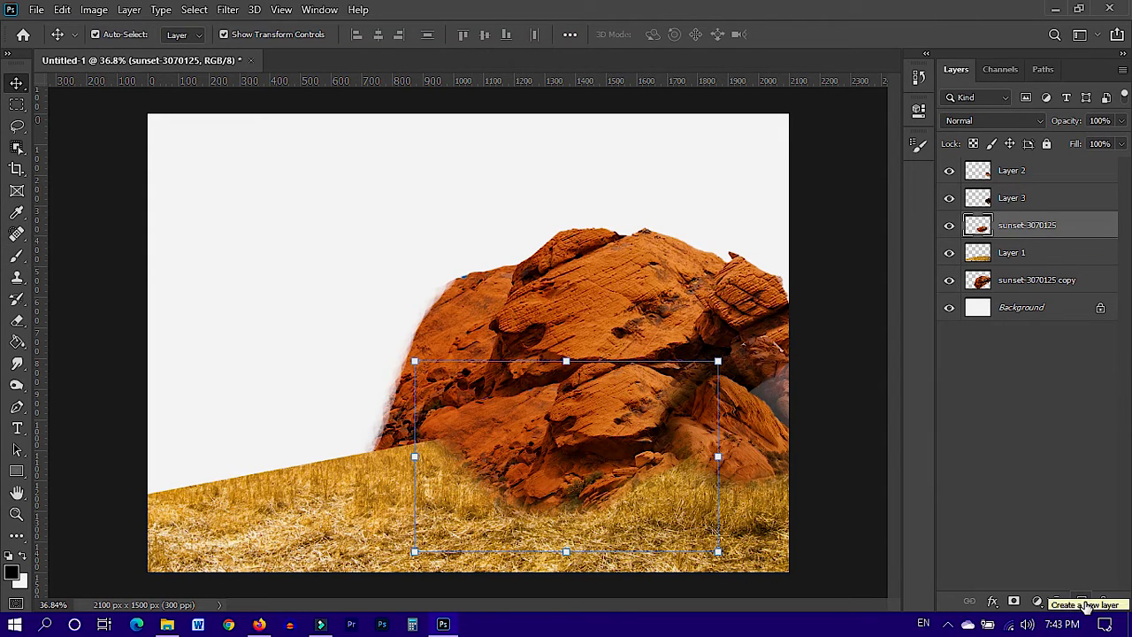
pyautogui.keyDown('ctrl'); pyautogui.click(1081, 601); pyautogui.keyUp('ctrl')
pyautogui.press('b')
pyautogui.moveTo(611, 382)
pyautogui.mouseDown()
pyautogui.moveTo(581, 392)
pyautogui.moveTo(537, 460)
pyautogui.moveTo(509, 409)
pyautogui.moveTo(441, 420)
pyautogui.moveTo(643, 402)
pyautogui.moveTo(660, 382)
pyautogui.moveTo(583, 391)
pyautogui.mouseUp()
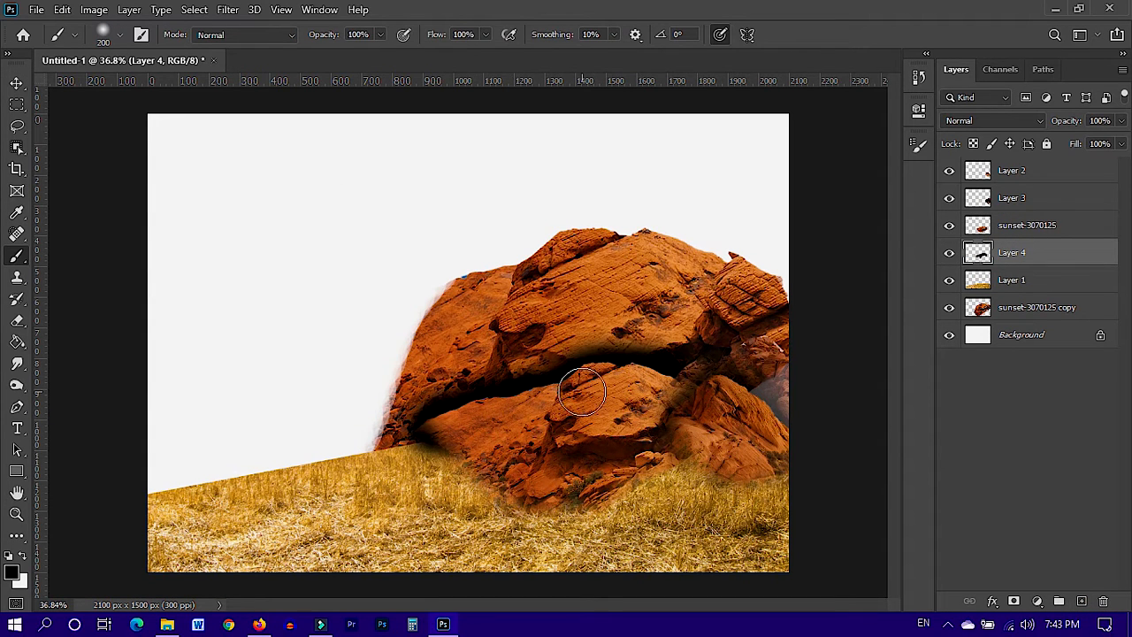
# - Paint a broader shadow behind the front rock with a 600 px brush and set the shadow layer's opacity to 58%
pyautogui.press(']')
pyautogui.press(']')
pyautogui.press(']')
pyautogui.press(']')
pyautogui.press(']')
pyautogui.moveTo(476, 436); pyautogui.dragTo(625, 397)
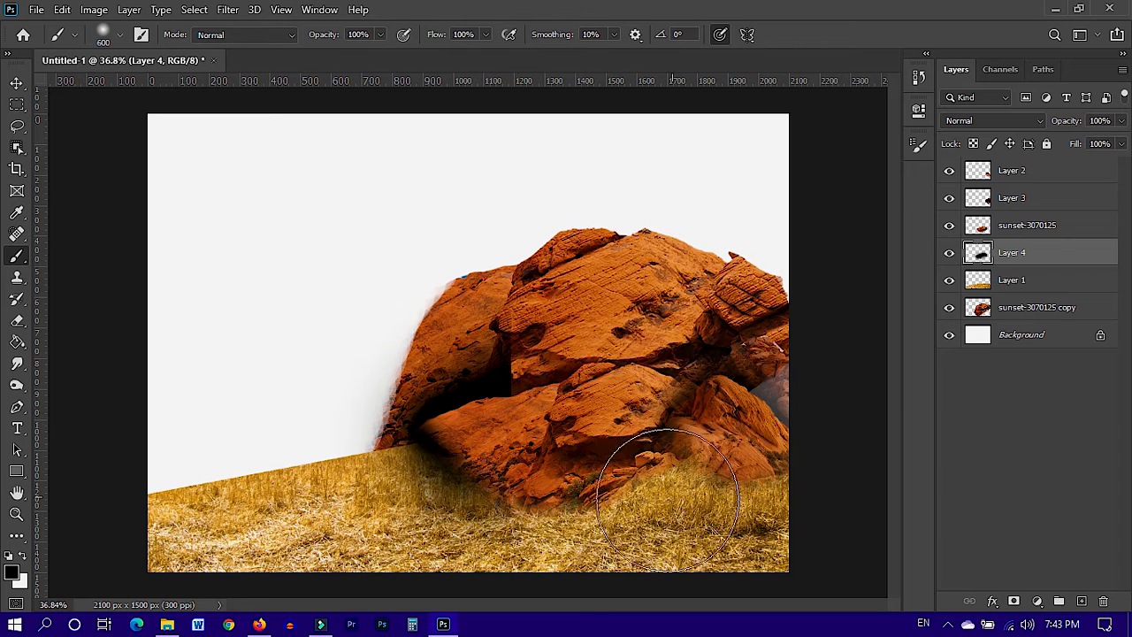
pyautogui.moveTo(1092, 146); pyautogui.dragTo(1087, 143)
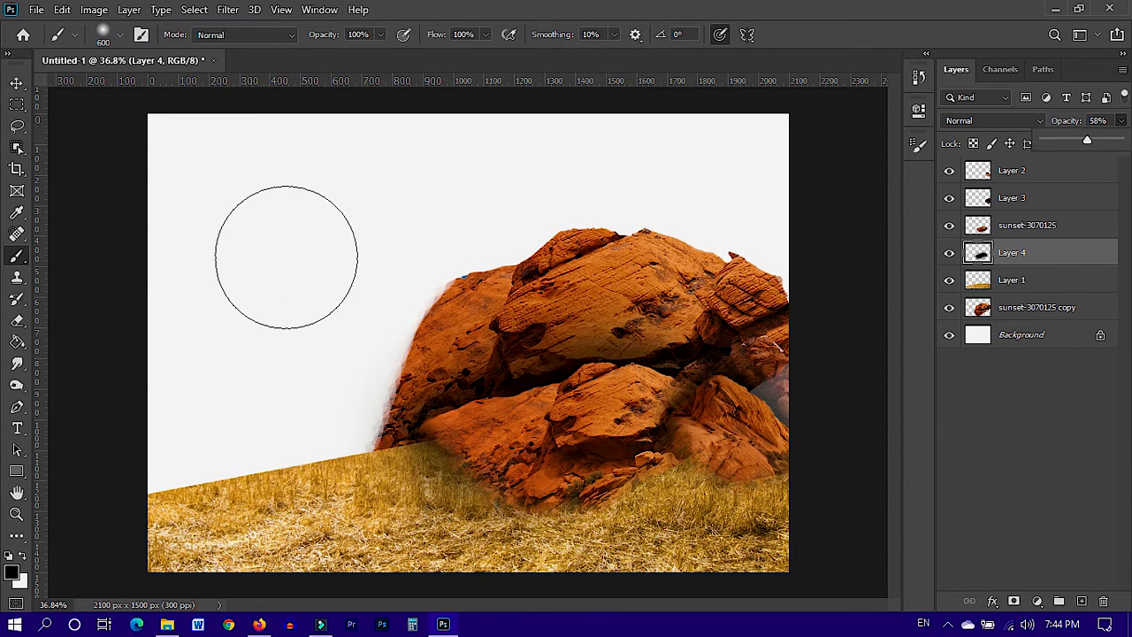
# - Place the clouds1 image directly above the sunset-3070125 copy layer and rasterize it
pyautogui.press('v')
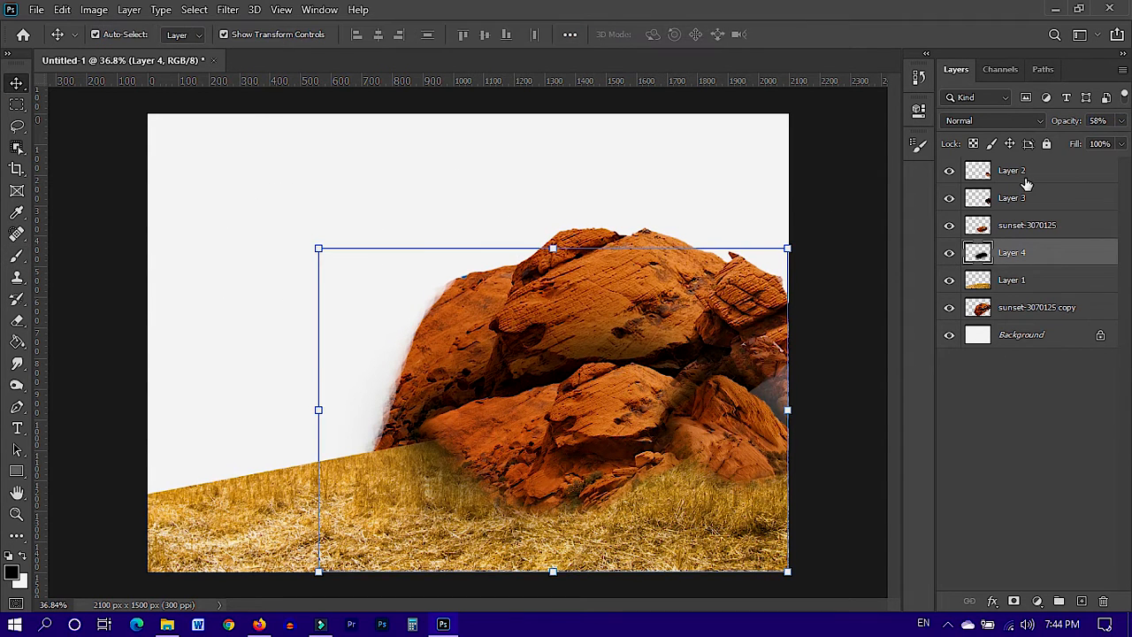
pyautogui.click(1026, 230)
pyautogui.click(948, 173)
pyautogui.click(949, 173)
pyautogui.click(949, 310)
pyautogui.click(949, 310)
pyautogui.click(1023, 303)
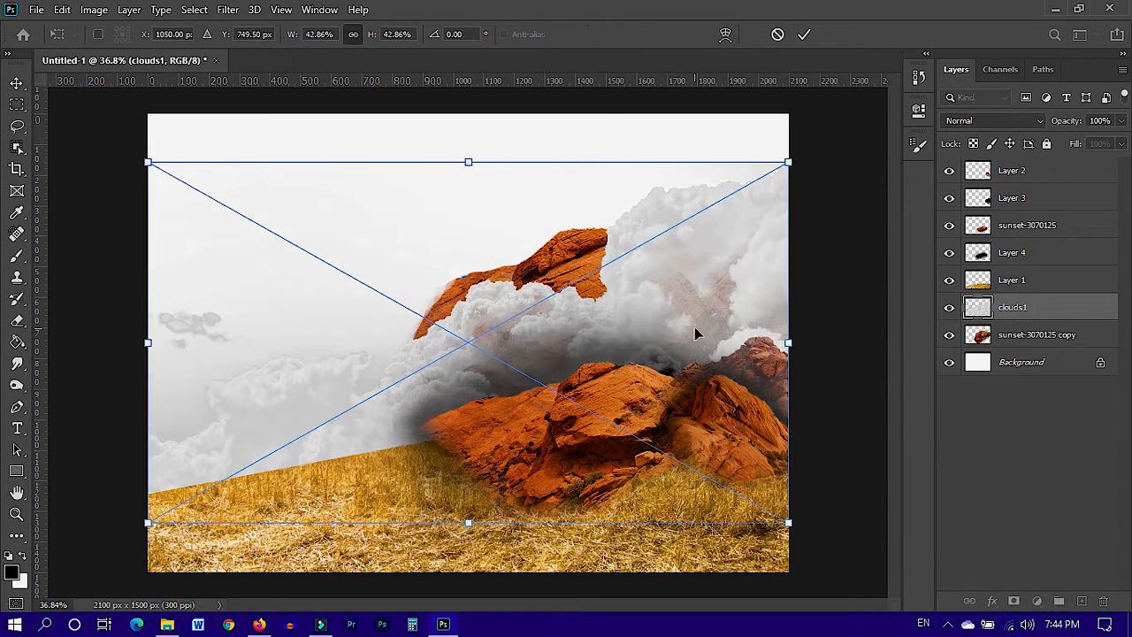
pyautogui.press('Return')
pyautogui.rightClick(1037, 310)
pyautogui.click(831, 307)
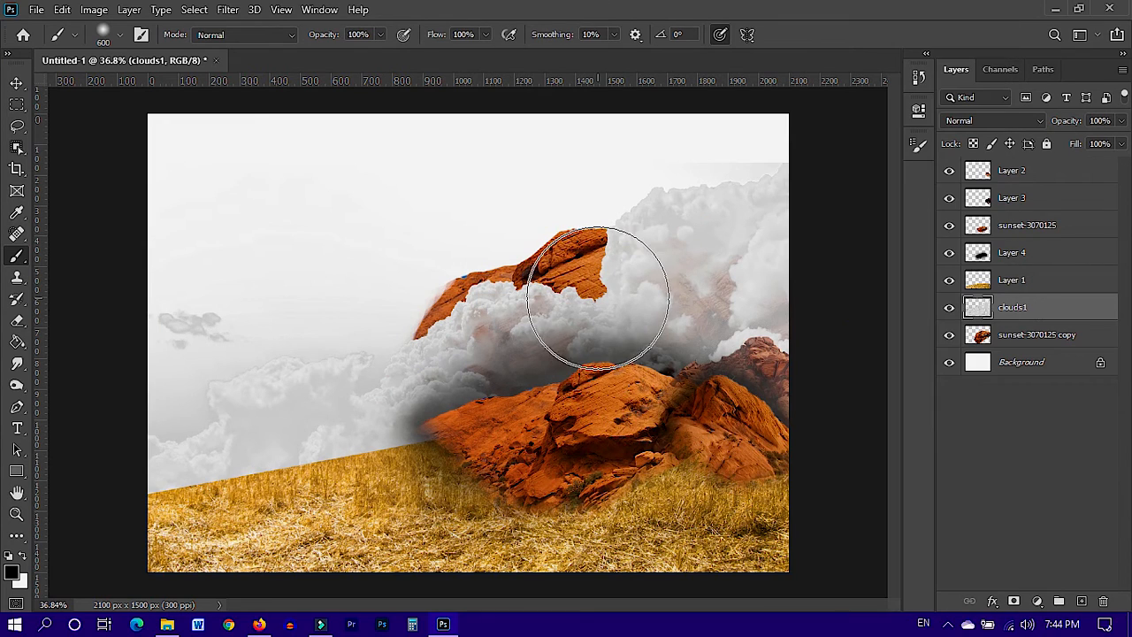
# - Erase the clouds over the empty left side and enlarge the clouds1 layer proportionally past the left canvas edge
pyautogui.press('e')
pyautogui.moveTo(189, 304); pyautogui.dragTo(389, 468)
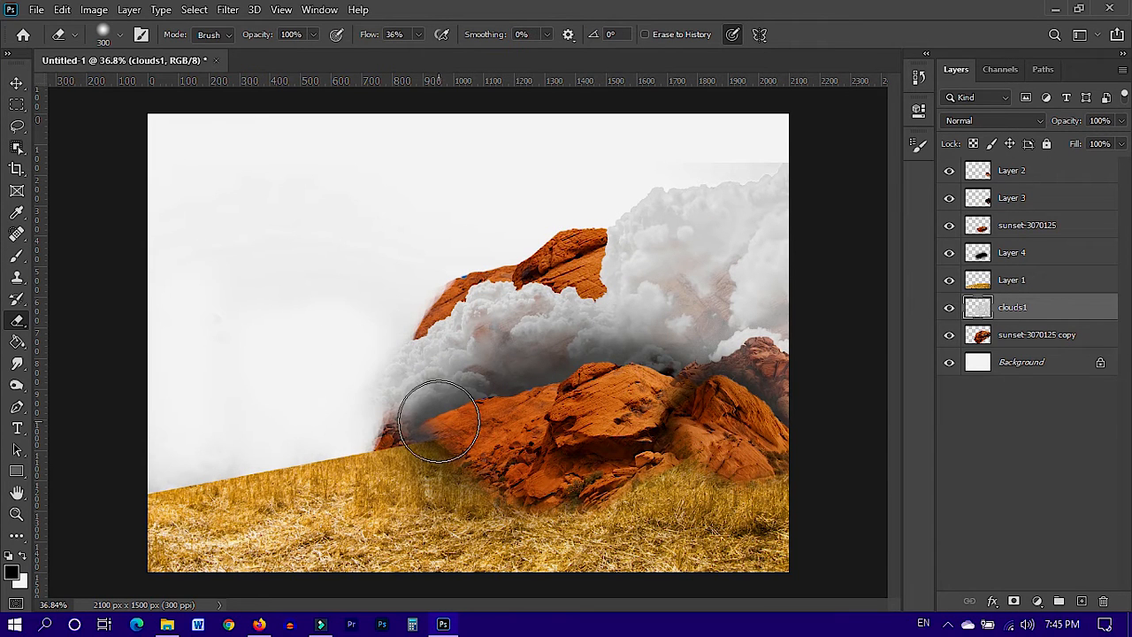
pyautogui.press('v')
pyautogui.scroll(-1, 464, 360)
pyautogui.moveTo(255, 482); pyautogui.dragTo(137, 455)
pyautogui.press('Return')
pyautogui.press('e')
pyautogui.press('v')
pyautogui.press('Return')
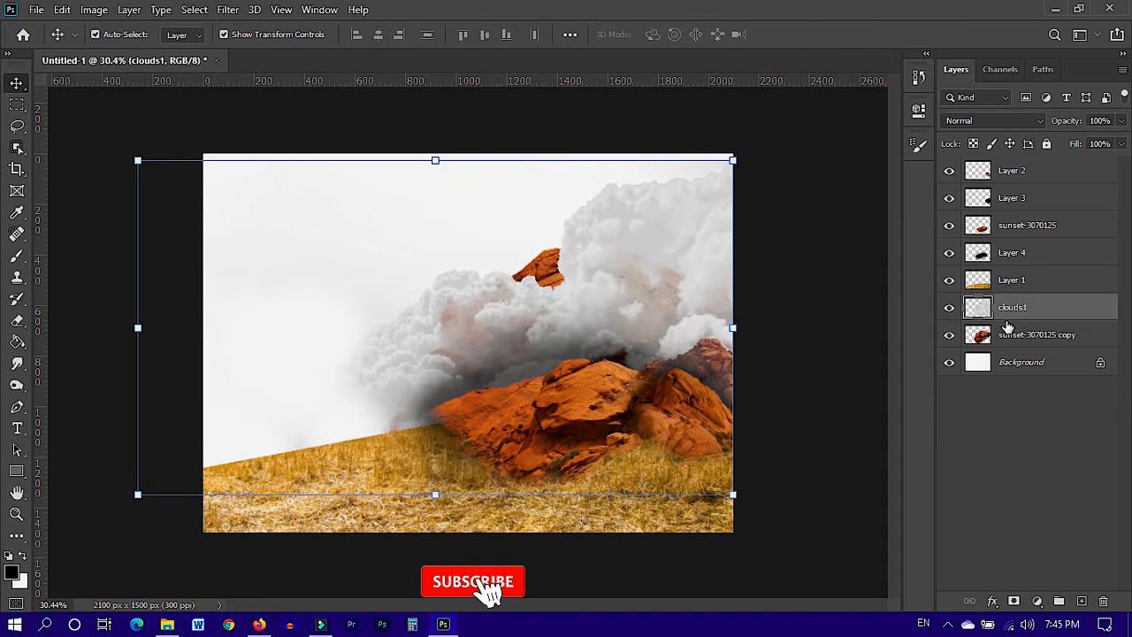
# - Set the clouds1 layer to Screen blending and erase the clouds over the upper rock with the 300 px Eraser
pyautogui.click(995, 120)
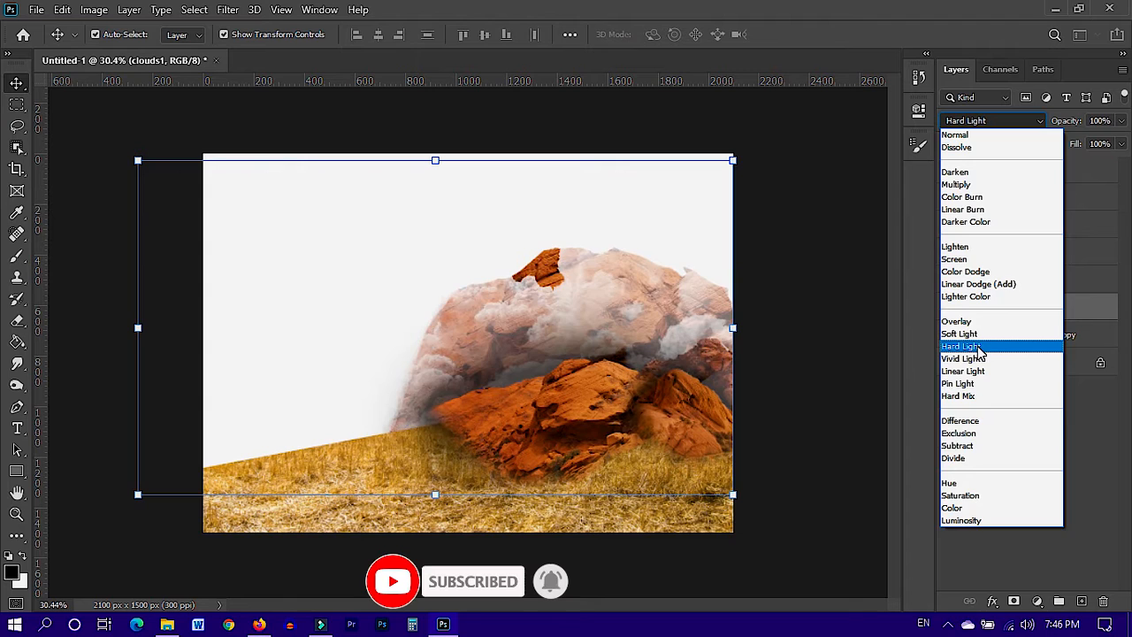
pyautogui.click(960, 259)
pyautogui.click(1122, 144)
pyautogui.moveTo(1117, 166)
pyautogui.mouseDown()
pyautogui.moveTo(1103, 173)
pyautogui.moveTo(1117, 168)
pyautogui.mouseUp()
pyautogui.press('e')
pyautogui.moveTo(518, 260)
pyautogui.mouseDown()
pyautogui.moveTo(628, 212)
pyautogui.moveTo(540, 278)
pyautogui.moveTo(369, 300)
pyautogui.moveTo(744, 235)
pyautogui.mouseUp()
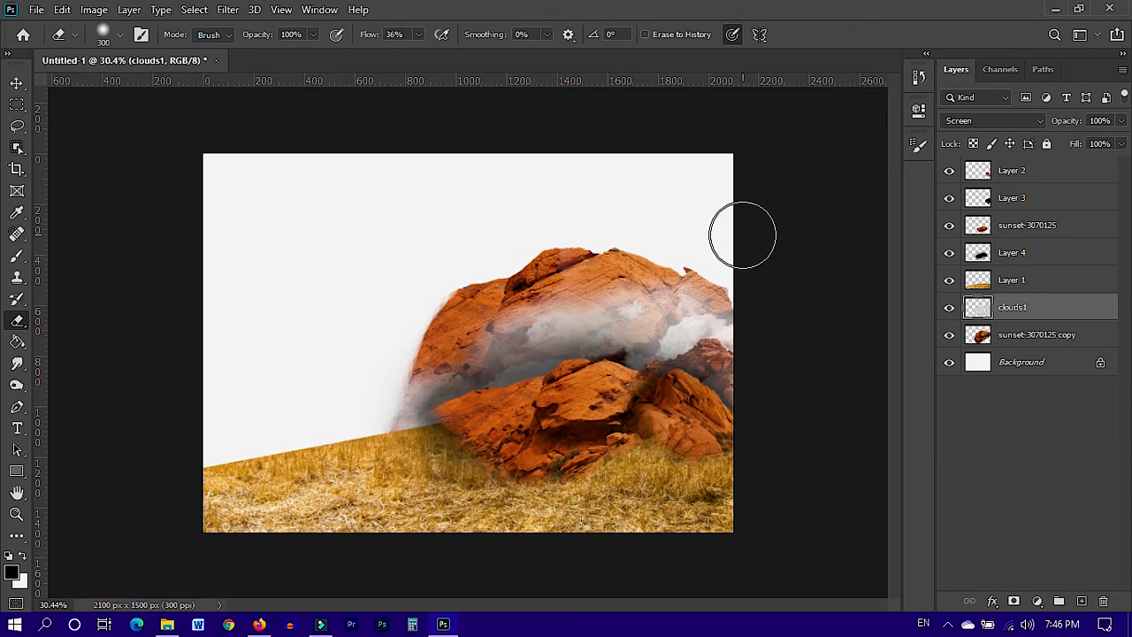
# - Sample the cloud's grey tone and paint haze over the large back rock on clouds1 with a 600 px brush
pyautogui.press('b')
pyautogui.keyDown('alt'); pyautogui.click(567, 331); pyautogui.keyUp('alt')
pyautogui.moveTo(451, 283)
pyautogui.mouseDown()
pyautogui.moveTo(293, 270)
pyautogui.moveTo(245, 351)
pyautogui.moveTo(431, 362)
pyautogui.mouseUp()
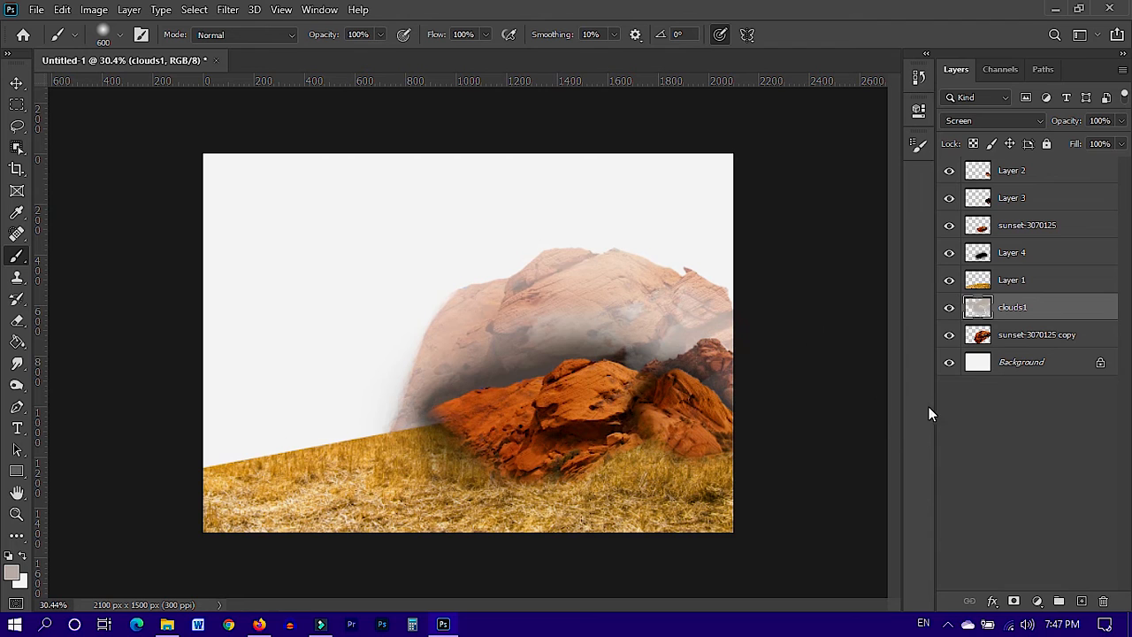
# - Undo the haze strokes painted on the clouds1 layer
pyautogui.hotkey('ctrl', 'z')
pyautogui.hotkey('ctrl', 'z')
pyautogui.hotkey('ctrl', 'z')
pyautogui.hotkey('ctrl', 'z')
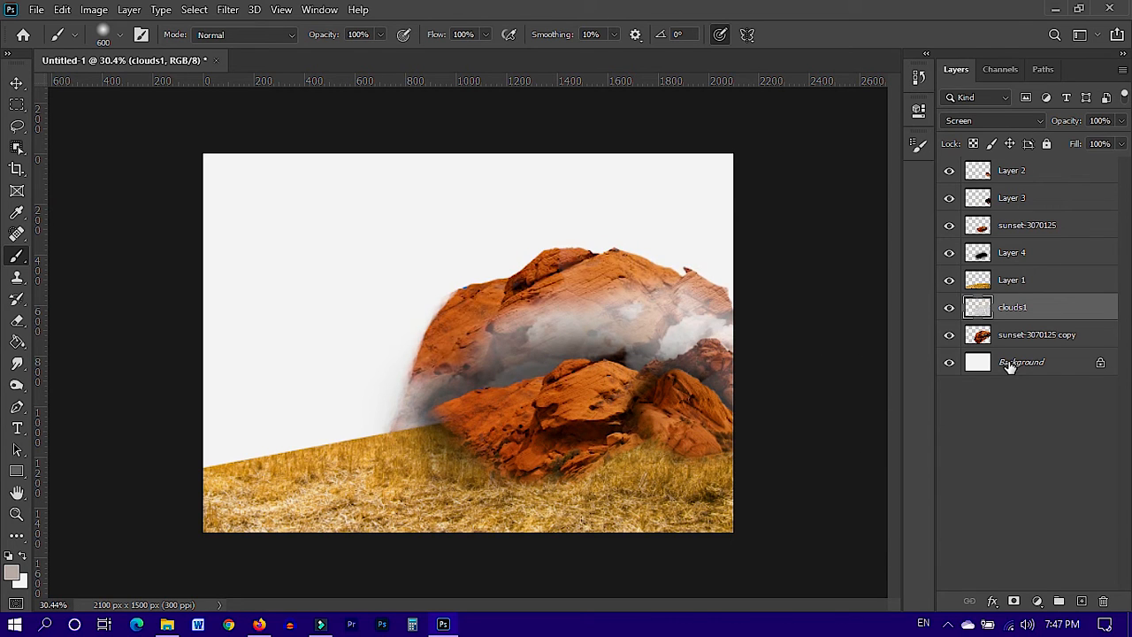
# - Add a new layer above clouds1 and paint grey haze over the large back rock with the 600 px brush
pyautogui.click(1081, 601)
pyautogui.moveTo(599, 266)
pyautogui.mouseDown()
pyautogui.moveTo(548, 342)
pyautogui.moveTo(387, 380)
pyautogui.mouseUp()
pyautogui.hotkey('ctrl', 'z')
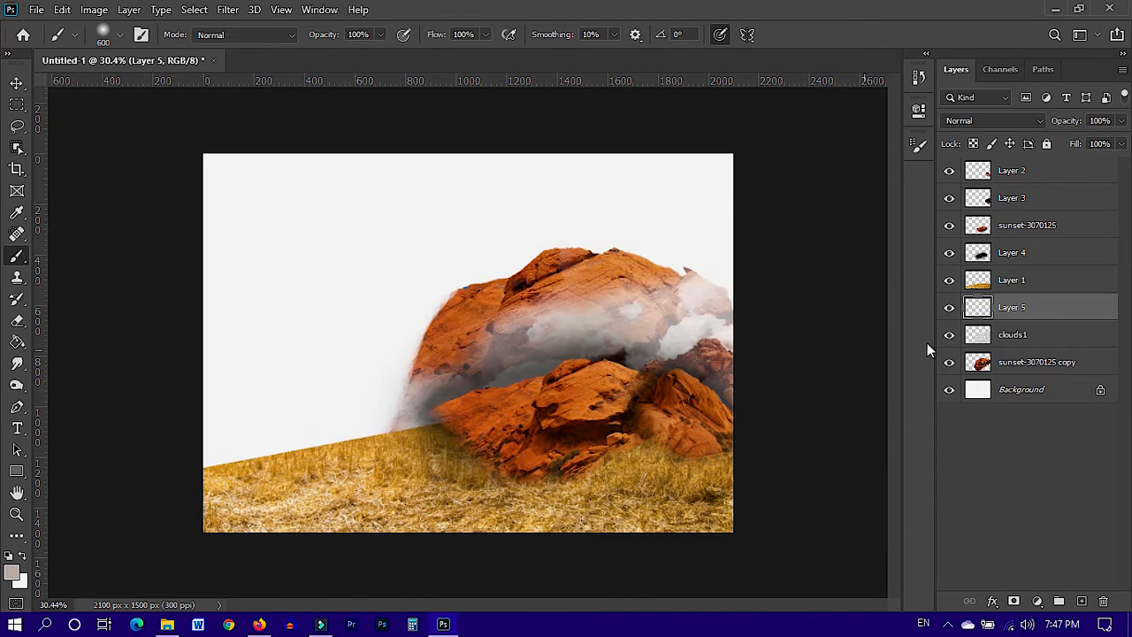
pyautogui.moveTo(671, 288); pyautogui.dragTo(455, 336)
# - Set Layer 5 to Screen blending with a fill of 74%
pyautogui.click(991, 120)
pyautogui.click(957, 259)
pyautogui.moveTo(1122, 144)
pyautogui.mouseDown()
pyautogui.moveTo(1067, 180)
pyautogui.moveTo(1089, 177)
pyautogui.mouseUp()
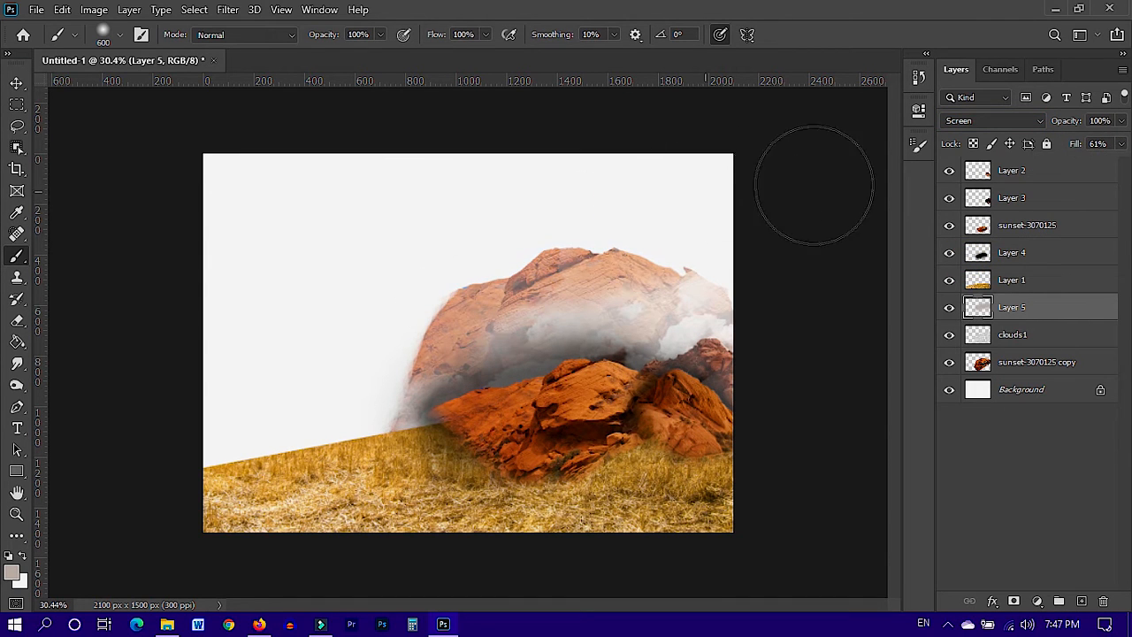
pyautogui.moveTo(1122, 143); pyautogui.dragTo(1102, 166)
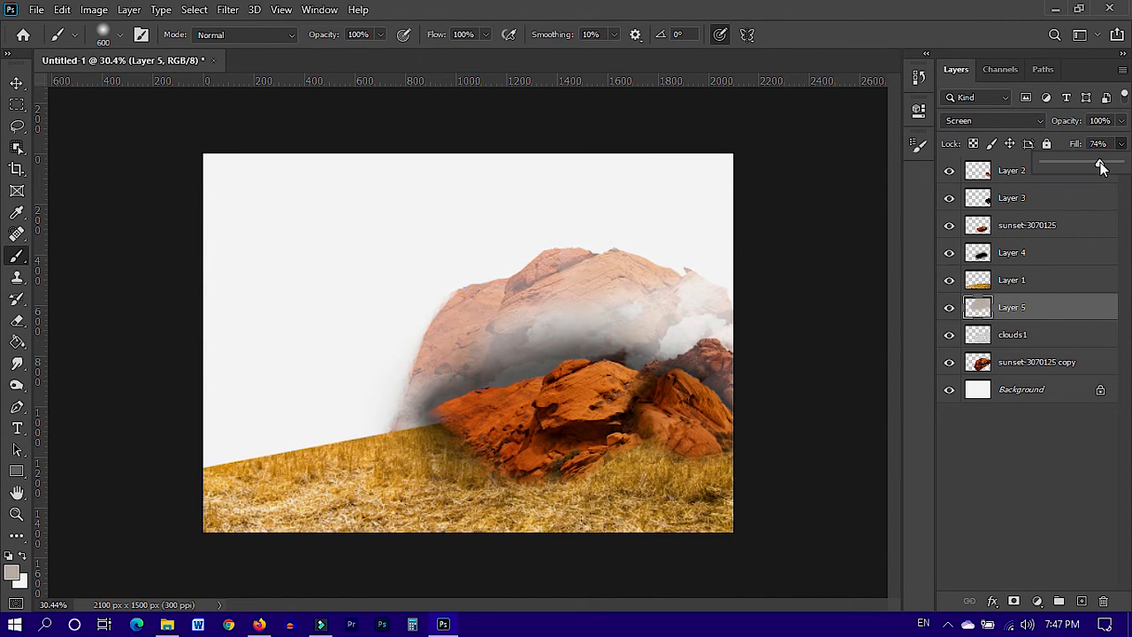
# - Darken the clouds across the back rock on clouds1 with the Burn tool, Midtones range and 50% exposure
pyautogui.click(1005, 336)
pyautogui.click(17, 385)
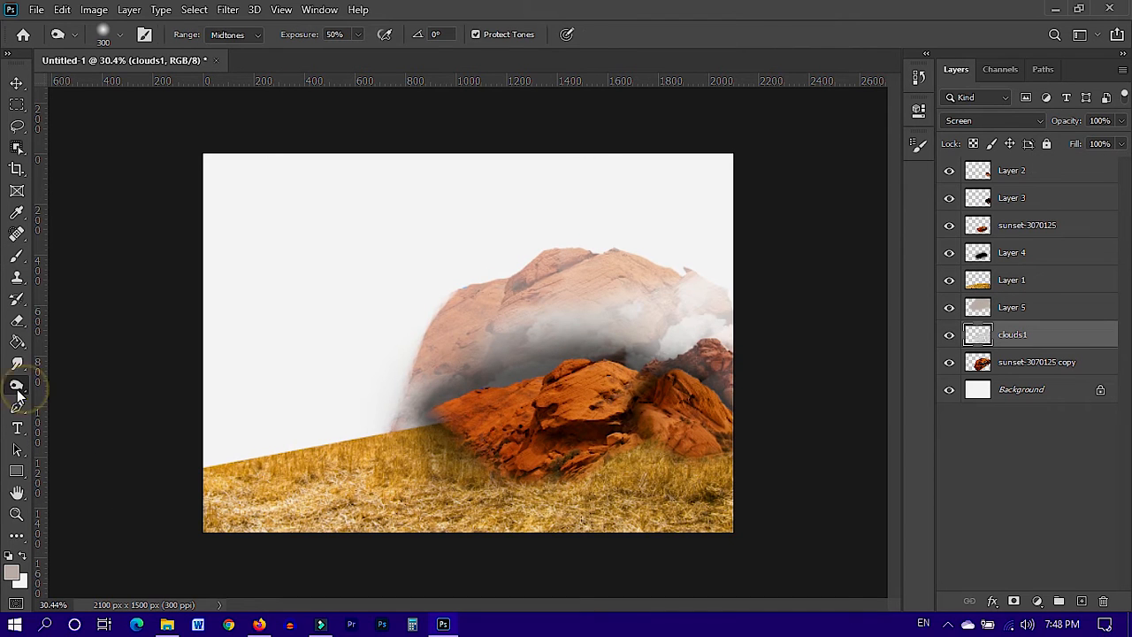
pyautogui.moveTo(516, 336); pyautogui.dragTo(734, 336)
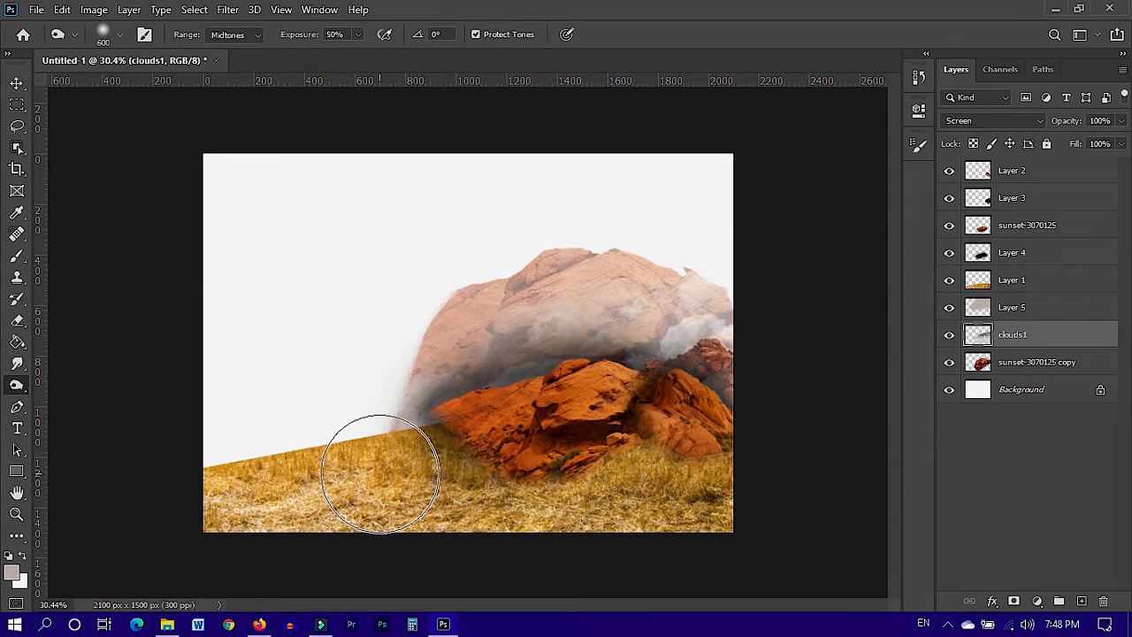
# - Clip clouds1 and Layer 5 to the sunset-3070125 copy layer and group all layers above the Background
pyautogui.press('v')
pyautogui.click(579, 423)
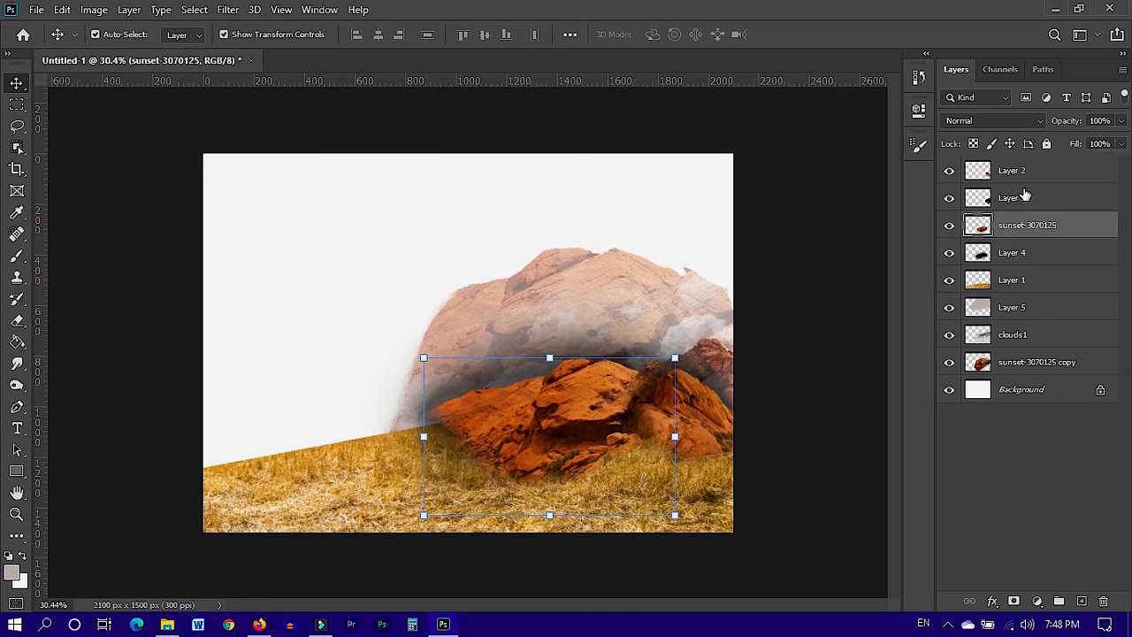
pyautogui.click(1028, 200)
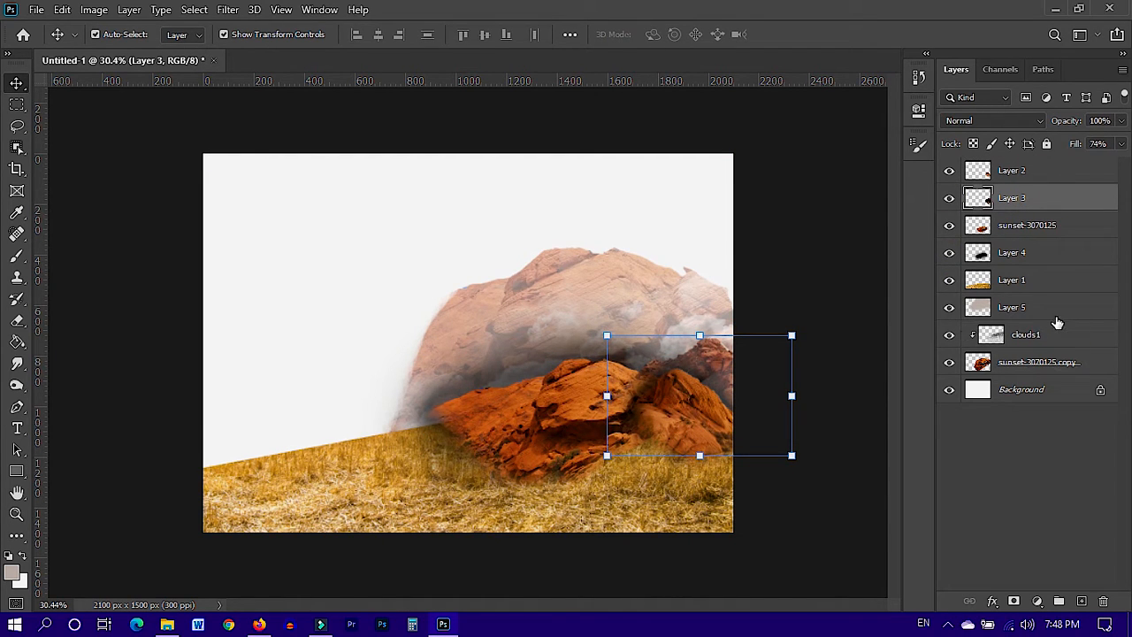
pyautogui.click(1034, 359)
pyautogui.keyDown('shift'); pyautogui.click(1036, 171); pyautogui.keyUp('shift')
pyautogui.hotkey('ctrl', 'g')
pyautogui.click(982, 216)
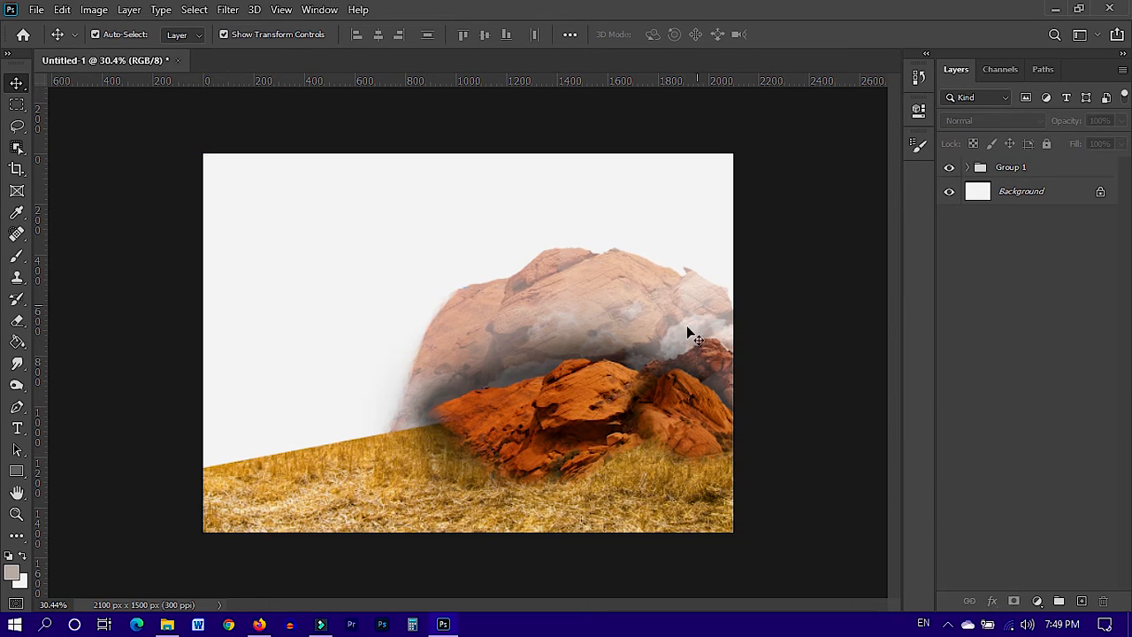
# - Add a Channel Mixer adjustment clipped to Group 1, setting the Red output to Red +20% and Constant -105%
pyautogui.click(1018, 167)
pyautogui.click(1038, 601)
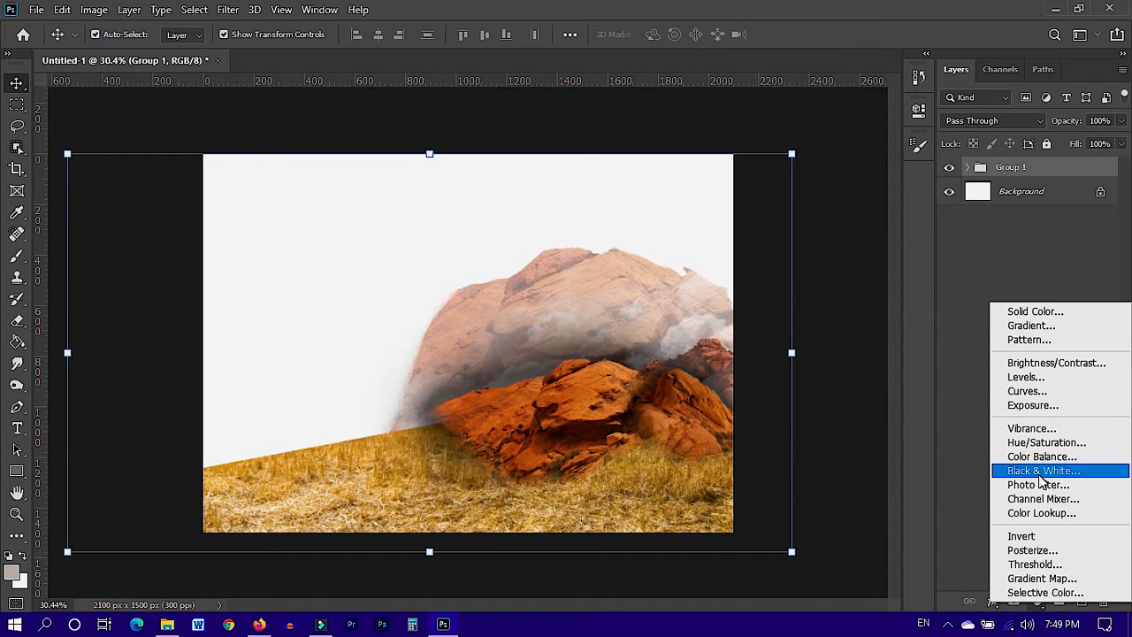
pyautogui.click(1042, 499)
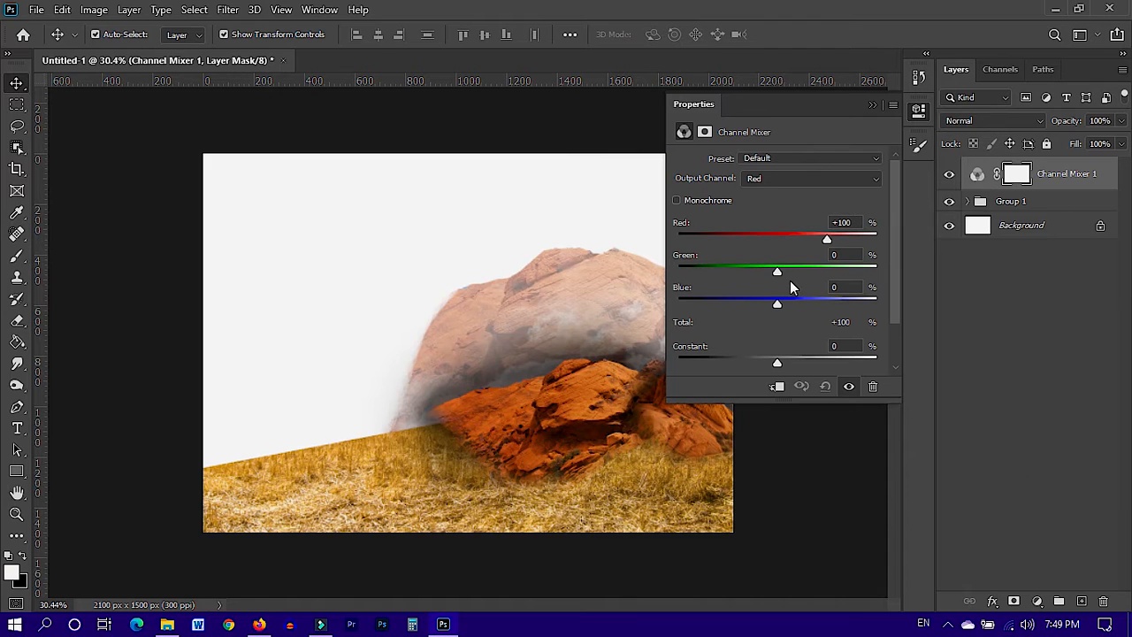
pyautogui.moveTo(828, 244); pyautogui.dragTo(787, 253)
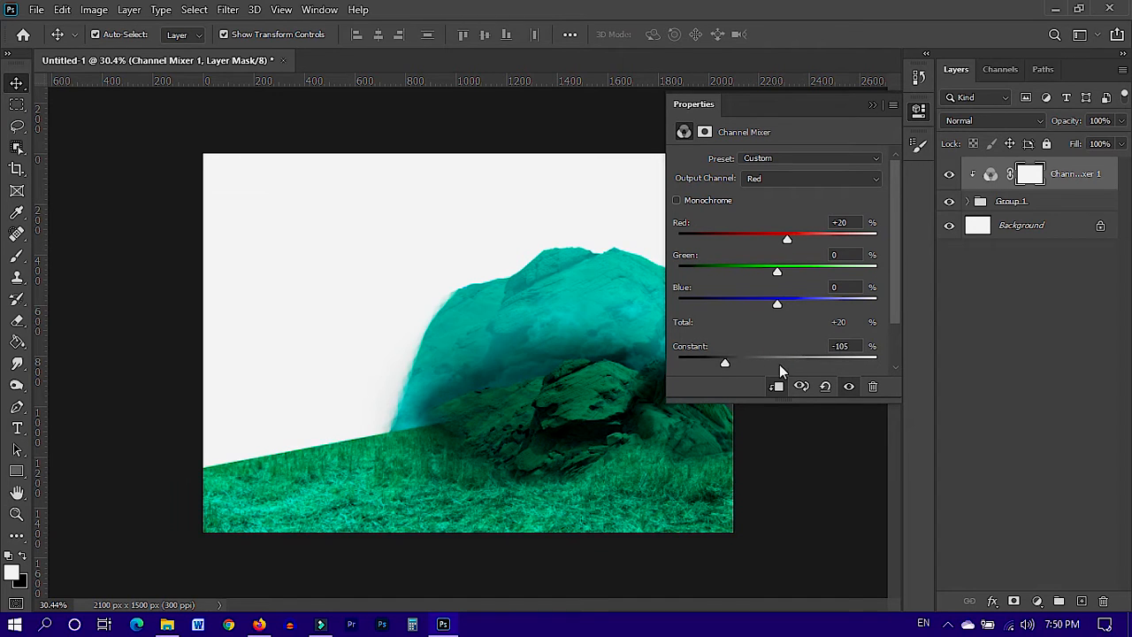
# - Add a Curves adjustment above the Channel Mixer, lowering the white output slightly and moving the black point inward
pyautogui.click(1038, 601)
pyautogui.click(1017, 407)
pyautogui.moveTo(873, 202); pyautogui.dragTo(873, 214)
pyautogui.moveTo(722, 359); pyautogui.dragTo(725, 365)
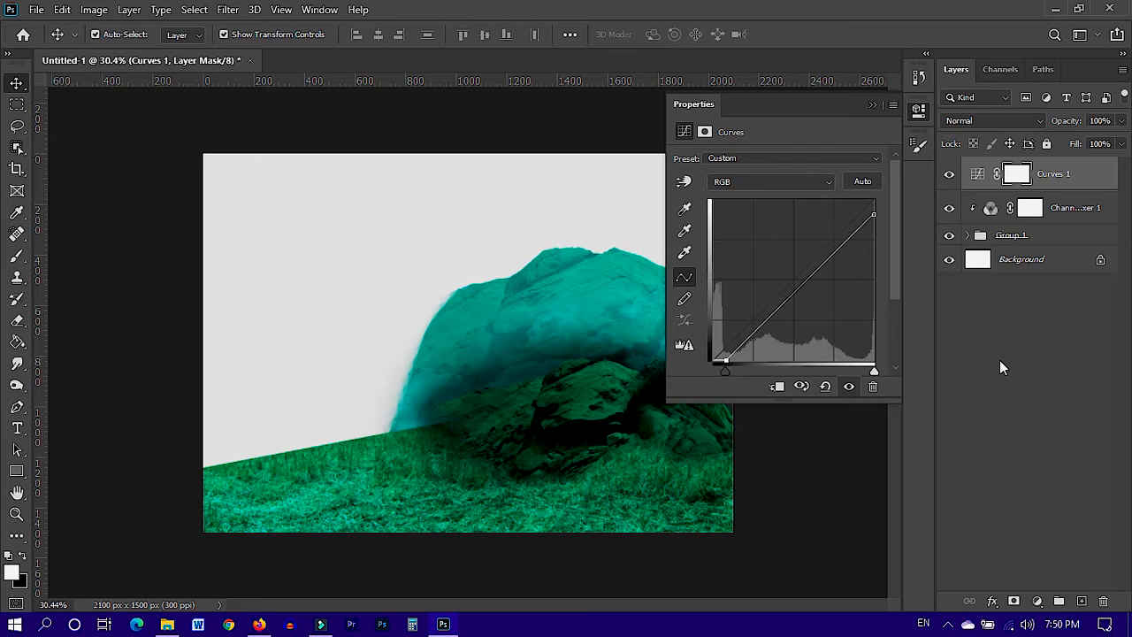
# - Add a Curves adjustment clipped to the grass on Layer 1, moving the black point inward and lowering highlights and midtones
pyautogui.click(973, 296)
pyautogui.click(968, 236)
pyautogui.click(1044, 446)
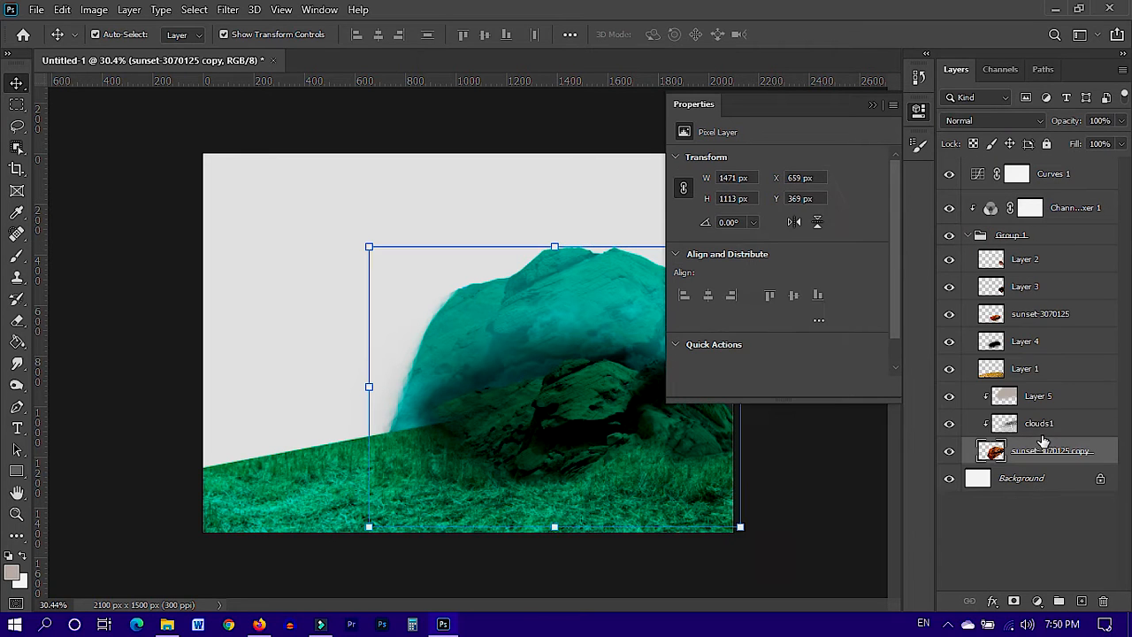
pyautogui.click(1009, 372)
pyautogui.click(1038, 600)
pyautogui.click(1035, 403)
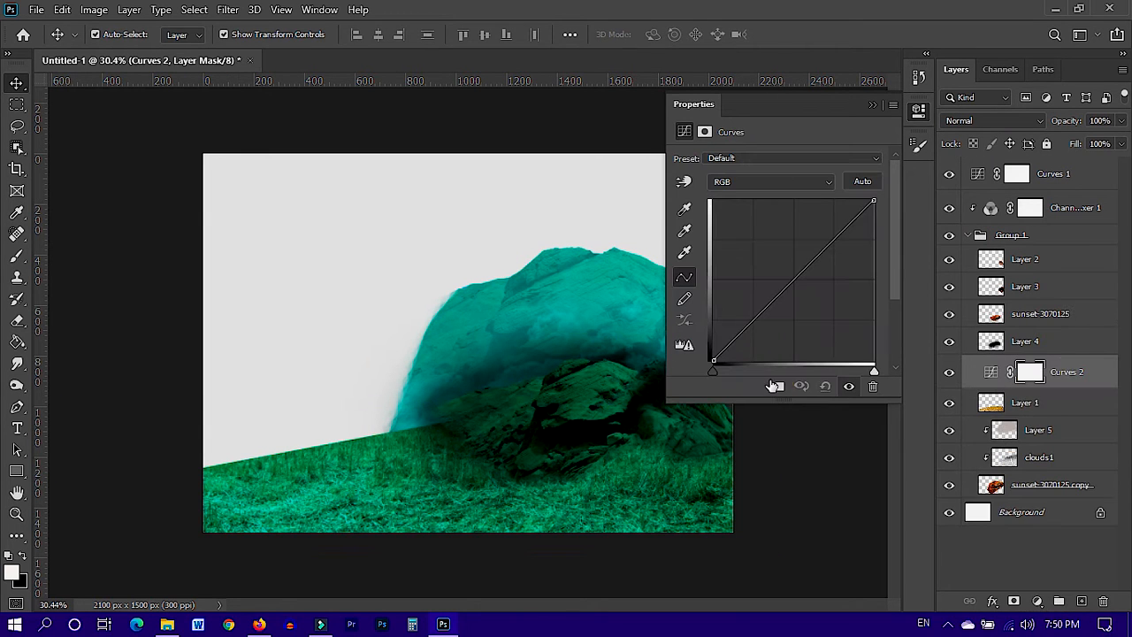
pyautogui.click(776, 385)
pyautogui.moveTo(713, 361); pyautogui.dragTo(730, 362)
pyautogui.moveTo(831, 262); pyautogui.dragTo(830, 289)
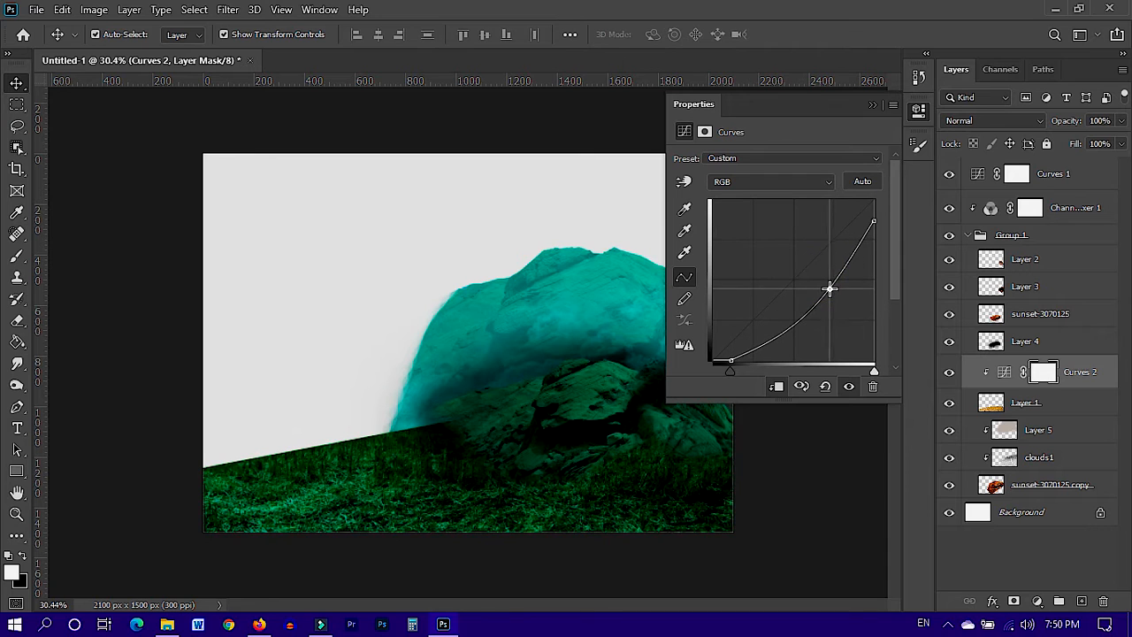
pyautogui.click(872, 106)
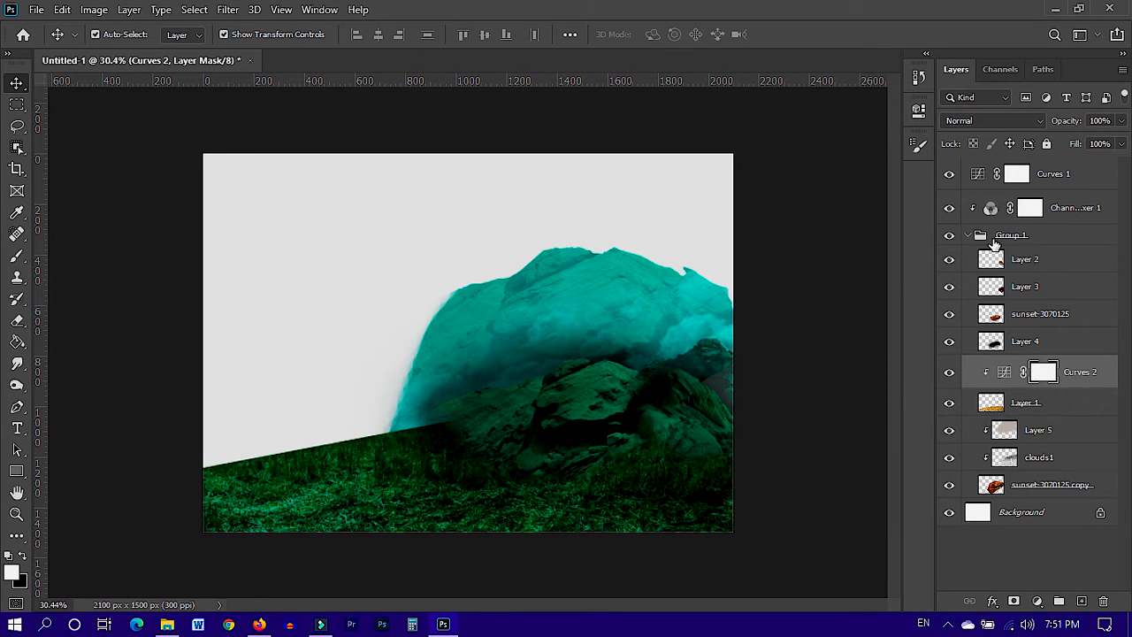
# - Add a Curves adjustment clipped to the sunset-3070125 front rock, lowering the white output, moving the black point inward and lifting the midtones
pyautogui.click(1026, 314)
pyautogui.click(1038, 602)
pyautogui.click(1027, 404)
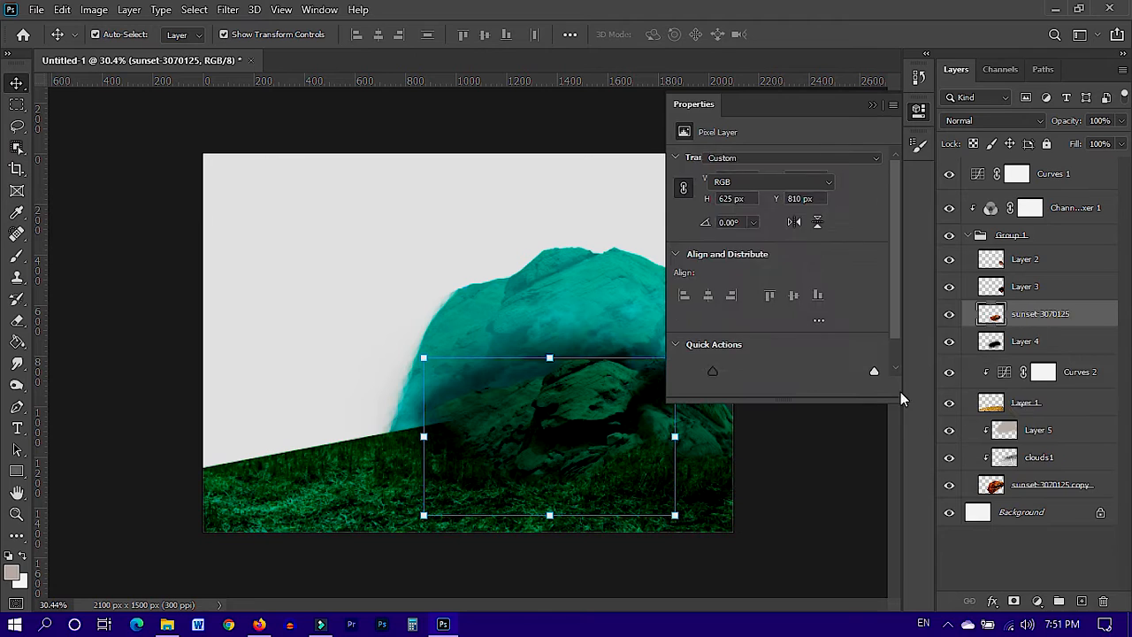
pyautogui.click(777, 387)
pyautogui.moveTo(874, 200); pyautogui.dragTo(874, 214)
pyautogui.moveTo(713, 361); pyautogui.dragTo(731, 363)
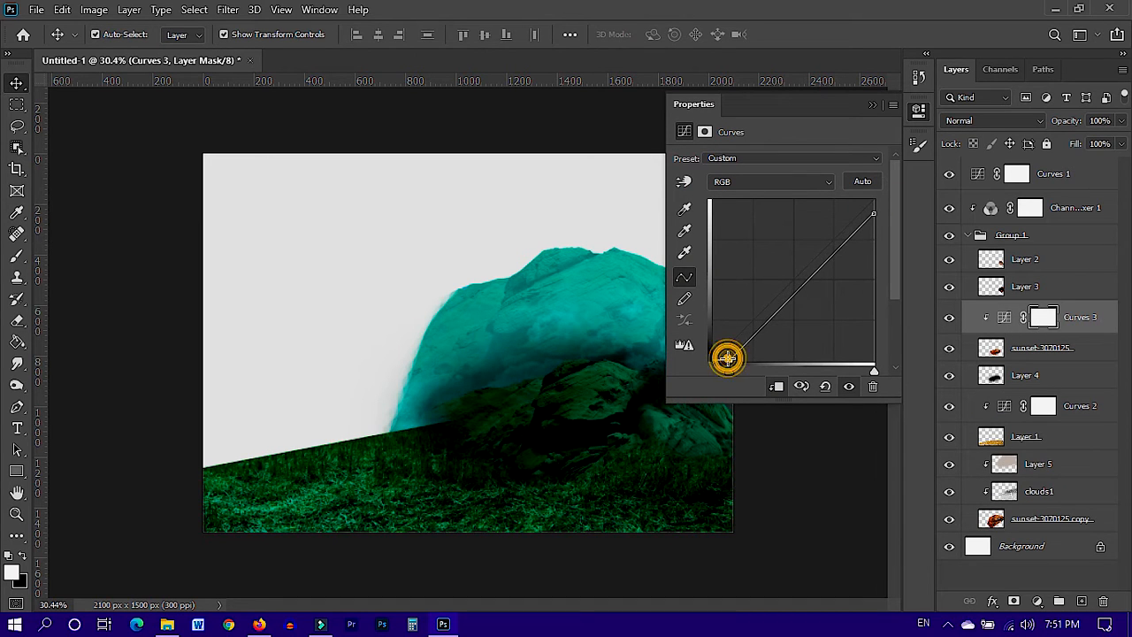
pyautogui.moveTo(798, 287); pyautogui.dragTo(783, 273)
# - Add a Curves adjustment clipped to the sunset-3070125 copy layer and darken it with lowered highlights and midtones
pyautogui.click(959, 527)
pyautogui.click(1037, 602)
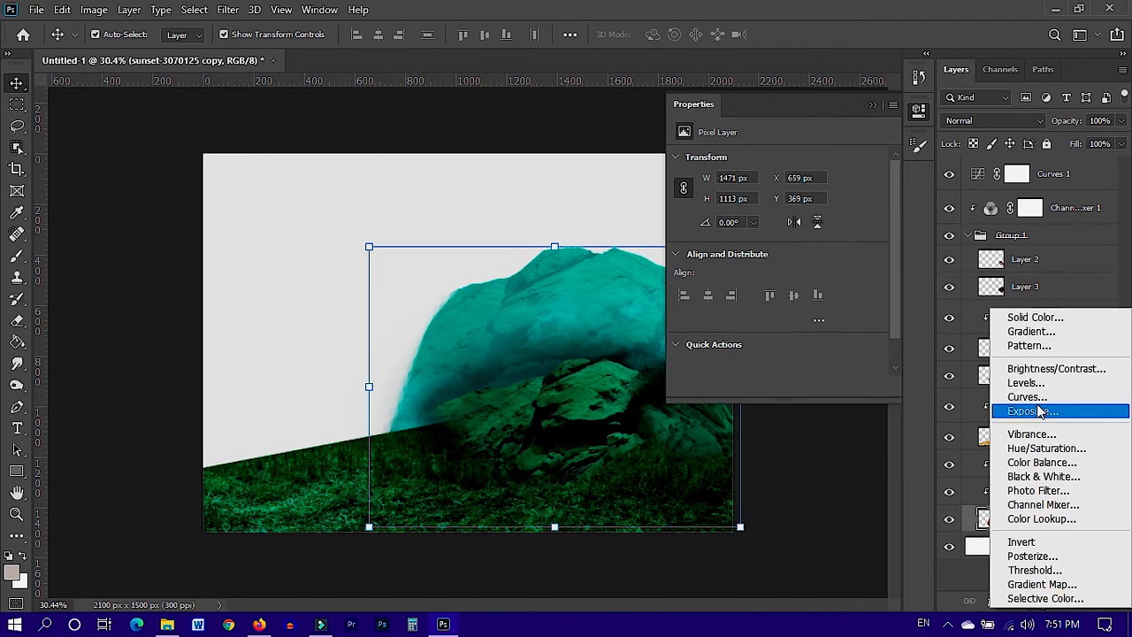
pyautogui.click(1026, 406)
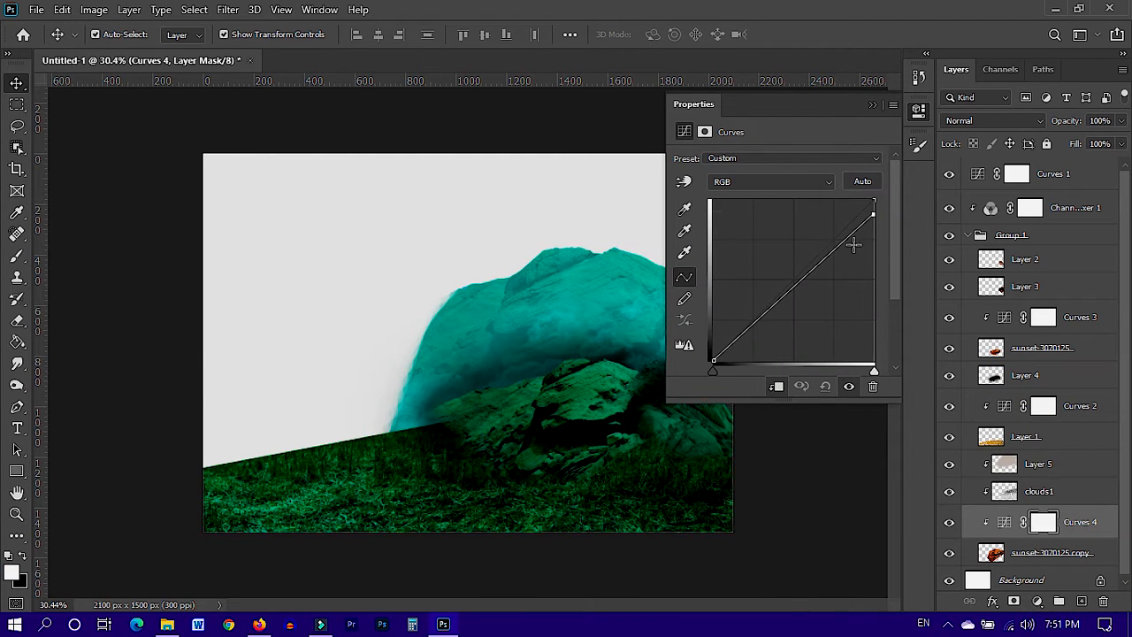
pyautogui.moveTo(800, 288); pyautogui.dragTo(826, 296)
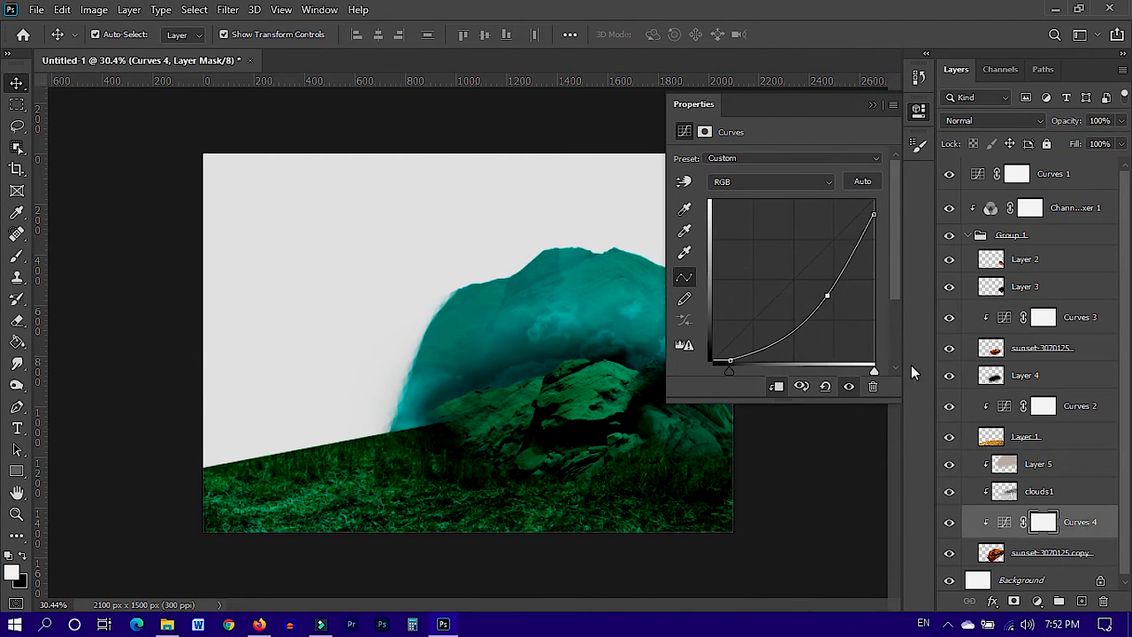
pyautogui.click(872, 105)
# - Move Curves 4 above Layer 5 in the clipped stack and raise its curve midpoint slightly
pyautogui.click(1050, 461)
pyautogui.moveTo(1069, 520); pyautogui.dragTo(1050, 460)
pyautogui.click(1037, 506)
pyautogui.moveTo(1115, 161); pyautogui.dragTo(1094, 162)
pyautogui.click(1011, 520)
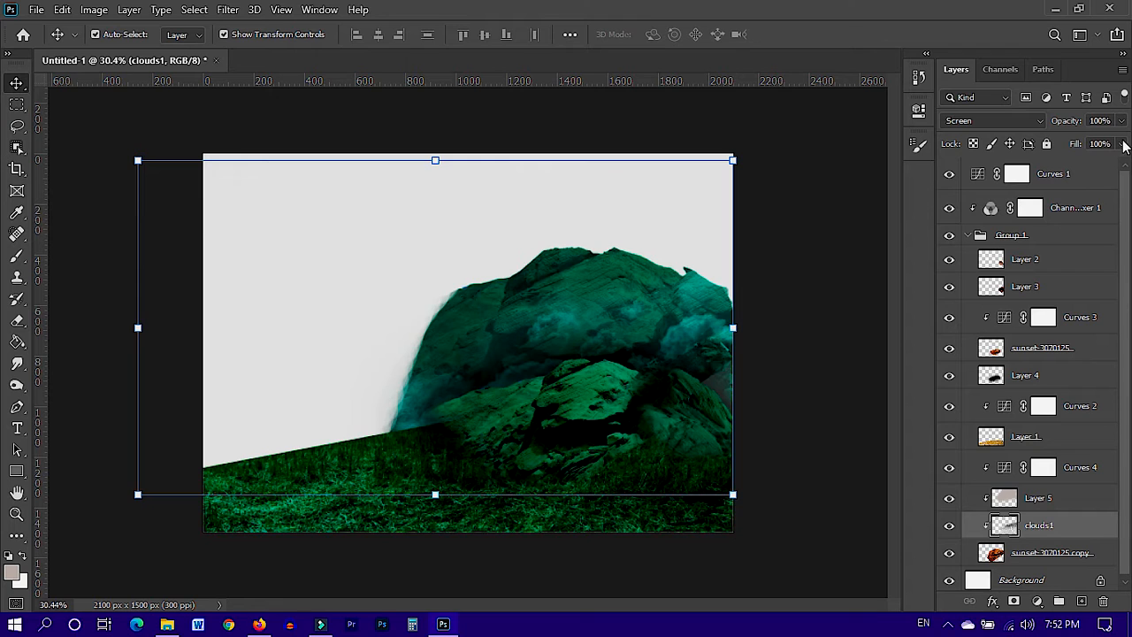
pyautogui.doubleClick(1008, 469)
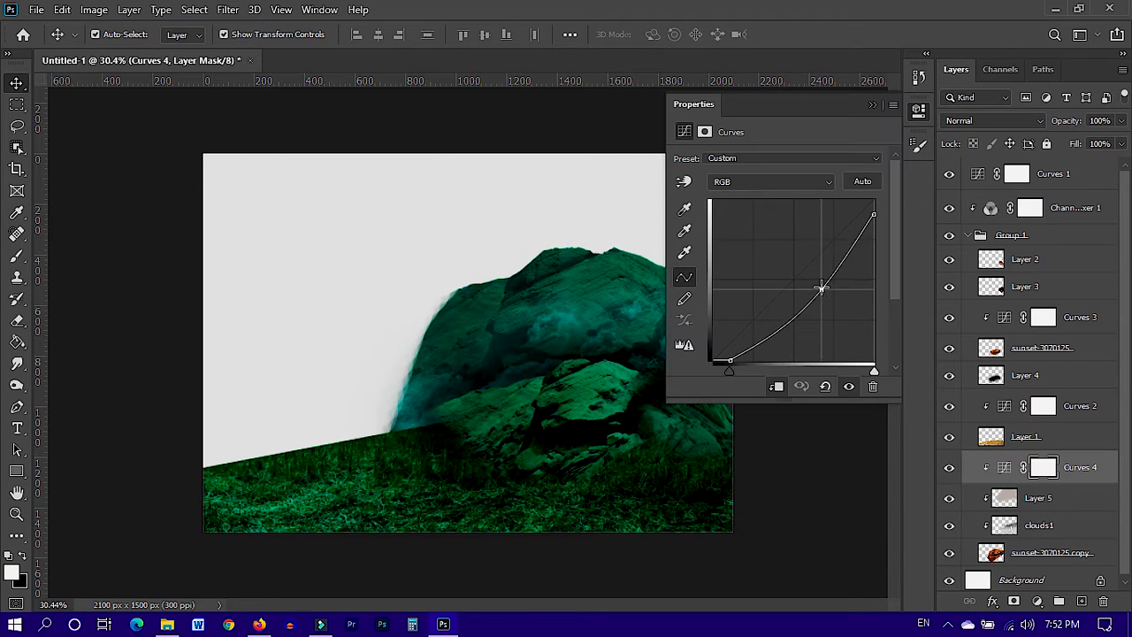
pyautogui.moveTo(821, 289); pyautogui.dragTo(814, 283)
# - Reduce the sunset-3070125 copy layer's fill to 63%
pyautogui.click(1121, 145)
pyautogui.click(1031, 552)
pyautogui.click(1121, 144)
pyautogui.moveTo(1114, 163); pyautogui.dragTo(1091, 181)
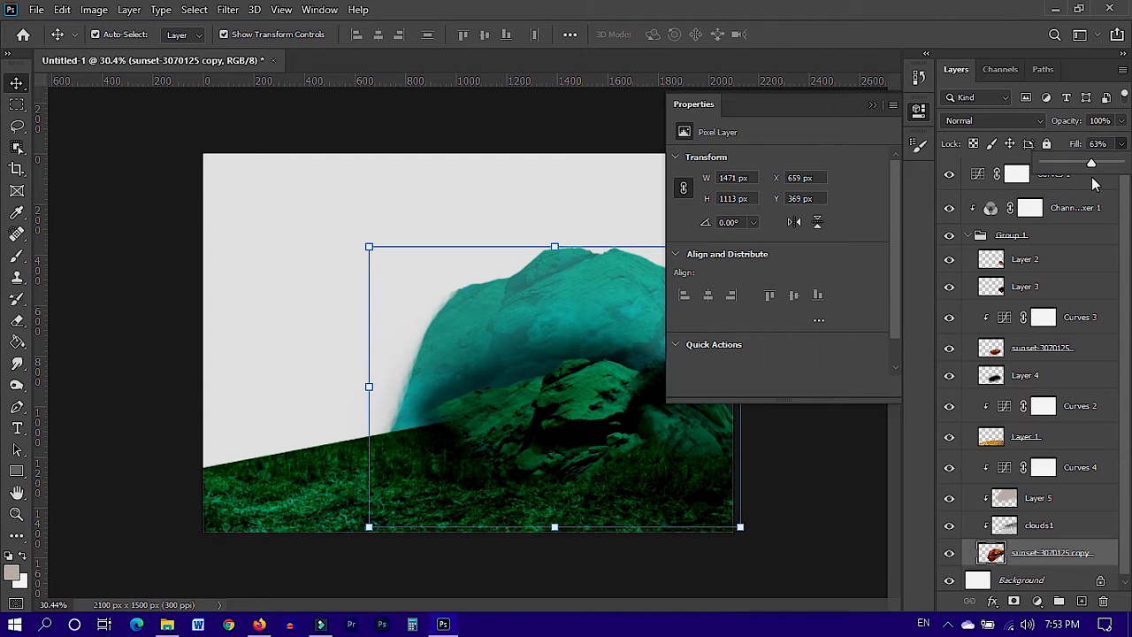
pyautogui.click(876, 105)
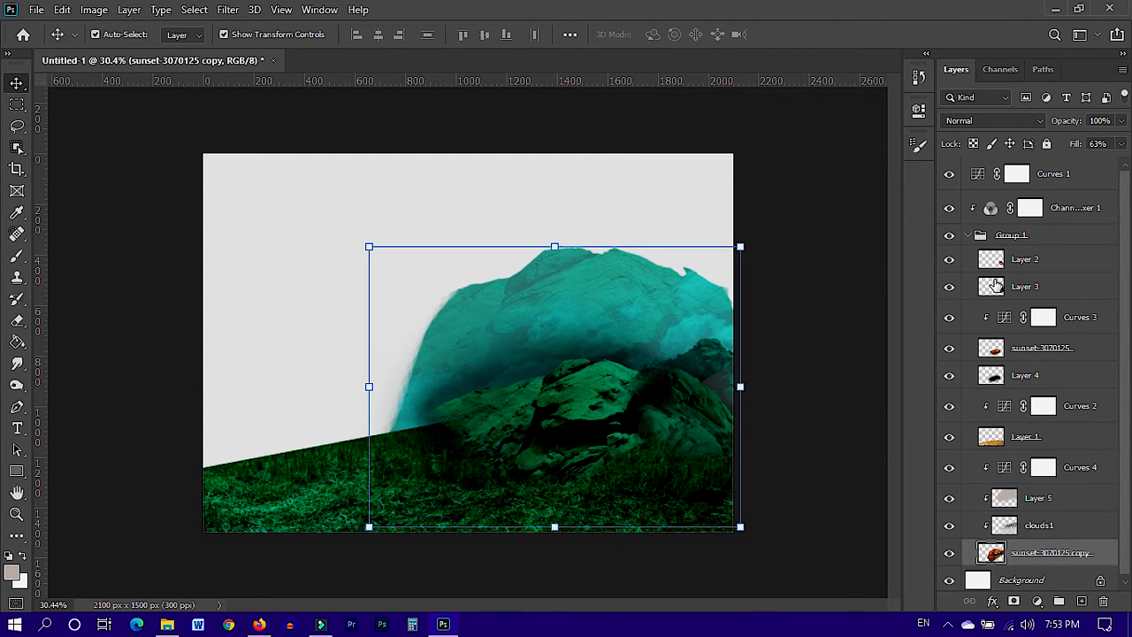
# - Collapse Group 1, place the Denosaur PNG image above Curves 1 and rasterize it
pyautogui.click(968, 235)
pyautogui.click(1018, 174)
pyautogui.hotkey('ctrl', 't')
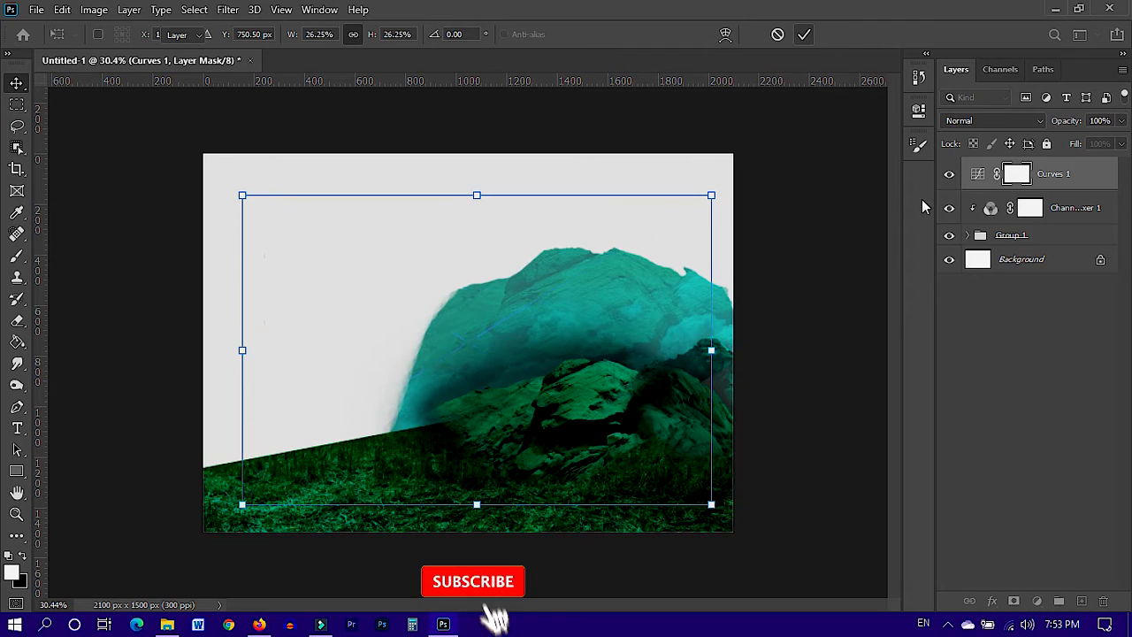
pyautogui.rightClick(1029, 171)
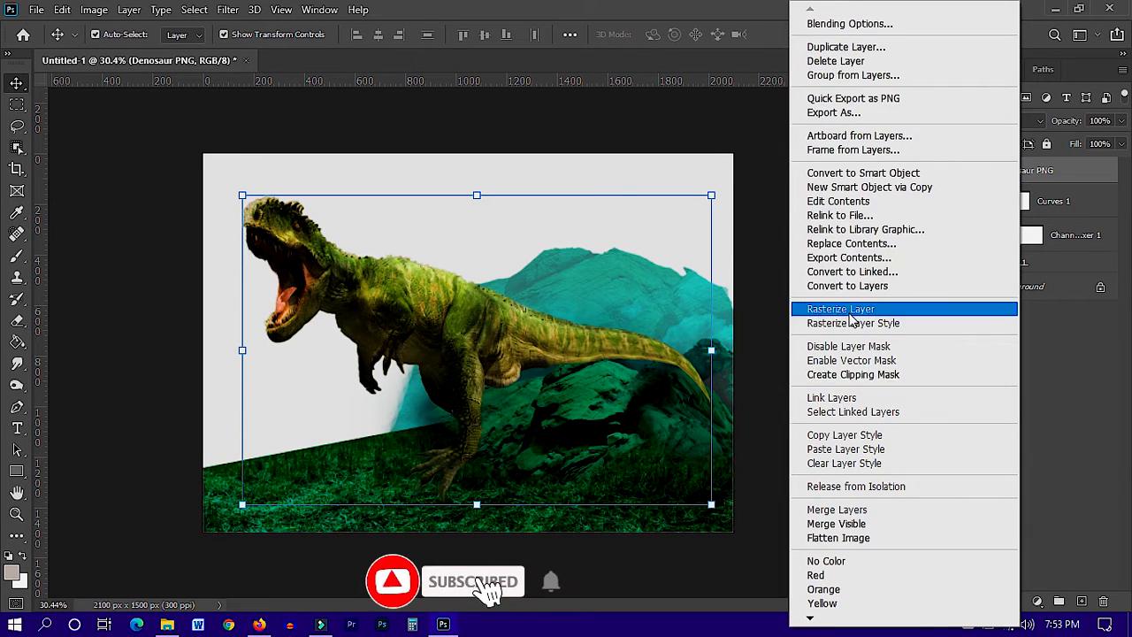
pyautogui.click(849, 311)
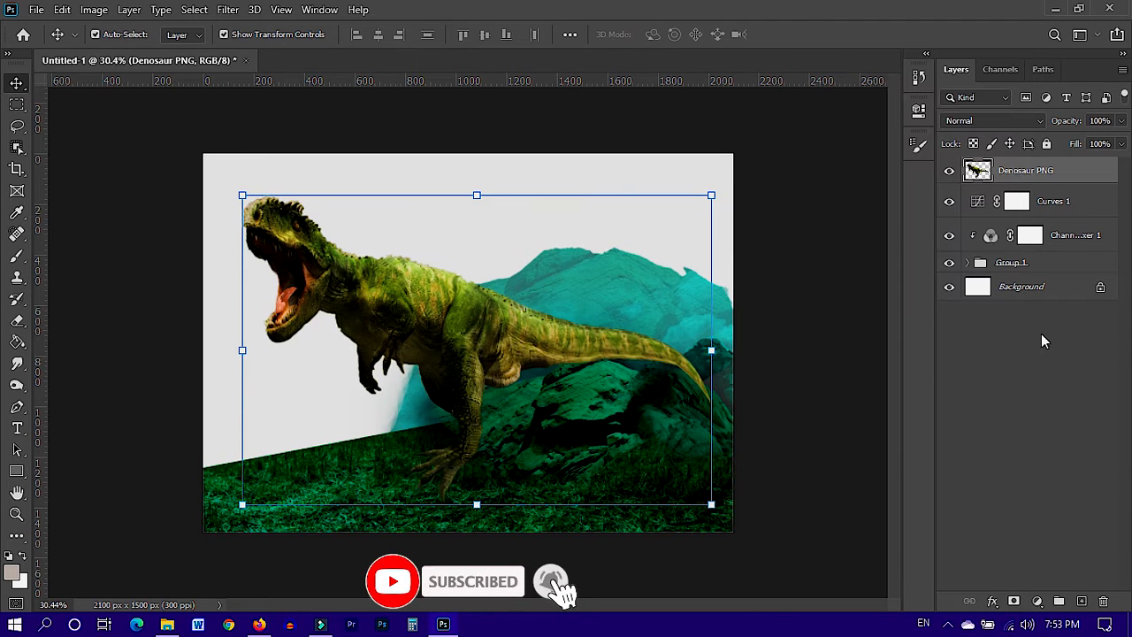
# - Add a Levels adjustment clipped to the Denosaur PNG layer, setting output white to 113 and adjusting the midtone level
pyautogui.click(1038, 600)
pyautogui.click(1030, 391)
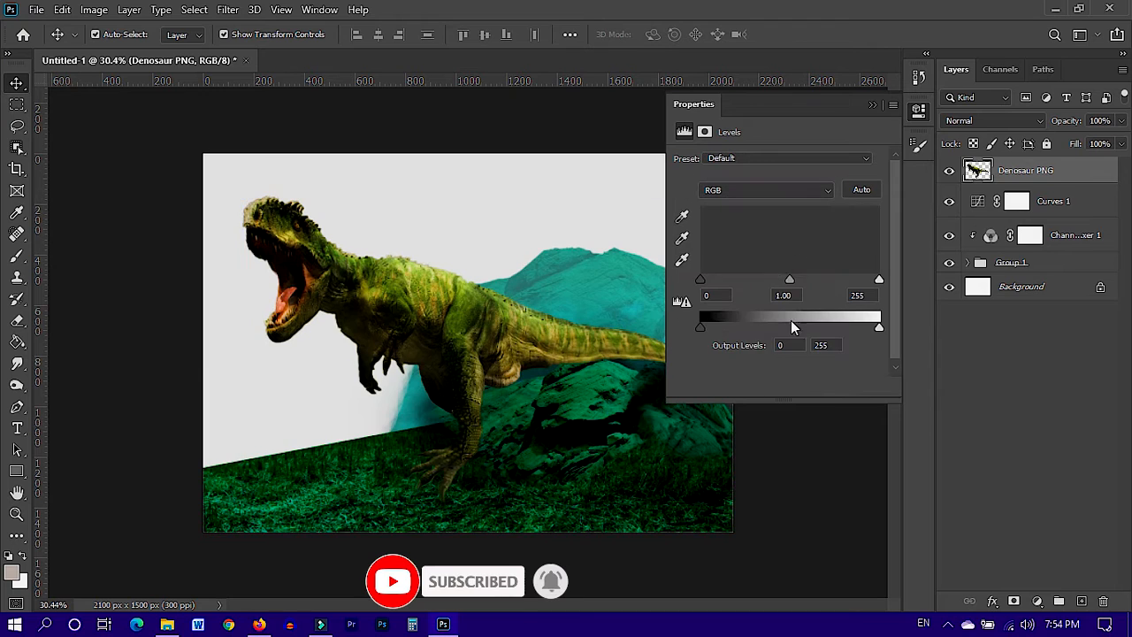
pyautogui.moveTo(879, 327); pyautogui.dragTo(770, 329)
pyautogui.click(785, 386)
pyautogui.moveTo(790, 281); pyautogui.dragTo(800, 281)
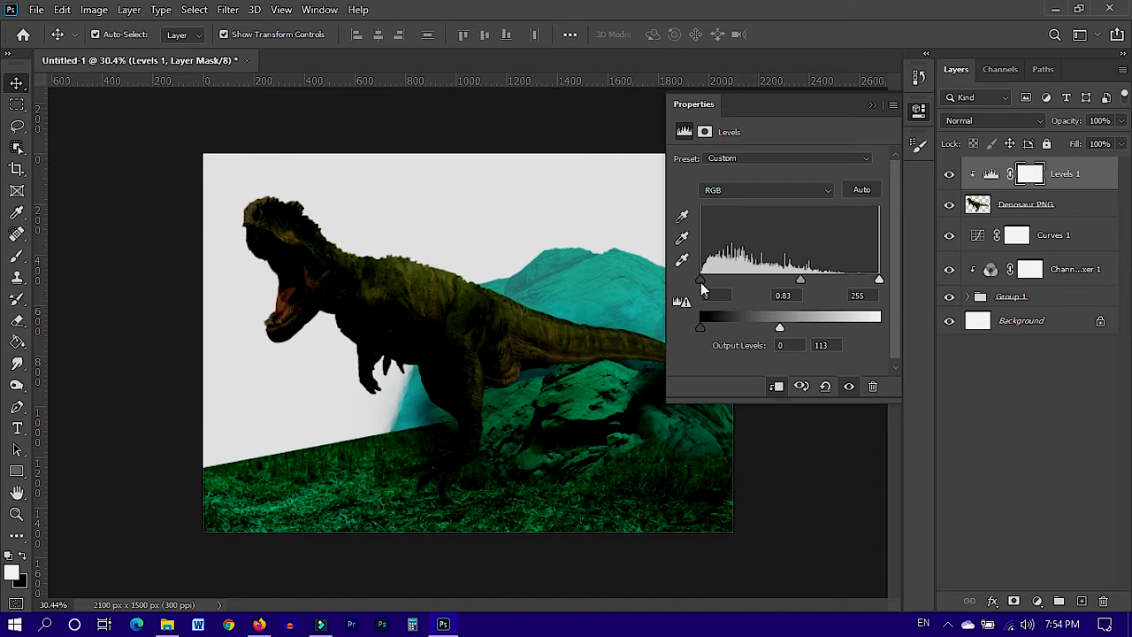
# - Add a Color Balance adjustment above Levels 1, clipped to the dinosaur, and tint it to match the green scene
pyautogui.click(993, 604)
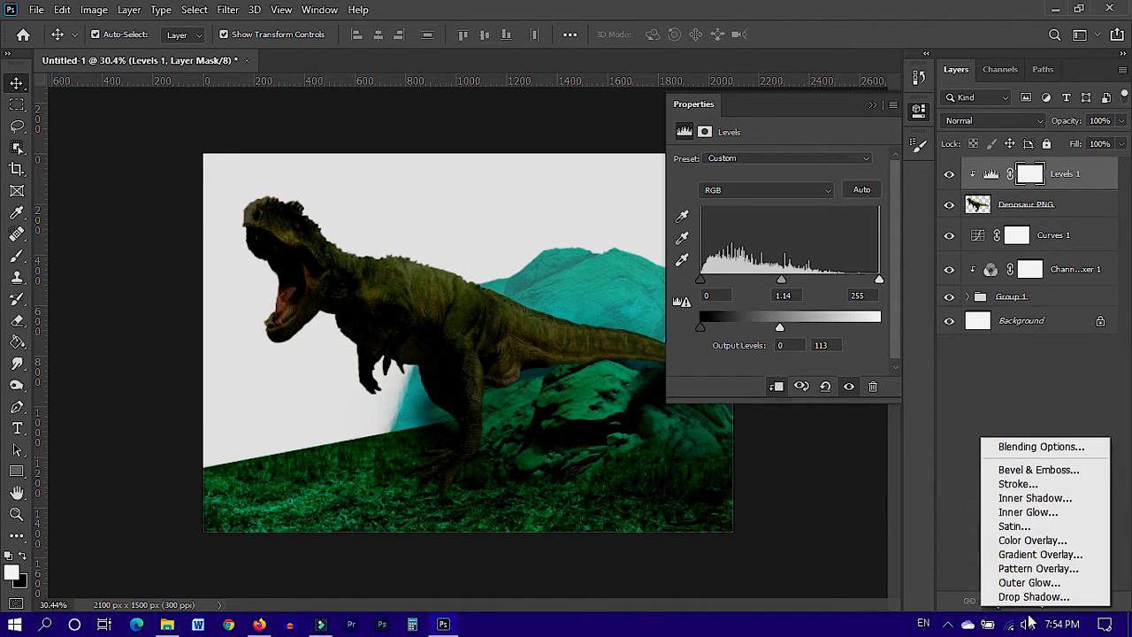
pyautogui.click(1038, 601)
pyautogui.click(1026, 456)
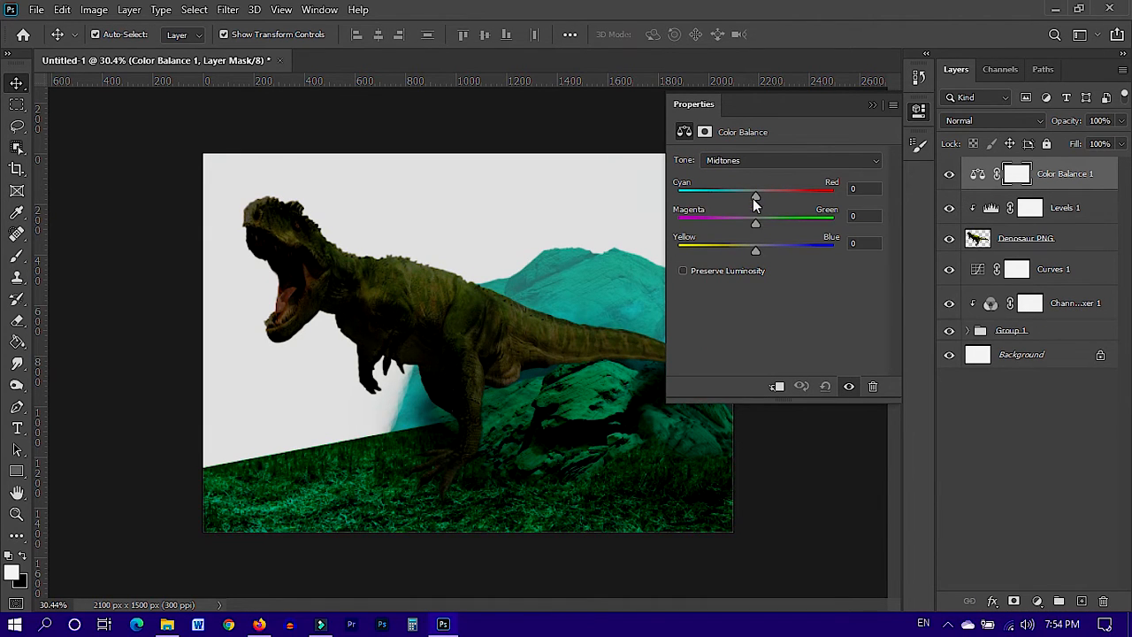
pyautogui.click(872, 104)
# - Move the dinosaur toward the canvas's left edge and paint a black shadow beneath it on a new Overlay layer at 74% fill
pyautogui.moveTo(473, 339); pyautogui.dragTo(370, 361)
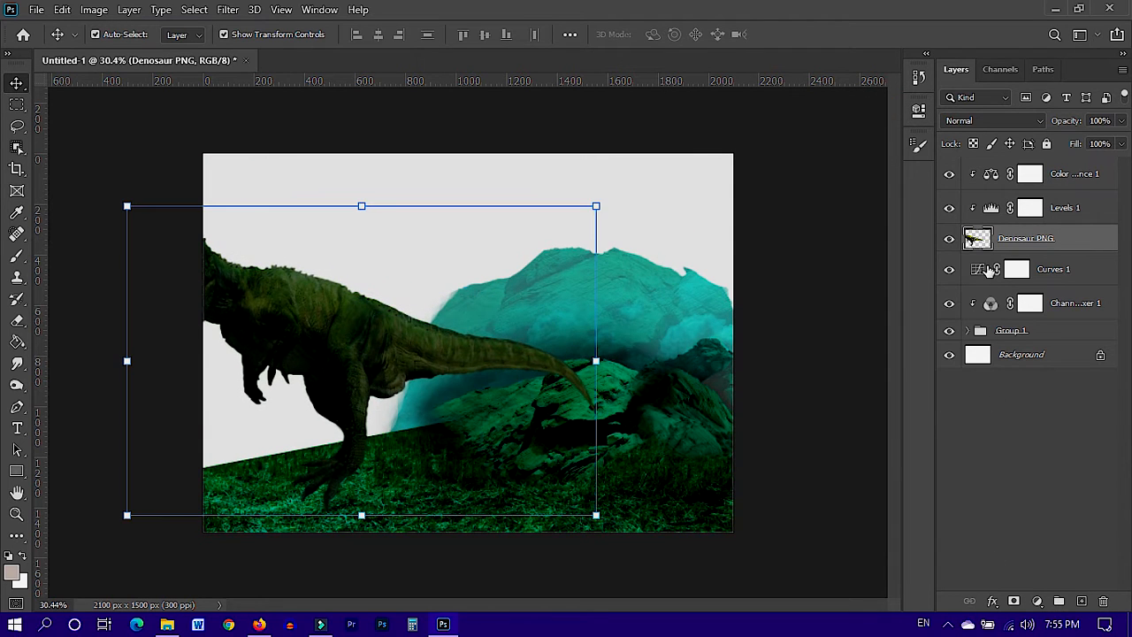
pyautogui.keyDown('ctrl'); pyautogui.click(1081, 601); pyautogui.keyUp('ctrl')
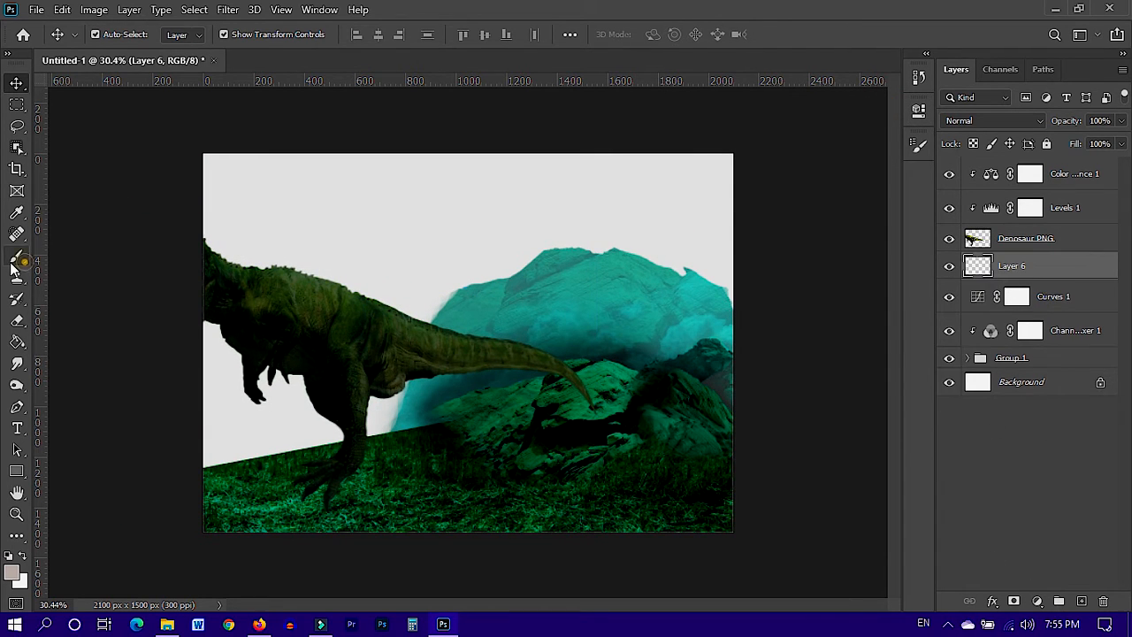
pyautogui.click(16, 256)
pyautogui.press('d')
pyautogui.moveTo(284, 497); pyautogui.dragTo(389, 469)
pyautogui.click(995, 121)
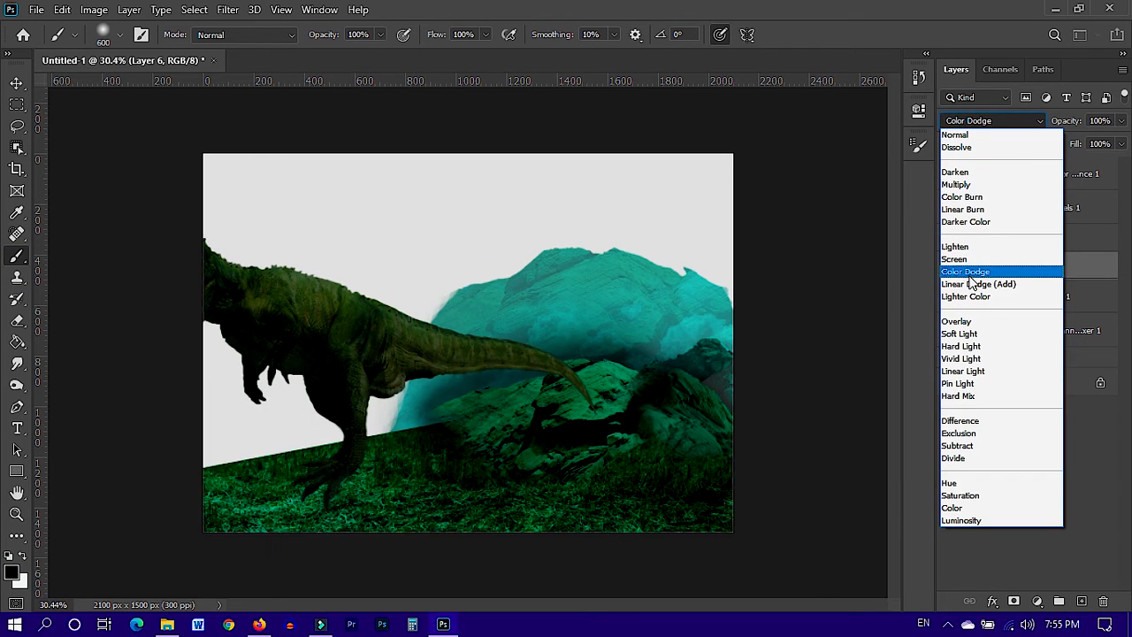
pyautogui.click(962, 322)
pyautogui.moveTo(1106, 164); pyautogui.dragTo(1100, 164)
# - Place the wp8664800 Iron Man wallpaper image between Group 1 and the Background layer and rasterize it
pyautogui.click(170, 625)
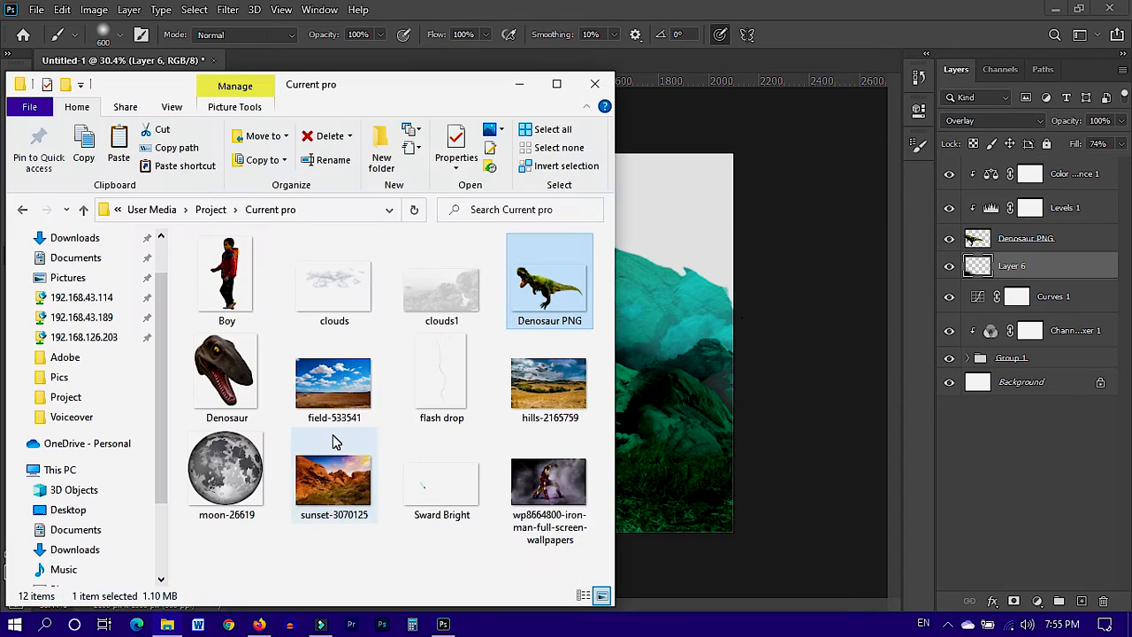
pyautogui.moveTo(523, 462); pyautogui.dragTo(659, 473)
pyautogui.press('Return')
pyautogui.moveTo(1061, 265); pyautogui.dragTo(1068, 400)
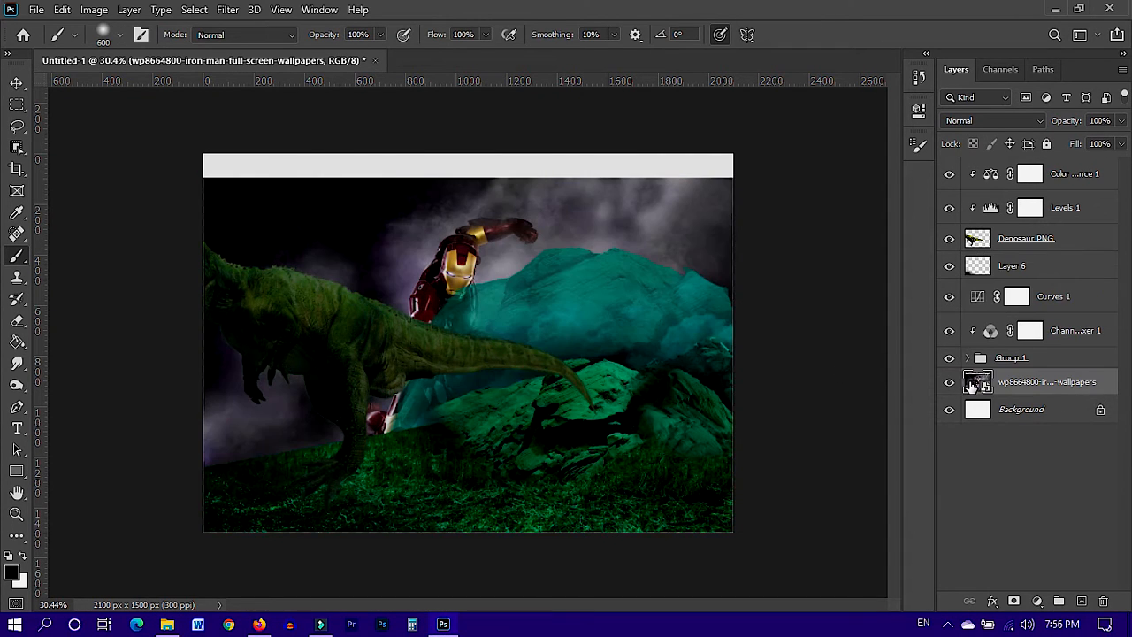
pyautogui.click(951, 298)
pyautogui.rightClick(1016, 381)
pyautogui.click(881, 308)
# - Enlarge the Iron Man wallpaper and position it so its smoky area fills the sky above the rocks
pyautogui.scroll(-2, 501, 284)
pyautogui.press('v')
pyautogui.moveTo(267, 217); pyautogui.dragTo(31, 68)
pyautogui.moveTo(376, 215); pyautogui.dragTo(443, 243)
pyautogui.press('Return')
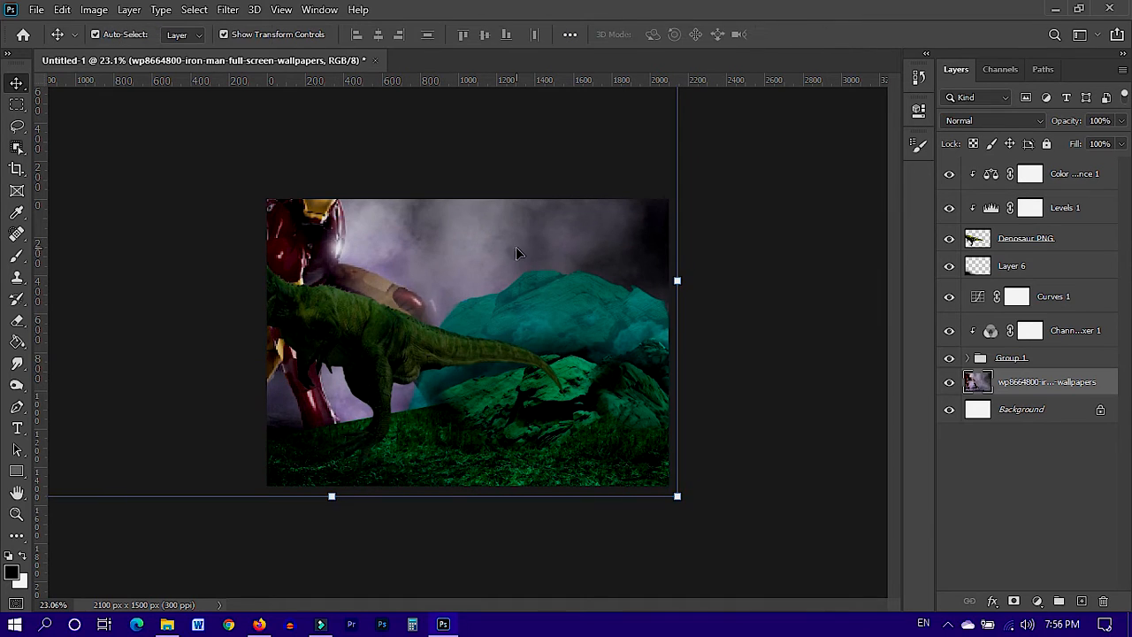
# - Copy the smoky sky area to a new layer, flip it horizontally and enlarge it to cover the Iron Man figure
pyautogui.press('m')
pyautogui.moveTo(455, 178); pyautogui.dragTo(658, 364)
pyautogui.hotkey('ctrl', 'j')
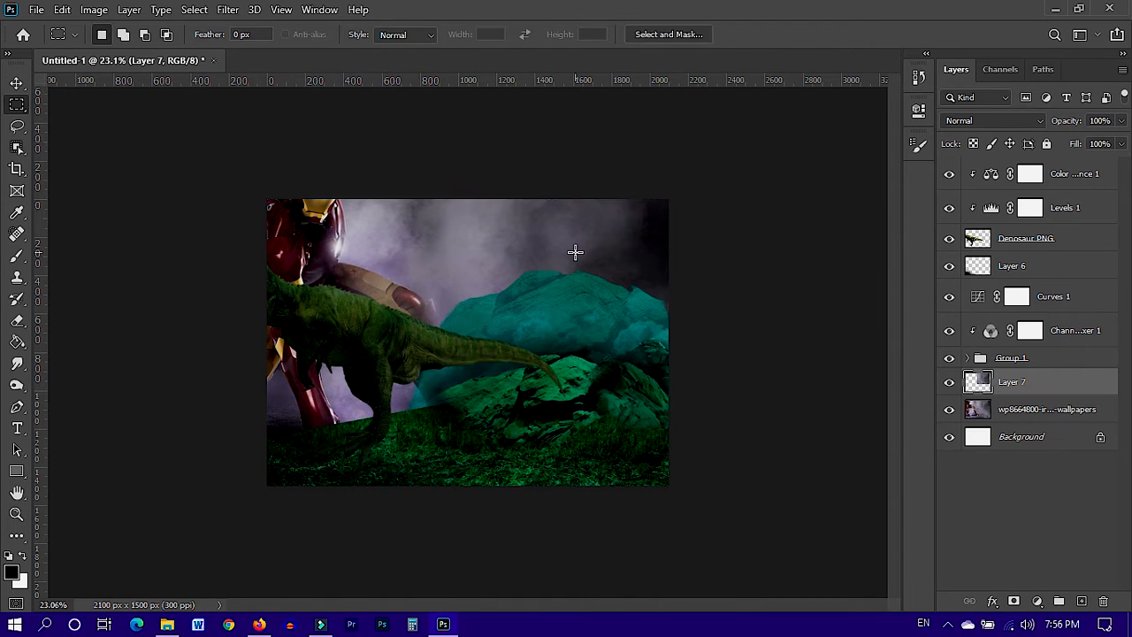
pyautogui.press('v')
pyautogui.moveTo(575, 252); pyautogui.dragTo(349, 242)
pyautogui.moveTo(432, 357); pyautogui.dragTo(543, 447)
pyautogui.rightClick(501, 308)
pyautogui.click(537, 589)
pyautogui.press('Return')
# - Blend the copied smoke's hard edge with a large soft eraser and merge Layer 7 with the wallpaper layer
pyautogui.press('e')
pyautogui.moveTo(569, 231); pyautogui.dragTo(529, 152)
pyautogui.press(']')
pyautogui.press(']')
pyautogui.press(']')
pyautogui.press(']')
pyautogui.press(']')
pyautogui.moveTo(570, 212)
pyautogui.mouseDown()
pyautogui.moveTo(588, 396)
pyautogui.moveTo(282, 455)
pyautogui.moveTo(414, 498)
pyautogui.moveTo(473, 146)
pyautogui.mouseUp()
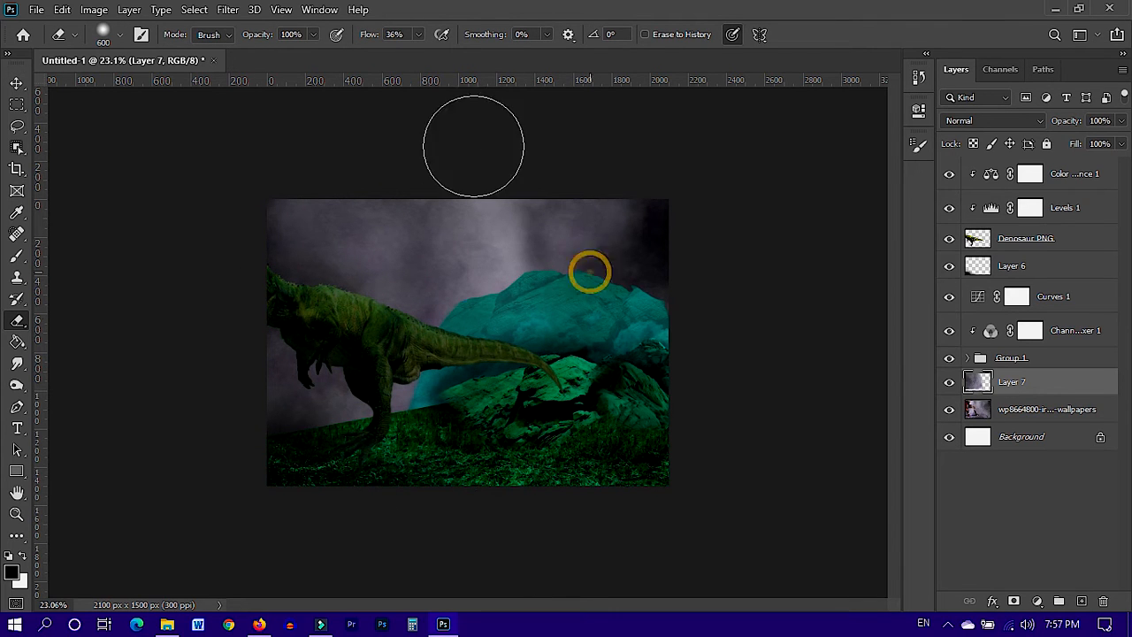
pyautogui.click(1009, 406)
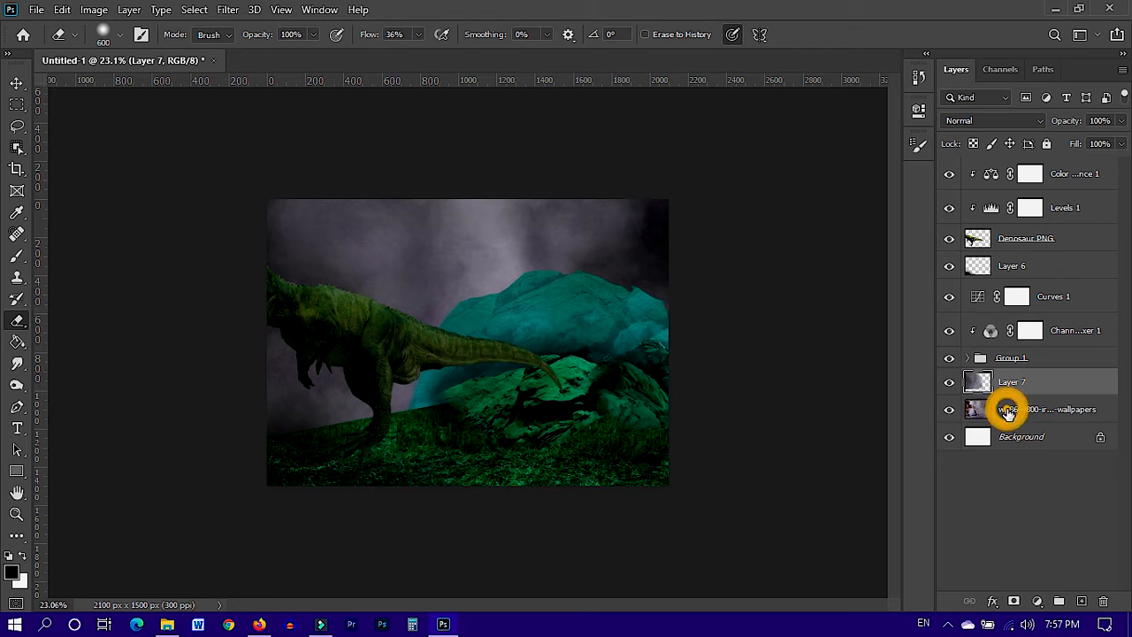
pyautogui.press('Delete')
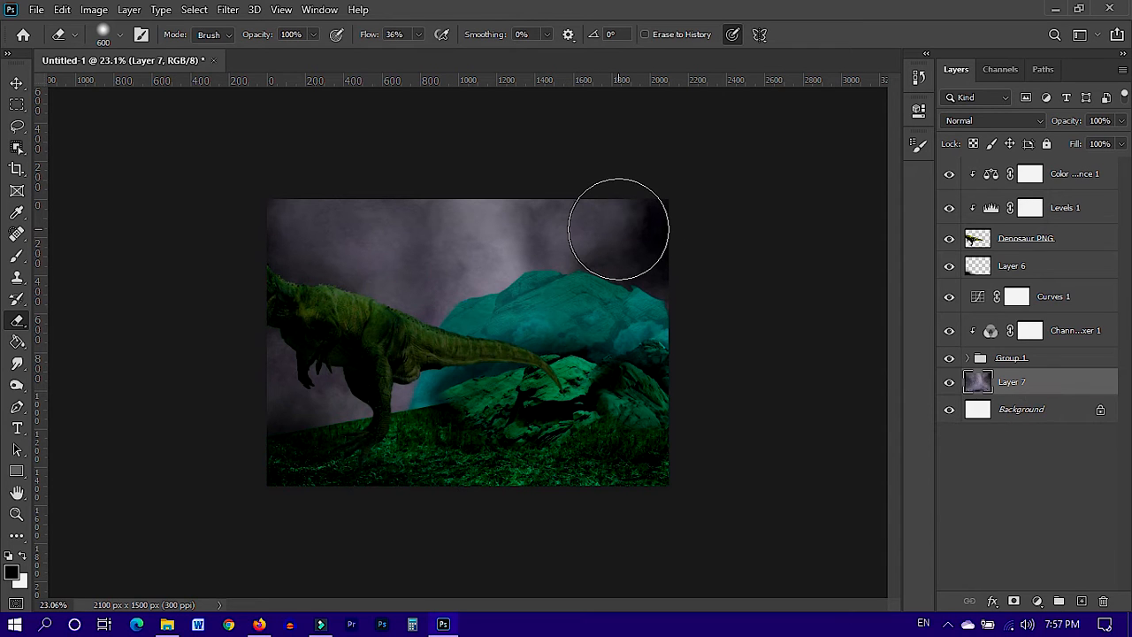
# - Add a Channel Mixer adjustment above Layer 7, adjusting its red output and setting green to +200% in the green output
pyautogui.click(1037, 600)
pyautogui.click(1035, 502)
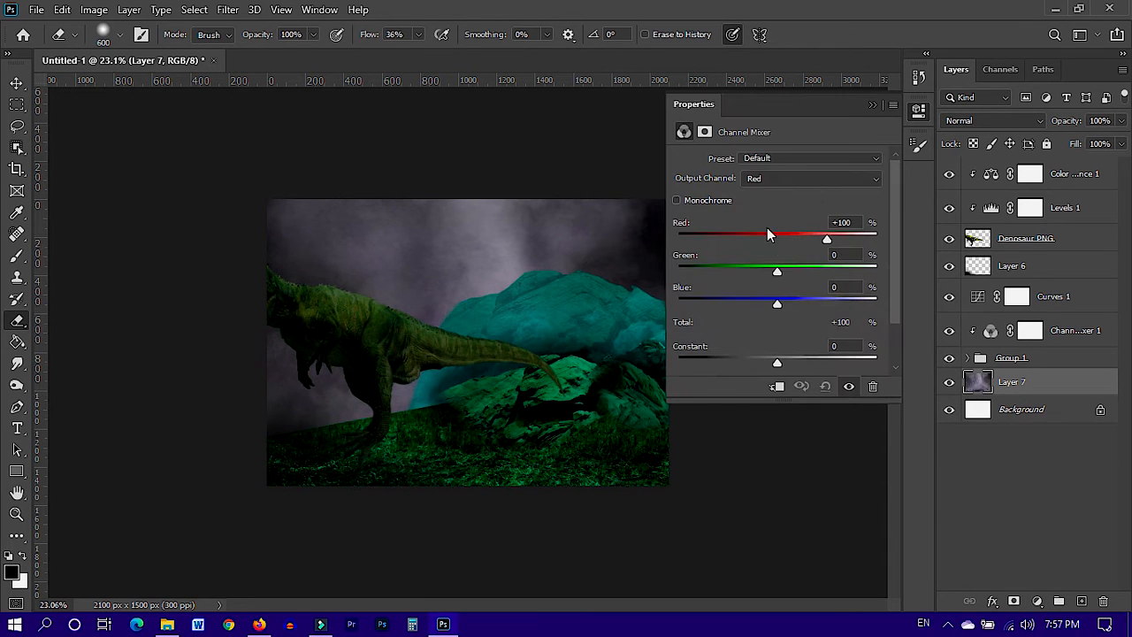
pyautogui.moveTo(753, 281); pyautogui.dragTo(791, 276)
pyautogui.moveTo(778, 304)
pyautogui.mouseDown()
pyautogui.moveTo(775, 313)
pyautogui.moveTo(789, 309)
pyautogui.mouseUp()
pyautogui.click(787, 180)
pyautogui.click(775, 206)
pyautogui.moveTo(827, 271); pyautogui.dragTo(877, 274)
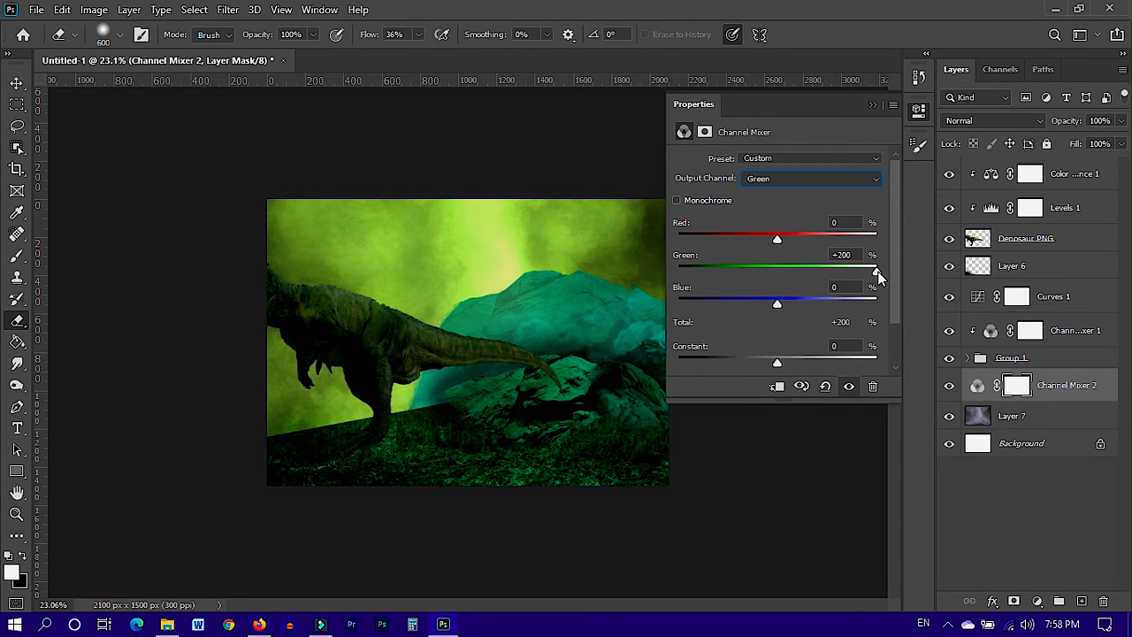
# - Set the Channel Mixer's blue output channel to red -68%, green +23% and blue +162%
pyautogui.click(776, 179)
pyautogui.click(775, 219)
pyautogui.moveTo(777, 271); pyautogui.dragTo(744, 259)
pyautogui.moveTo(827, 304); pyautogui.dragTo(868, 304)
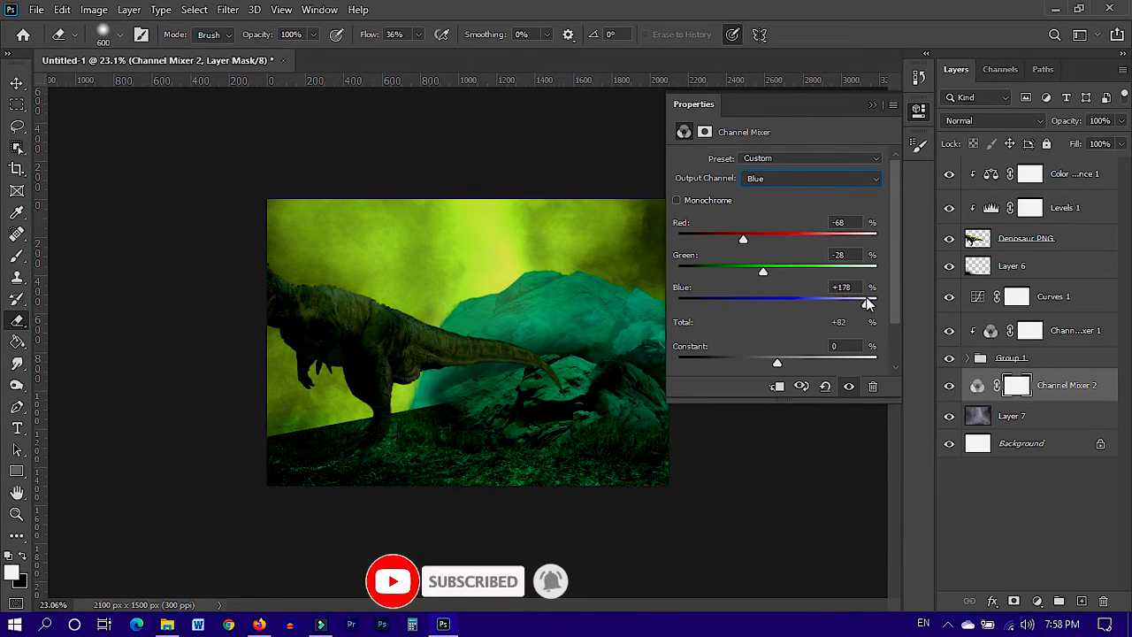
pyautogui.moveTo(819, 274); pyautogui.dragTo(789, 274)
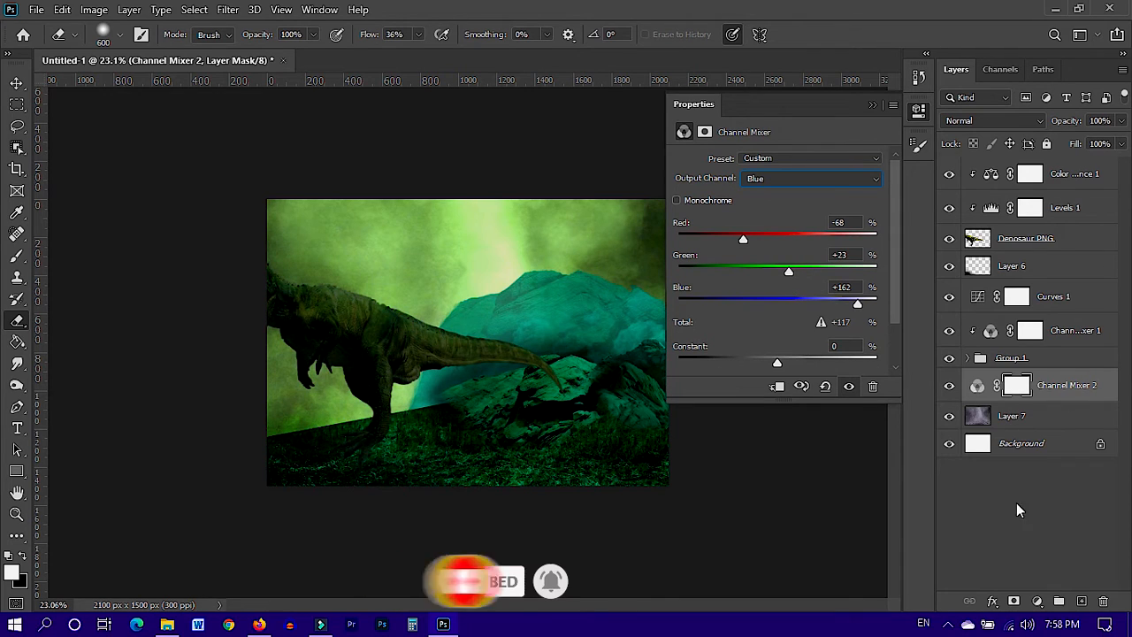
# - Add a Color Balance adjustment above Channel Mixer 2 with midtones at cyan-red -59, magenta-green +16 and yellow-blue +11
pyautogui.click(1037, 600)
pyautogui.click(1039, 459)
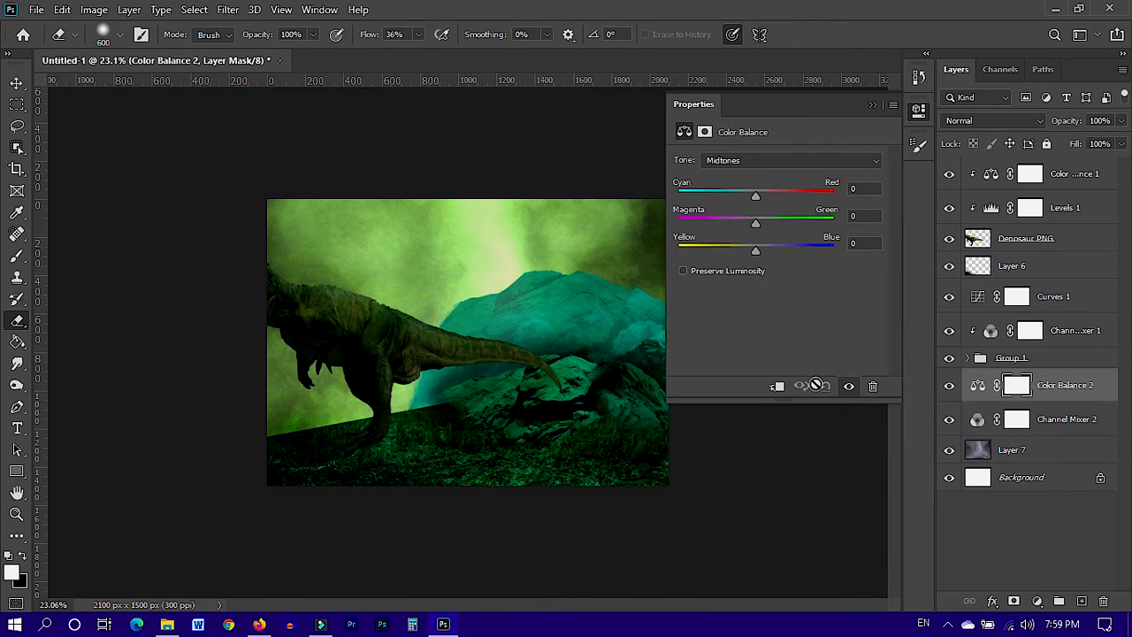
pyautogui.moveTo(756, 197); pyautogui.dragTo(774, 224)
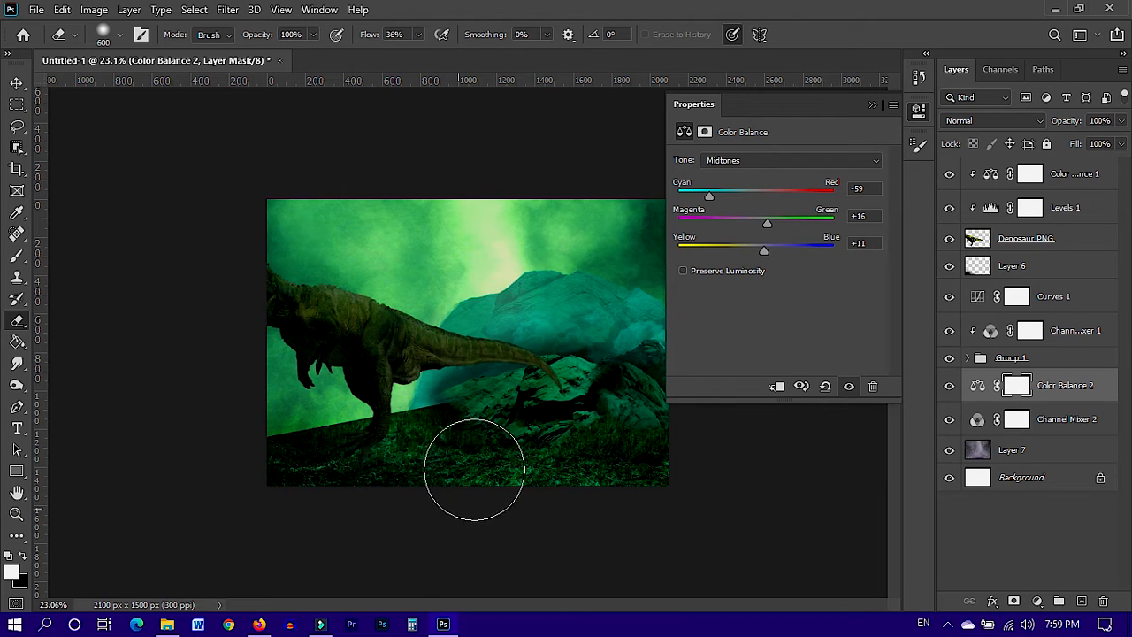
# - Paint soft black shading along the grass edge on a new layer above Color Balance 2, reducing the brush flow to 8%
pyautogui.click(1082, 600)
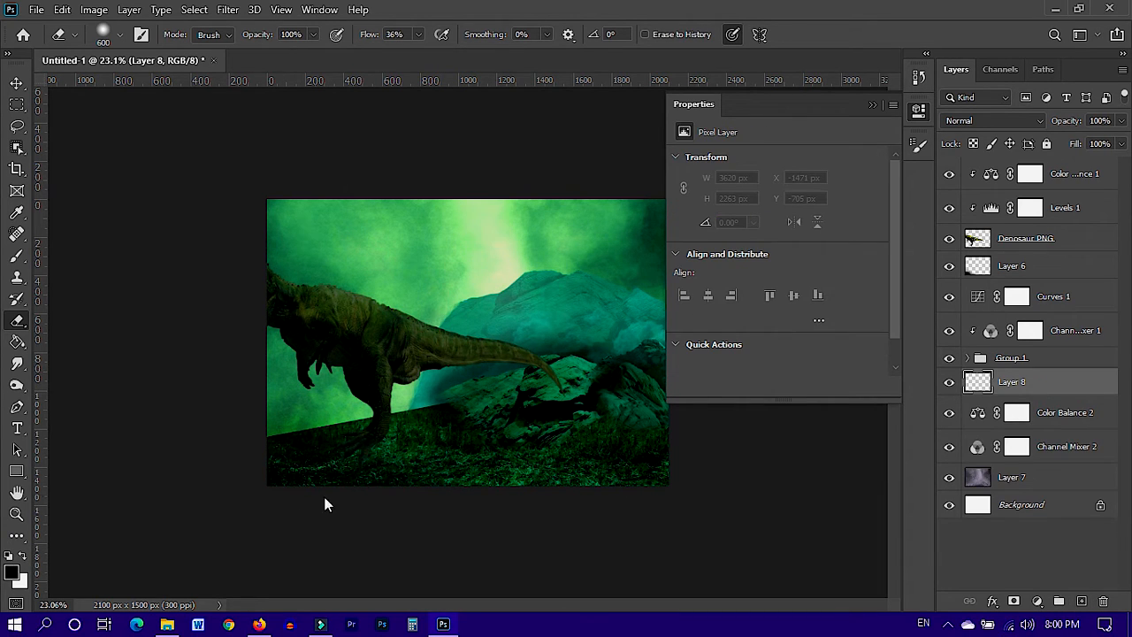
pyautogui.press('b')
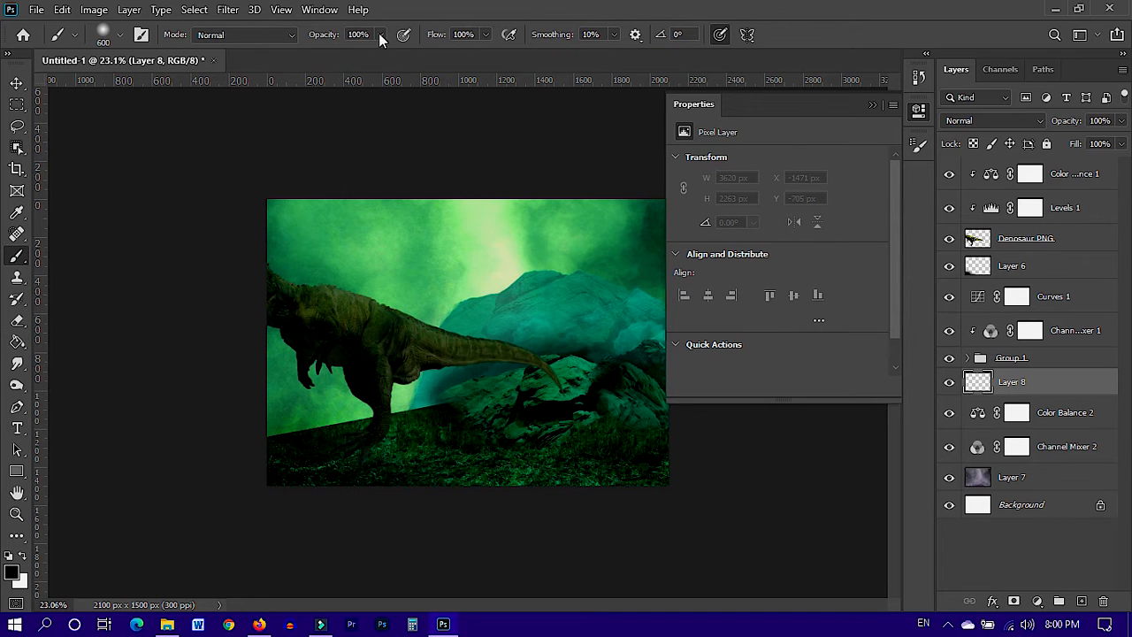
pyautogui.moveTo(387, 427)
pyautogui.mouseDown()
pyautogui.moveTo(430, 430)
pyautogui.moveTo(248, 445)
pyautogui.moveTo(442, 470)
pyautogui.moveTo(364, 444)
pyautogui.moveTo(498, 475)
pyautogui.mouseUp()
pyautogui.click(870, 104)
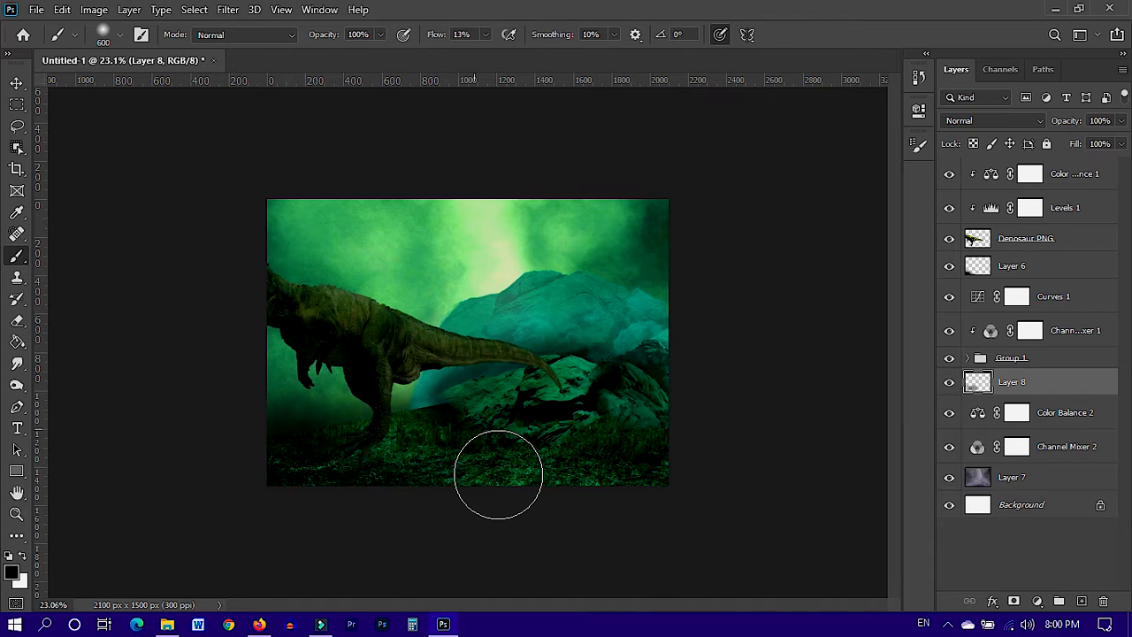
pyautogui.click(485, 35)
pyautogui.moveTo(485, 54); pyautogui.dragTo(480, 54)
# - Move Layer 8 directly above Group 1, release its clipping and thin out its shading over the grass with the eraser
pyautogui.moveTo(1051, 382); pyautogui.dragTo(1051, 357)
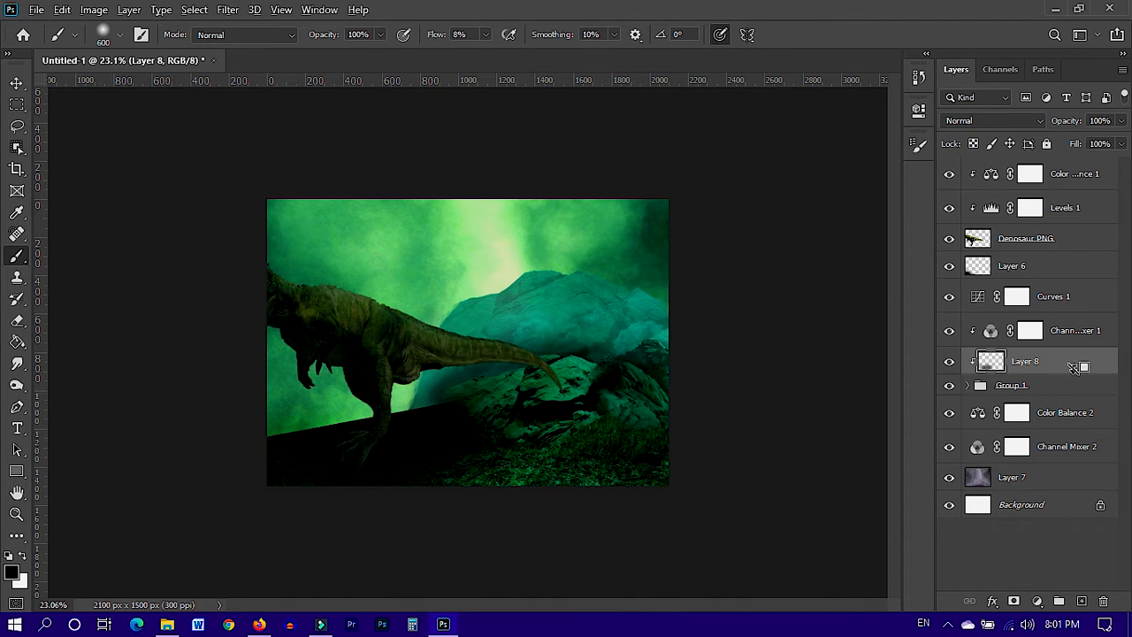
pyautogui.keyDown('alt'); pyautogui.click(1074, 372); pyautogui.keyUp('alt')
pyautogui.click(1121, 143)
pyautogui.moveTo(1120, 165); pyautogui.dragTo(1126, 188)
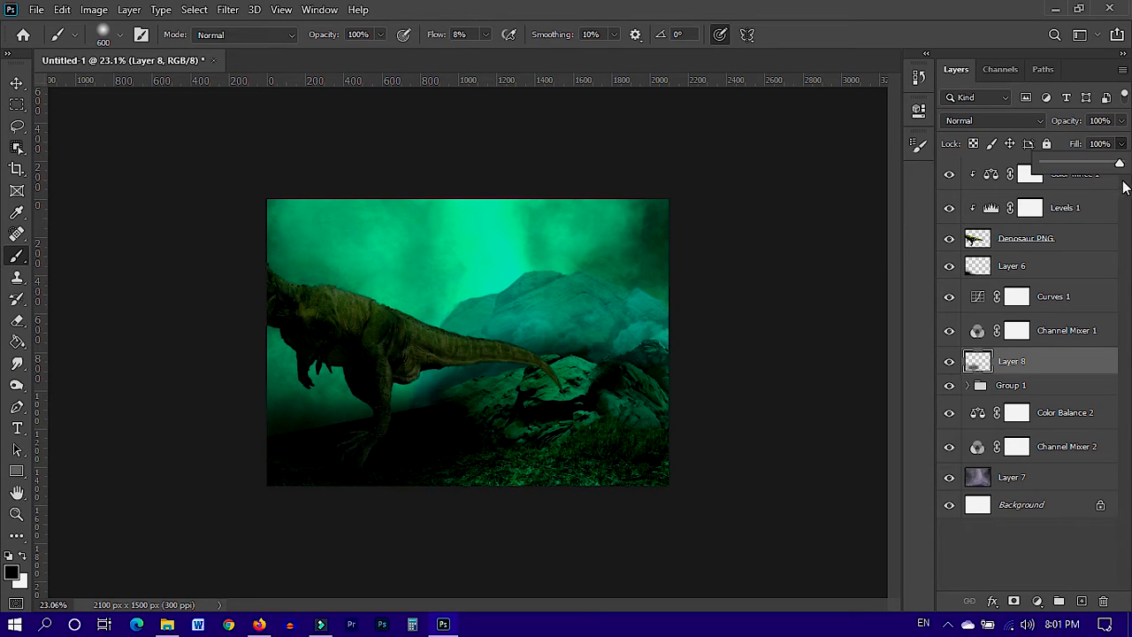
pyautogui.press('e')
# - Add a Levels adjustment above Curves 4 in Group 1, clipped to the sunset-3070125 copy rocks, with output white at 135
pyautogui.click(968, 386)
pyautogui.scroll(-5, 1041, 443)
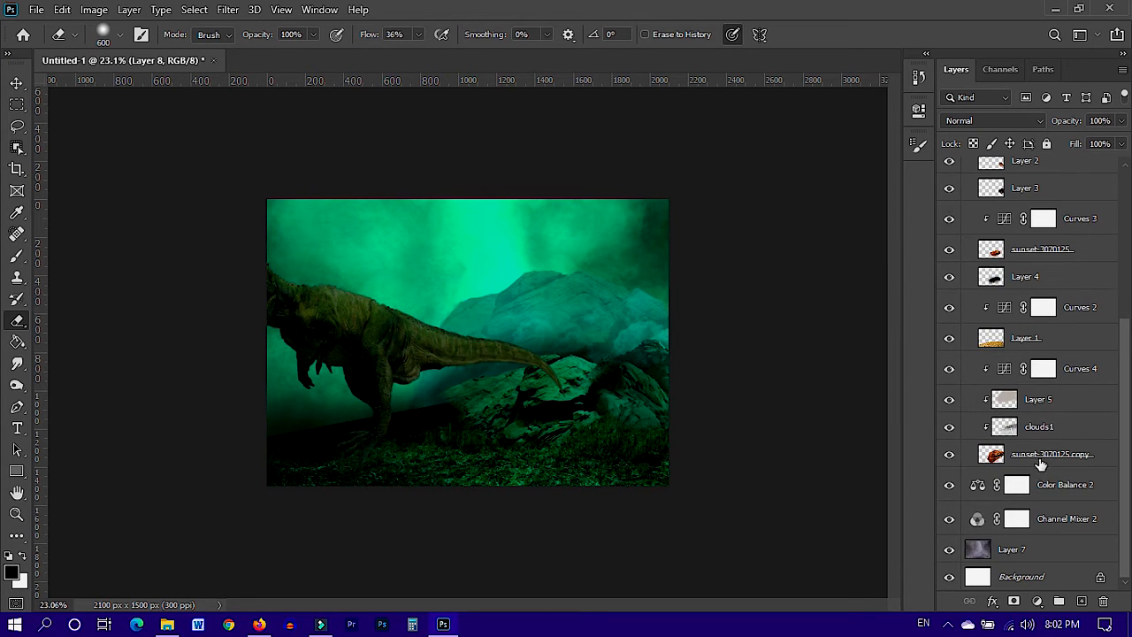
pyautogui.click(1026, 372)
pyautogui.click(1037, 601)
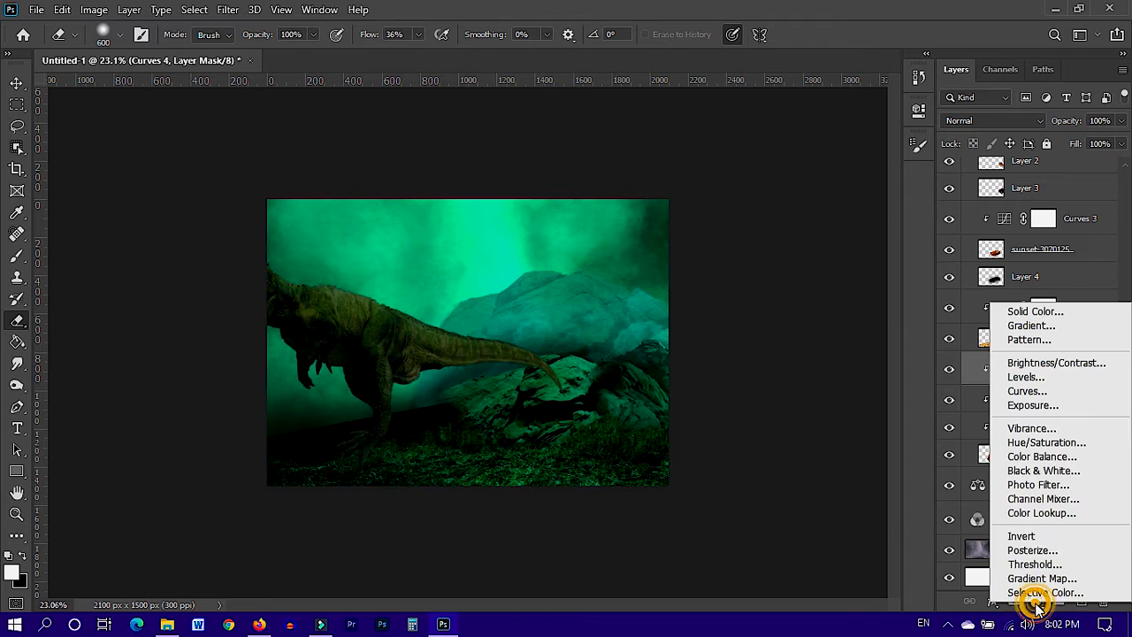
pyautogui.click(995, 382)
pyautogui.hotkey('ctrl', 'alt', 'g')
pyautogui.moveTo(840, 343); pyautogui.dragTo(796, 329)
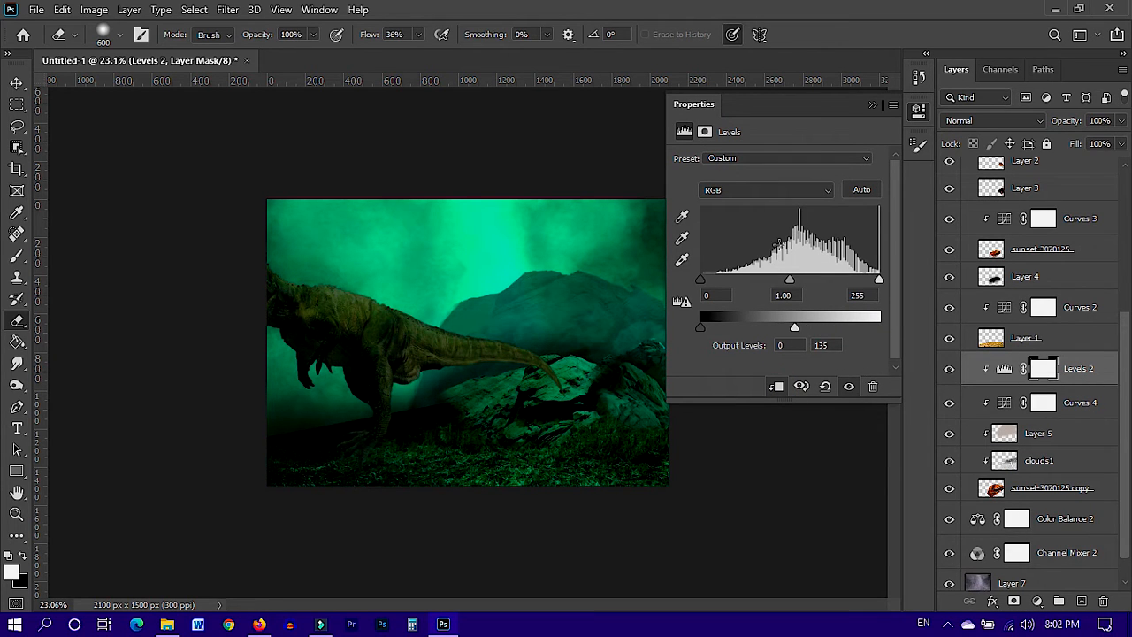
pyautogui.click(874, 104)
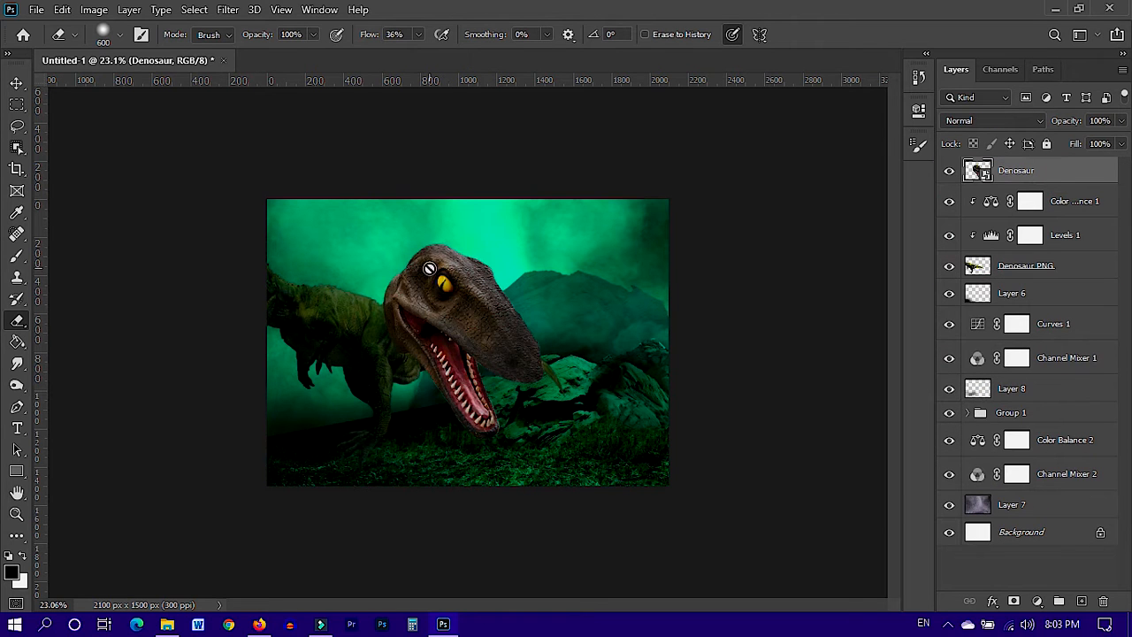
# - Shift and transform the Denosaur head toward the canvas's left side and rasterize its layer
pyautogui.press('v')
pyautogui.moveTo(464, 287); pyautogui.dragTo(337, 273)
pyautogui.hotkey('ctrl', 't')
pyautogui.moveTo(337, 272); pyautogui.dragTo(423, 307)
pyautogui.press('Return')
pyautogui.rightClick(1037, 172)
pyautogui.click(854, 312)
# - Enlarge the Denosaur head to about 1008 by 1265 px and position it over the dinosaur's body at the canvas's left edge
pyautogui.moveTo(502, 457); pyautogui.dragTo(531, 492)
pyautogui.moveTo(463, 373); pyautogui.dragTo(368, 321)
pyautogui.moveTo(437, 440); pyautogui.dragTo(443, 448)
pyautogui.moveTo(464, 466); pyautogui.dragTo(456, 473)
pyautogui.moveTo(388, 361); pyautogui.dragTo(389, 380)
pyautogui.press('Return')
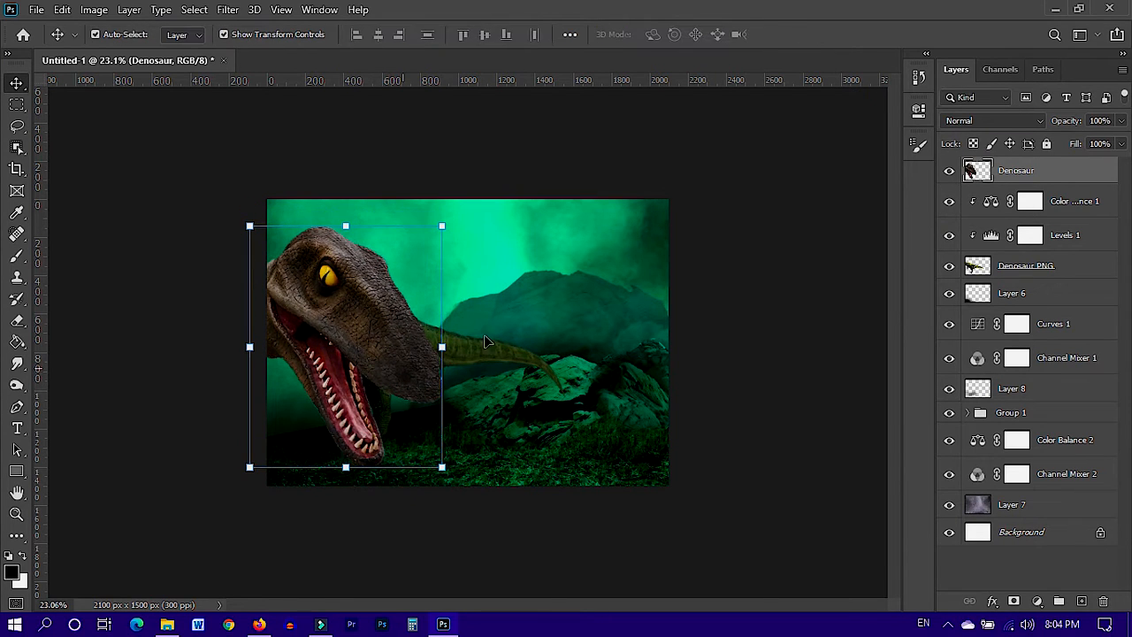
# - Add a clipped Color Balance to the Denosaur head, tinting midtones green-cyan and setting highlights to -11, -10 and -8
pyautogui.click(1037, 602)
pyautogui.click(1042, 453)
pyautogui.click(778, 386)
pyautogui.moveTo(728, 206); pyautogui.dragTo(719, 202)
pyautogui.moveTo(755, 223); pyautogui.dragTo(775, 228)
pyautogui.click(779, 160)
pyautogui.click(745, 199)
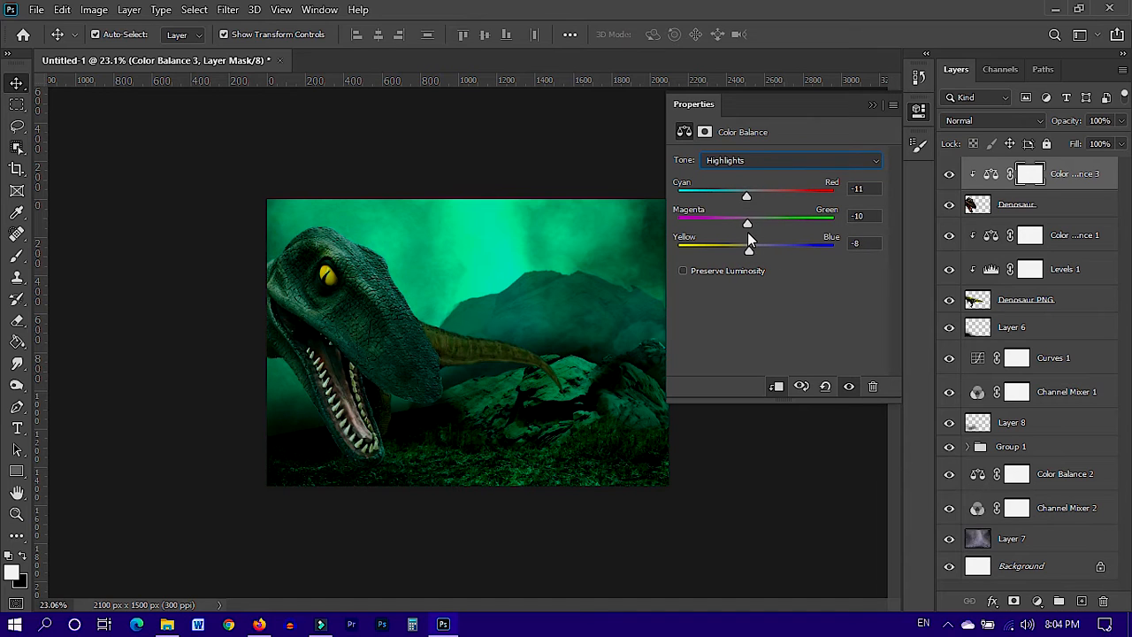
# - Add a Curves adjustment clipped to the Denosaur head, pulling in the white point and slightly raising the midtones
pyautogui.click(1037, 600)
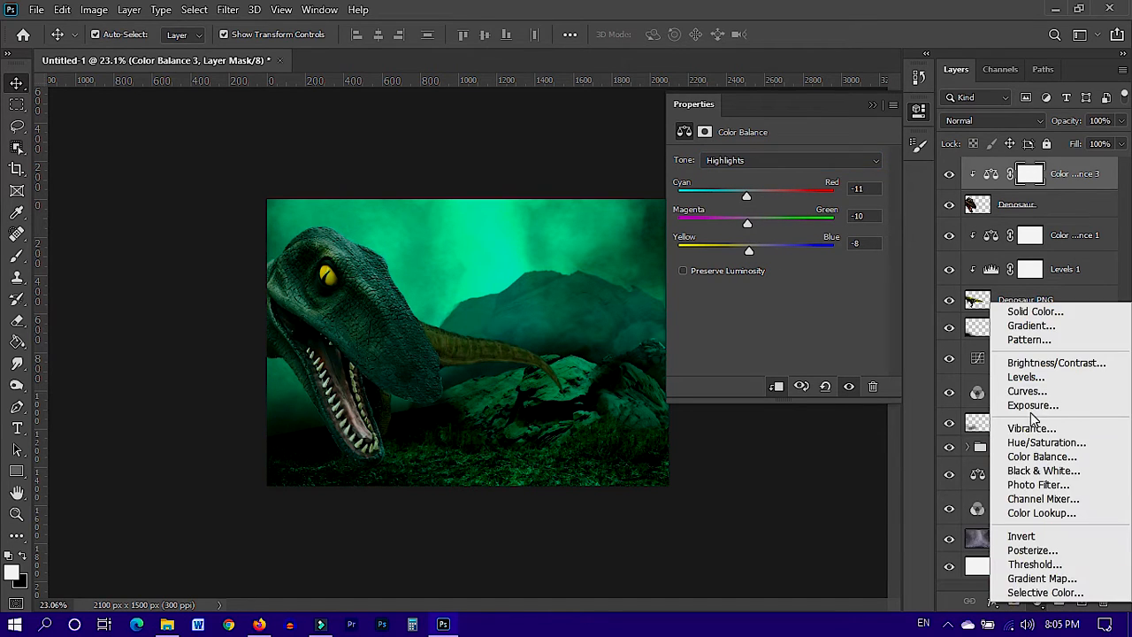
pyautogui.click(1017, 393)
pyautogui.moveTo(875, 211); pyautogui.dragTo(874, 215)
pyautogui.click(777, 386)
pyautogui.moveTo(714, 361)
pyautogui.mouseDown()
pyautogui.moveTo(735, 361)
pyautogui.moveTo(700, 370)
pyautogui.mouseUp()
pyautogui.moveTo(874, 215); pyautogui.dragTo(861, 204)
pyautogui.moveTo(794, 275); pyautogui.dragTo(788, 271)
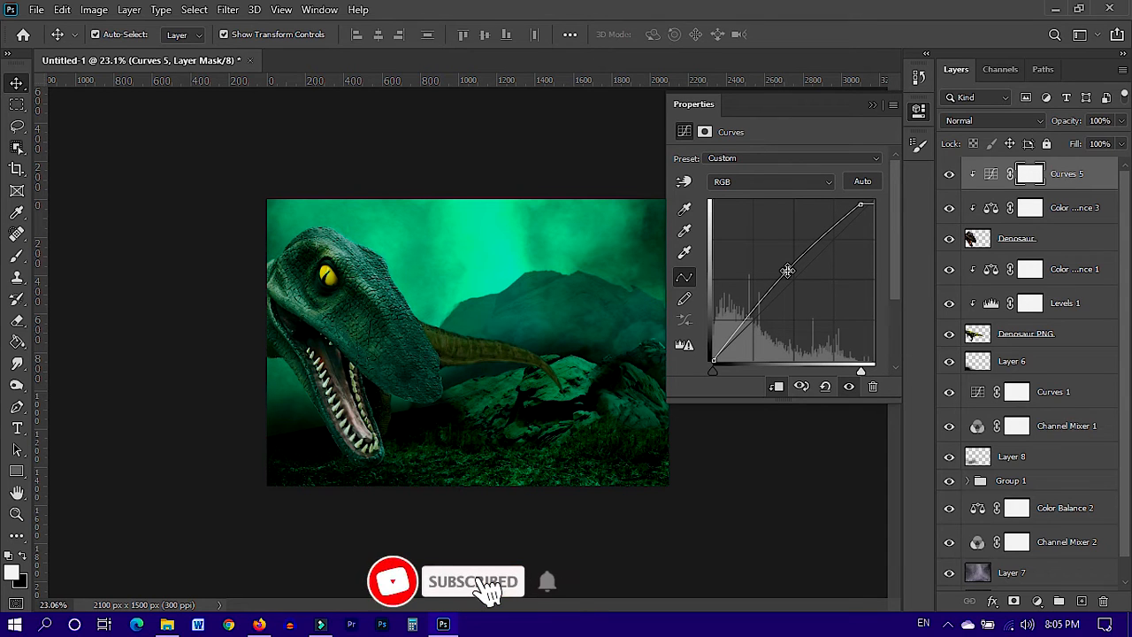
# - Duplicate the Denosaur head together with its Color Balance and Curves adjustments, and delete the surplus Denosaur copy layer
pyautogui.click(1037, 239)
pyautogui.hotkey('ctrl', 'j')
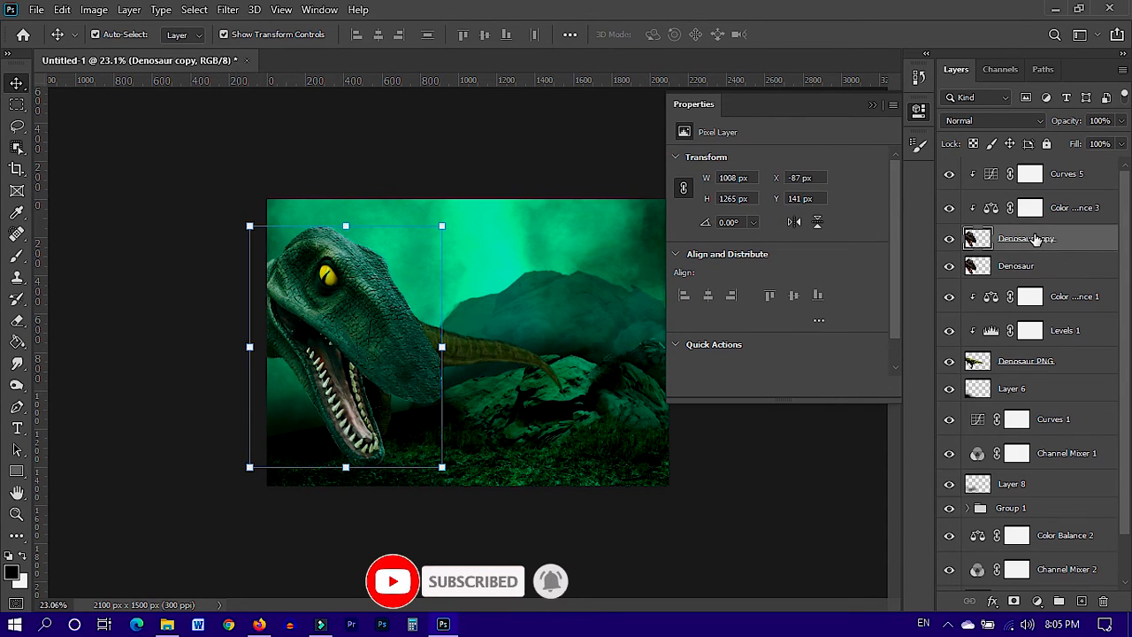
pyautogui.moveTo(1040, 269); pyautogui.dragTo(1030, 164)
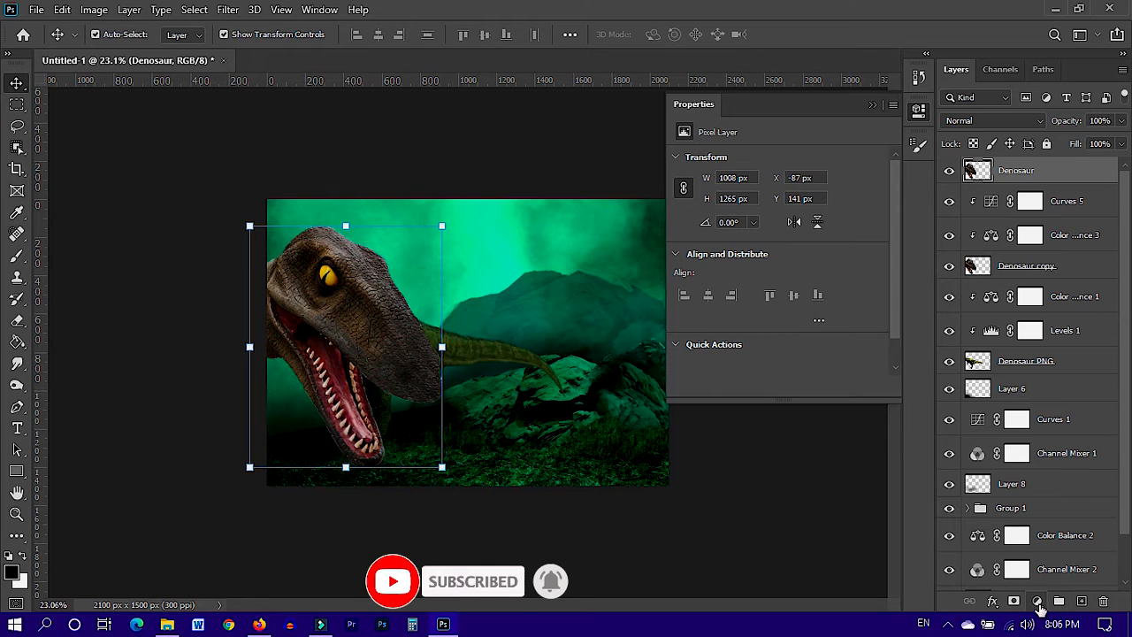
pyautogui.hotkey('ctrl', 'z')
pyautogui.click(1064, 239)
pyautogui.keyDown('shift'); pyautogui.click(1064, 180); pyautogui.keyUp('shift')
pyautogui.hotkey('ctrl', 'j')
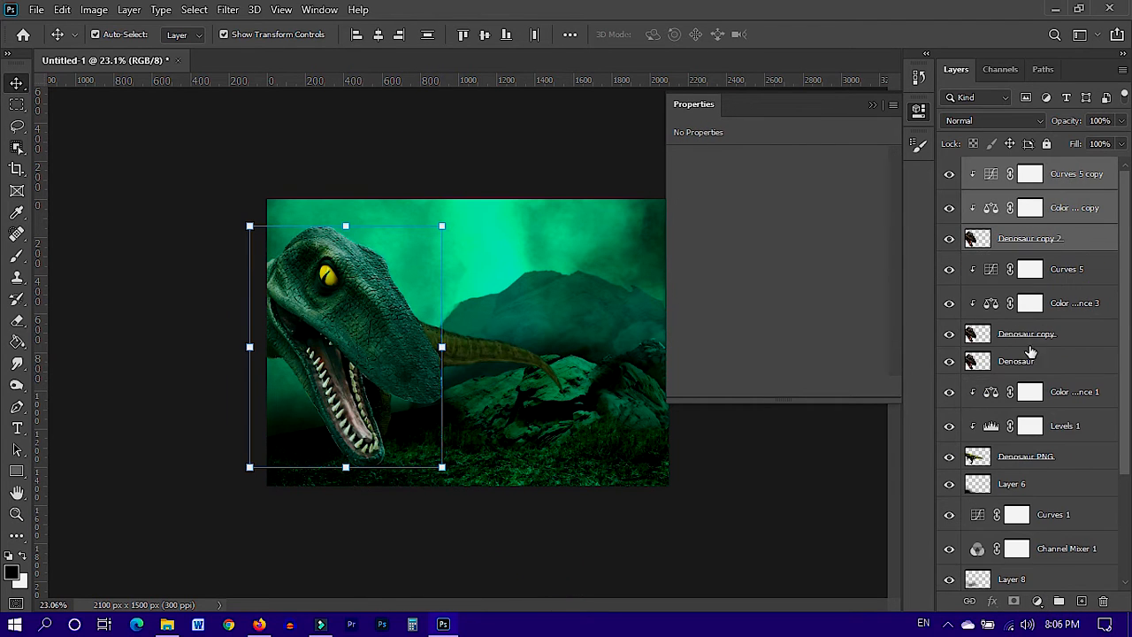
pyautogui.click(1042, 332)
pyautogui.press('Delete')
# - Darken the Curves 5 copy adjustment by moving its black point inward and lowering its midtones and white point
pyautogui.click(991, 175)
pyautogui.moveTo(714, 361); pyautogui.dragTo(753, 361)
pyautogui.moveTo(787, 271); pyautogui.dragTo(801, 288)
pyautogui.moveTo(861, 204); pyautogui.dragTo(872, 225)
pyautogui.moveTo(825, 266)
pyautogui.mouseDown()
pyautogui.moveTo(822, 303)
pyautogui.moveTo(824, 280)
pyautogui.mouseUp()
# - Invert the Curves 5 copy mask and paint white at 100% flow over the Denosaur head to reveal the shadow
pyautogui.click(1042, 239)
pyautogui.click(1033, 176)
pyautogui.hotkey('ctrl', 'i')
pyautogui.press('b')
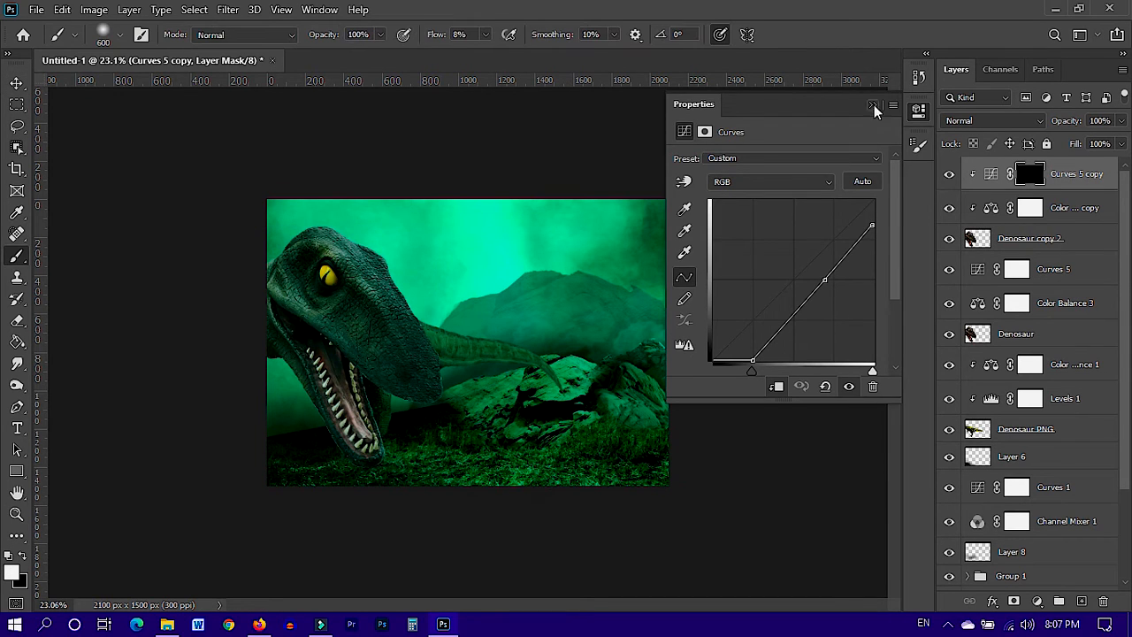
pyautogui.click(879, 106)
pyautogui.click(483, 35)
pyautogui.moveTo(479, 56); pyautogui.dragTo(568, 56)
pyautogui.moveTo(316, 266)
pyautogui.mouseDown()
pyautogui.moveTo(339, 235)
pyautogui.moveTo(303, 319)
pyautogui.moveTo(342, 277)
pyautogui.moveTo(349, 369)
pyautogui.moveTo(309, 455)
pyautogui.mouseUp()
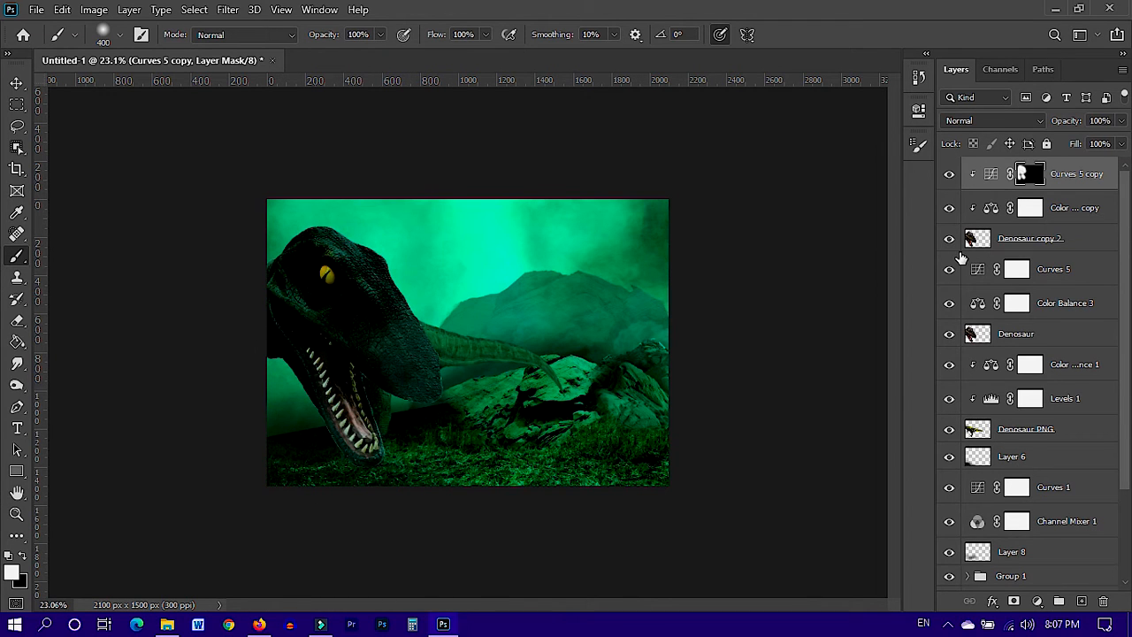
# - Burn the midtones of the Denosaur copy 2 head around the eye with a 200 px brush at 50% exposure
pyautogui.click(973, 242)
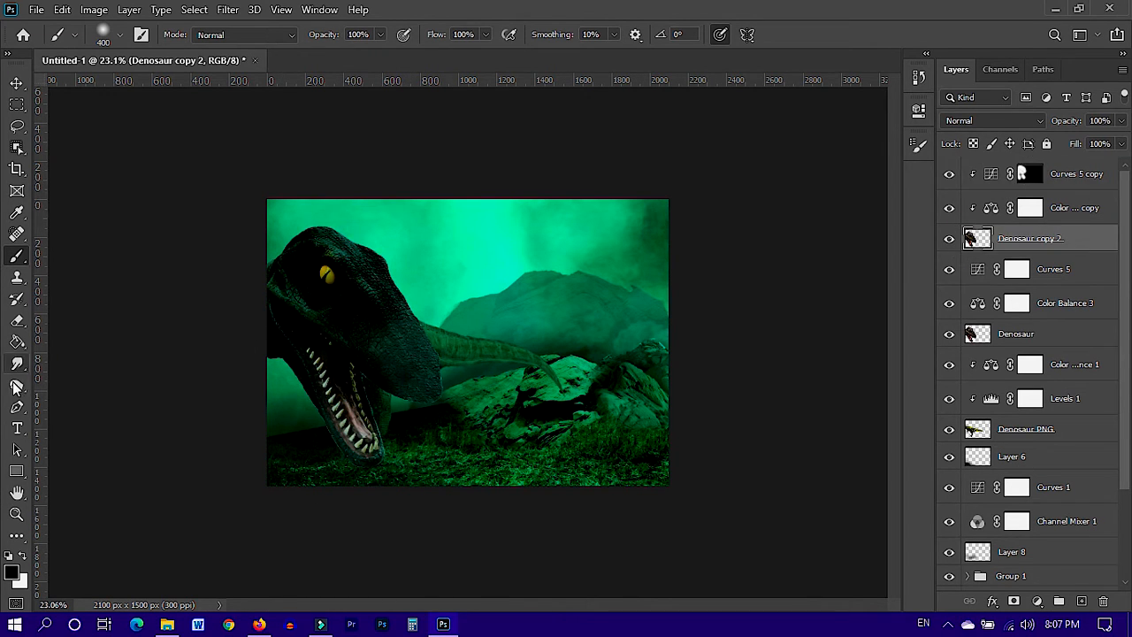
pyautogui.click(16, 384)
pyautogui.press('[')
pyautogui.press('[')
pyautogui.press('[')
pyautogui.press('[')
pyautogui.press('[')
pyautogui.moveTo(332, 247); pyautogui.dragTo(364, 273)
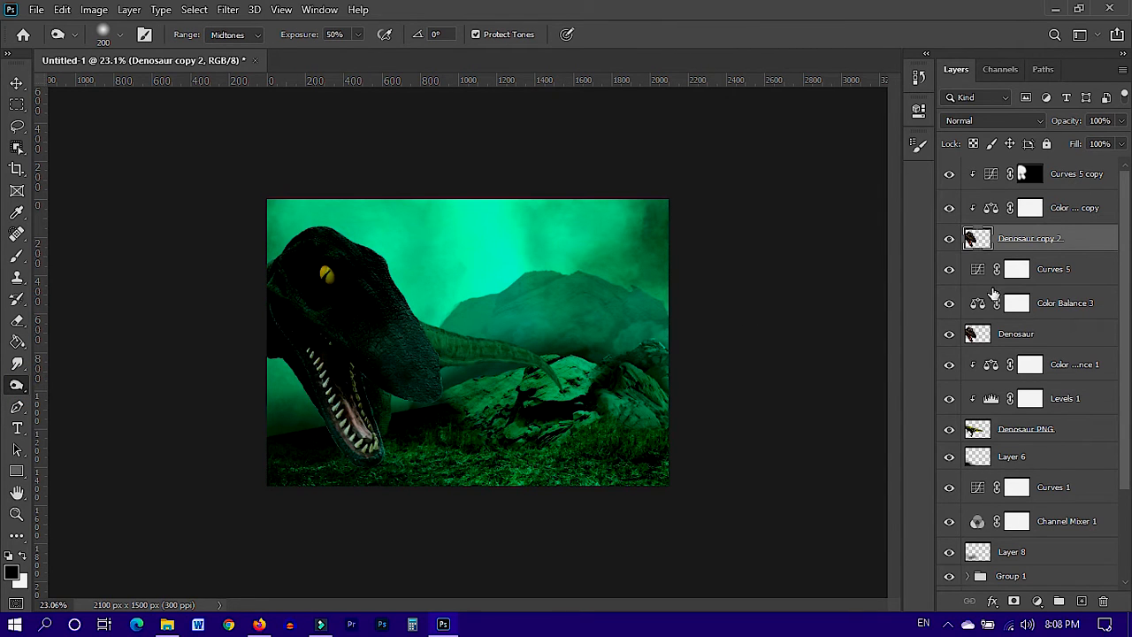
# - Paint black at 19% flow on the Curves 5 copy mask to soften the shadow over the snout and mouth
pyautogui.click(1030, 173)
pyautogui.press('b')
pyautogui.click(485, 35)
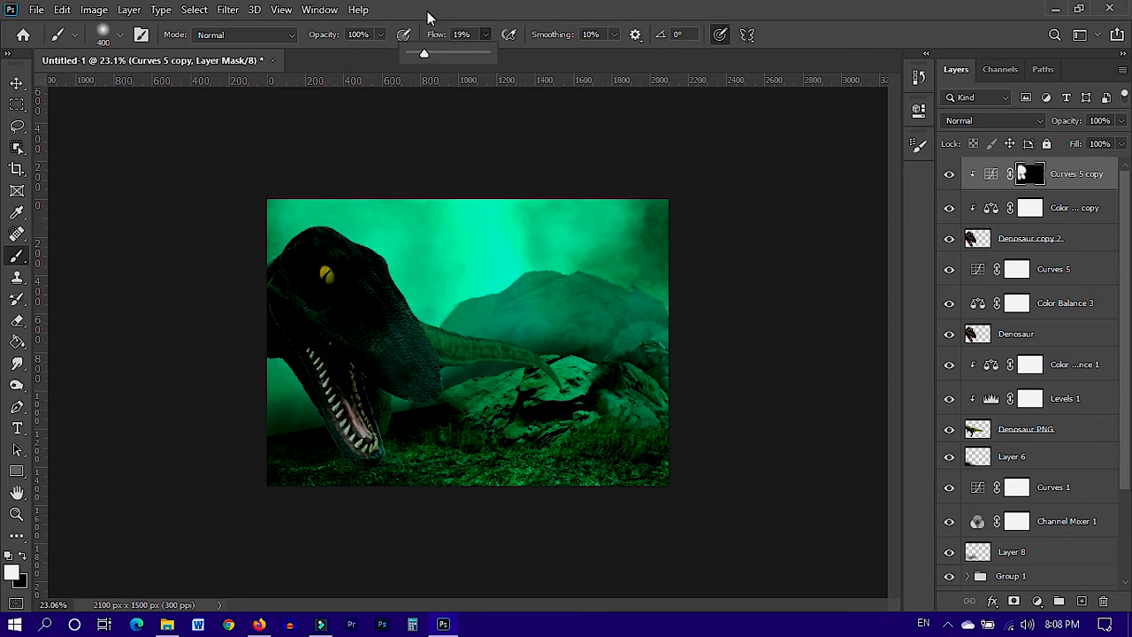
pyautogui.click(427, 11)
pyautogui.press('x')
pyautogui.click(402, 329)
pyautogui.moveTo(390, 281); pyautogui.dragTo(372, 339)
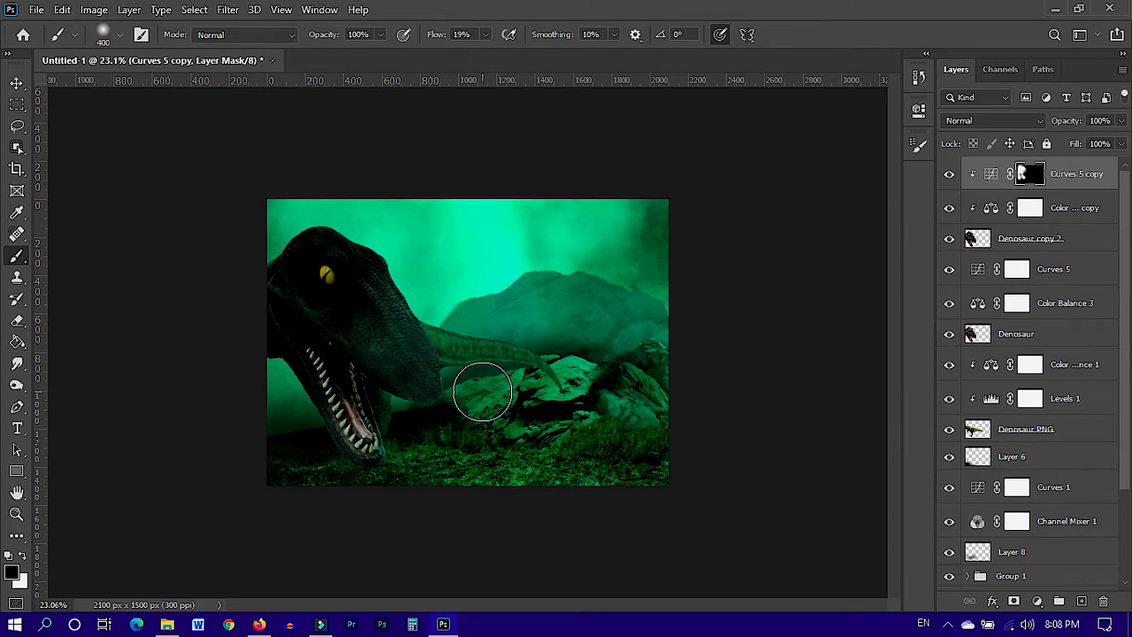
pyautogui.press('x')
pyautogui.press('x')
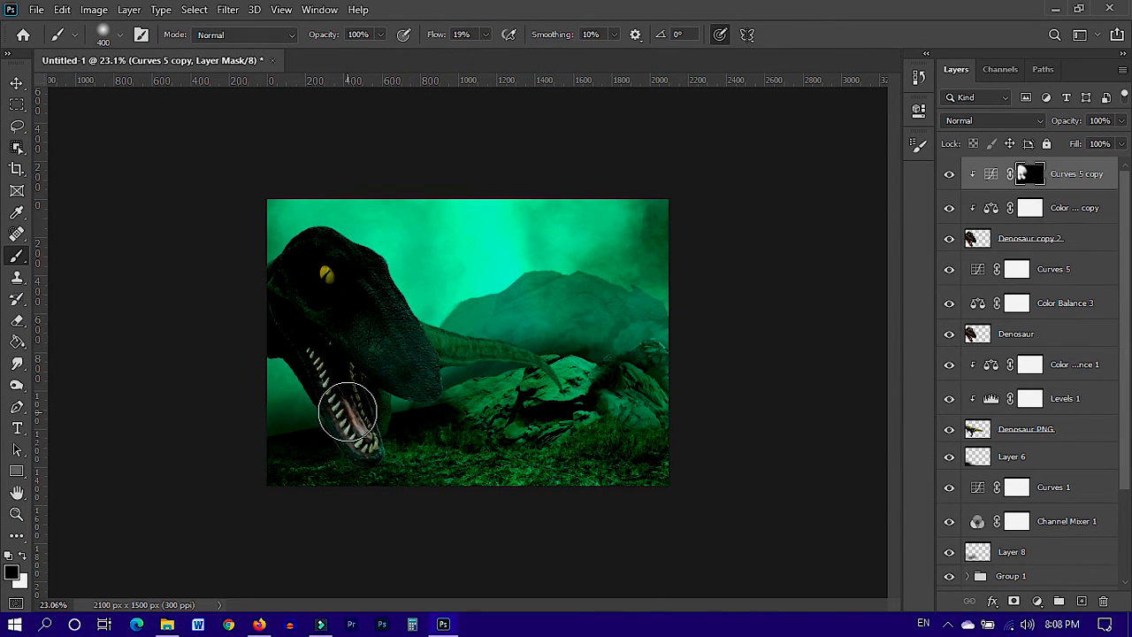
pyautogui.moveTo(350, 400)
pyautogui.mouseDown()
pyautogui.moveTo(331, 353)
pyautogui.moveTo(350, 405)
pyautogui.mouseUp()
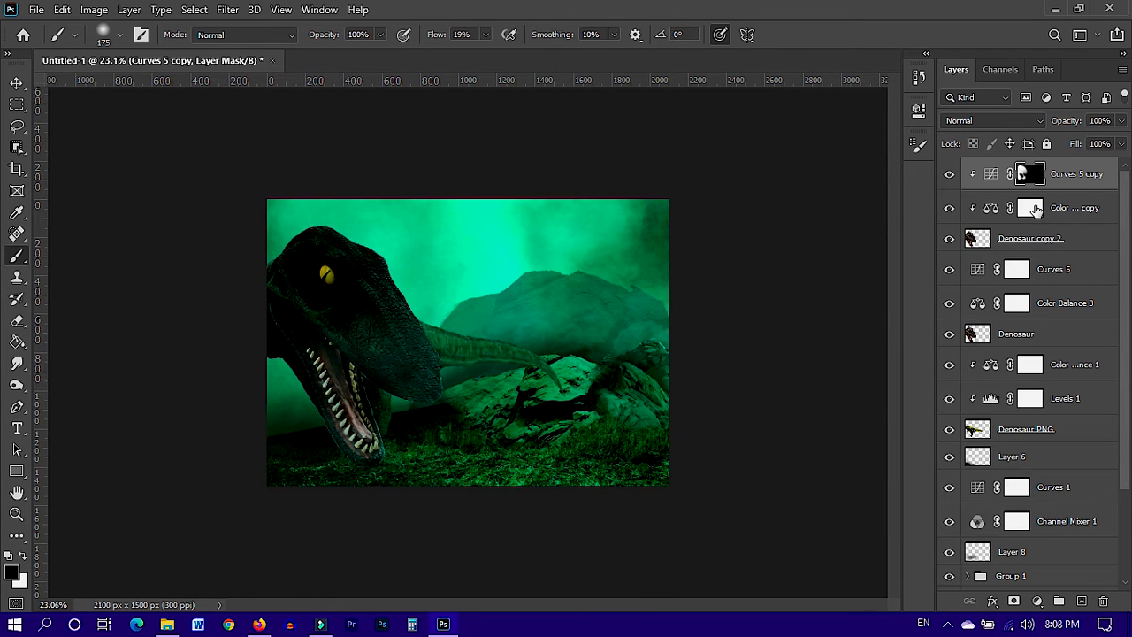
# - Duplicate the Denosaur copy 2 layer and place the duplicate at the top of the layer stack
pyautogui.click(1076, 241)
pyautogui.hotkey('ctrl', 'j')
pyautogui.moveTo(1073, 240); pyautogui.dragTo(1066, 167)
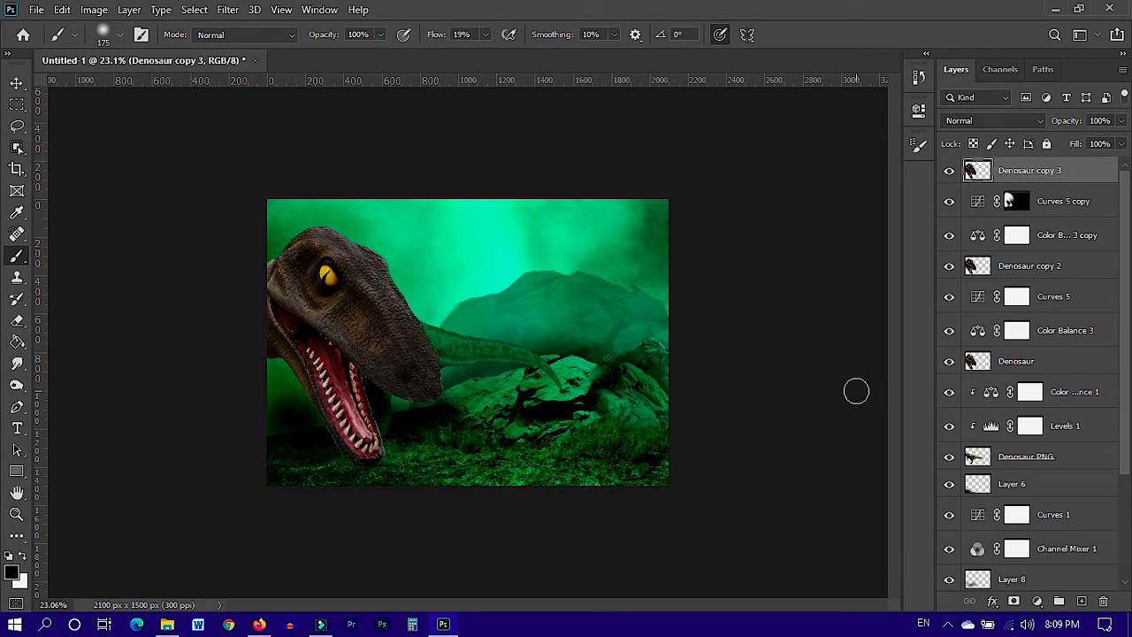
# - Add a Curves adjustment clipped to Denosaur copy 3 and raise its midtones strongly
pyautogui.click(1039, 600)
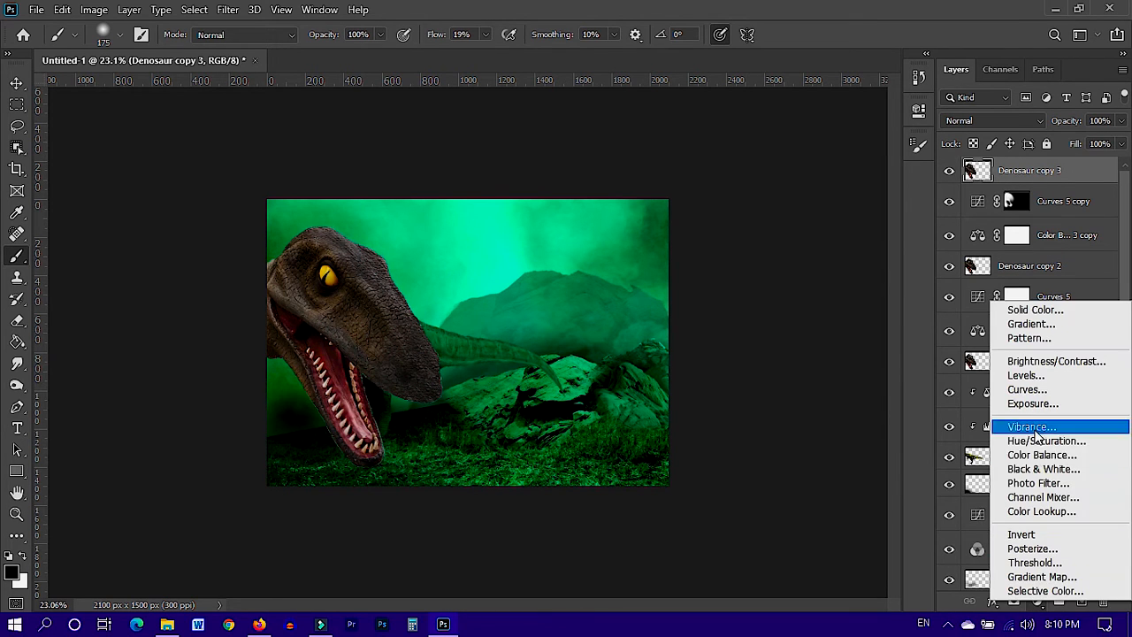
pyautogui.click(964, 388)
pyautogui.moveTo(777, 260); pyautogui.dragTo(763, 256)
# - Add a Color Balance clipped to Denosaur copy 3 with highlights at -25, +23 and +8, and place it below Curves 6
pyautogui.click(1038, 601)
pyautogui.click(1041, 457)
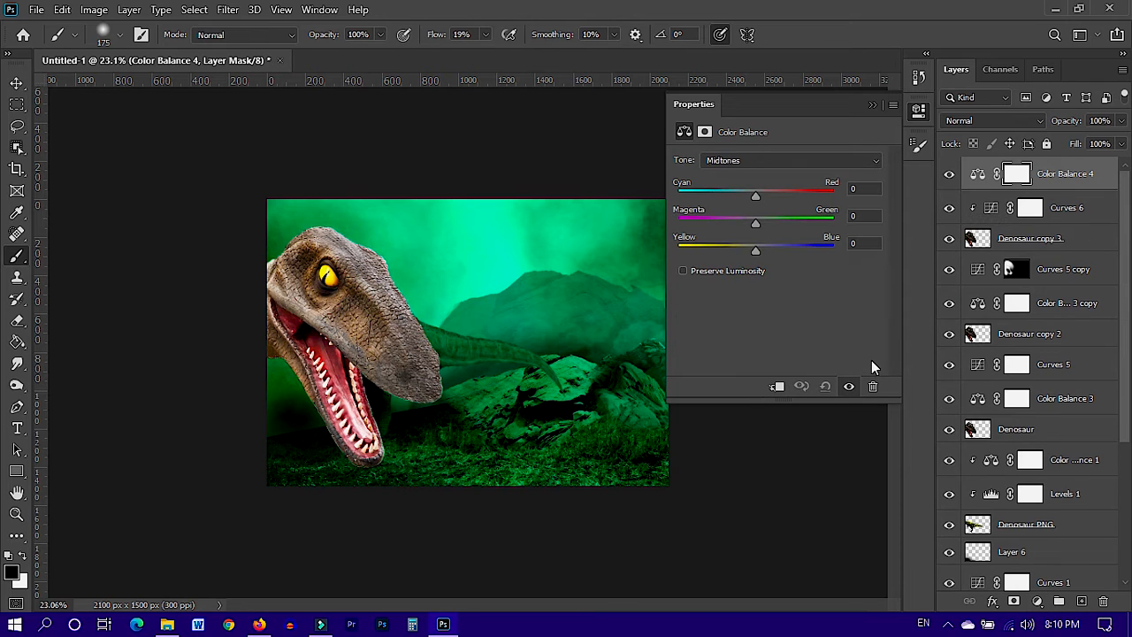
pyautogui.click(762, 164)
pyautogui.click(760, 175)
pyautogui.moveTo(757, 196); pyautogui.dragTo(773, 226)
pyautogui.click(779, 386)
pyautogui.click(758, 161)
pyautogui.click(754, 201)
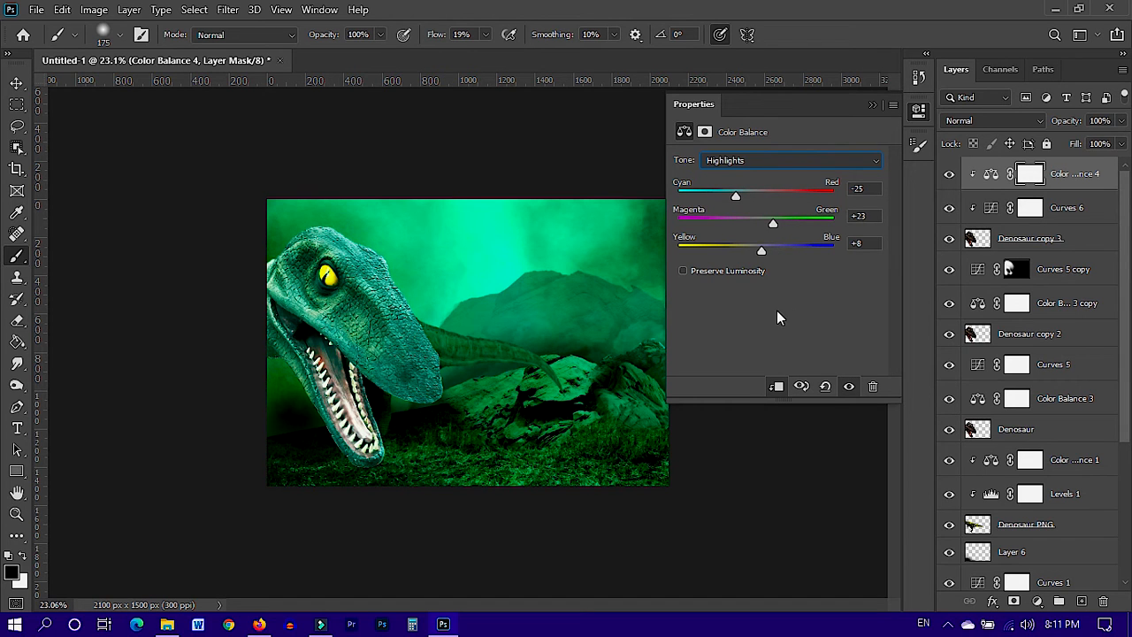
pyautogui.moveTo(973, 209); pyautogui.dragTo(975, 188)
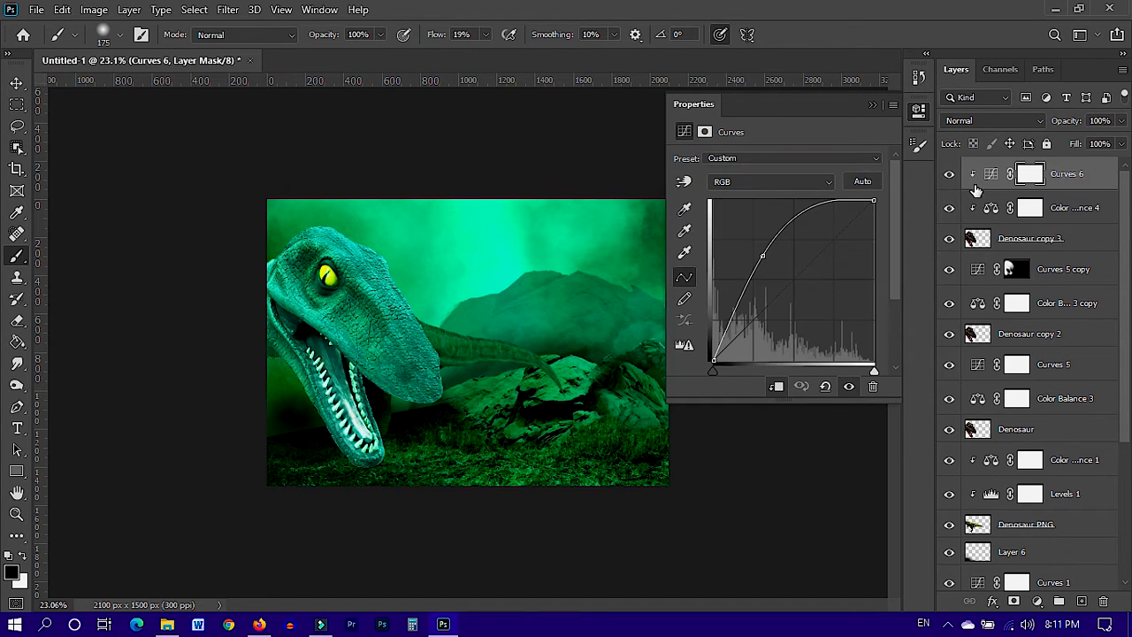
# - Add a Channel Mixer adjustment clipped to Denosaur copy 3 and set green to +118% in the Green output channel
pyautogui.click(1039, 601)
pyautogui.click(1039, 500)
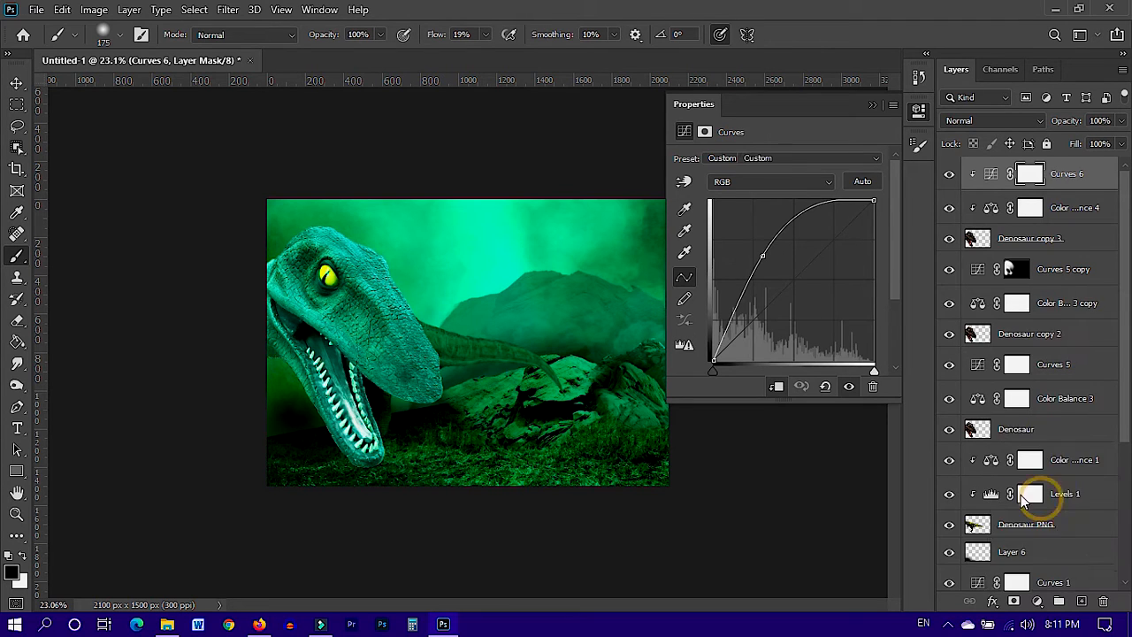
pyautogui.hotkey('ctrl', 'alt', 'g')
pyautogui.moveTo(841, 311); pyautogui.dragTo(820, 325)
pyautogui.click(796, 177)
pyautogui.click(778, 198)
pyautogui.moveTo(827, 271); pyautogui.dragTo(837, 272)
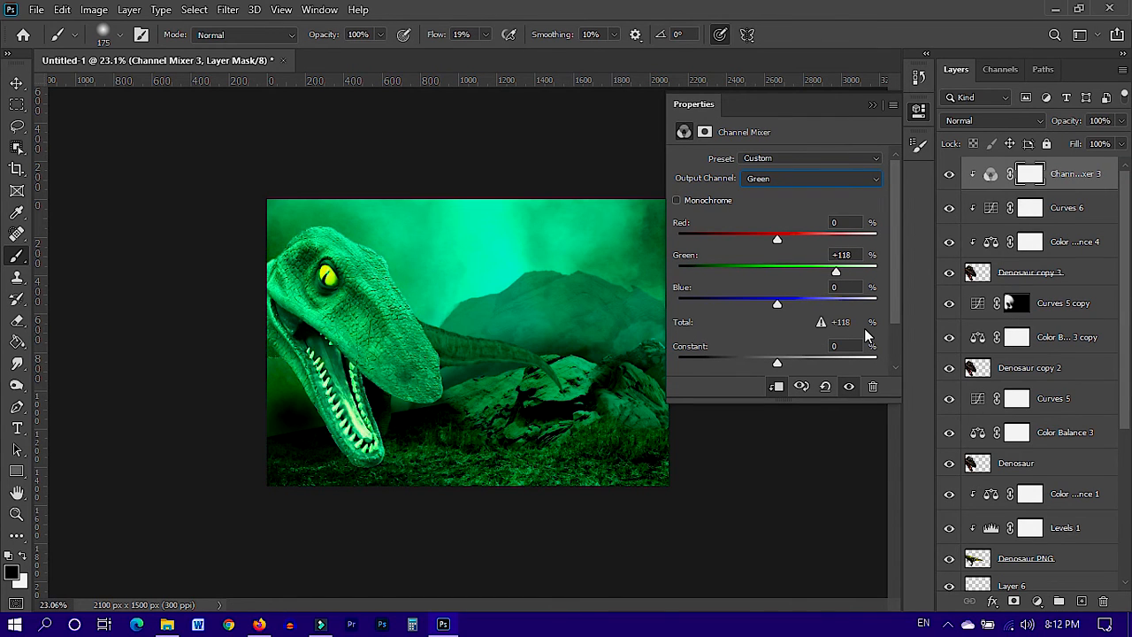
# - Set the Channel Mixer's Red output channel to red +102%, green -67% and blue -10%
pyautogui.click(810, 178)
pyautogui.click(805, 193)
pyautogui.moveTo(827, 237); pyautogui.dragTo(829, 238)
pyautogui.moveTo(779, 274); pyautogui.dragTo(745, 270)
pyautogui.moveTo(778, 304); pyautogui.dragTo(773, 305)
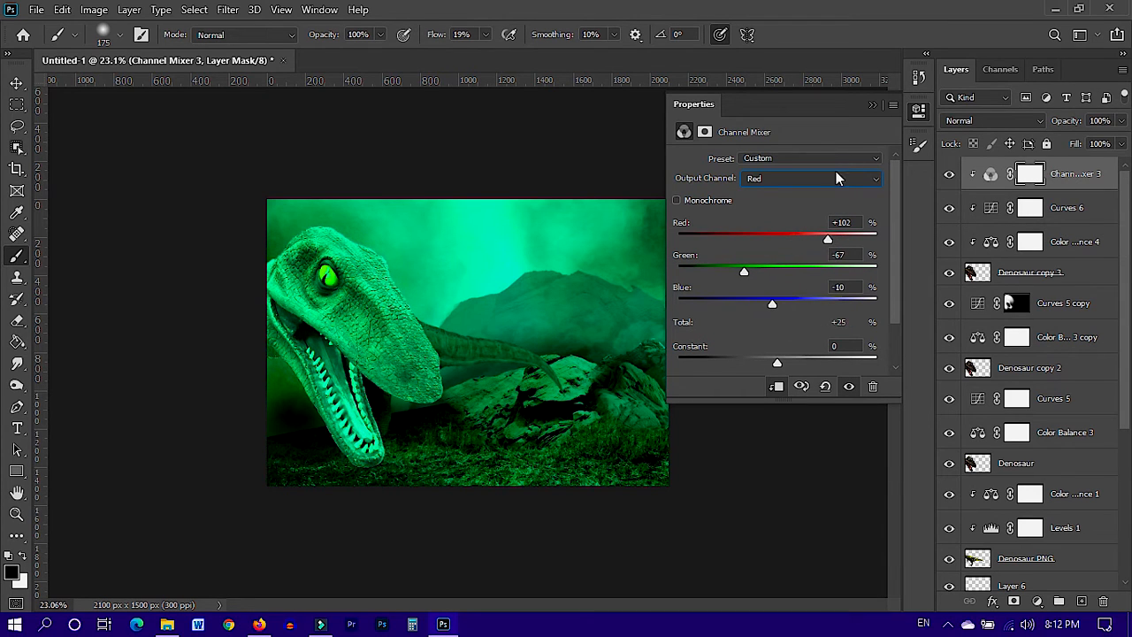
pyautogui.click(872, 104)
# - Hide the Denosaur copy 3 layer with a black layer mask
pyautogui.click(1005, 281)
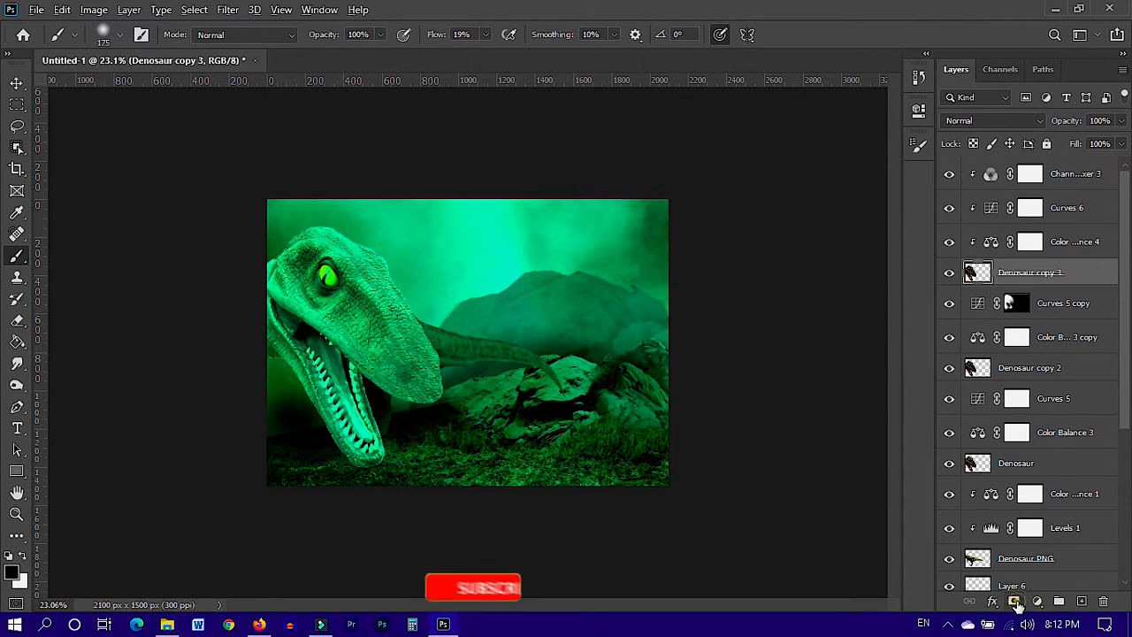
pyautogui.keyDown('alt'); pyautogui.click(1014, 601); pyautogui.keyUp('alt')
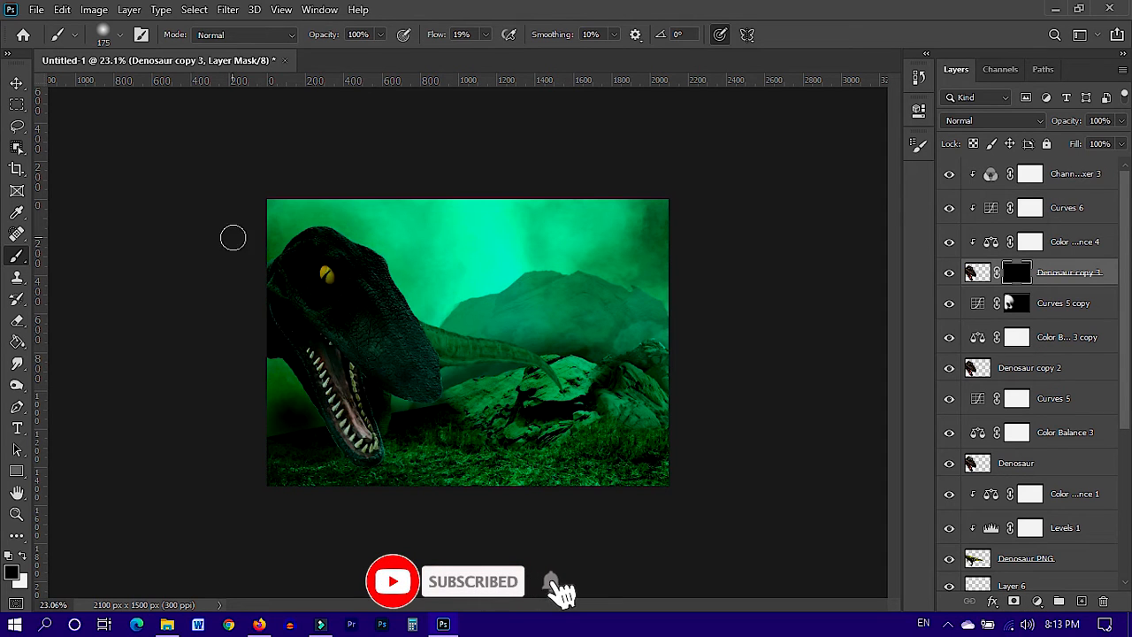
# - Create a new layer above the Channel Mixer 3 adjustment and set the foreground colour to bright red
pyautogui.click(1072, 173)
pyautogui.click(1083, 601)
pyautogui.click(12, 575)
pyautogui.click(816, 121)
pyautogui.click(996, 110)
# - Paint the dinosaur's eye red with a soft 90 px brush at 100% flow and lower the layer's fill to 70%
pyautogui.scroll(3, 298, 253)
pyautogui.scroll(3, 197, 227)
pyautogui.press('[')
pyautogui.press('[')
pyautogui.press('[')
pyautogui.press('[')
pyautogui.moveTo(224, 216); pyautogui.dragTo(239, 230)
pyautogui.hotkey('ctrl', 'z')
pyautogui.moveTo(486, 34); pyautogui.dragTo(555, 57)
pyautogui.moveTo(225, 218); pyautogui.dragTo(253, 244)
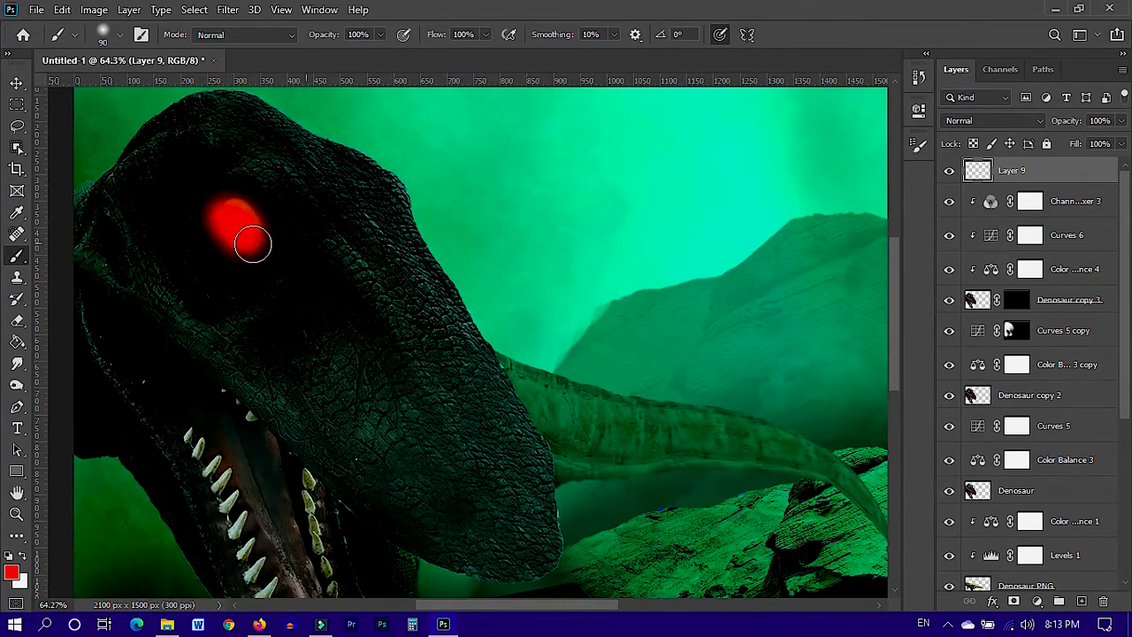
pyautogui.moveTo(1122, 143); pyautogui.dragTo(1099, 171)
pyautogui.press('v')
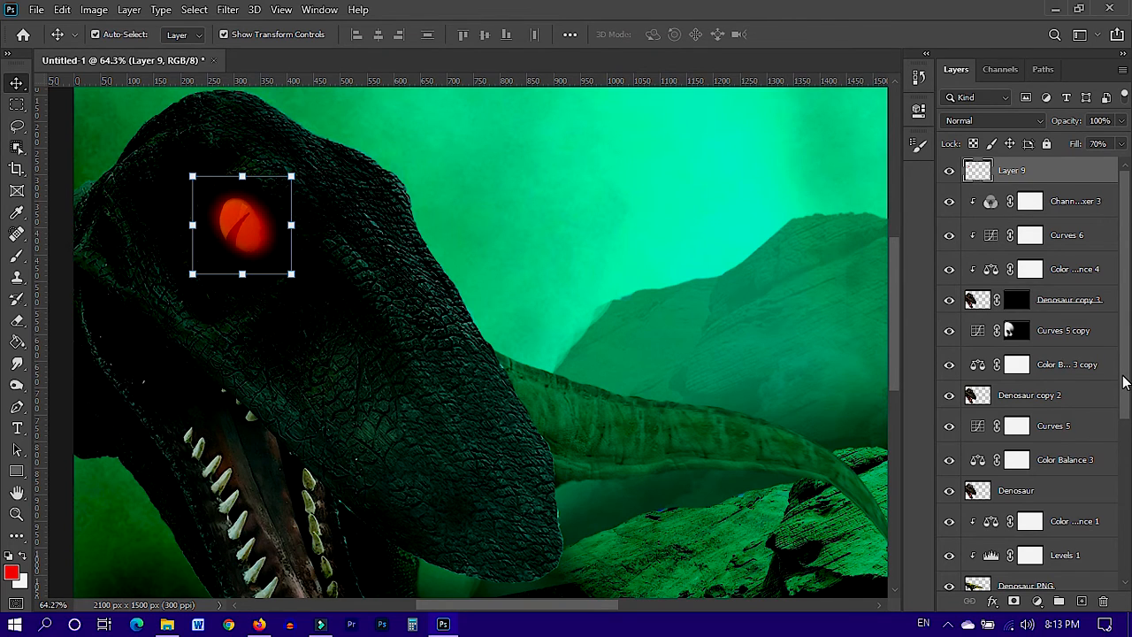
# - Create a new layer directly above the Color Balance 1 adjustment, beneath the Denosaur head layer
pyautogui.scroll(-4, 703, 431)
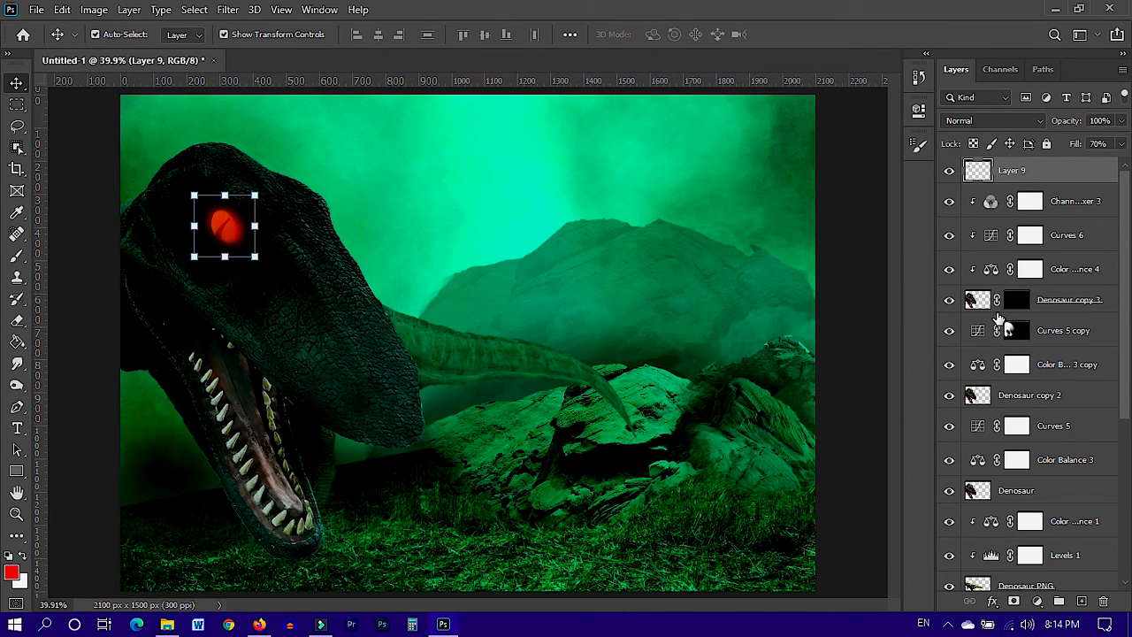
pyautogui.scroll(-2, 1062, 496)
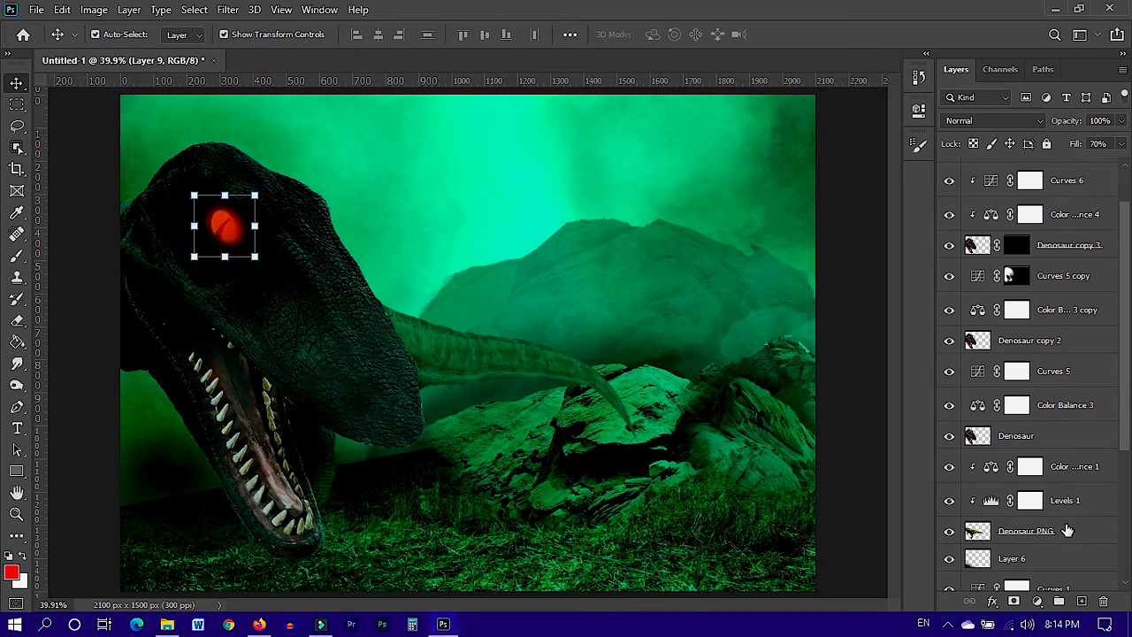
pyautogui.click(1067, 531)
pyautogui.click(1069, 468)
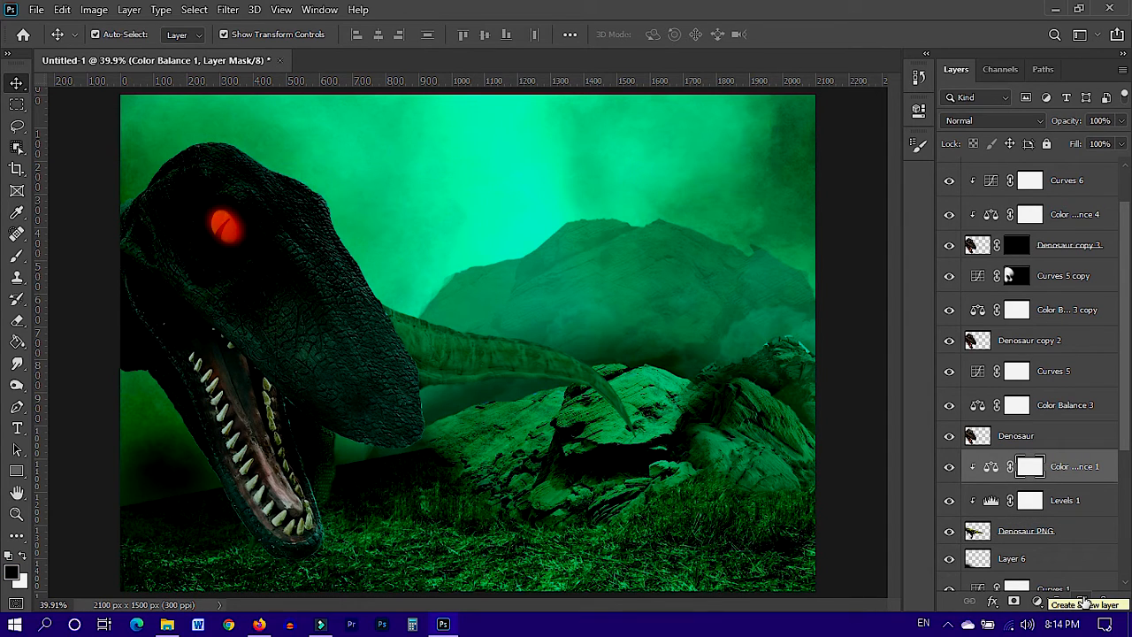
pyautogui.click(1086, 602)
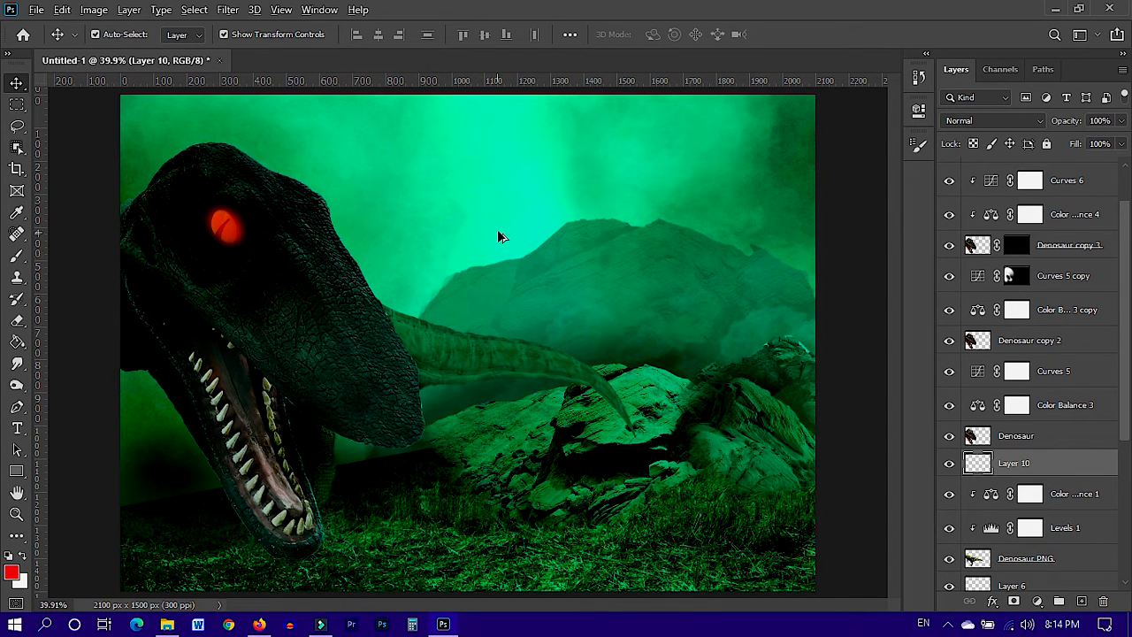
pyautogui.click(499, 237)
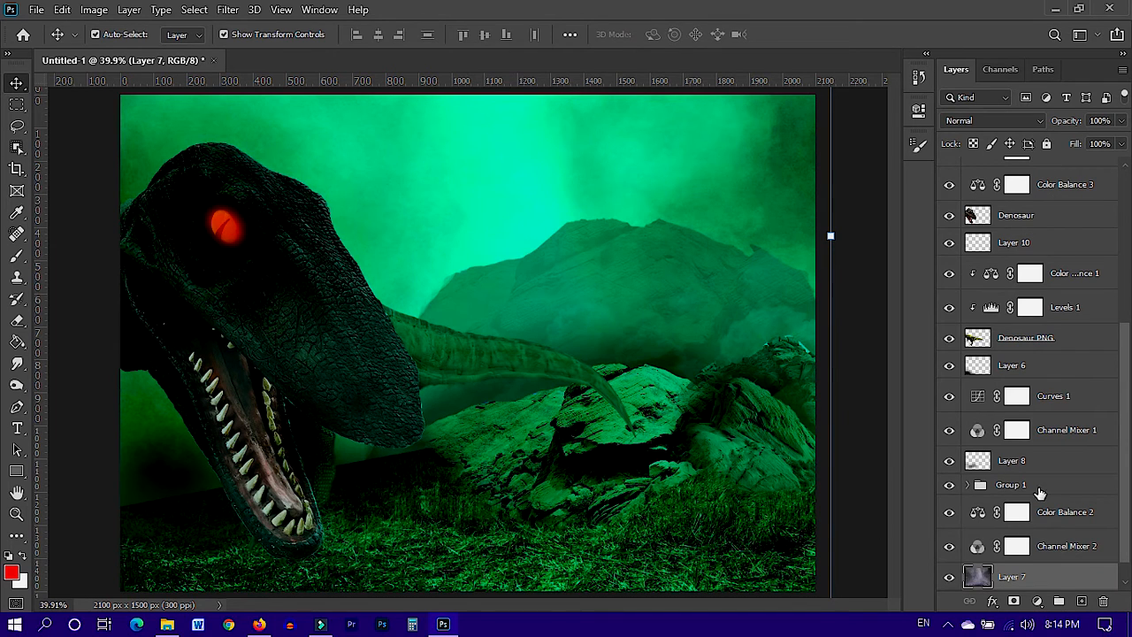
pyautogui.click(1062, 274)
pyautogui.click(964, 246)
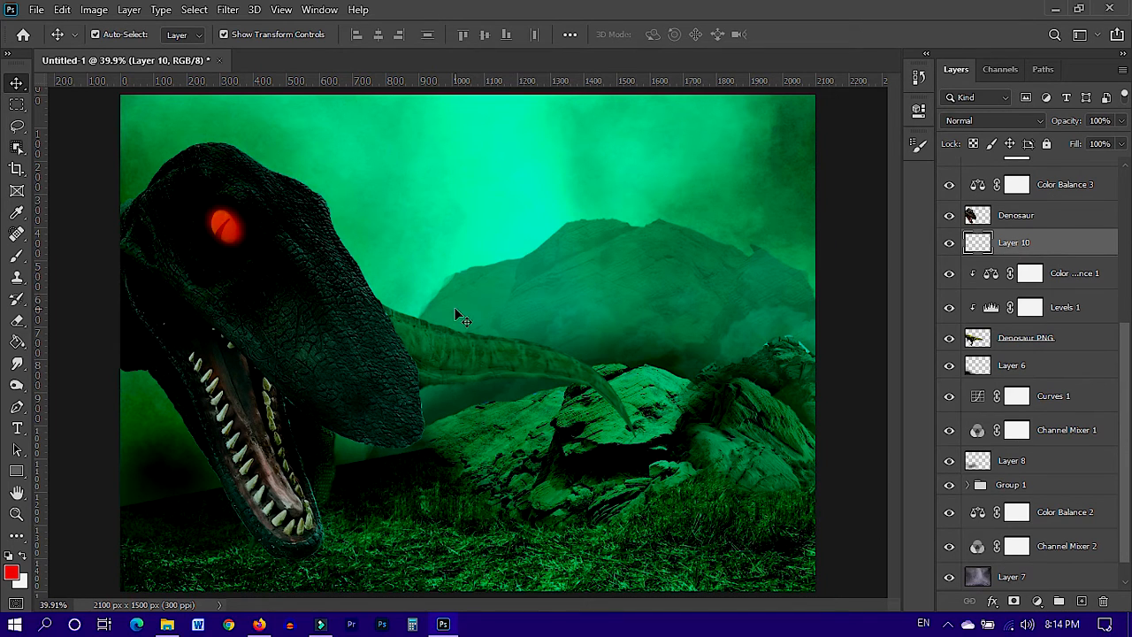
# - Paint a light turquoise-green glow over the tail, rocks and mountain on Layer 10 with a soft 600 px brush
pyautogui.press('b')
pyautogui.click(12, 574)
pyautogui.click(705, 134)
pyautogui.click(995, 113)
pyautogui.press(']')
pyautogui.press(']')
pyautogui.press(']')
pyautogui.press(']')
pyautogui.press(']')
pyautogui.press(']')
pyautogui.press(']')
pyautogui.press(']')
pyautogui.press(']')
pyautogui.press(']')
pyautogui.moveTo(501, 345); pyautogui.dragTo(620, 393)
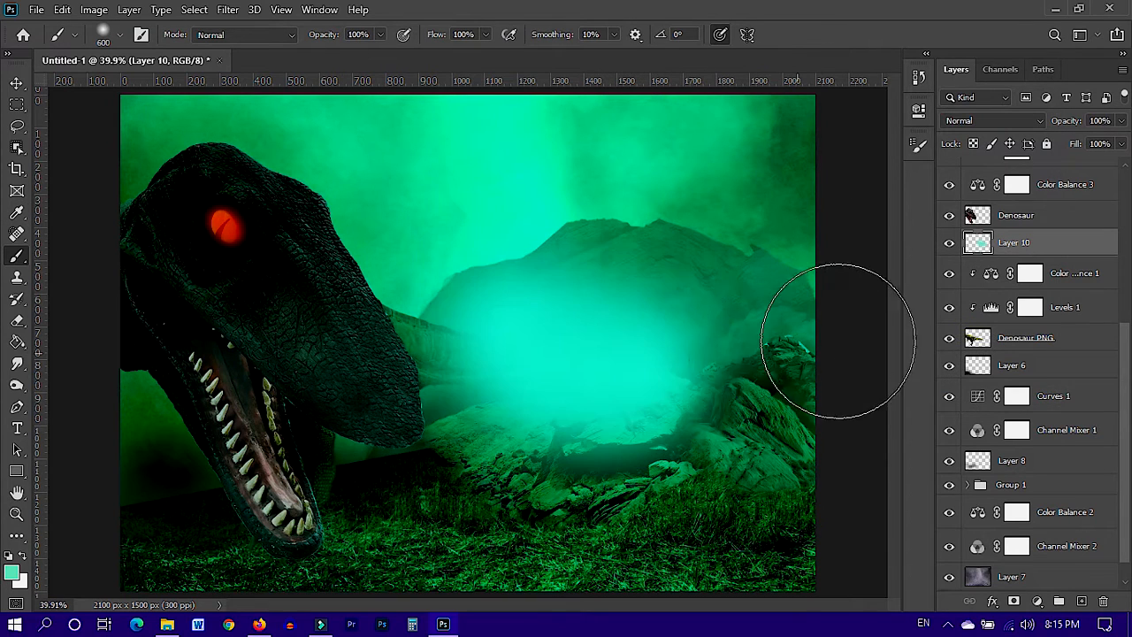
pyautogui.click(761, 331)
pyautogui.click(551, 311)
# - Set Layer 10 to Pin Light blending at 47% fill, and undo the extra brush stroke above the head
pyautogui.click(1026, 121)
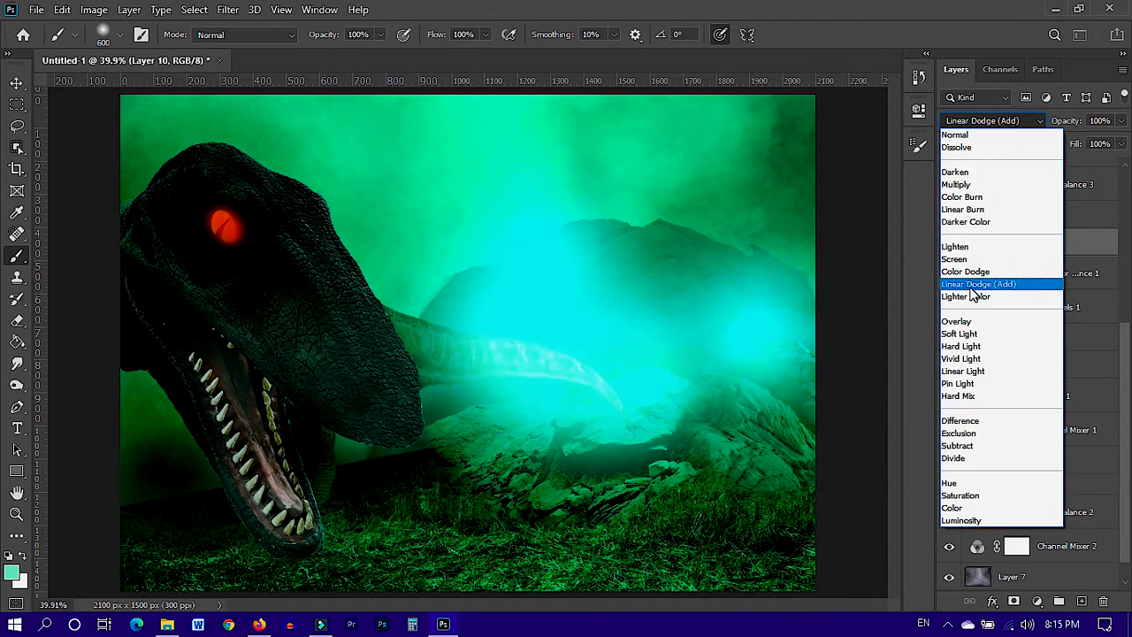
pyautogui.click(971, 384)
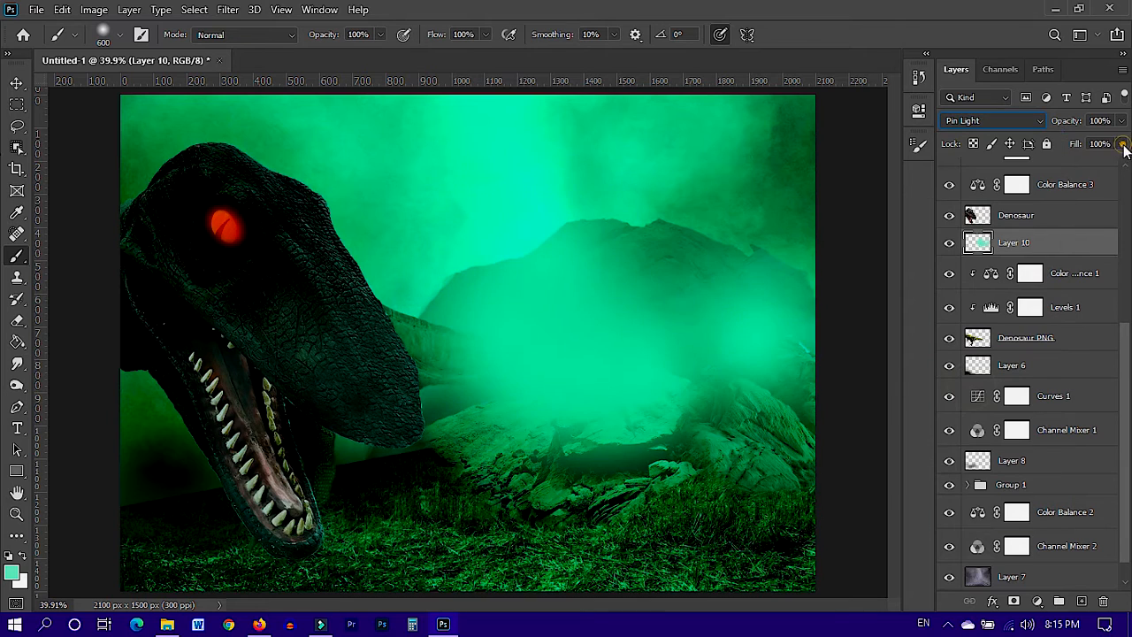
pyautogui.moveTo(1122, 144); pyautogui.dragTo(1077, 164)
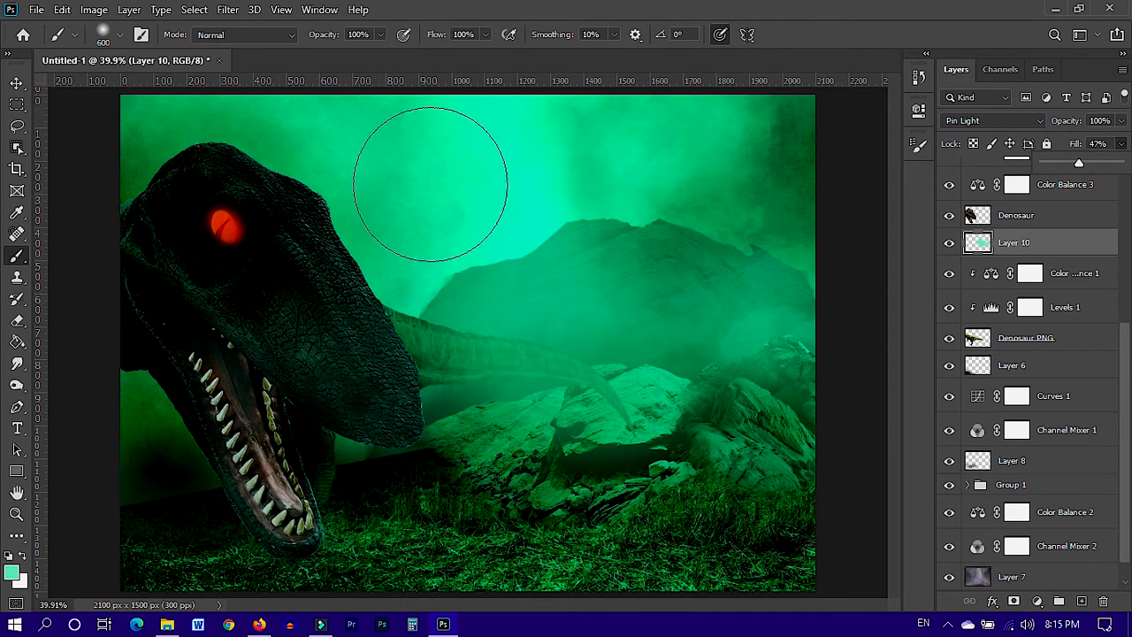
pyautogui.moveTo(289, 125); pyautogui.dragTo(107, 163)
pyautogui.hotkey('ctrl', 'z')
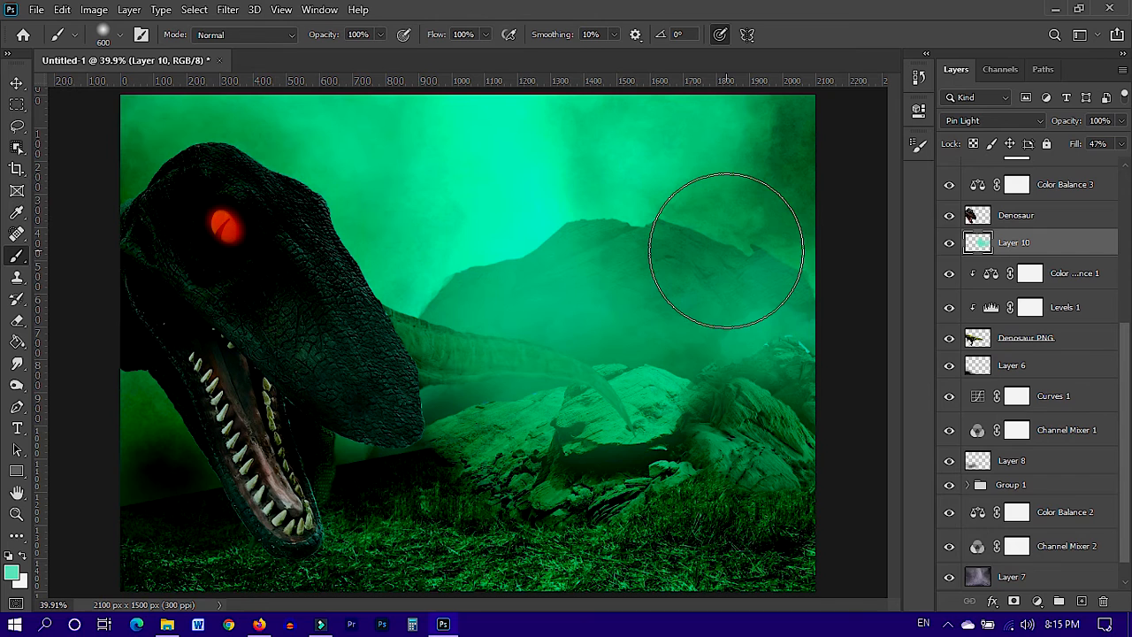
# - Add a new layer above Layer 9, paint the turquoise-green glow across the top of the dinosaur's head, and set its fill to 47%
pyautogui.scroll(5, 1053, 256)
pyautogui.click(951, 171)
pyautogui.click(951, 171)
pyautogui.click(1065, 173)
pyautogui.hotkey('ctrl', 'shift', 'alt', 'n')
pyautogui.moveTo(257, 122)
pyautogui.mouseDown()
pyautogui.moveTo(233, 105)
pyautogui.moveTo(323, 133)
pyautogui.mouseUp()
pyautogui.click(1120, 143)
pyautogui.moveTo(1120, 163); pyautogui.dragTo(1079, 162)
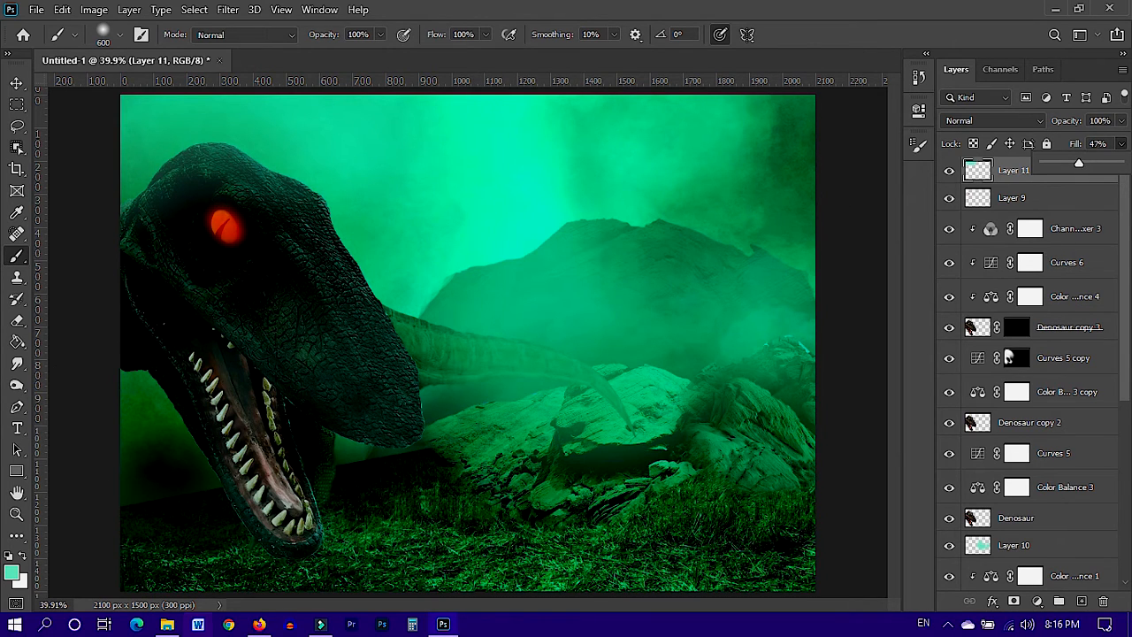
# - Place the Boy image from File Explorer into the composition and rasterize its layer
pyautogui.click(167, 624)
pyautogui.moveTo(232, 280); pyautogui.dragTo(702, 430)
pyautogui.click(803, 35)
pyautogui.rightClick(1036, 170)
pyautogui.click(860, 311)
# - Scale the boy to 62.38% and stand him on the grass in front of the rocks, facing the dinosaur
pyautogui.press('v')
pyautogui.moveTo(562, 99); pyautogui.dragTo(490, 278)
pyautogui.moveTo(484, 386); pyautogui.dragTo(612, 387)
pyautogui.scroll(-1, 559, 403)
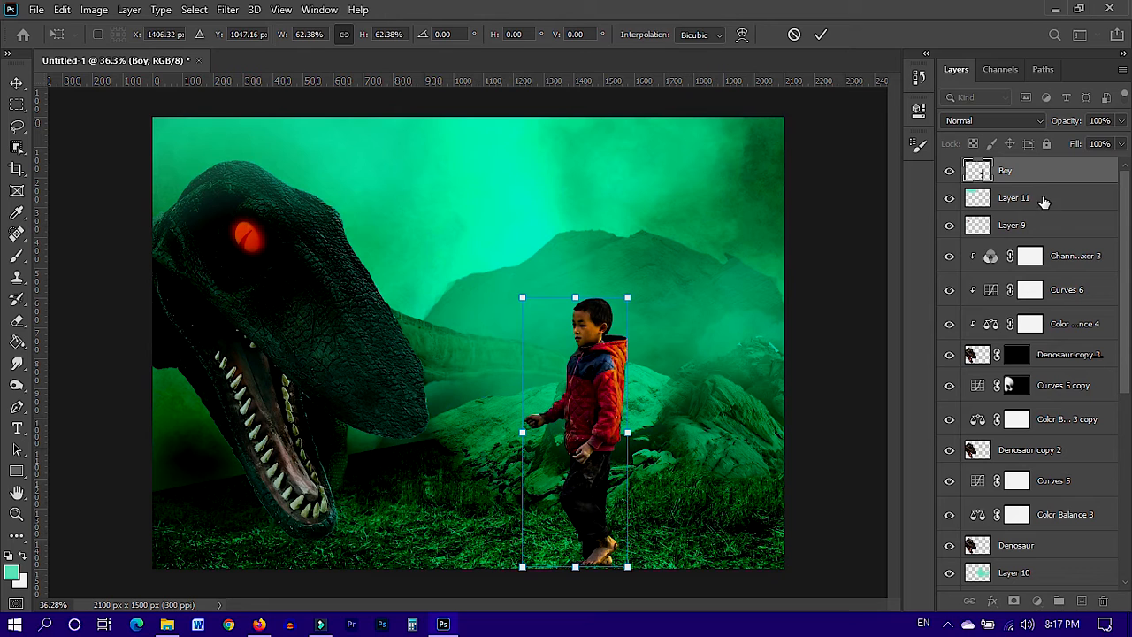
pyautogui.press('Return')
# - Paint black shading along the grass on a new layer above the boy with a 600 px brush, at 84% fill
pyautogui.click(1059, 600)
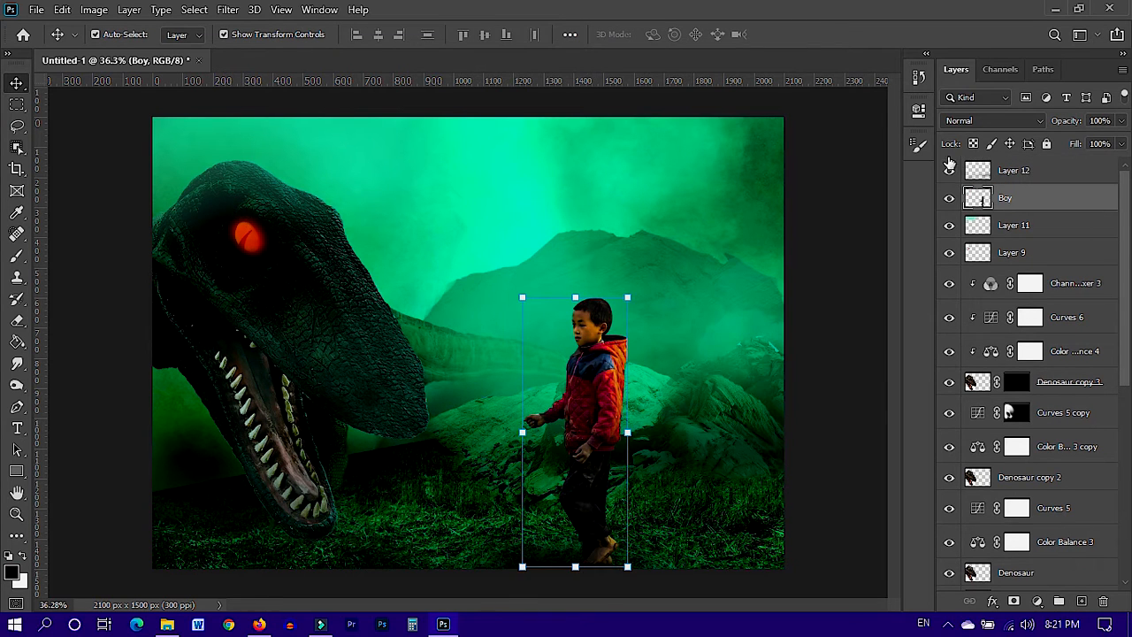
pyautogui.click(655, 544)
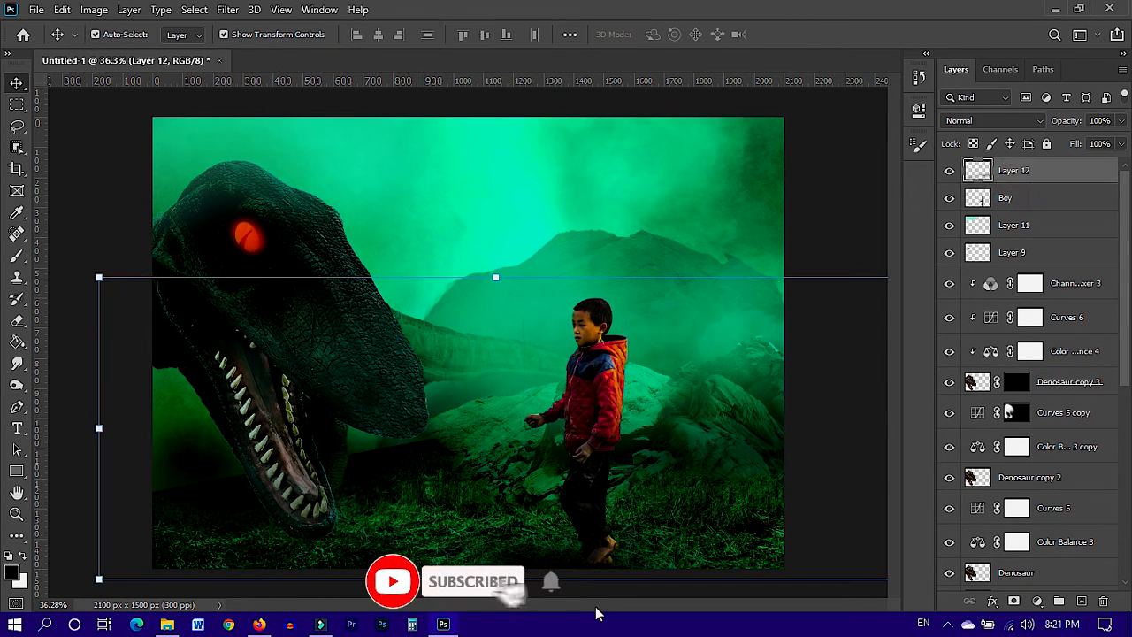
pyautogui.press('b')
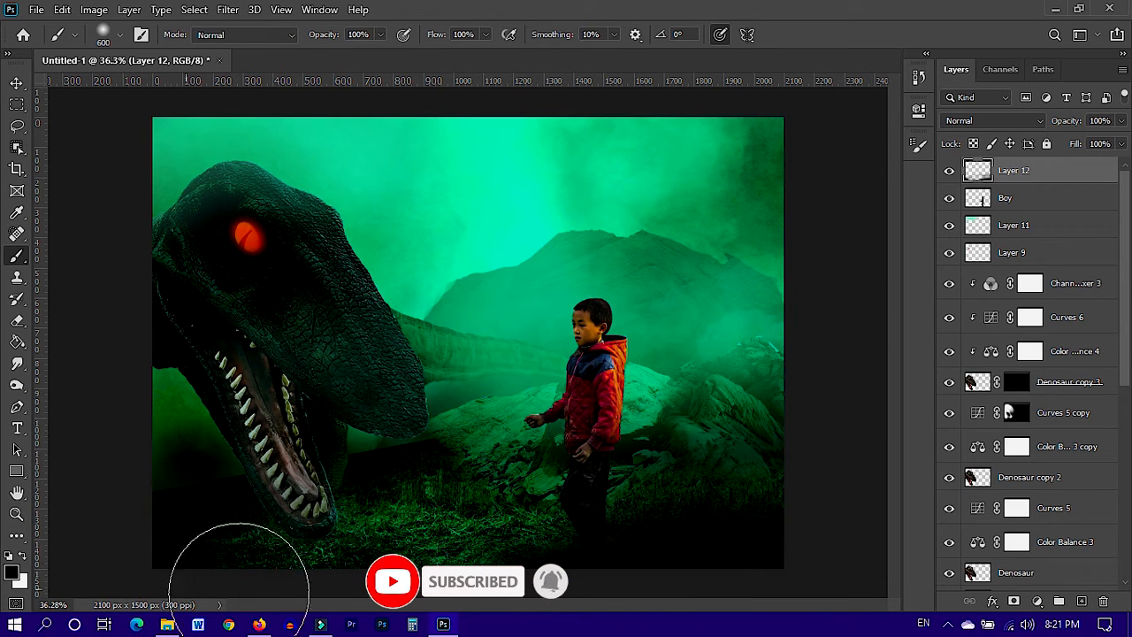
pyautogui.click(1121, 144)
pyautogui.moveTo(1114, 163); pyautogui.dragTo(1106, 163)
pyautogui.moveTo(353, 583); pyautogui.dragTo(714, 546)
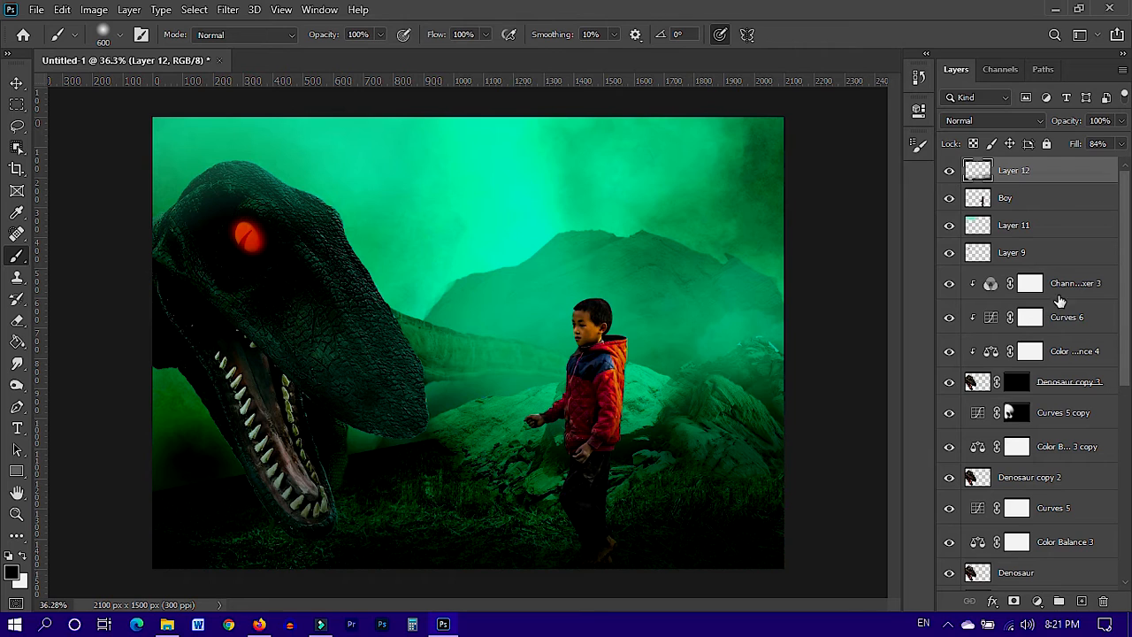
# - Group the large dinosaur's layers from Layer 11 down to the Denosaur layer
pyautogui.click(1019, 382)
pyautogui.click(1031, 283)
pyautogui.click(951, 226)
pyautogui.click(950, 225)
pyautogui.click(1014, 226)
pyautogui.scroll(-5, 1081, 478)
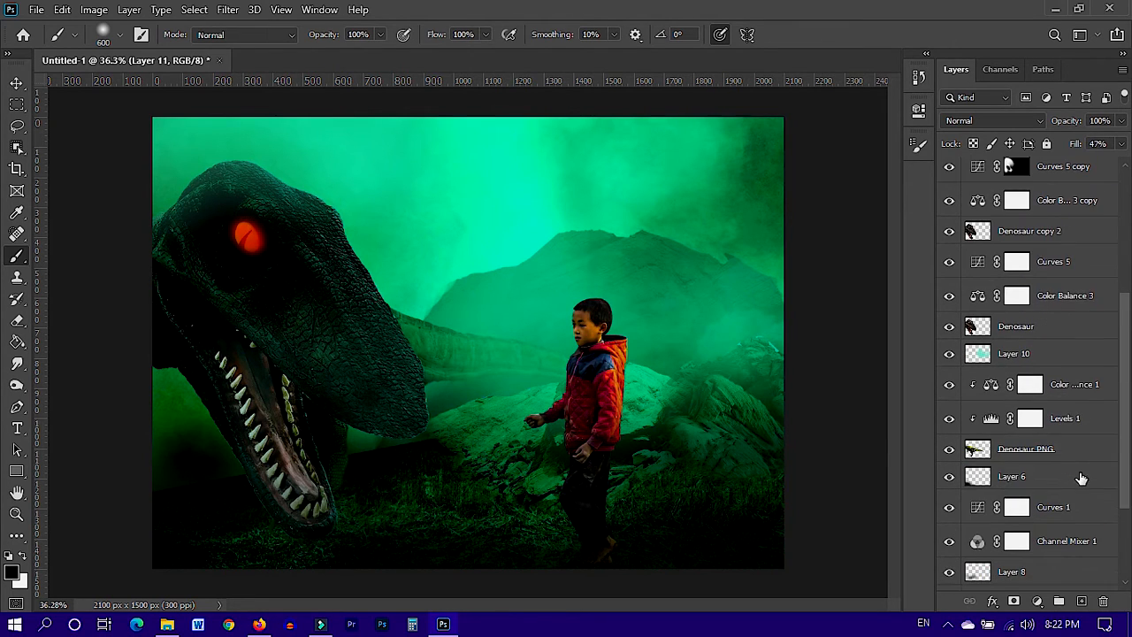
pyautogui.keyDown('shift'); pyautogui.click(1057, 327); pyautogui.keyUp('shift')
pyautogui.hotkey('ctrl', 'g')
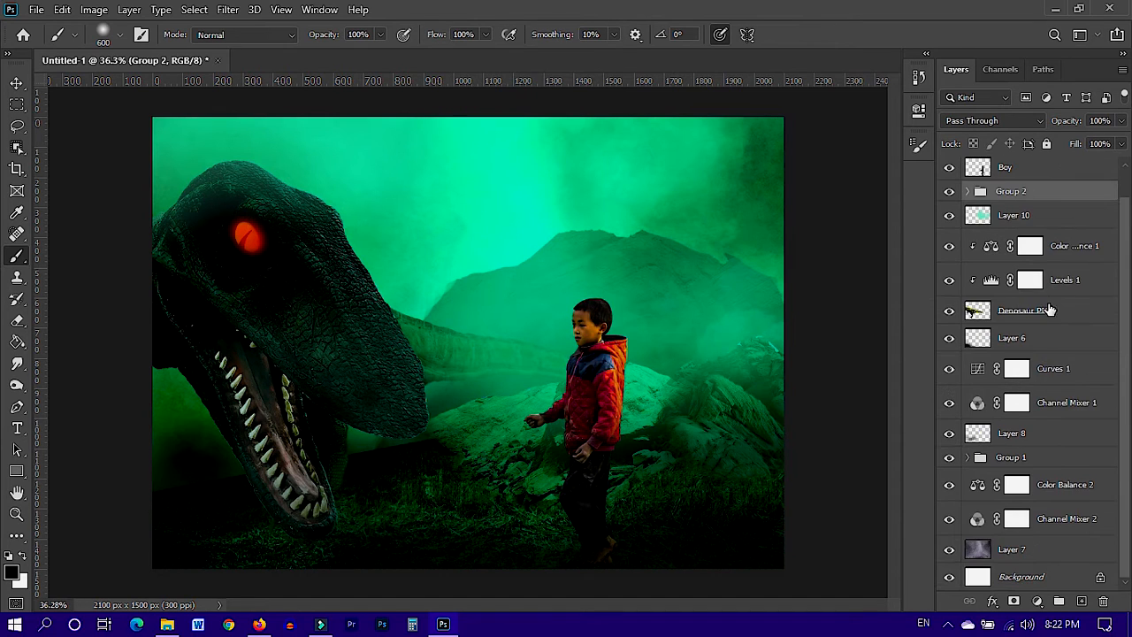
pyautogui.hotkey('ctrl', 'z')
pyautogui.moveTo(1067, 219); pyautogui.dragTo(1027, 224)
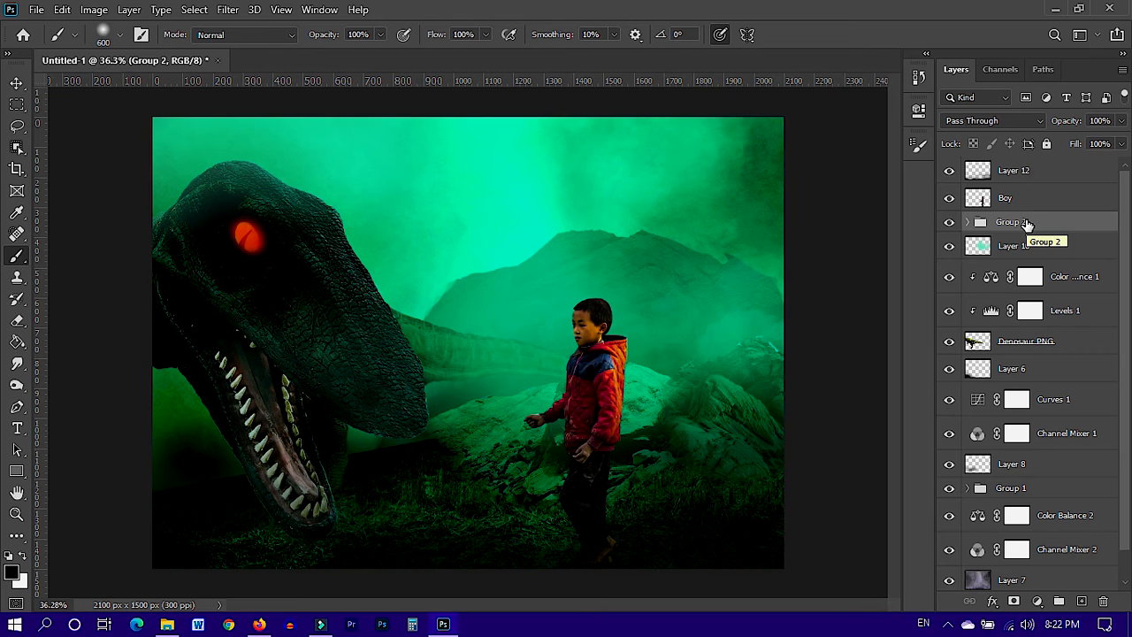
# - Load the Denosaur copy 2 outline as a selection, erase Layer 12's black shading over the lower jaw, and deselect
pyautogui.click(968, 222)
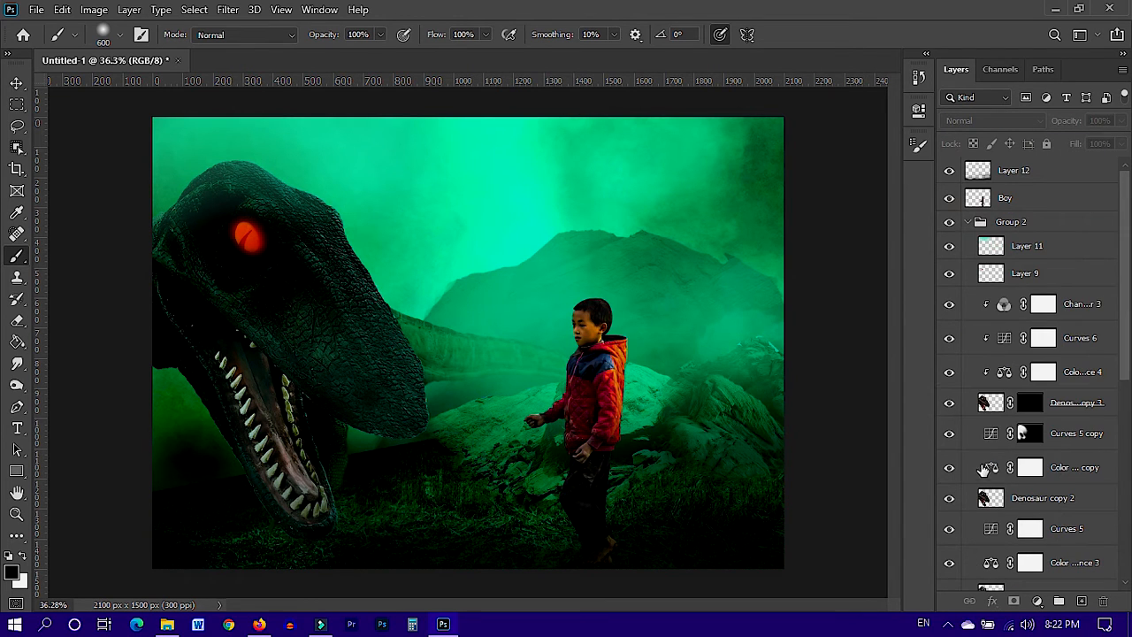
pyautogui.keyDown('ctrl'); pyautogui.click(986, 500); pyautogui.keyUp('ctrl')
pyautogui.press('e')
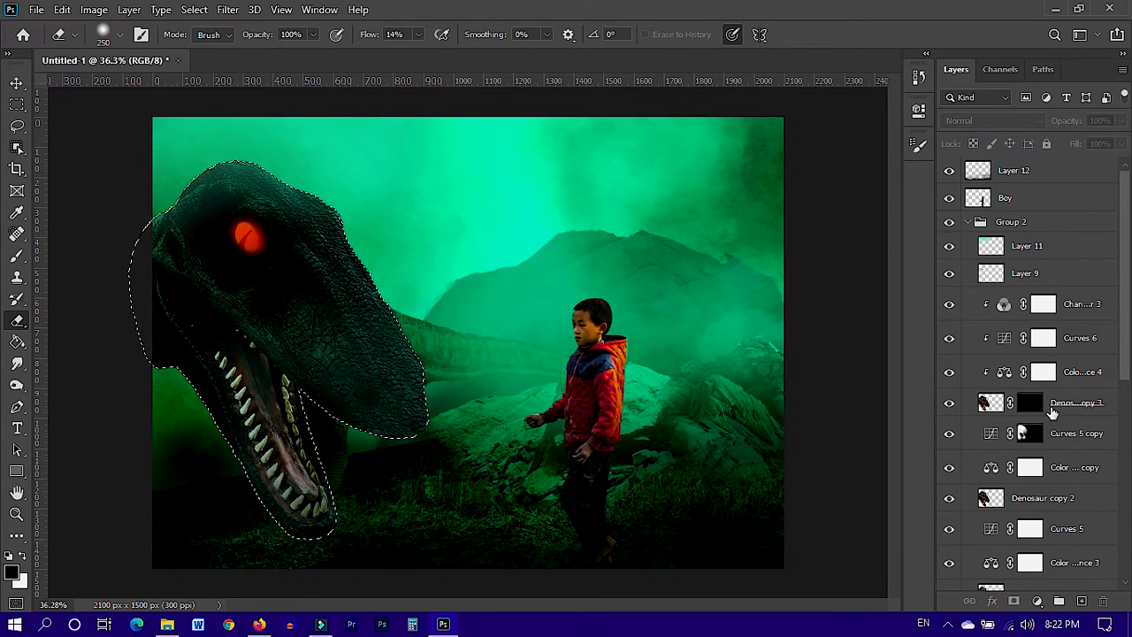
pyautogui.click(1046, 501)
pyautogui.click(948, 170)
pyautogui.click(949, 170)
pyautogui.click(1039, 170)
pyautogui.click(349, 547)
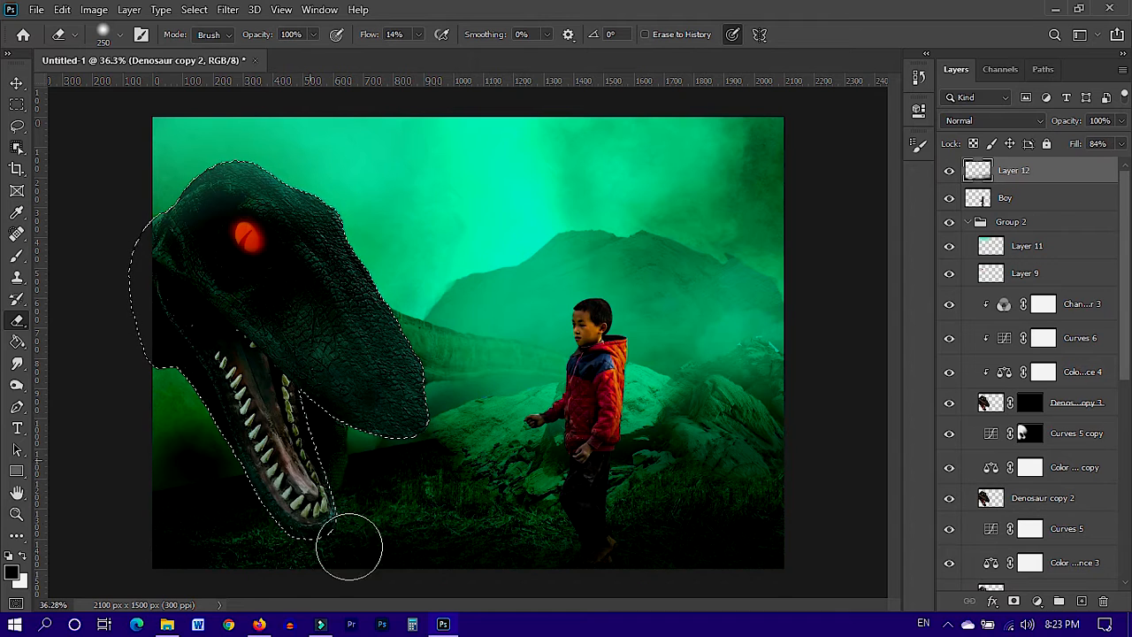
pyautogui.hotkey('ctrl', 'd')
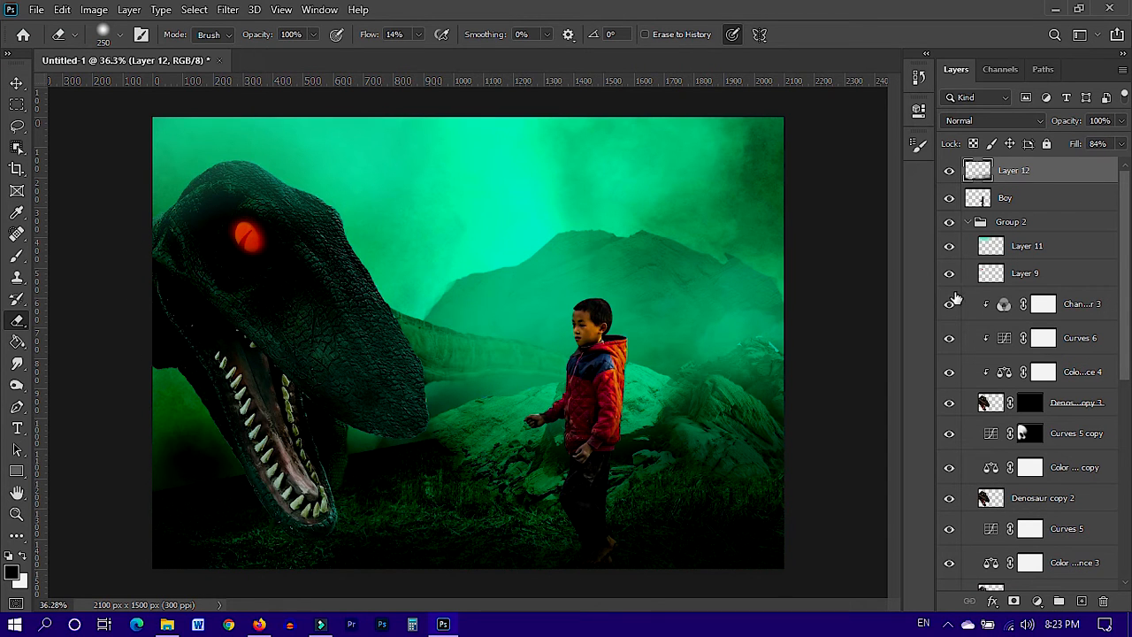
pyautogui.click(969, 222)
# - Add a new layer above Layer 12 and draw a straight slanted path rising from the boy's outstretched hand toward the dinosaur
pyautogui.press('p')
pyautogui.scroll(3, 495, 359)
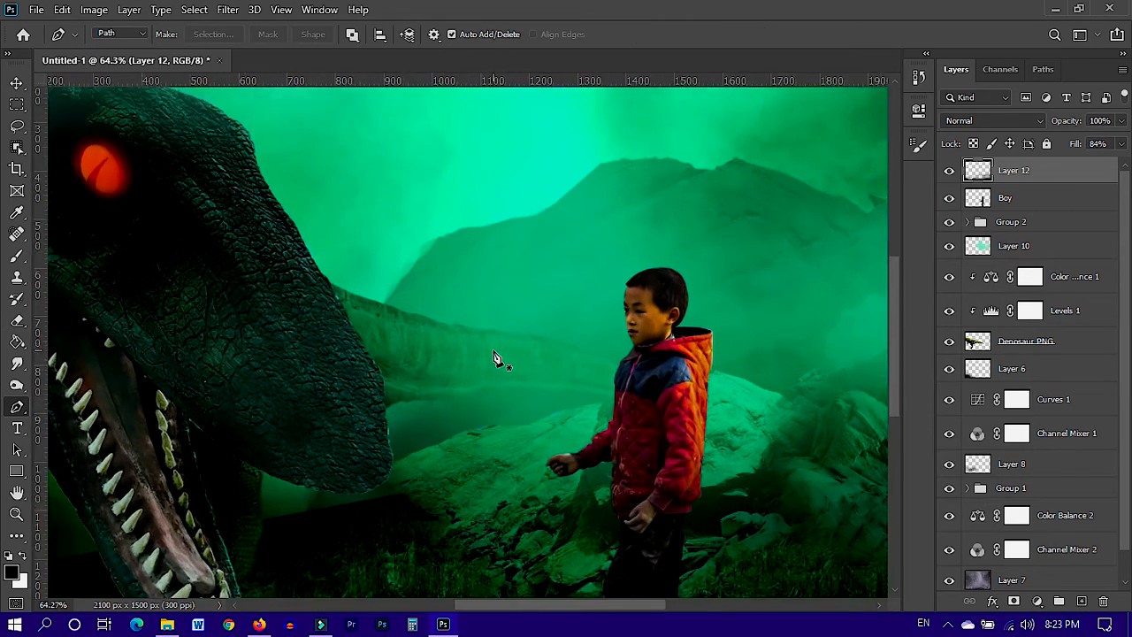
pyautogui.click(1082, 602)
pyautogui.press('b')
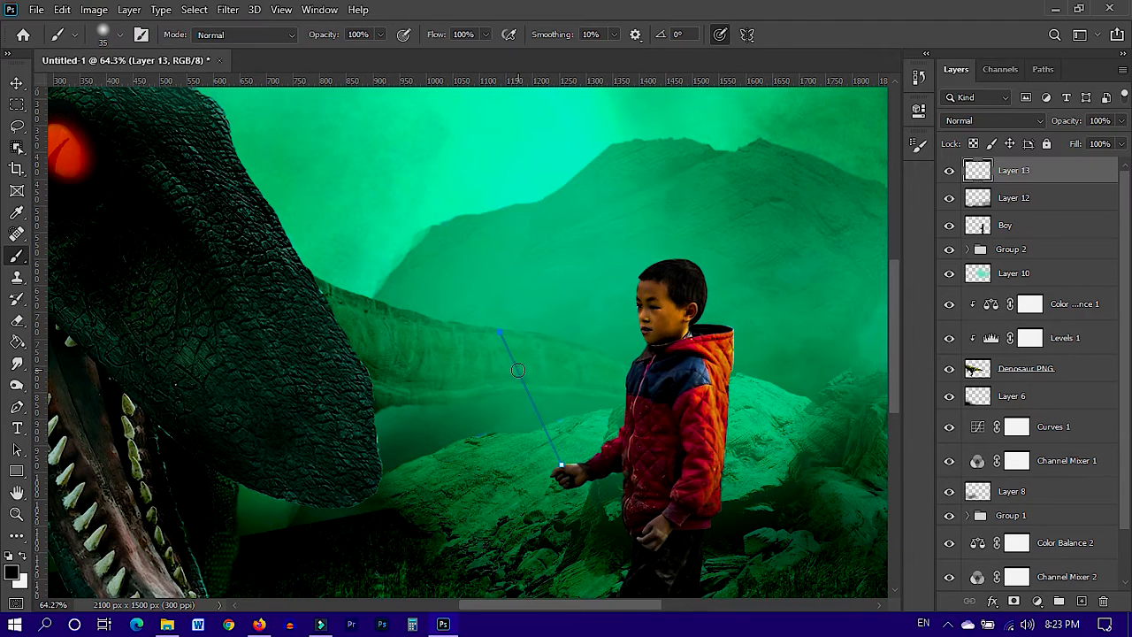
# - Stroke the slanted path with a hard white 35 px brush, without simulated pressure, to form a lightsaber blade in the boy's hand
pyautogui.rightClick(518, 369)
pyautogui.press('Return')
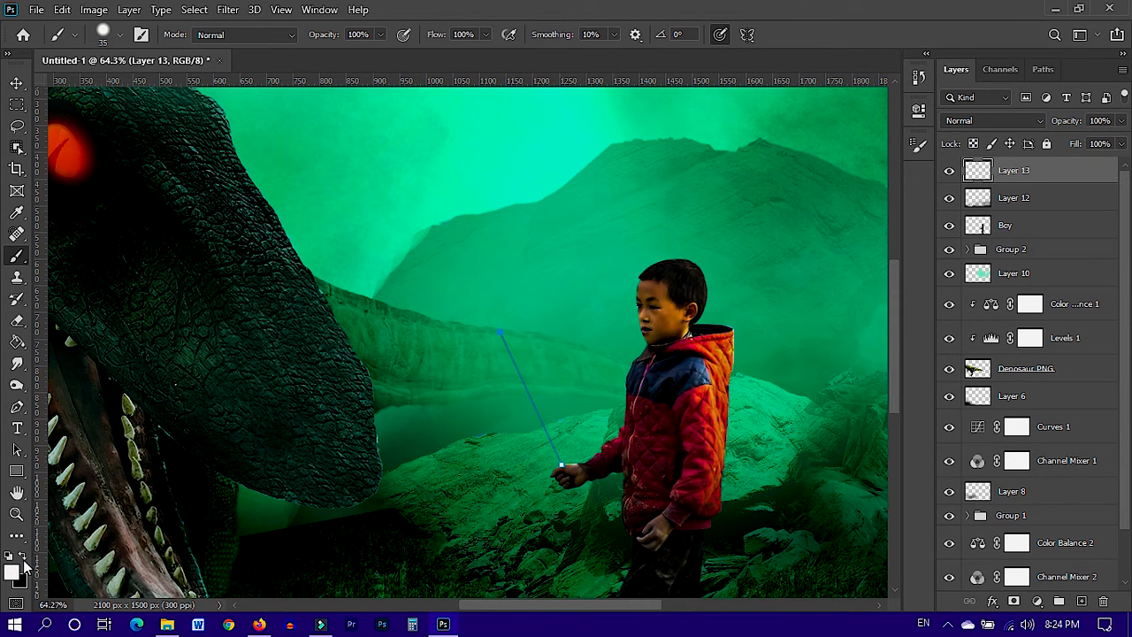
pyautogui.rightClick(521, 377)
pyautogui.click(841, 25)
pyautogui.press('p')
pyautogui.rightClick(501, 384)
pyautogui.click(558, 142)
pyautogui.click(671, 192)
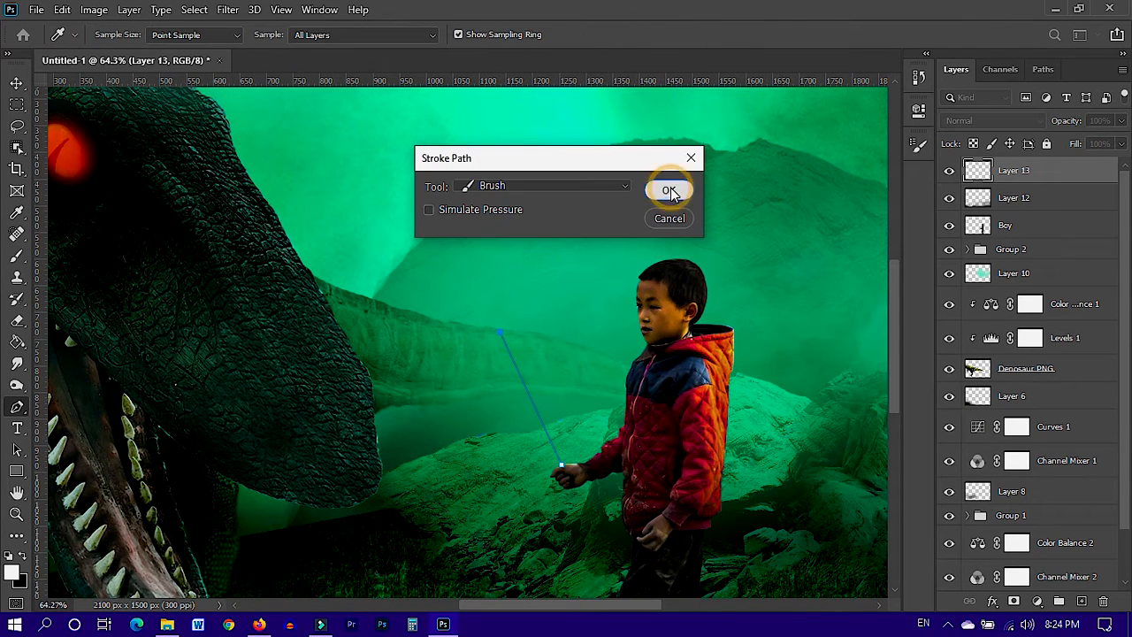
pyautogui.press('Return')
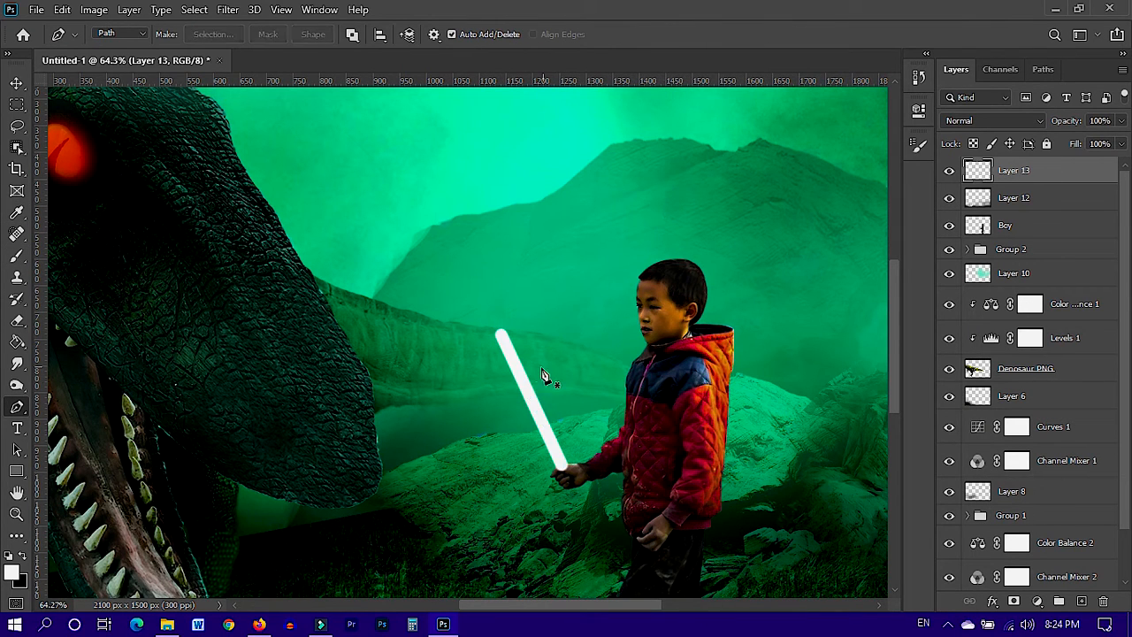
pyautogui.press('v')
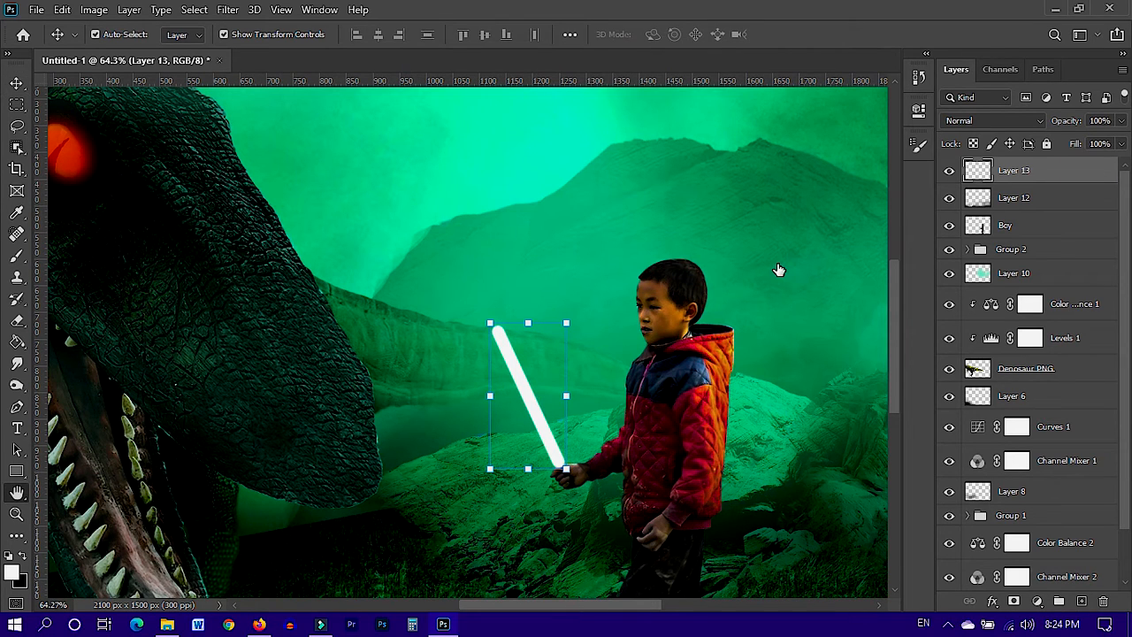
# - Give the blade a blue outer glow in Normal mode with 61% opacity, 41% spread and 79 px size
pyautogui.click(492, 306)
pyautogui.moveTo(575, 13); pyautogui.dragTo(748, 61)
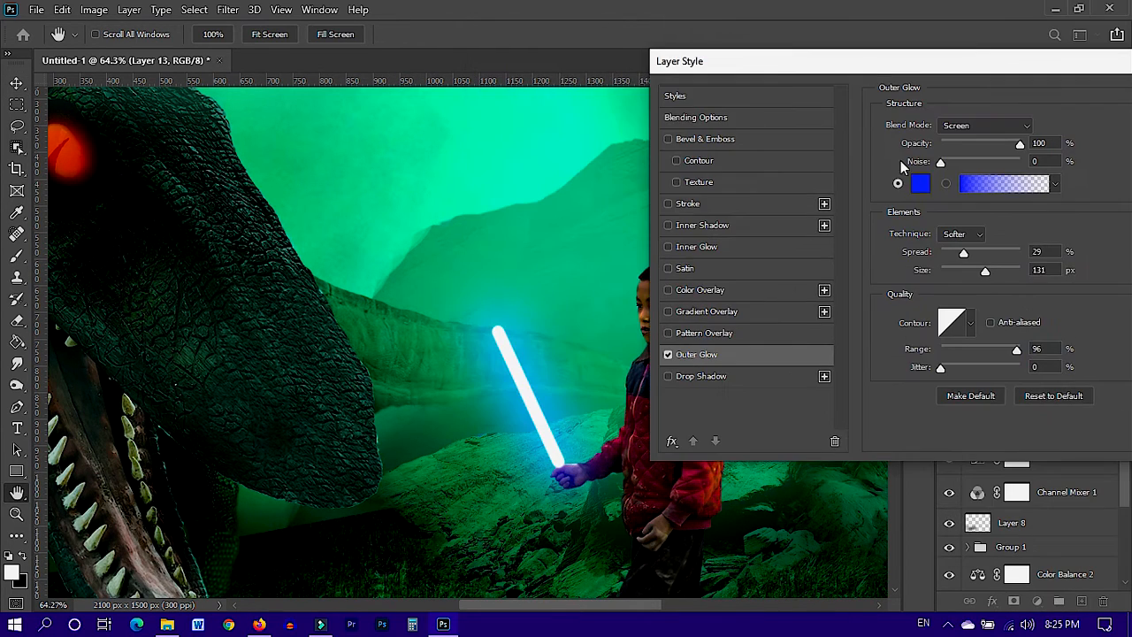
pyautogui.moveTo(984, 271); pyautogui.dragTo(960, 283)
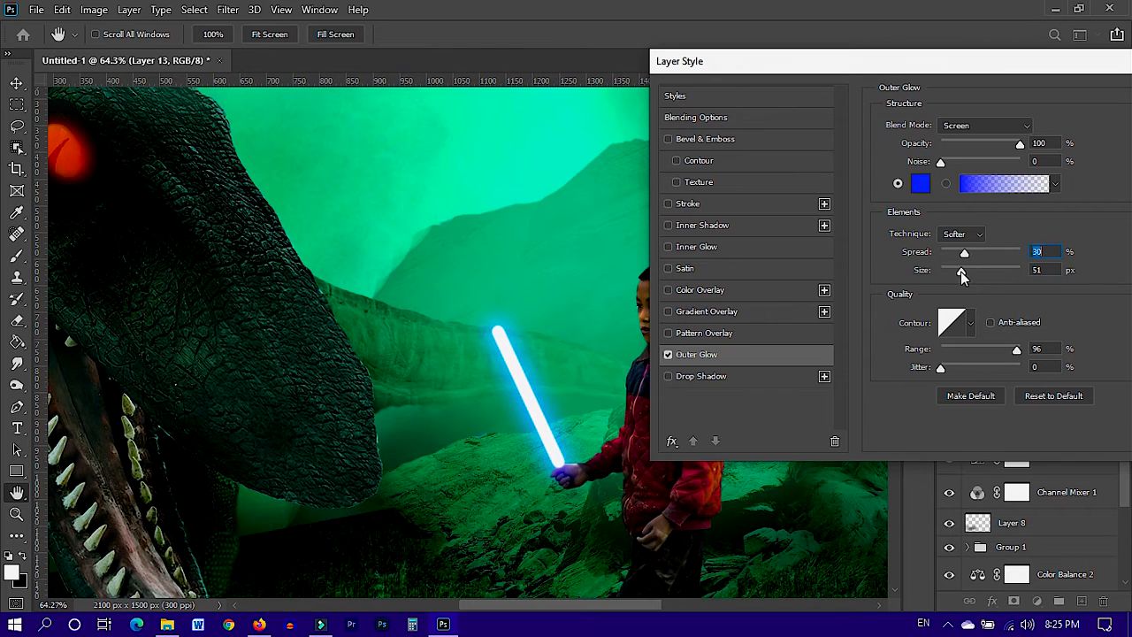
pyautogui.click(1027, 128)
pyautogui.click(1017, 127)
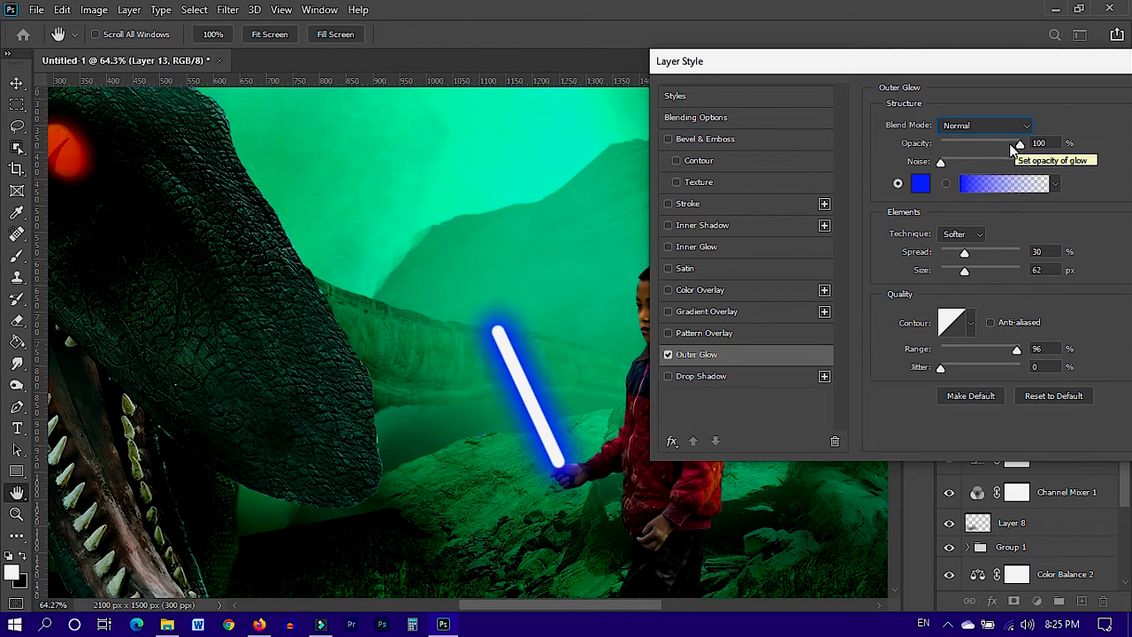
pyautogui.moveTo(1013, 149); pyautogui.dragTo(989, 147)
pyautogui.moveTo(965, 270); pyautogui.dragTo(970, 275)
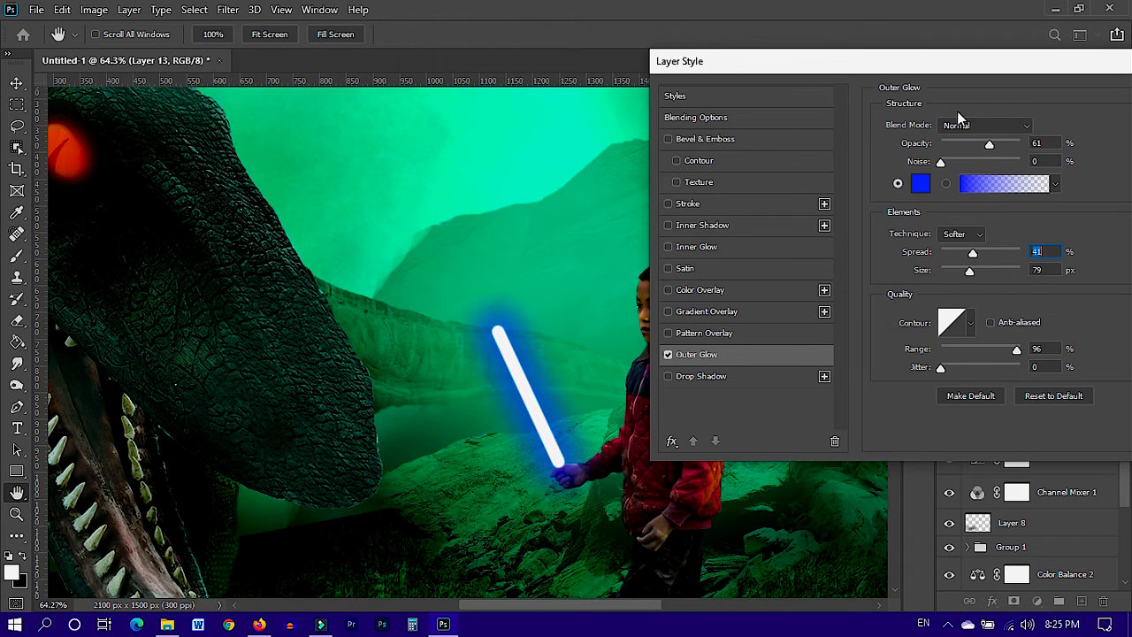
pyautogui.moveTo(950, 65); pyautogui.dragTo(828, 80)
pyautogui.press('Return')
# - Draw a short handle path below the blade, stroke it in black on its own new layer, and erase its end over the blade
pyautogui.scroll(3, 573, 491)
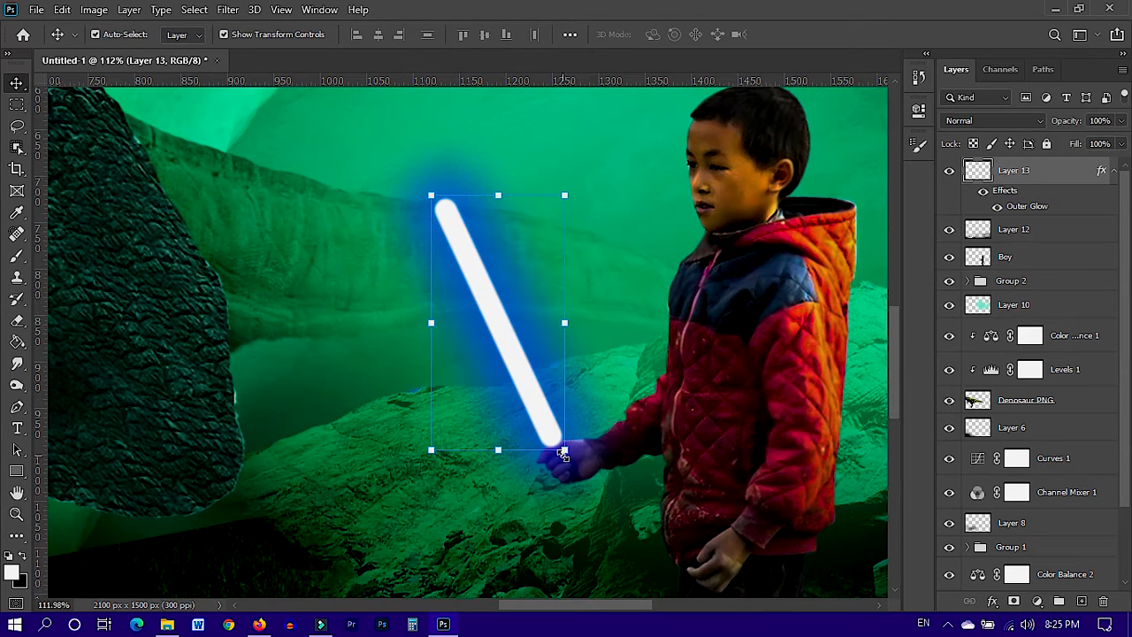
pyautogui.press('p')
pyautogui.click(21, 558)
pyautogui.rightClick(558, 466)
pyautogui.click(609, 198)
pyautogui.press('Return')
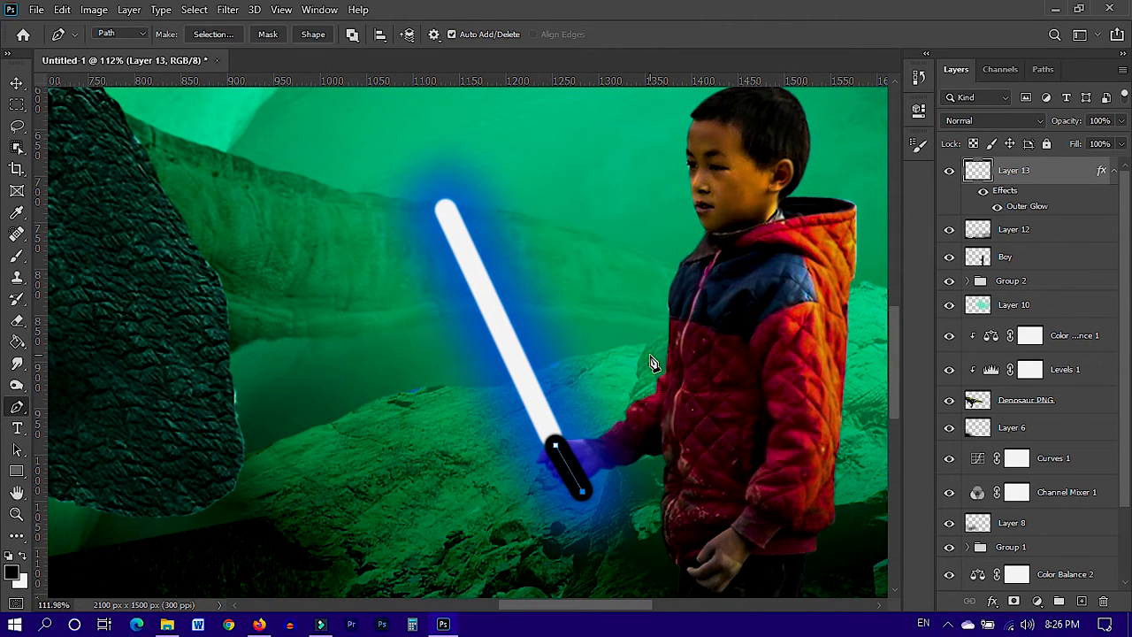
pyautogui.hotkey('ctrl', 'z')
pyautogui.hotkey('ctrl', 'shift', 'alt', 'n')
pyautogui.rightClick(566, 464)
pyautogui.click(610, 218)
pyautogui.press('Return')
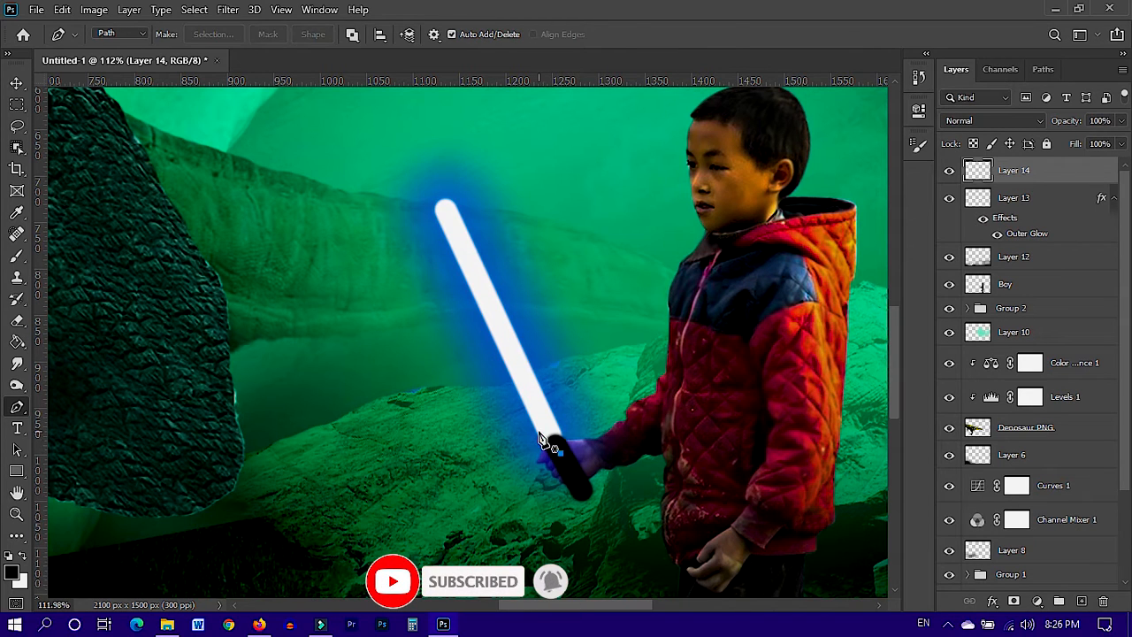
pyautogui.press('e')
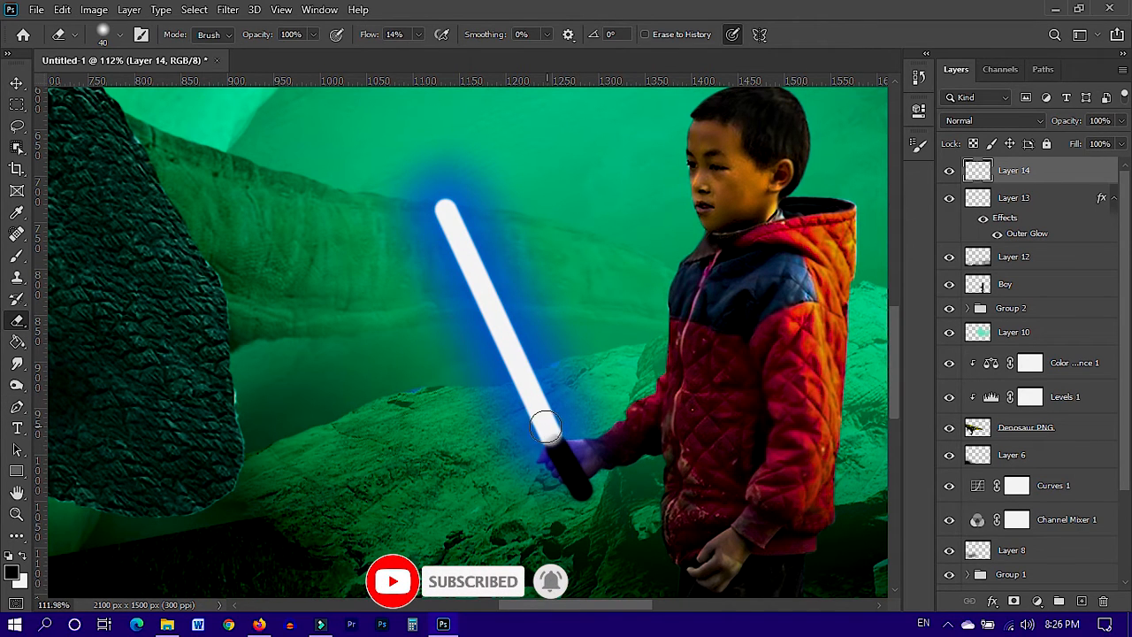
# - Merge the blade's Layer 13 and the handle's Layer 14 into a single lightsaber layer
pyautogui.click(1018, 284)
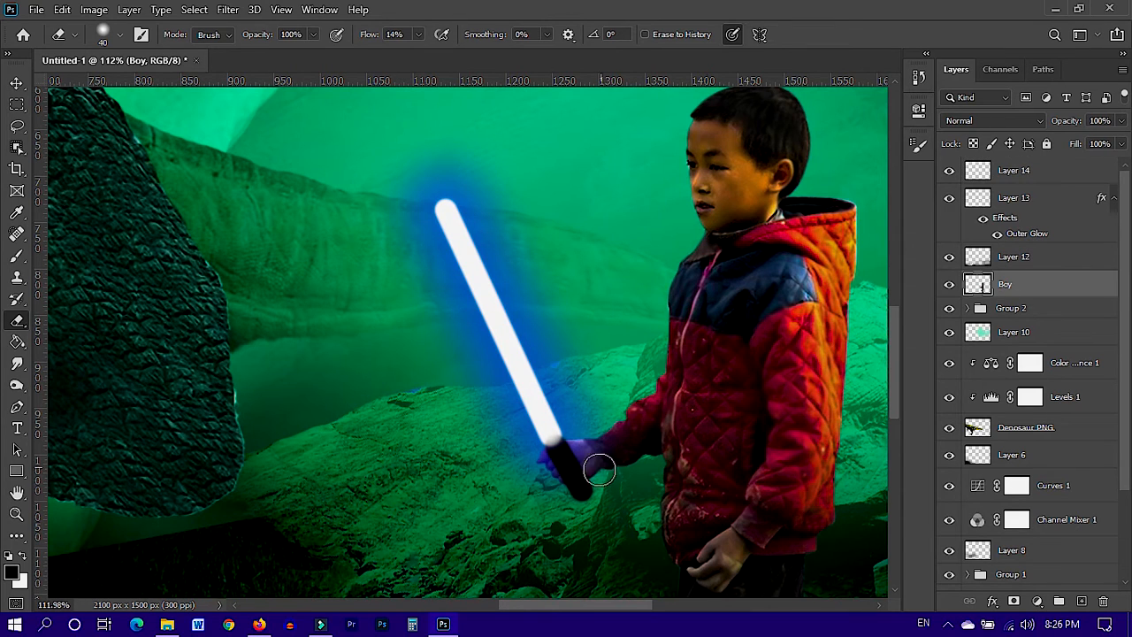
pyautogui.click(1046, 203)
pyautogui.keyDown('shift'); pyautogui.click(1035, 173); pyautogui.keyUp('shift')
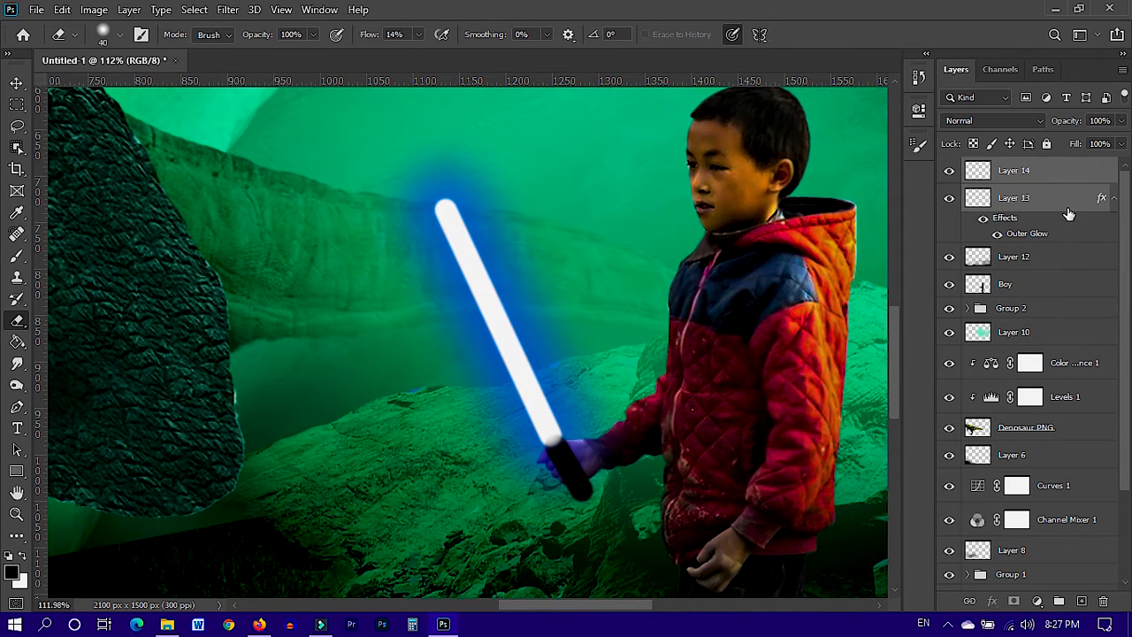
pyautogui.press('v')
pyautogui.click(1058, 201)
pyautogui.click(1040, 172)
pyautogui.moveTo(602, 518); pyautogui.dragTo(656, 513)
pyautogui.press('Return')
pyautogui.keyDown('ctrl'); pyautogui.click(1042, 197); pyautogui.keyUp('ctrl')
pyautogui.hotkey('ctrl', 'e')
# - Tilt the merged lightsaber further toward the dinosaur and position its handle over the boy's fist
pyautogui.moveTo(555, 411); pyautogui.dragTo(543, 410)
pyautogui.moveTo(646, 517); pyautogui.dragTo(655, 508)
pyautogui.moveTo(571, 430); pyautogui.dragTo(561, 439)
pyautogui.press('Return')
# - Hide the lightsaber, copy the boy's lassoed fingers to a new layer, move it above Layer 14, and show the lightsaber again
pyautogui.click(1005, 224)
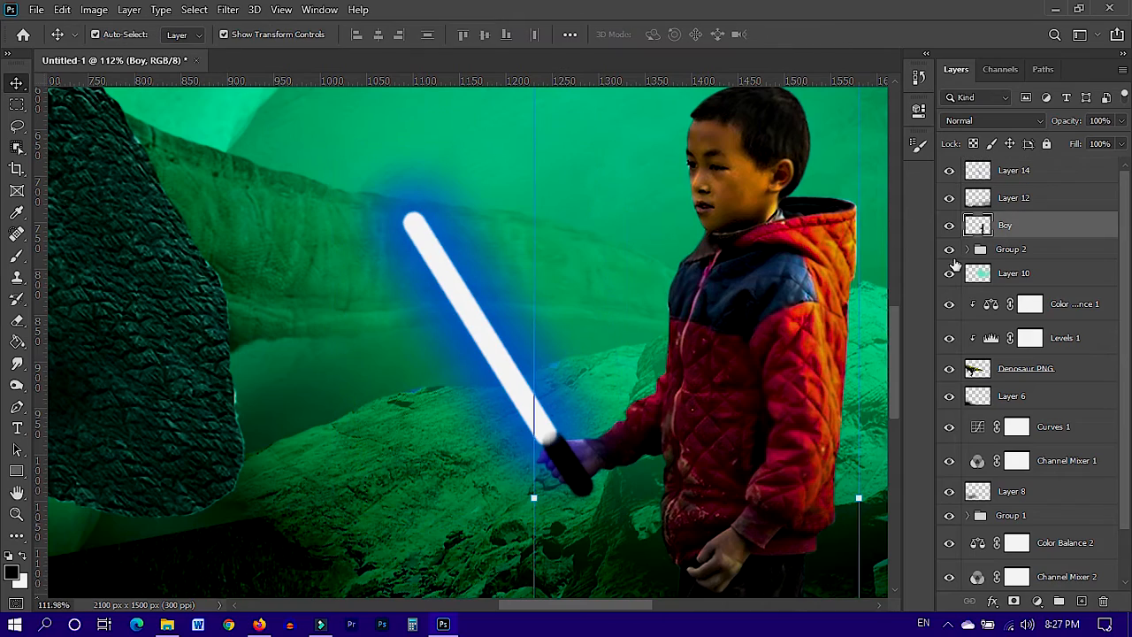
pyautogui.click(949, 170)
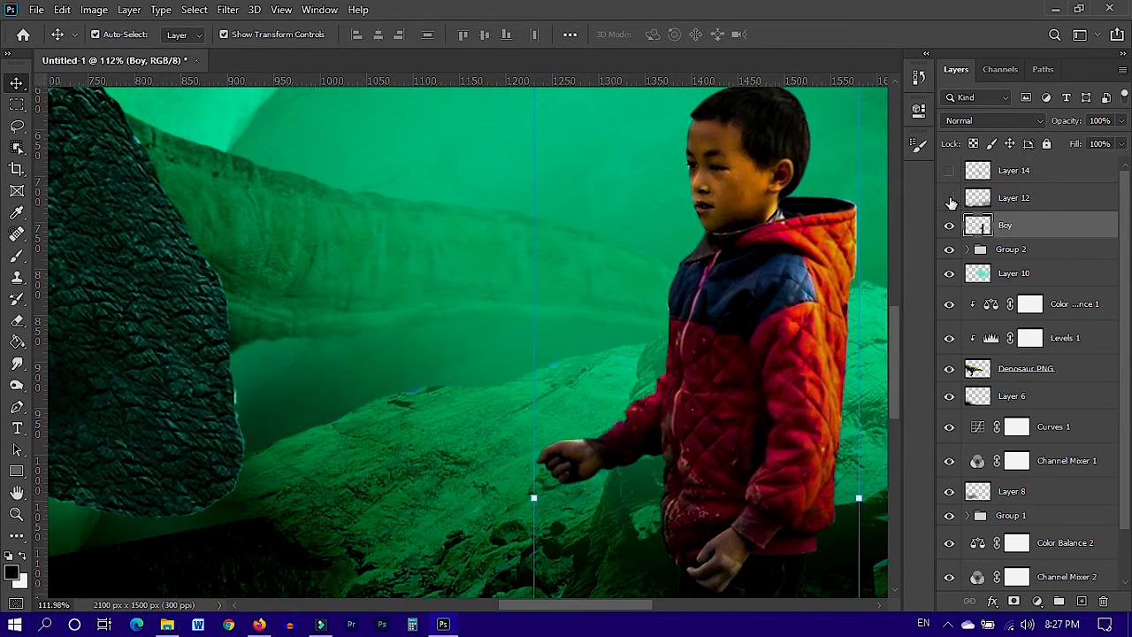
pyautogui.keyDown('alt'); pyautogui.scroll(5, 546, 478); pyautogui.keyUp('alt')
pyautogui.press('l')
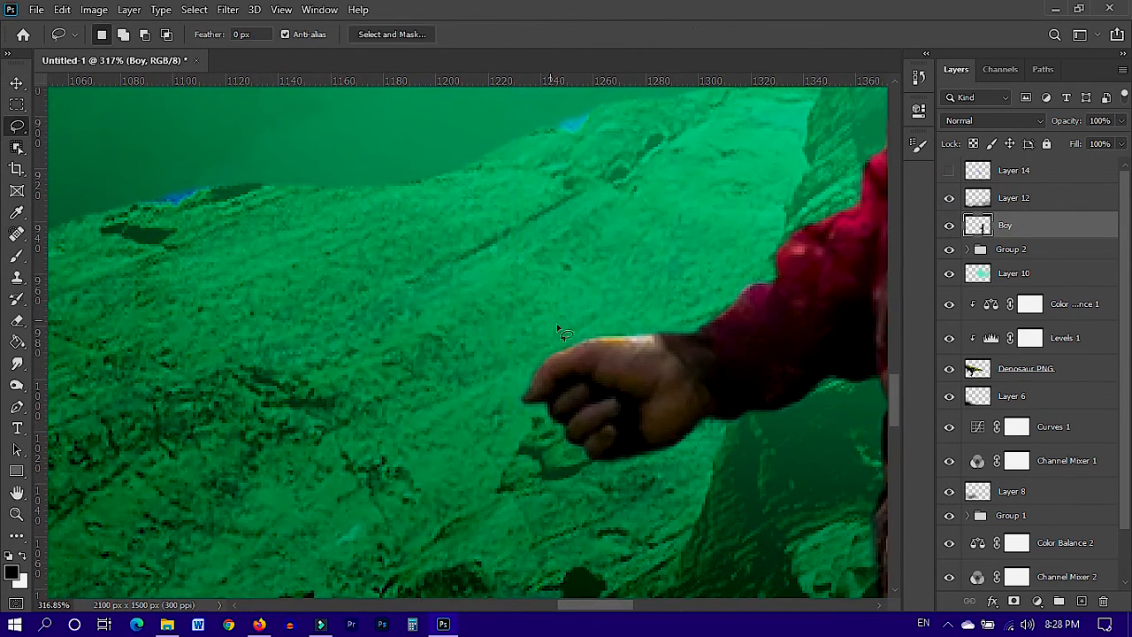
pyautogui.moveTo(591, 378); pyautogui.dragTo(587, 402)
pyautogui.hotkey('ctrl', 'j')
pyautogui.moveTo(1038, 229); pyautogui.dragTo(1033, 168)
pyautogui.click(950, 198)
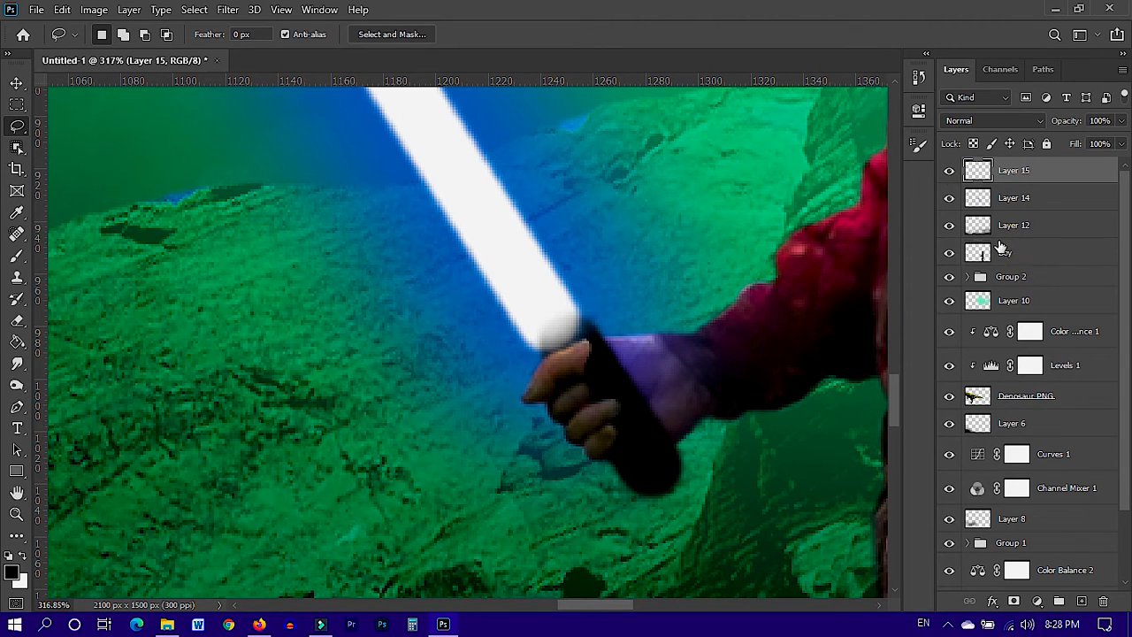
# - Copy the lassoed top of the boy's fist to a new layer above the lightsaber and merge it with the fingers layer
pyautogui.click(1000, 247)
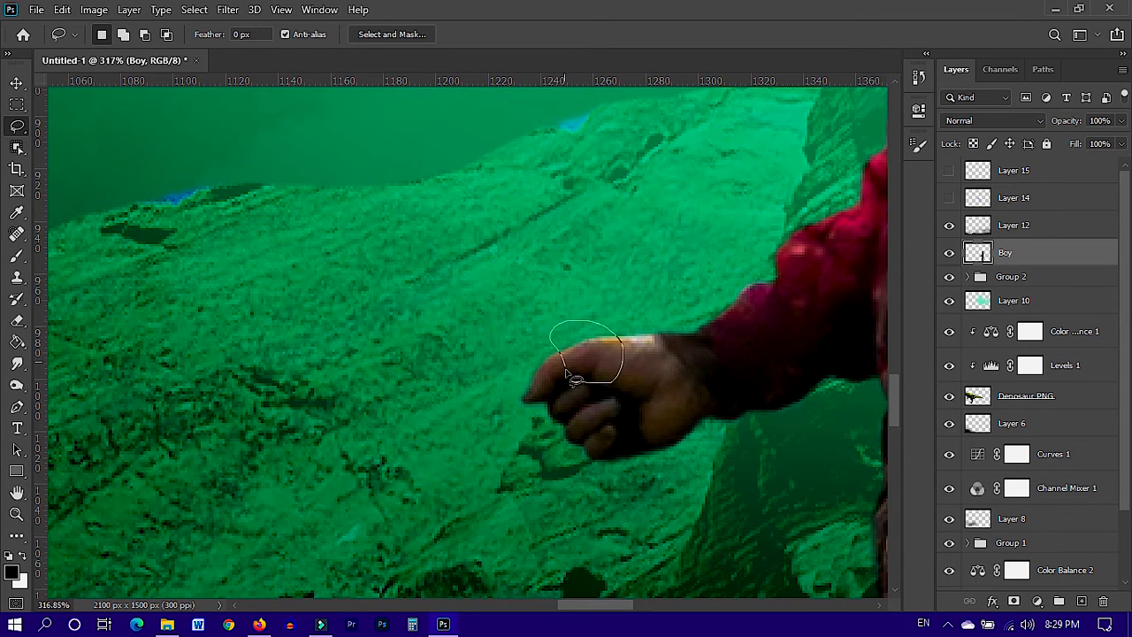
pyautogui.hotkey('ctrl', 'j')
pyautogui.moveTo(1052, 252); pyautogui.dragTo(1044, 189)
pyautogui.click(949, 225)
pyautogui.click(949, 172)
pyautogui.click(951, 198)
pyautogui.click(951, 198)
pyautogui.click(951, 170)
pyautogui.click(1029, 172)
pyautogui.keyDown('ctrl'); pyautogui.click(1023, 202); pyautogui.keyUp('ctrl')
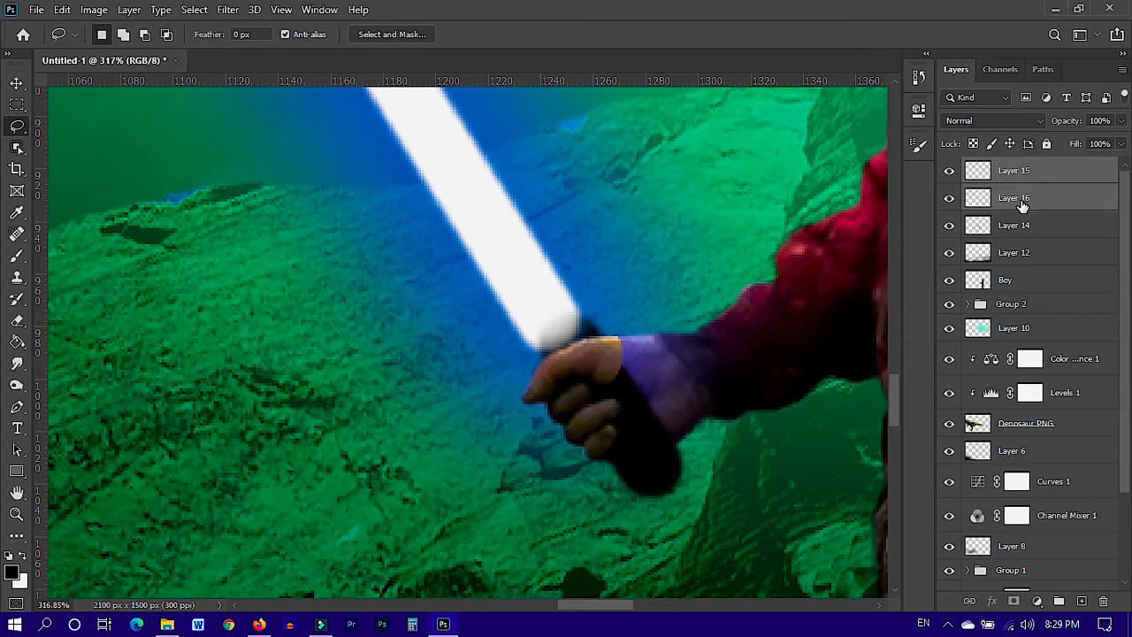
pyautogui.hotkey('ctrl', 'e')
# - Erase the handle's excess just above the boy's fist on Layer 14 and set the eraser to 100% flow and 25 px
pyautogui.press('e')
pyautogui.hotkey('alt', '[')
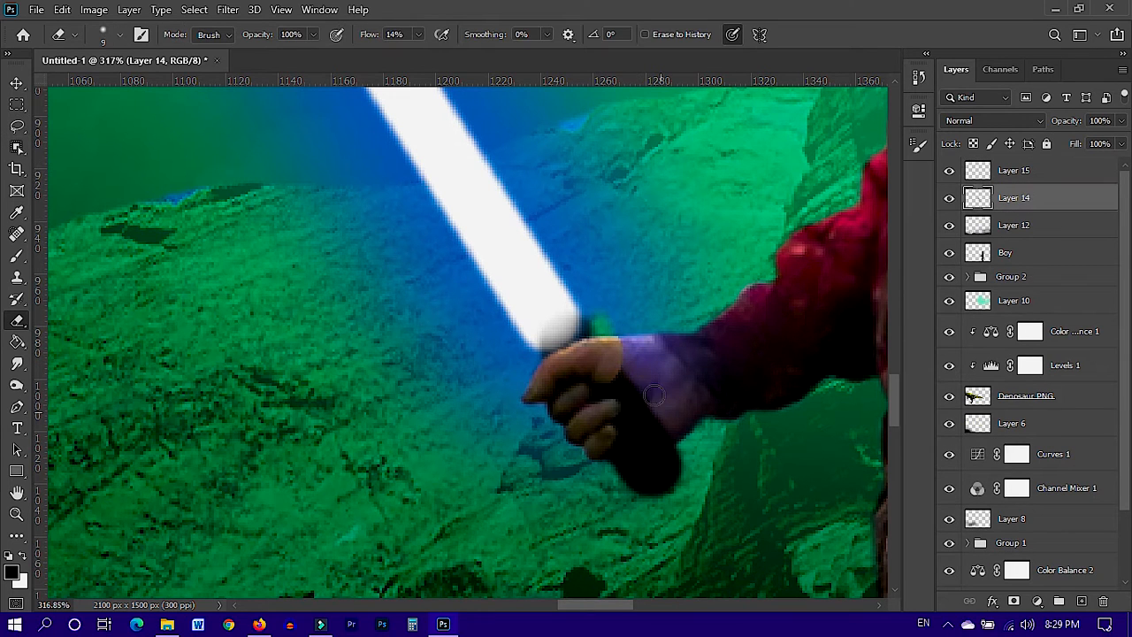
pyautogui.moveTo(417, 33); pyautogui.dragTo(495, 53)
pyautogui.click(688, 483)
pyautogui.press(']')
pyautogui.press(']')
pyautogui.press(']')
pyautogui.press(']')
pyautogui.moveTo(645, 361)
pyautogui.mouseDown()
pyautogui.moveTo(682, 304)
pyautogui.moveTo(560, 405)
pyautogui.moveTo(460, 426)
pyautogui.mouseUp()
pyautogui.moveTo(689, 334); pyautogui.dragTo(669, 241)
pyautogui.rightClick(621, 181)
pyautogui.press('Escape')
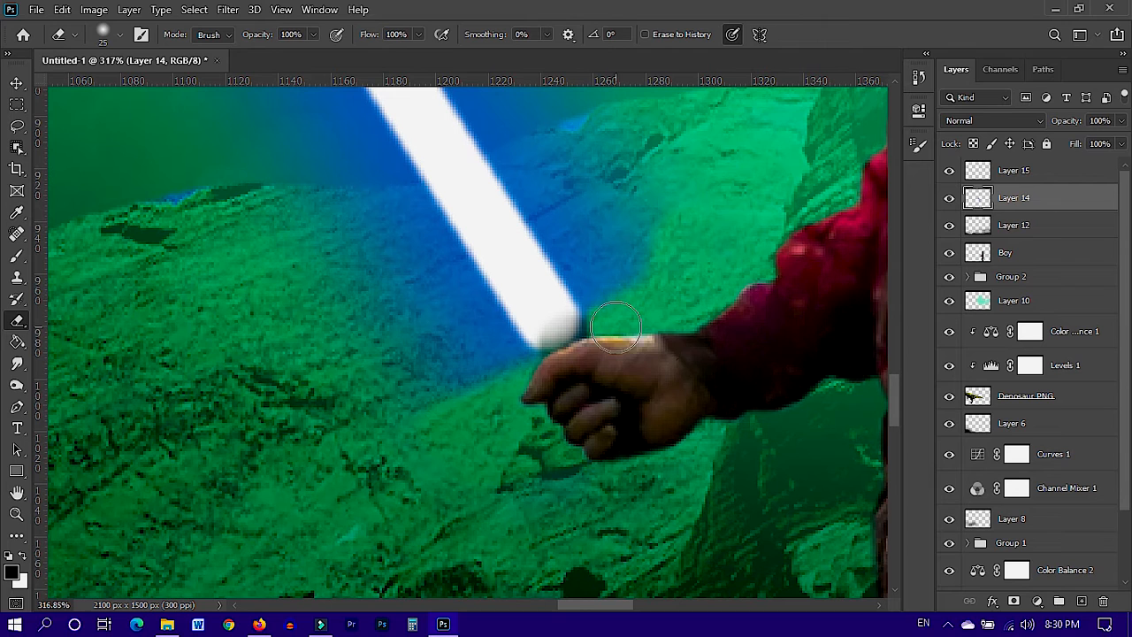
pyautogui.hotkey('ctrl', 'z')
pyautogui.hotkey('ctrl', 'z')
pyautogui.hotkey('ctrl', 'z')
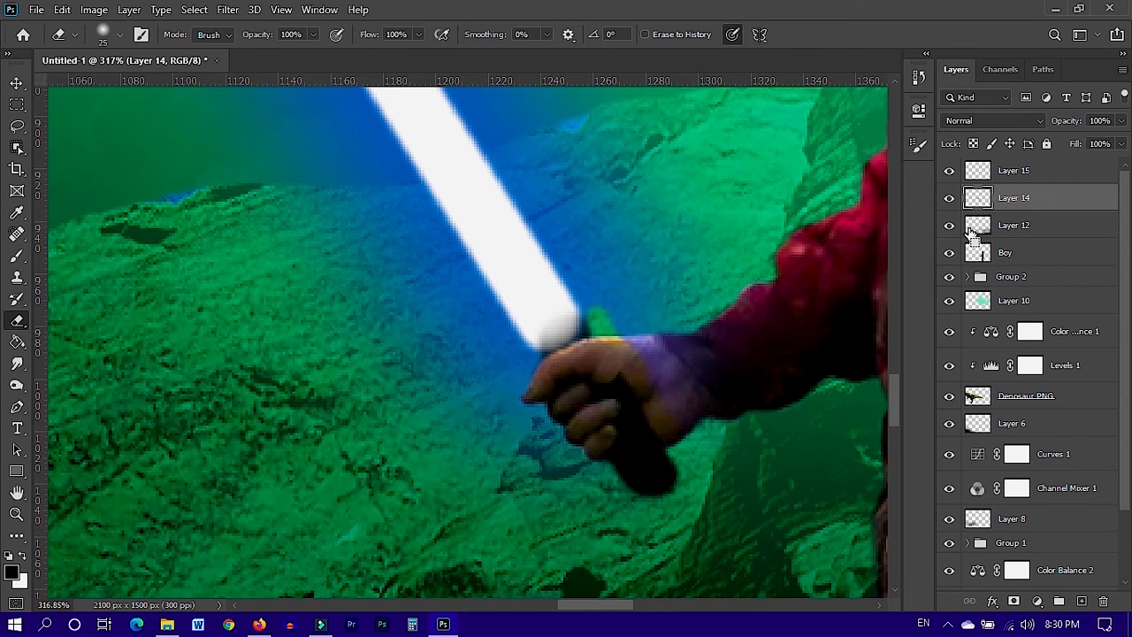
pyautogui.hotkey('ctrl', 'z')
# - Erase the blue glow spilling over the boy's hand and the rock below it, and merge all layers from Boy to Layer 15
pyautogui.moveTo(639, 334); pyautogui.dragTo(644, 365)
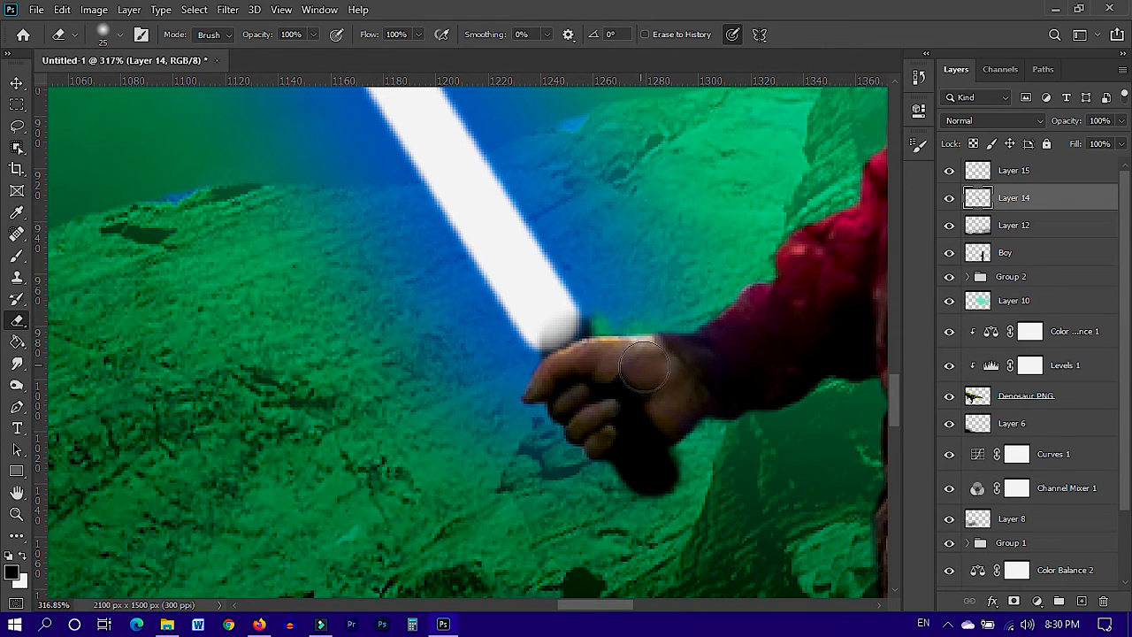
pyautogui.moveTo(493, 392); pyautogui.dragTo(551, 450)
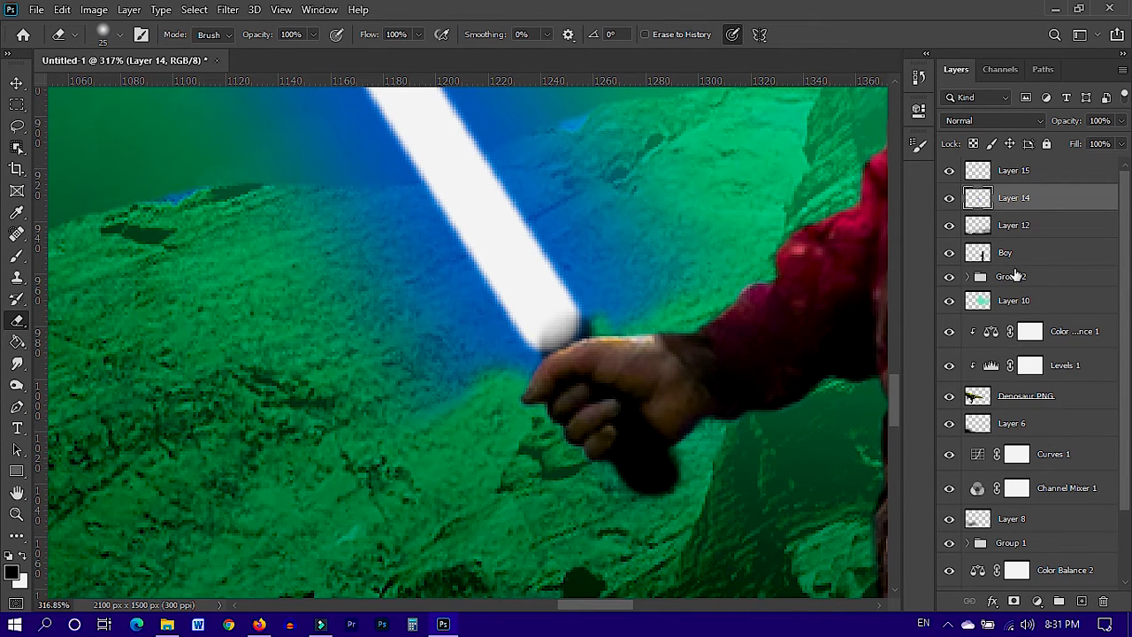
pyautogui.click(1029, 258)
pyautogui.keyDown('shift'); pyautogui.click(1051, 177); pyautogui.keyUp('shift')
pyautogui.hotkey('ctrl', 'e')
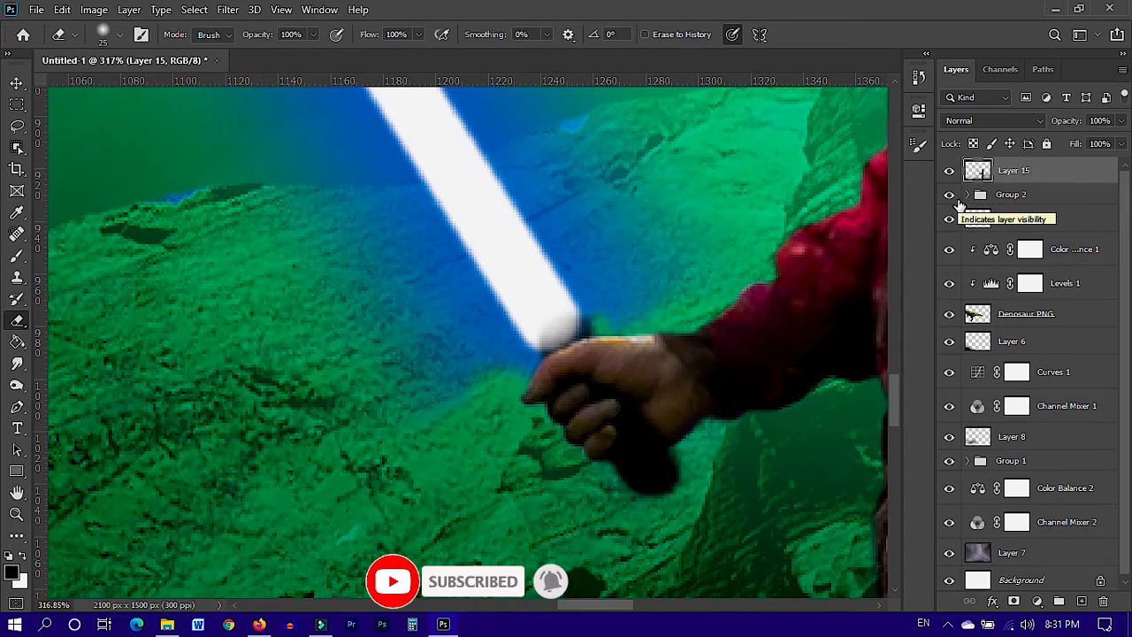
# - Undo the layer merge and copy the lassoed lightsaber from Layer 14 to a new layer at the top of the stack
pyautogui.hotkey('ctrl', 'z')
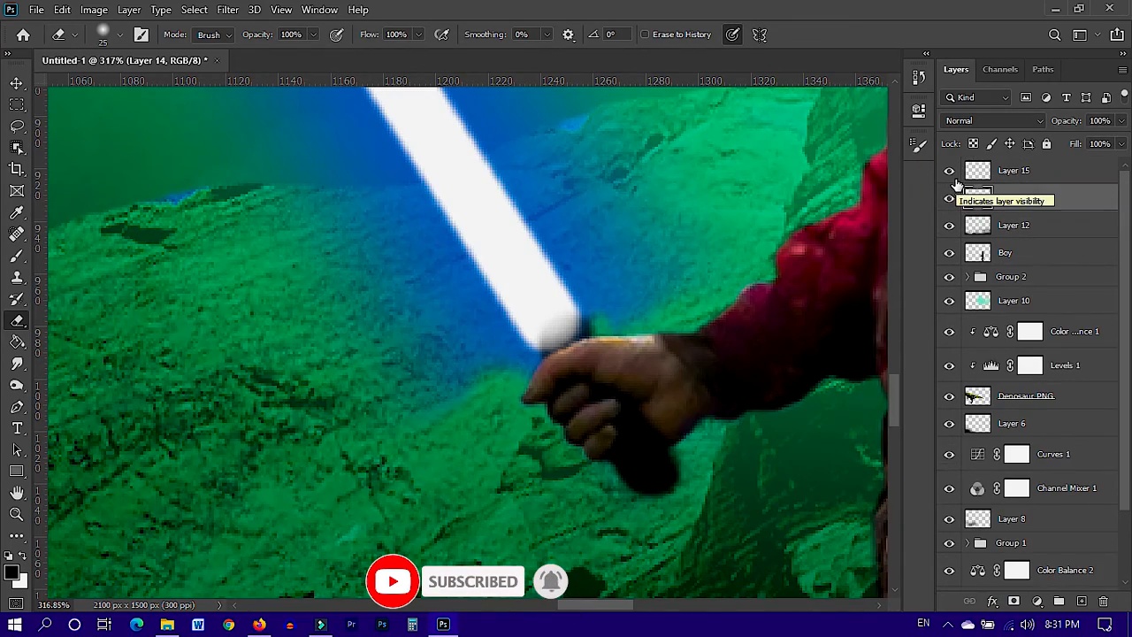
pyautogui.scroll(-10, 626, 398)
pyautogui.press('l')
pyautogui.moveTo(683, 295)
pyautogui.mouseDown()
pyautogui.moveTo(494, 463)
pyautogui.moveTo(591, 416)
pyautogui.mouseUp()
pyautogui.hotkey('ctrl', 'j')
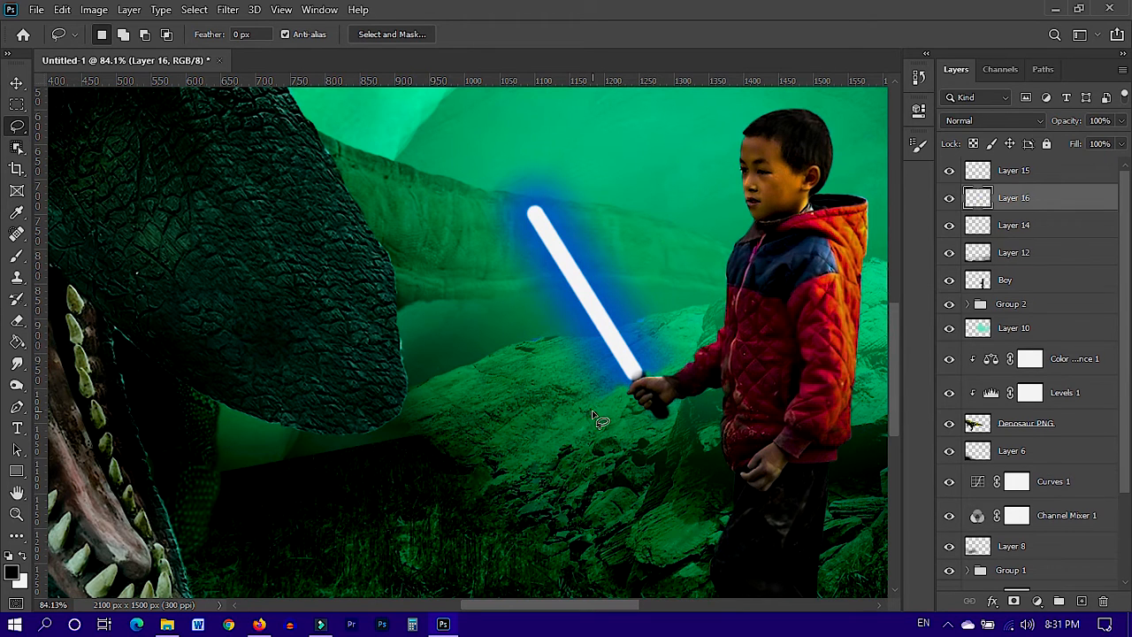
pyautogui.moveTo(1022, 203); pyautogui.dragTo(1018, 164)
# - Merge the layers from Boy up to Layer 15, keeping the copied lightsaber layer separate
pyautogui.keyDown('shift'); pyautogui.click(1015, 253); pyautogui.keyUp('shift')
pyautogui.click(1028, 175)
pyautogui.click(1021, 194)
pyautogui.keyDown('shift'); pyautogui.click(1025, 276); pyautogui.keyUp('shift')
pyautogui.hotkey('ctrl', 'e')
pyautogui.scroll(1, 630, 334)
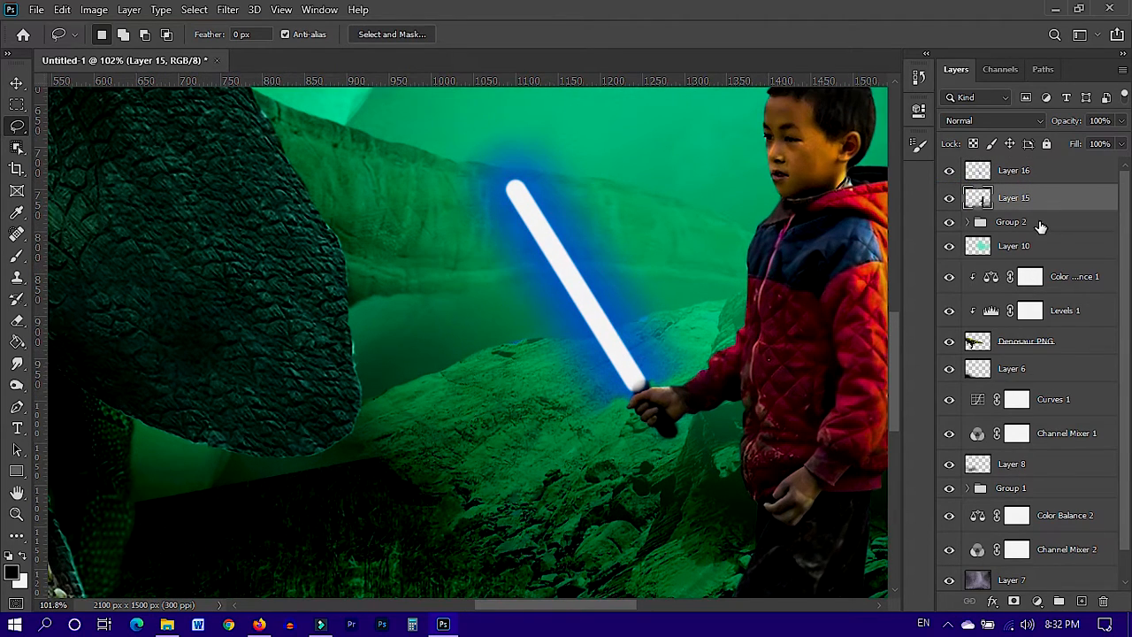
# - Add a Channel Mixer adjustment clipped to the merged boy layer with Red at -5% in the red output channel
pyautogui.click(1038, 601)
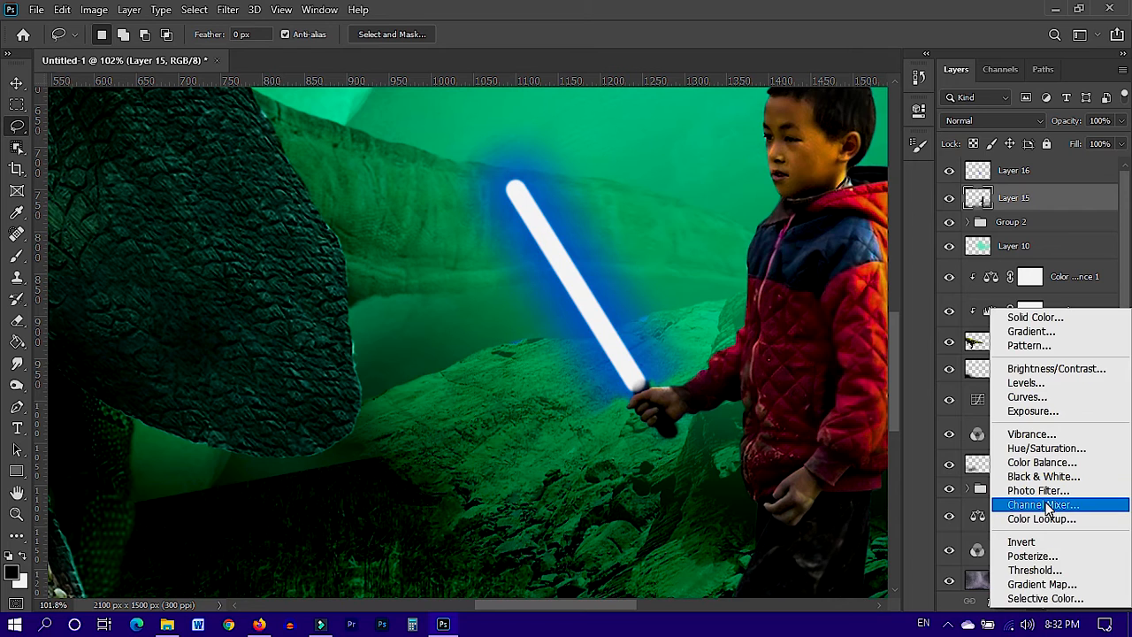
pyautogui.click(1047, 504)
pyautogui.moveTo(694, 104); pyautogui.dragTo(249, 173)
pyautogui.moveTo(386, 315); pyautogui.dragTo(331, 315)
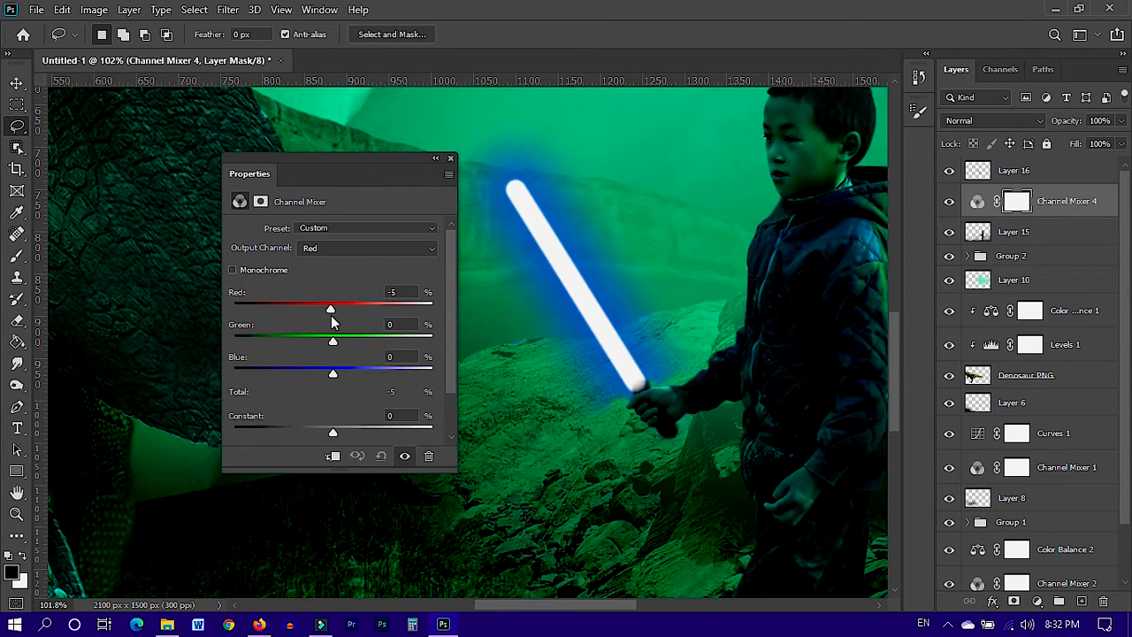
pyautogui.click(334, 456)
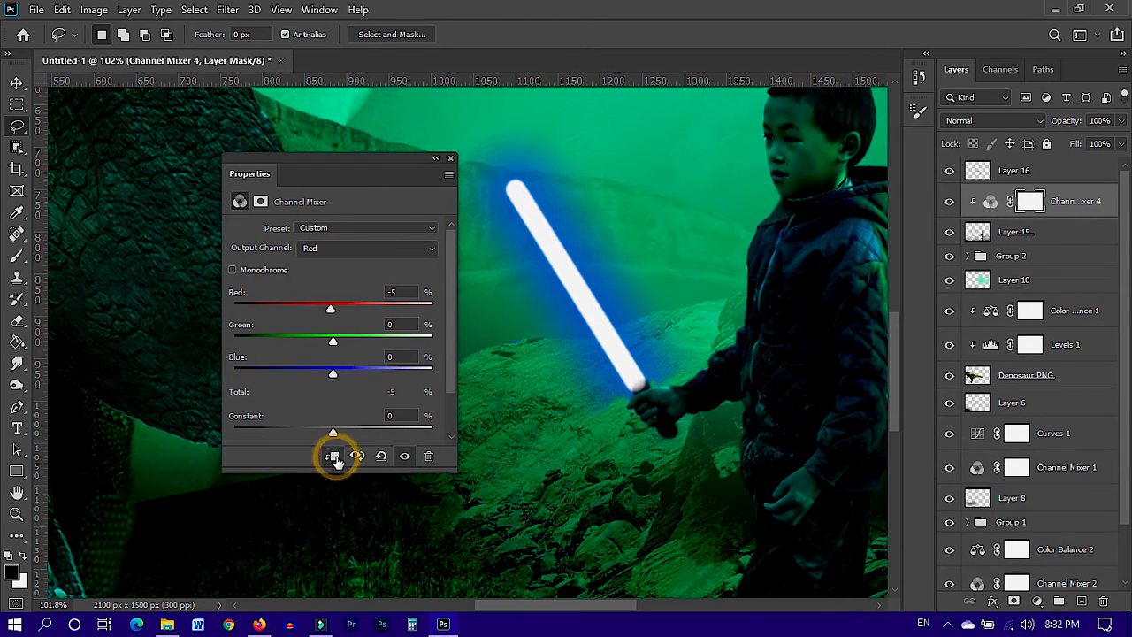
pyautogui.click(450, 158)
pyautogui.scroll(-2, 708, 368)
pyautogui.moveTo(751, 356); pyautogui.dragTo(732, 358)
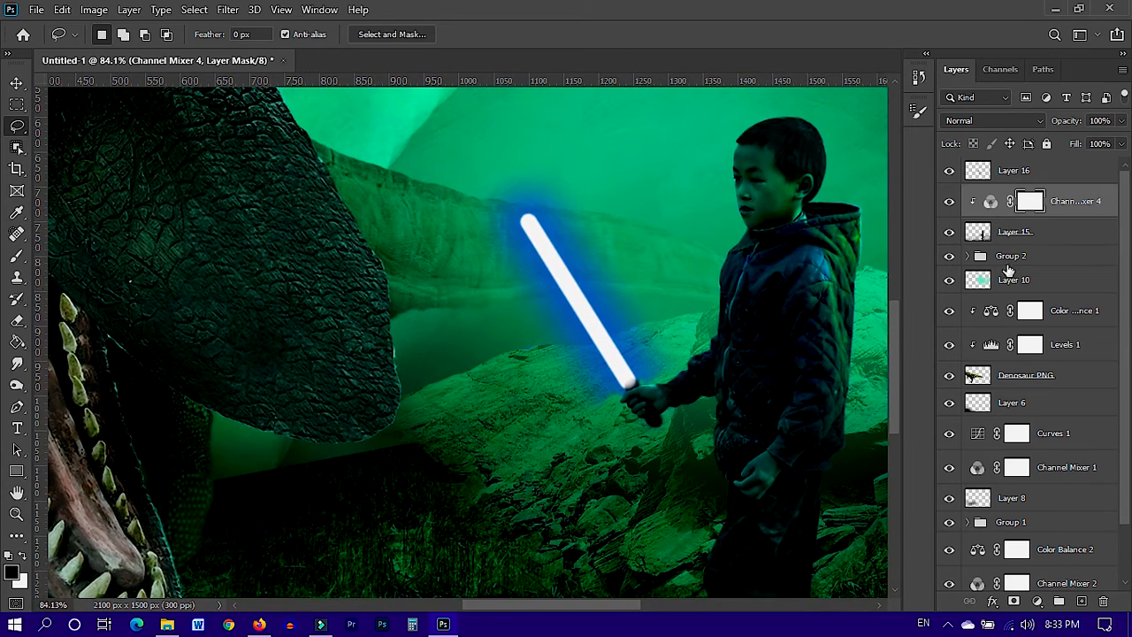
# - Duplicate the merged boy layer above Channel Mixer 4 and apply a direct Channel Mixer to the copy with Red at -16%
pyautogui.click(1048, 234)
pyautogui.hotkey('ctrl', 'j')
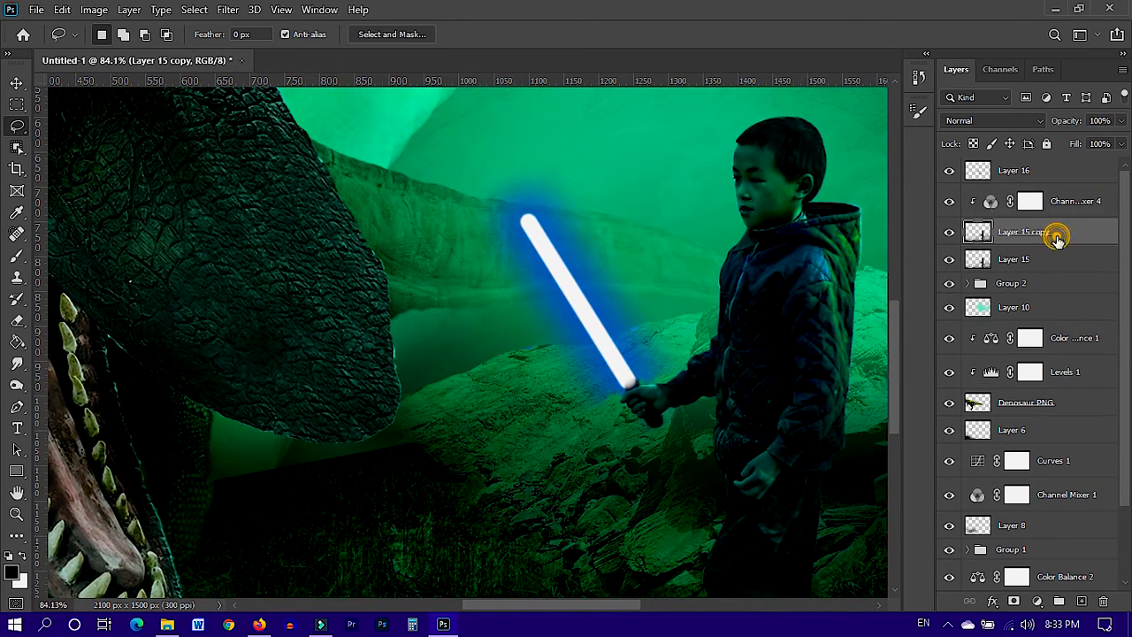
pyautogui.moveTo(1057, 237); pyautogui.dragTo(1044, 190)
pyautogui.click(94, 10)
pyautogui.moveTo(114, 48)
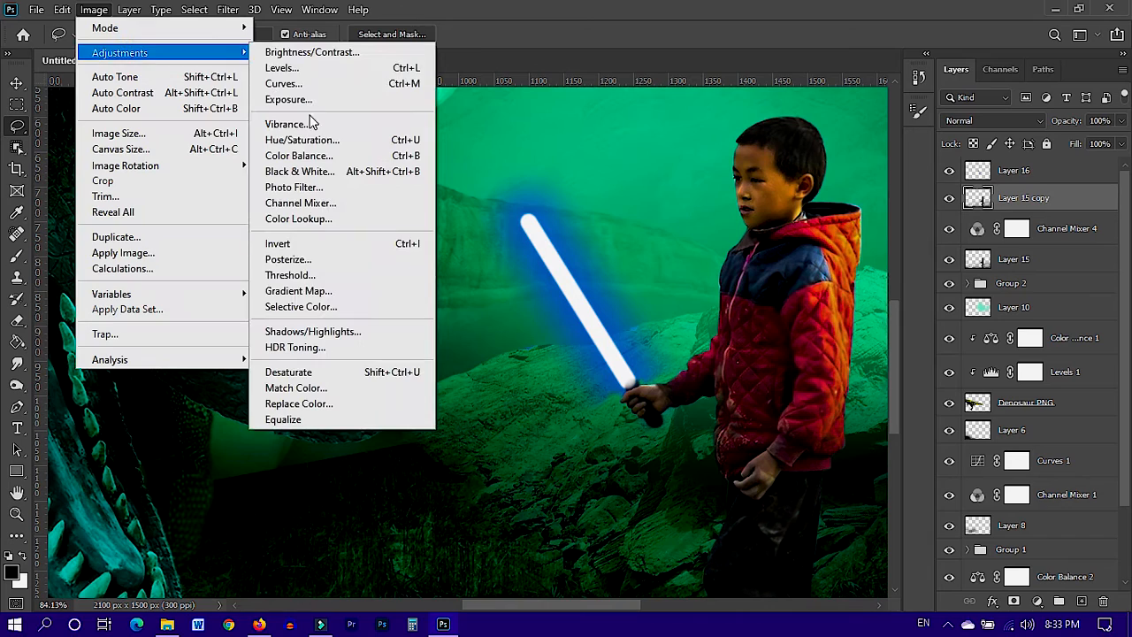
pyautogui.click(306, 200)
pyautogui.moveTo(819, 175); pyautogui.dragTo(764, 176)
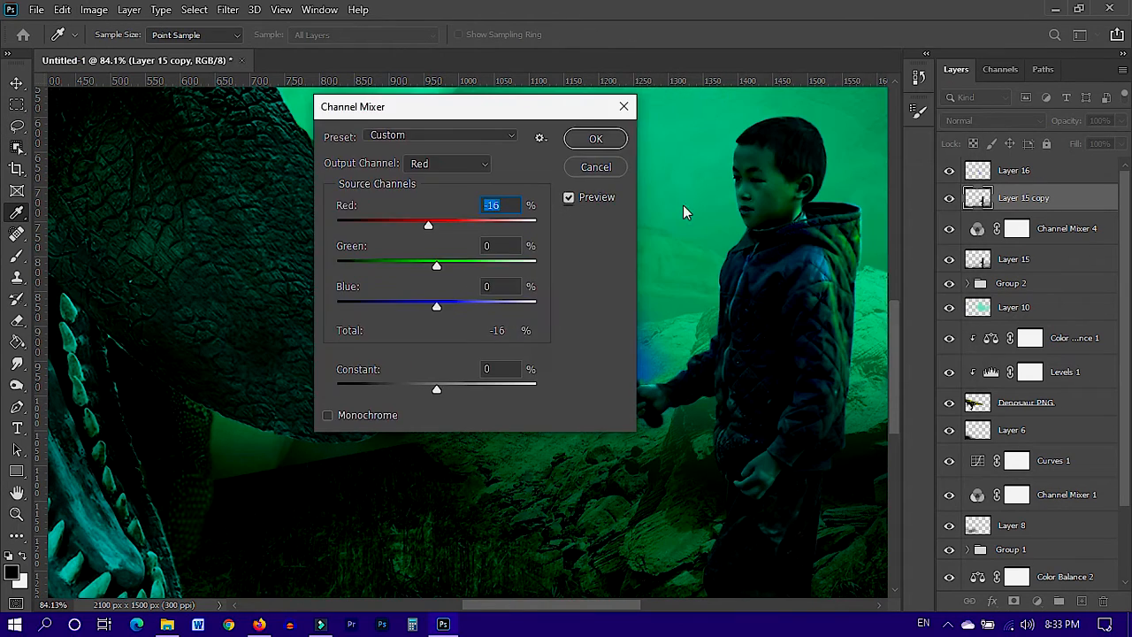
pyautogui.press('Return')
pyautogui.press('l')
# - Brighten the boy copy with Curves by moving the white point inward and raising the black point and midtones
pyautogui.hotkey('ctrl', 'm')
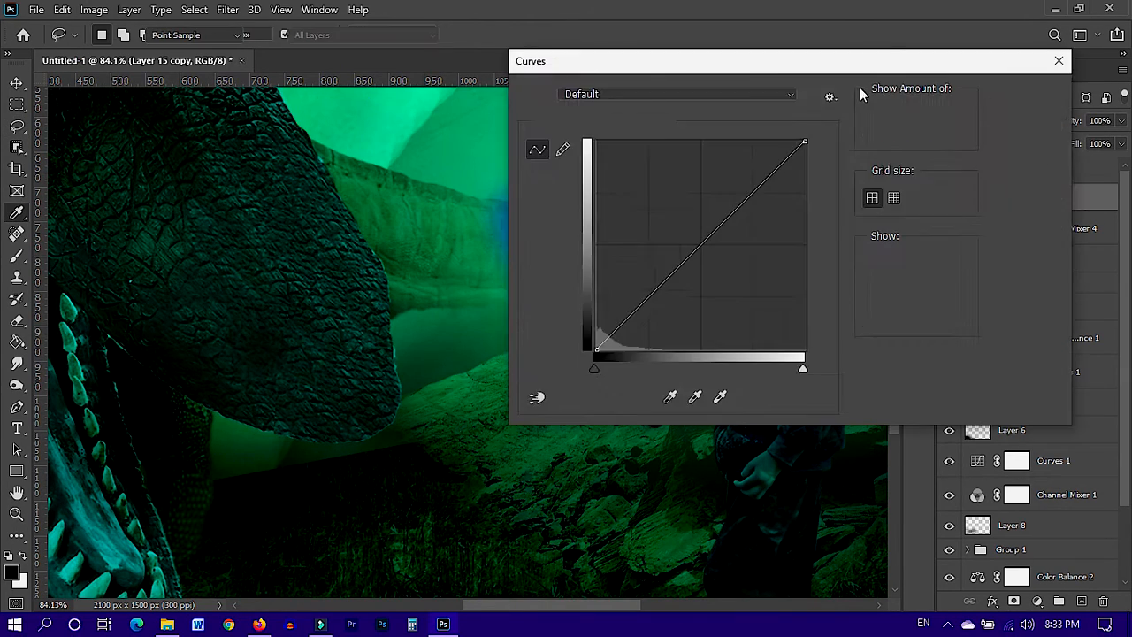
pyautogui.moveTo(355, 169); pyautogui.dragTo(338, 170)
pyautogui.moveTo(147, 378); pyautogui.dragTo(147, 350)
pyautogui.moveTo(238, 266); pyautogui.dragTo(197, 222)
# - Tint the boy copy bright blue by raising the Blue curve to output 168 at input 4, adjust another channel, and apply Curves
pyautogui.click(177, 152)
pyautogui.click(172, 207)
pyautogui.moveTo(355, 170); pyautogui.dragTo(246, 179)
pyautogui.moveTo(147, 378); pyautogui.dragTo(151, 239)
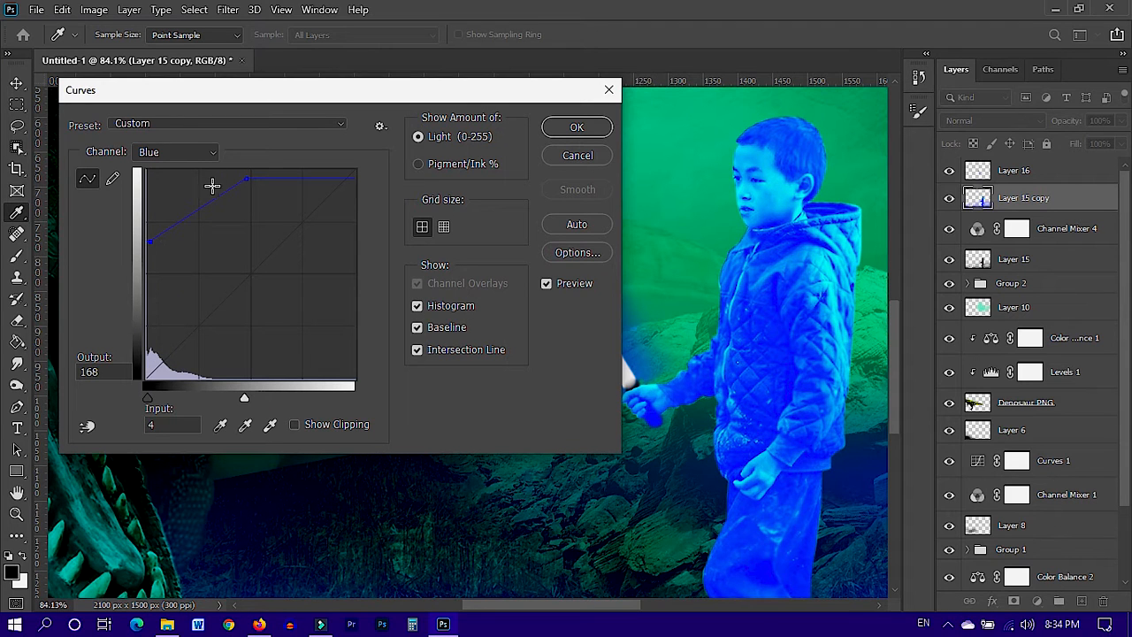
pyautogui.click(210, 154)
pyautogui.click(168, 197)
pyautogui.moveTo(355, 170)
pyautogui.mouseDown()
pyautogui.moveTo(317, 171)
pyautogui.moveTo(364, 235)
pyautogui.moveTo(371, 208)
pyautogui.mouseUp()
pyautogui.moveTo(268, 278); pyautogui.dragTo(257, 265)
pyautogui.click(577, 127)
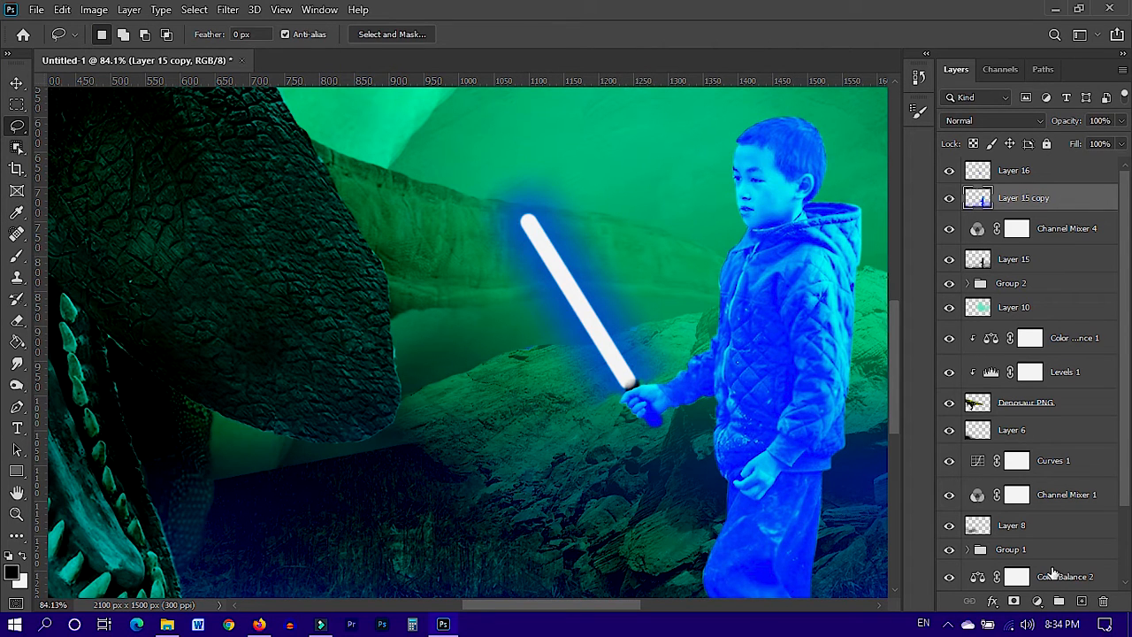
# - Add a mask to the blue boy copy, invert it to black, and ready a soft white 25 px brush
pyautogui.click(1015, 601)
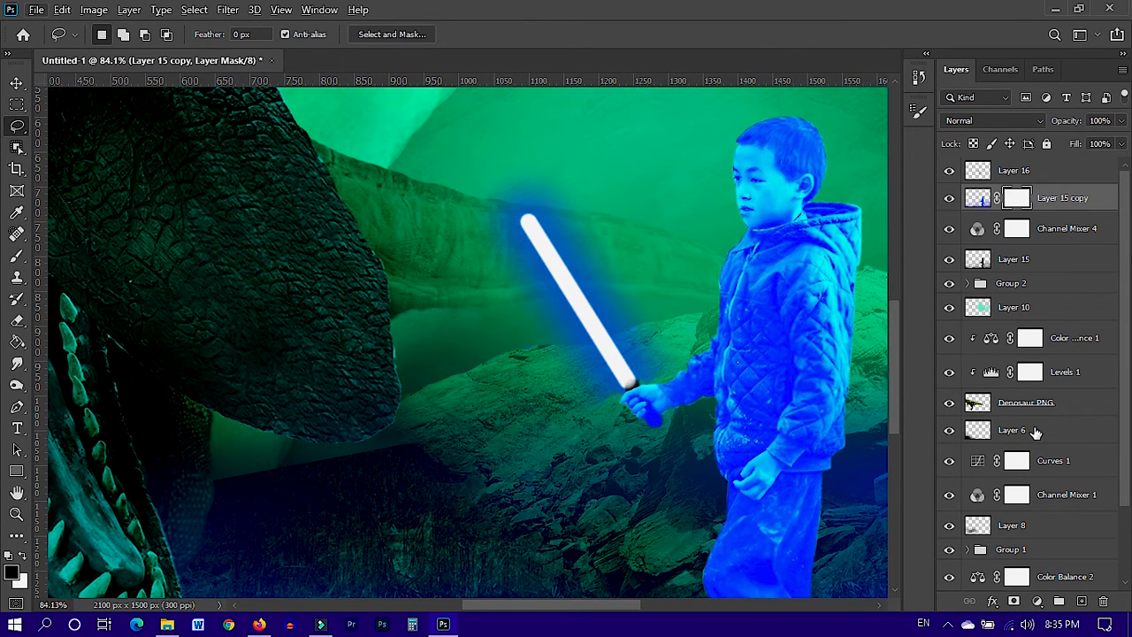
pyautogui.hotkey('ctrl', 'i')
pyautogui.scroll(3, 743, 134)
pyautogui.press('b')
pyautogui.click(23, 554)
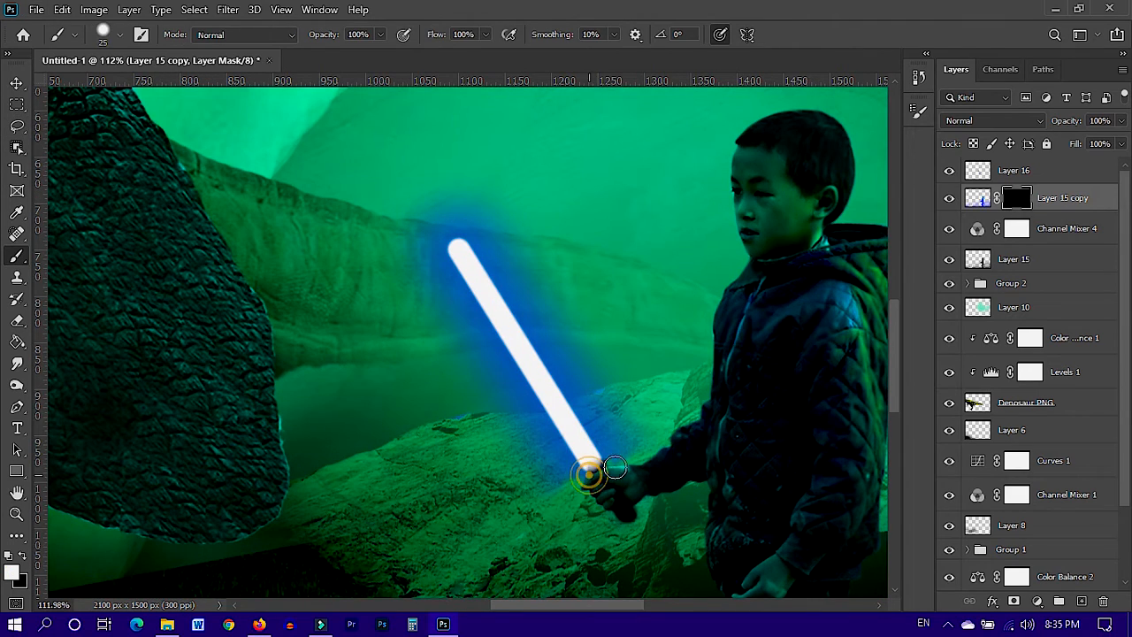
pyautogui.rightClick(627, 289)
pyautogui.press('Return')
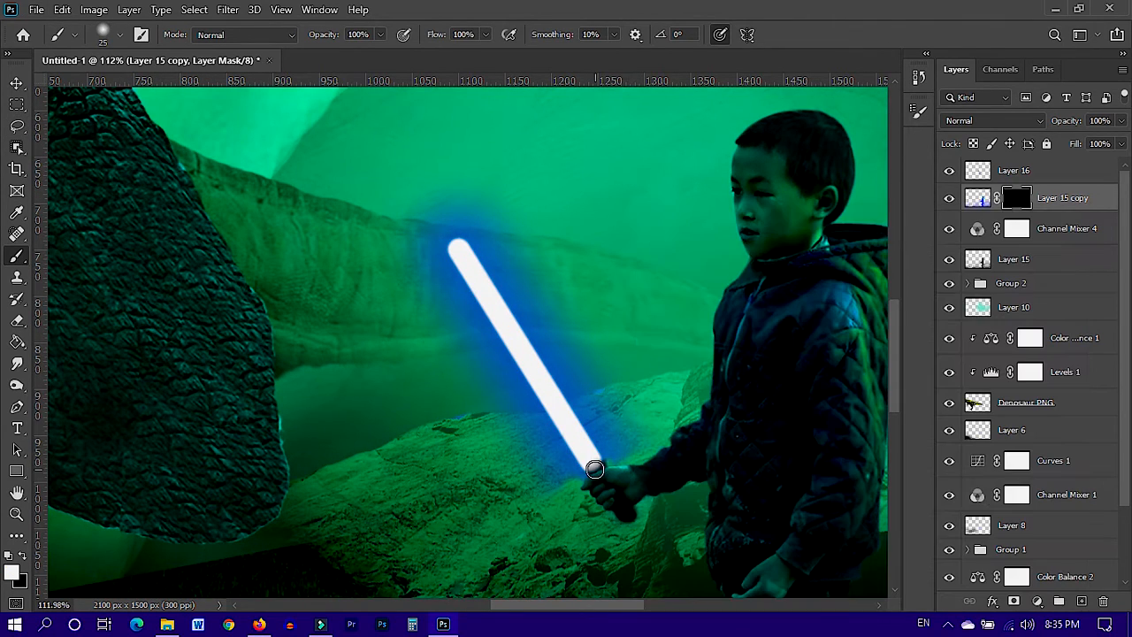
# - Paint blue light at 18% flow on the mask over the boy's hand, sleeve and jacket edge, and undo the last dab
pyautogui.click(484, 34)
pyautogui.moveTo(480, 54); pyautogui.dragTo(421, 54)
pyautogui.moveTo(613, 465)
pyautogui.mouseDown()
pyautogui.moveTo(572, 473)
pyautogui.moveTo(630, 465)
pyautogui.moveTo(682, 430)
pyautogui.moveTo(711, 362)
pyautogui.mouseUp()
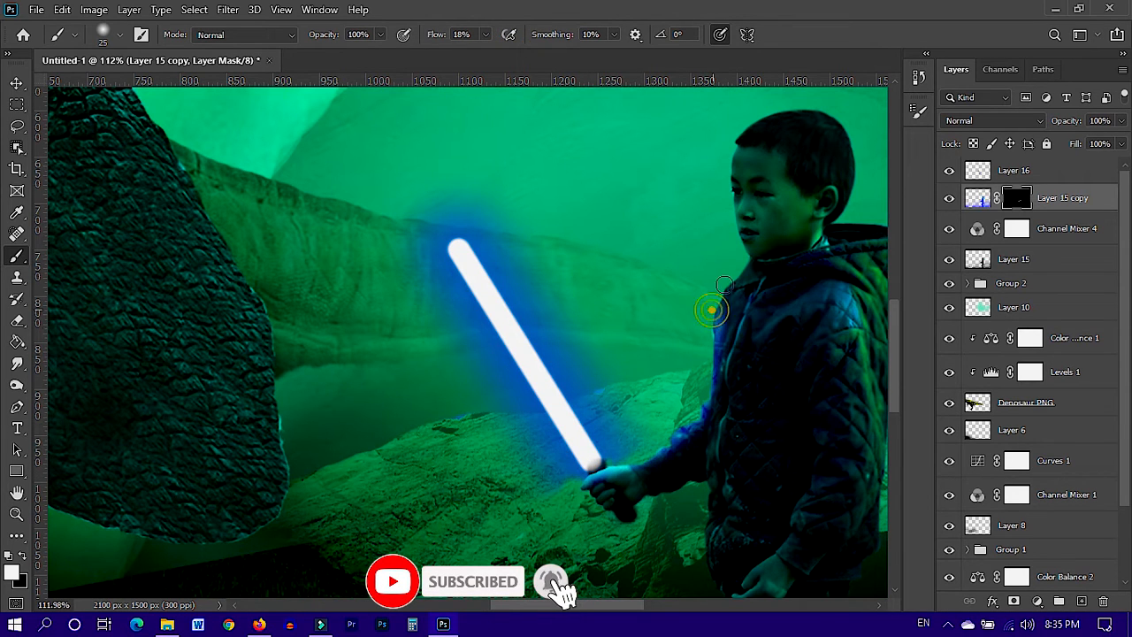
pyautogui.moveTo(713, 172)
pyautogui.mouseDown()
pyautogui.moveTo(725, 256)
pyautogui.moveTo(703, 299)
pyautogui.mouseUp()
pyautogui.click(733, 243)
pyautogui.press('z')
pyautogui.hotkey('ctrl', 'z')
# - Paint finer blue highlights on the mask over the jacket front and the boy's lowered hand with a smaller brush
pyautogui.press('b')
pyautogui.press('[')
pyautogui.press('[')
pyautogui.press('[')
pyautogui.press('[')
pyautogui.press('[')
pyautogui.press('[')
pyautogui.press('[')
pyautogui.moveTo(759, 335); pyautogui.dragTo(774, 325)
pyautogui.hotkey('shift', '0')
pyautogui.hotkey('shift', '1')
pyautogui.moveTo(795, 515); pyautogui.dragTo(782, 366)
pyautogui.moveTo(741, 422)
pyautogui.mouseDown()
pyautogui.moveTo(746, 412)
pyautogui.moveTo(731, 440)
pyautogui.moveTo(757, 410)
pyautogui.moveTo(664, 498)
pyautogui.moveTo(787, 383)
pyautogui.moveTo(847, 266)
pyautogui.mouseUp()
# - Undo the last stroke and paint blue highlights along the boy's front with a 10 px brush at 25% flow
pyautogui.click(487, 35)
pyautogui.click(494, 52)
pyautogui.hotkey('ctrl', 'z')
pyautogui.scroll(6, 757, 409)
pyautogui.scroll(3, 750, 416)
pyautogui.press('[')
pyautogui.press('[')
pyautogui.press('[')
pyautogui.press('[')
pyautogui.press('[')
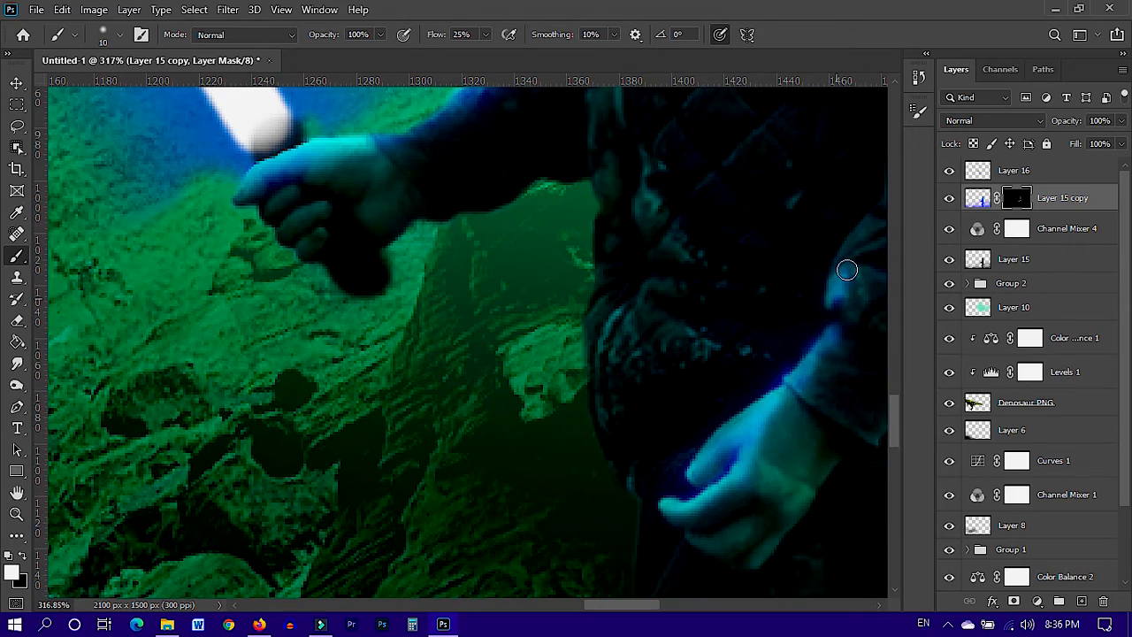
pyautogui.scroll(-5, 720, 372)
pyautogui.moveTo(682, 350)
pyautogui.mouseDown()
pyautogui.moveTo(662, 333)
pyautogui.moveTo(717, 352)
pyautogui.mouseUp()
pyautogui.moveTo(677, 142); pyautogui.dragTo(658, 212)
# - Set the brush to 4% flow and 30 px
pyautogui.scroll(-5, 691, 342)
pyautogui.click(486, 34)
pyautogui.click(470, 53)
pyautogui.press(']')
pyautogui.press(']')
pyautogui.press(']')
pyautogui.press(']')
pyautogui.scroll(4, 701, 208)
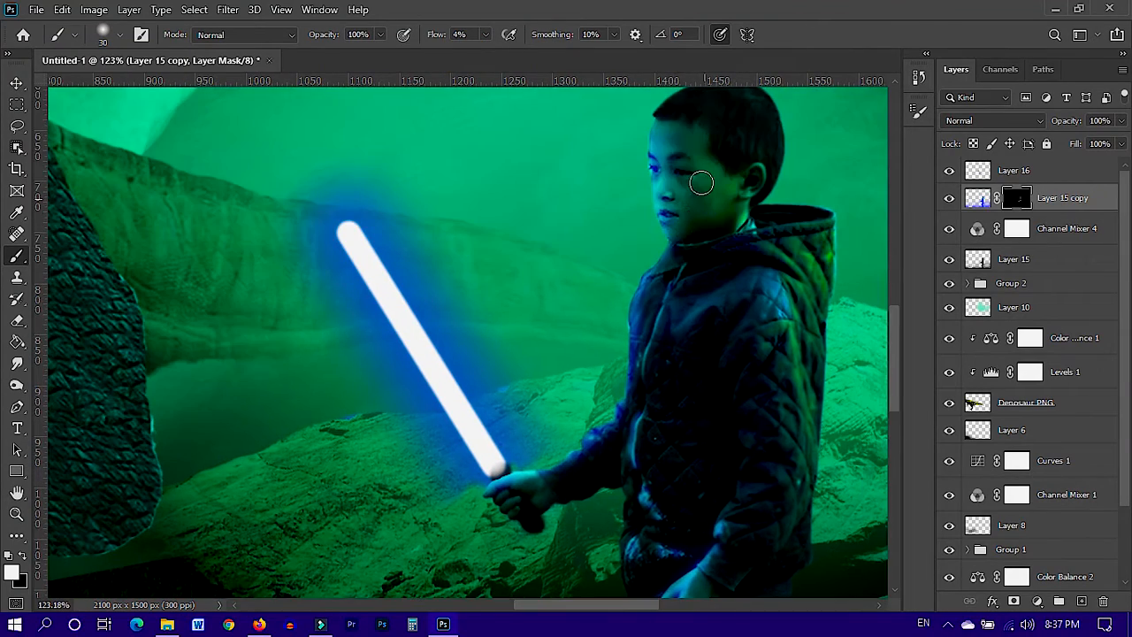
pyautogui.scroll(-1, 701, 182)
pyautogui.moveTo(725, 357); pyautogui.dragTo(628, 269)
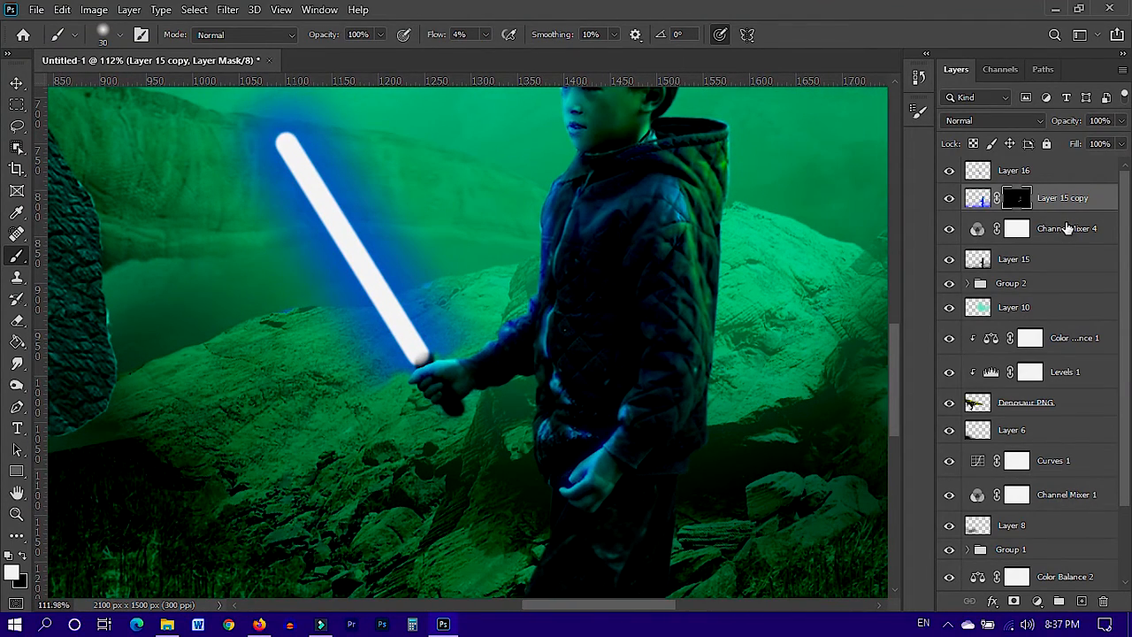
pyautogui.click(1041, 263)
pyautogui.hotkey('ctrl', 'j')
pyautogui.moveTo(1042, 263); pyautogui.dragTo(1024, 186)
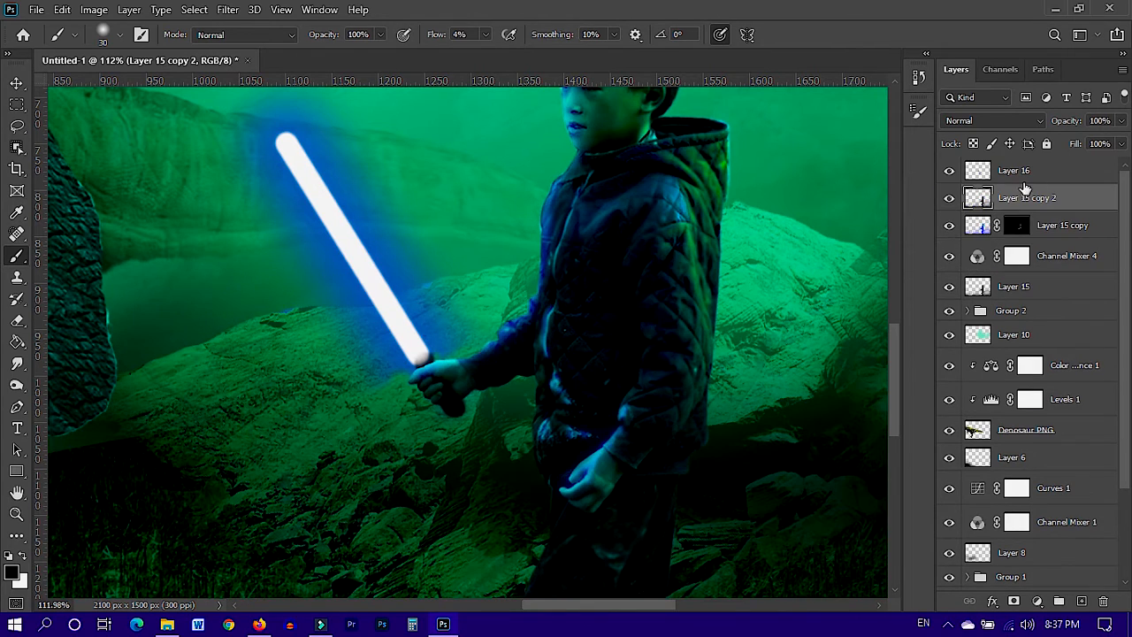
pyautogui.hotkey('ctrl', 'z')
pyautogui.hotkey('ctrl', 'z')
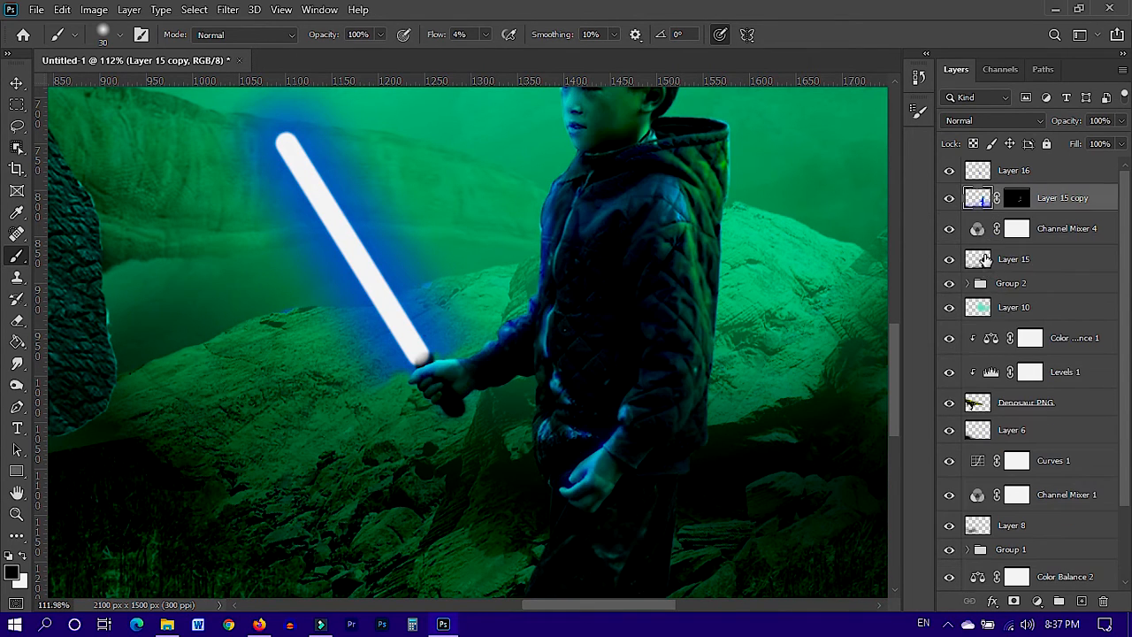
# - Duplicate the masked blue boy copy and darken the duplicate with a Curves point at input 248, output 71
pyautogui.hotkey('ctrl', 'j')
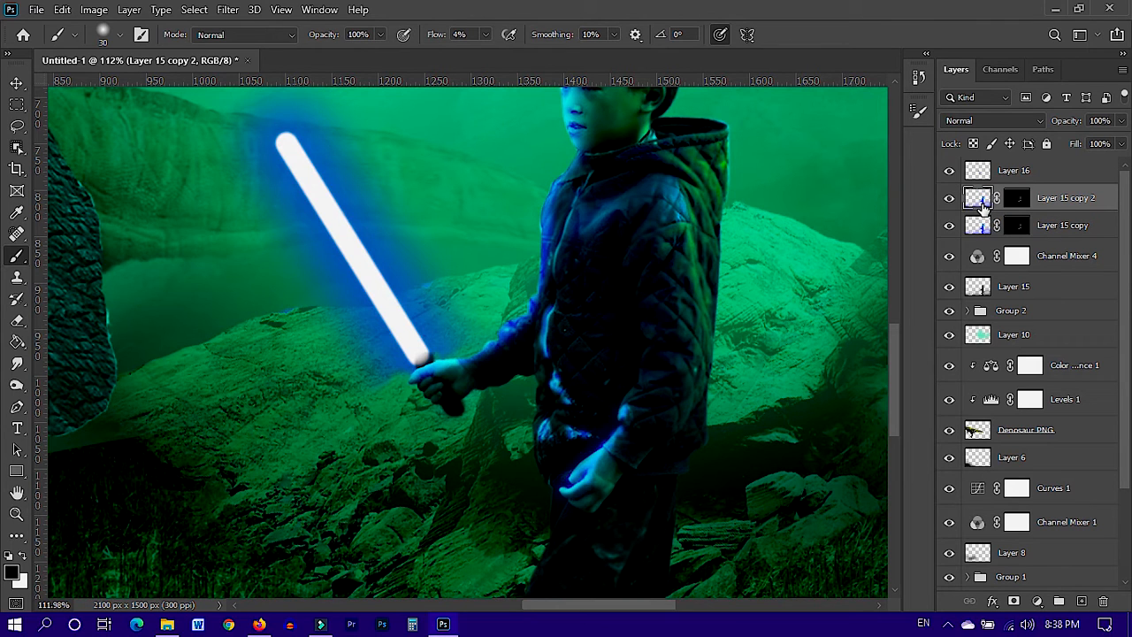
pyautogui.click(94, 8)
pyautogui.moveTo(119, 53)
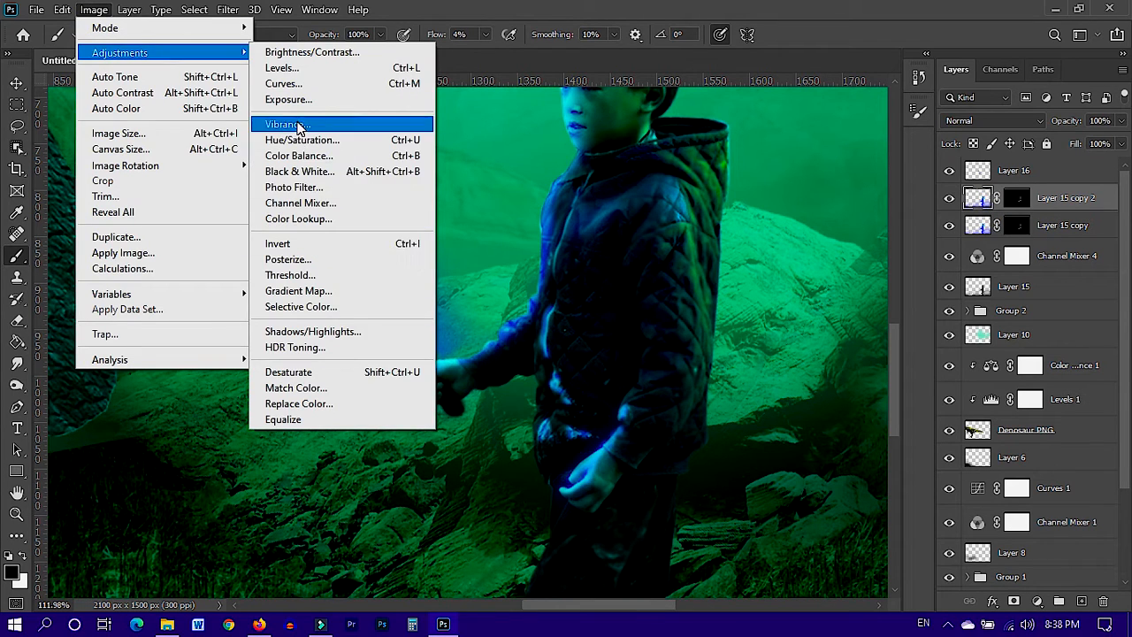
pyautogui.click(284, 84)
pyautogui.moveTo(253, 265); pyautogui.dragTo(350, 320)
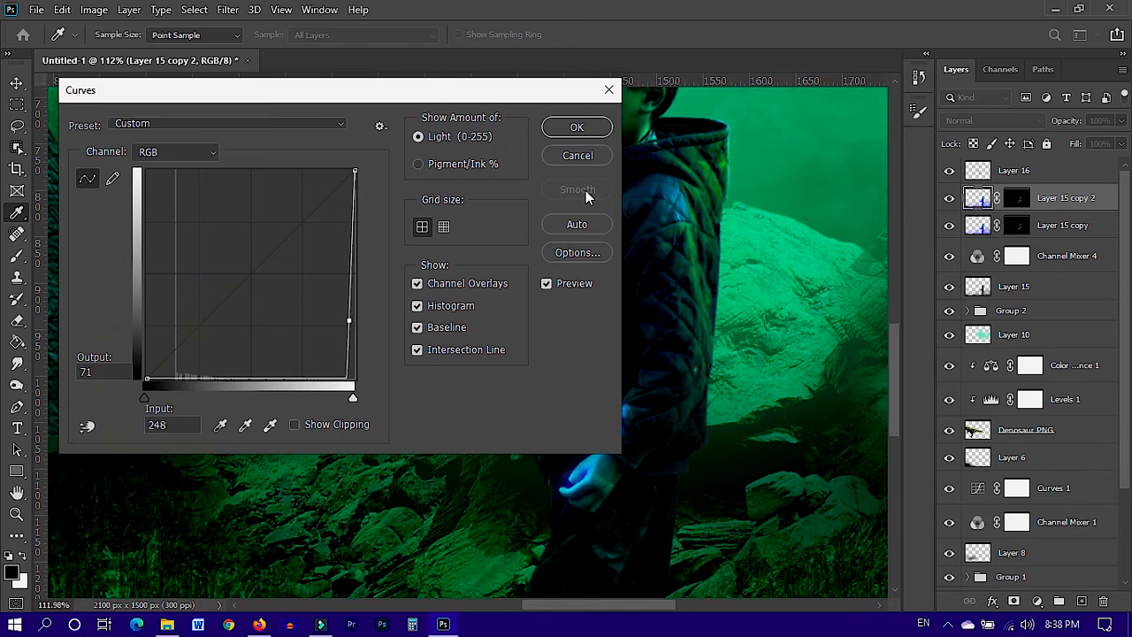
pyautogui.click(577, 127)
# - Darken the duplicate further with Levels by lowering the white output level to 23
pyautogui.hotkey('ctrl', 'l')
pyautogui.moveTo(841, 353); pyautogui.dragTo(649, 353)
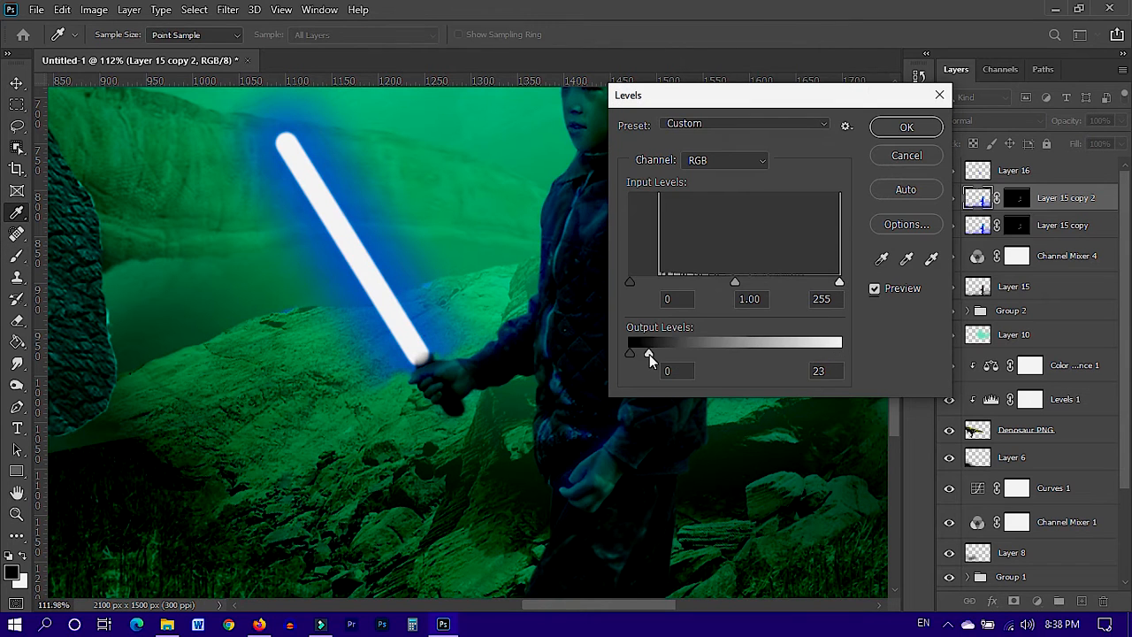
pyautogui.press('Return')
pyautogui.press('b')
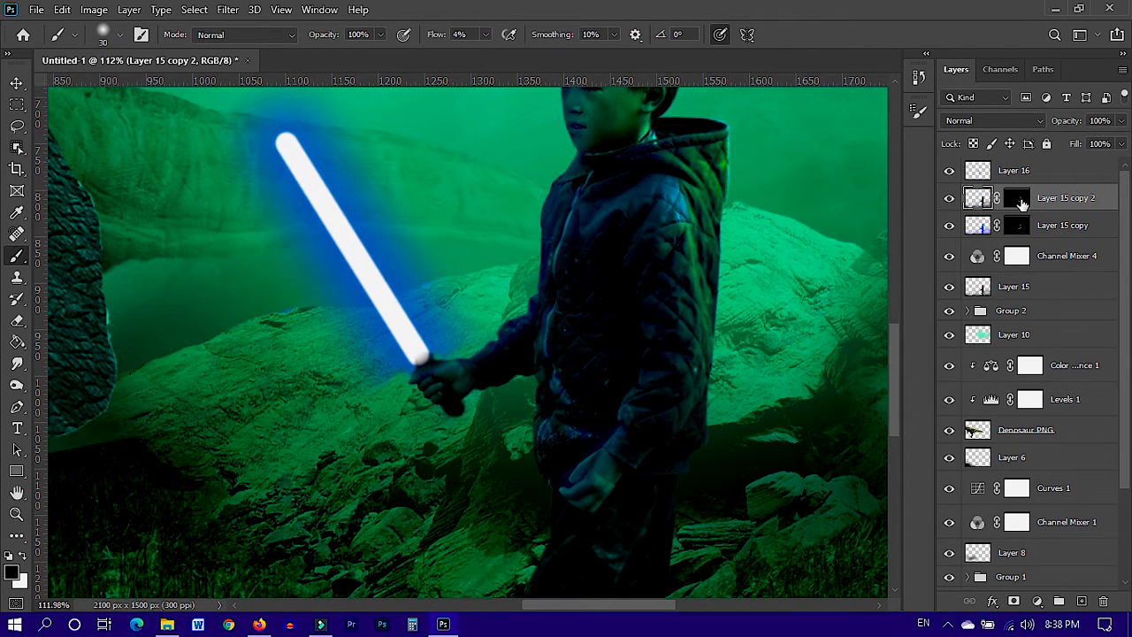
# - Paint the dark duplicate's mask fully black over the boy with a 500 px brush at 100% flow
pyautogui.click(1019, 199)
pyautogui.click(485, 35)
pyautogui.moveTo(482, 53); pyautogui.dragTo(566, 53)
pyautogui.click(22, 556)
pyautogui.press(']')
pyautogui.press(']')
pyautogui.press(']')
pyautogui.press(']')
pyautogui.press(']')
pyautogui.press(']')
pyautogui.press(']')
pyautogui.press(']')
pyautogui.press(']')
pyautogui.press(']')
pyautogui.press(']')
pyautogui.press(']')
pyautogui.press(']')
pyautogui.moveTo(626, 210)
pyautogui.mouseDown()
pyautogui.moveTo(614, 375)
pyautogui.moveTo(749, 253)
pyautogui.moveTo(487, 392)
pyautogui.mouseUp()
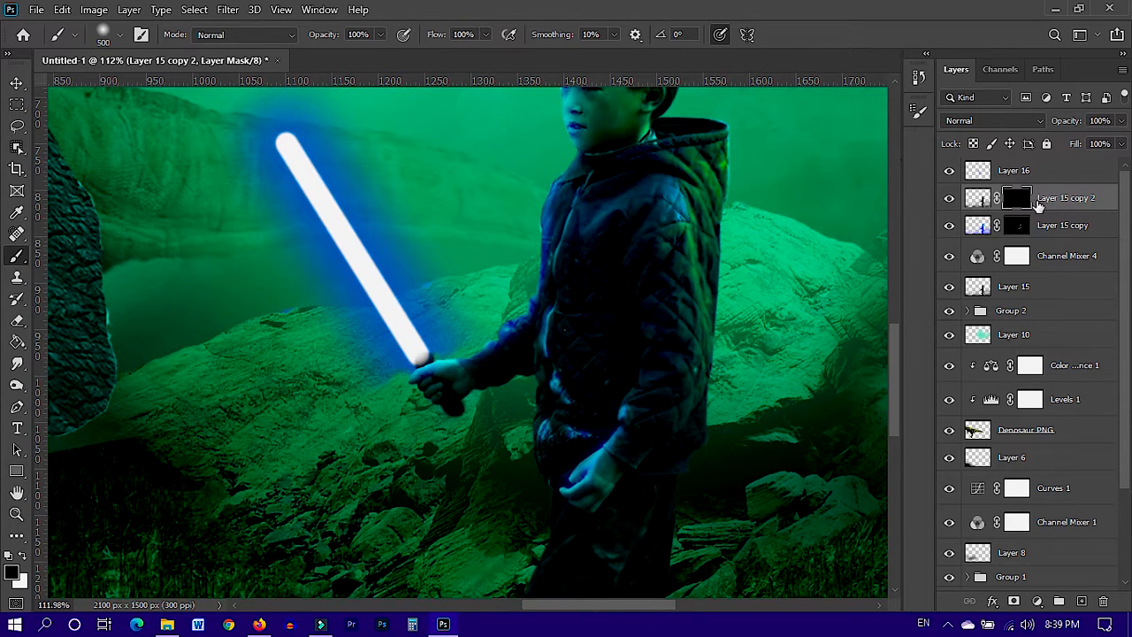
# - Darken the back of the boy's hood and jacket by painting the mask with a white 70 px brush at 9% flow
pyautogui.press('[')
pyautogui.press('[')
pyautogui.press('[')
pyautogui.press('[')
pyautogui.press('[')
pyautogui.press('[')
pyautogui.press('[')
pyautogui.press('[')
pyautogui.press('[')
pyautogui.press('[')
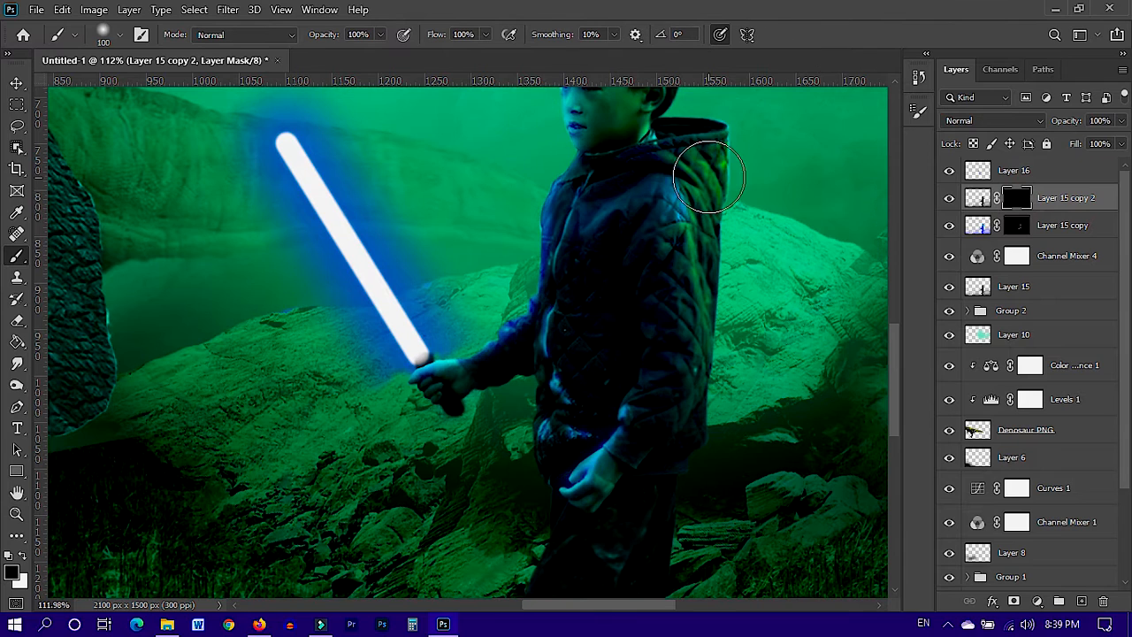
pyautogui.press('[')
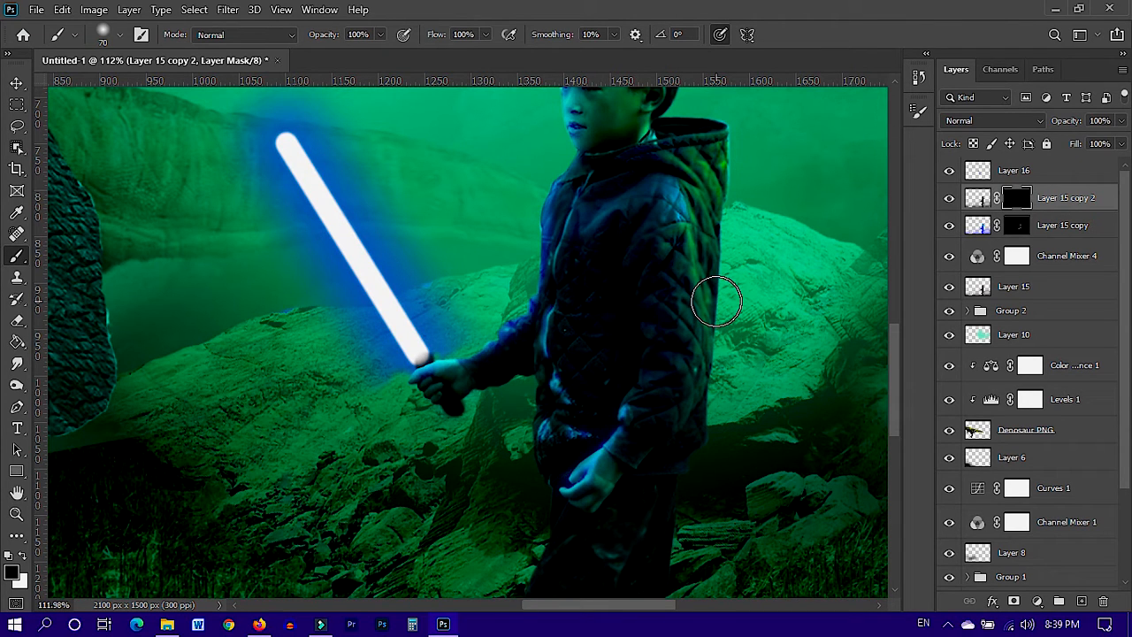
pyautogui.press('x')
pyautogui.click(484, 34)
pyautogui.moveTo(489, 54); pyautogui.dragTo(416, 55)
pyautogui.click(435, 24)
pyautogui.moveTo(705, 144); pyautogui.dragTo(718, 252)
pyautogui.moveTo(683, 163); pyautogui.dragTo(713, 279)
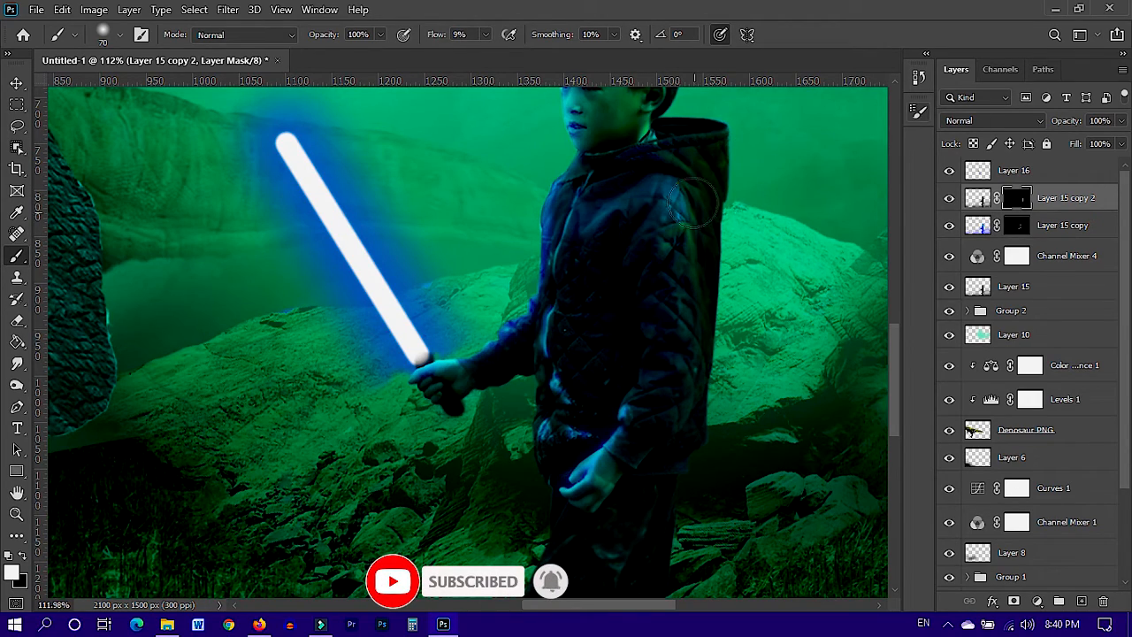
# - Add a blank layer directly above Group 2, below the merged boy layer
pyautogui.scroll(-5, 655, 180)
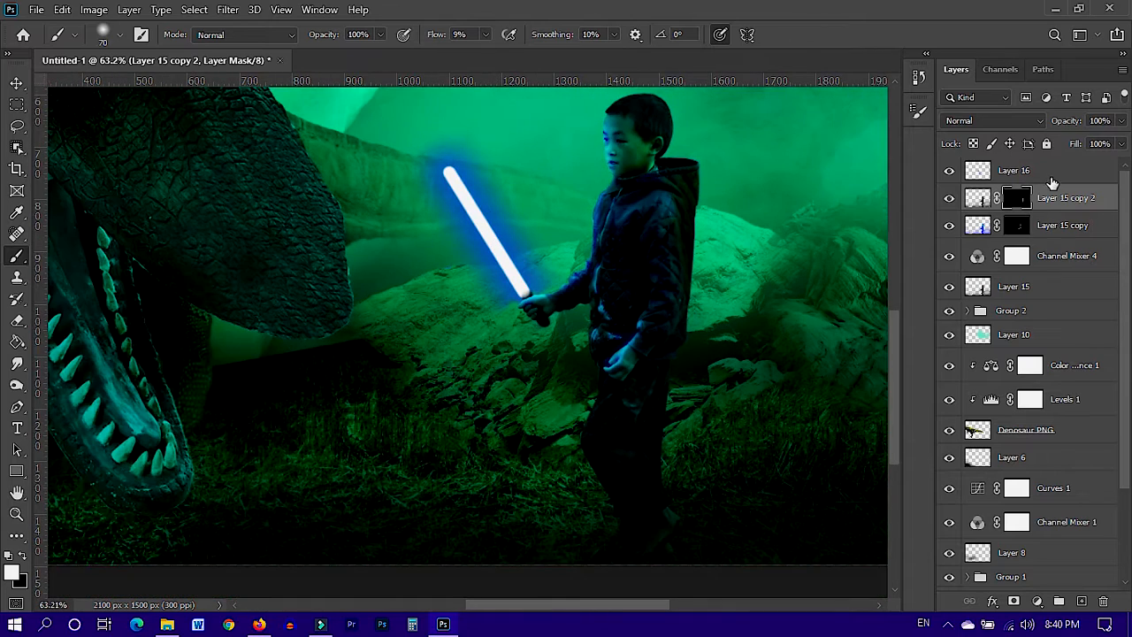
pyautogui.click(1051, 177)
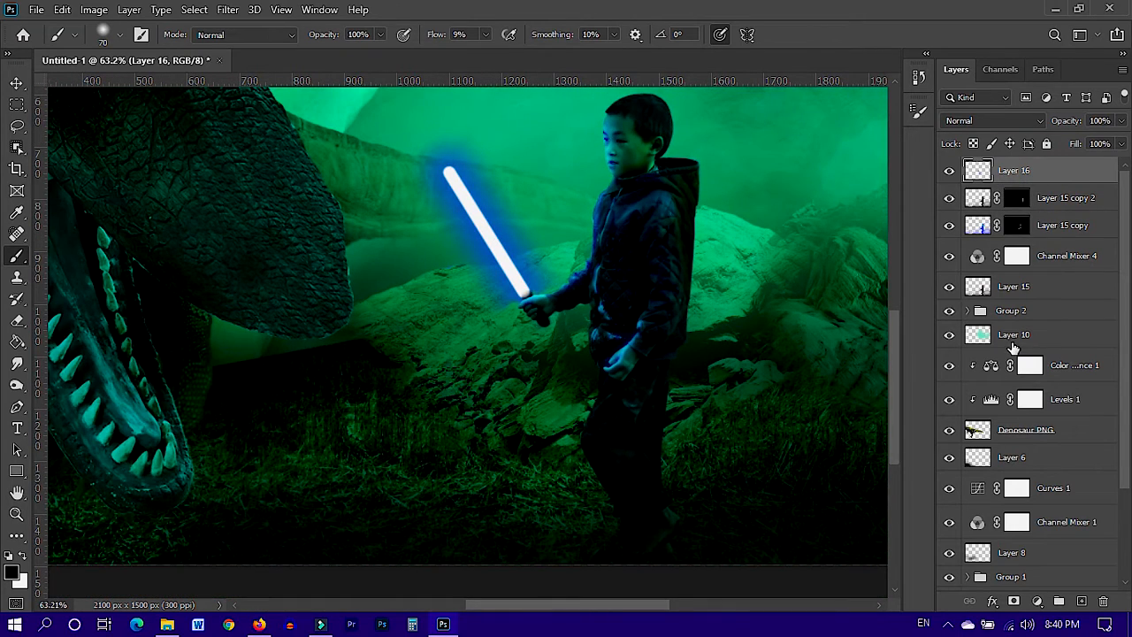
pyautogui.click(969, 311)
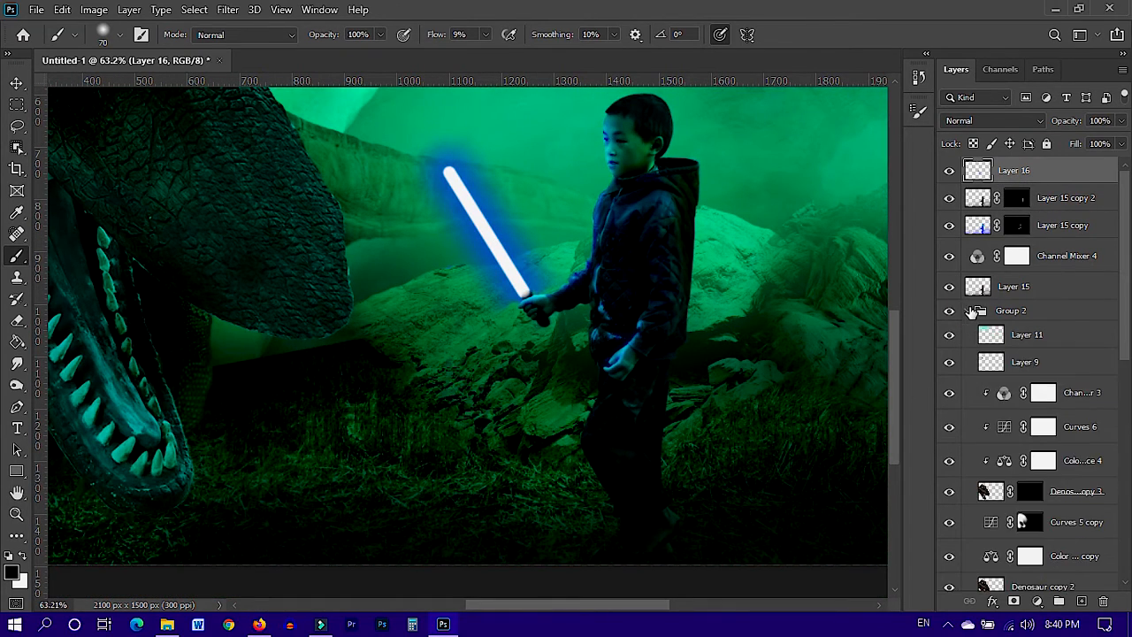
pyautogui.click(968, 311)
pyautogui.click(1057, 293)
pyautogui.hotkey('ctrl', 'shift', 'alt', 'n')
pyautogui.scroll(-2, 334, 268)
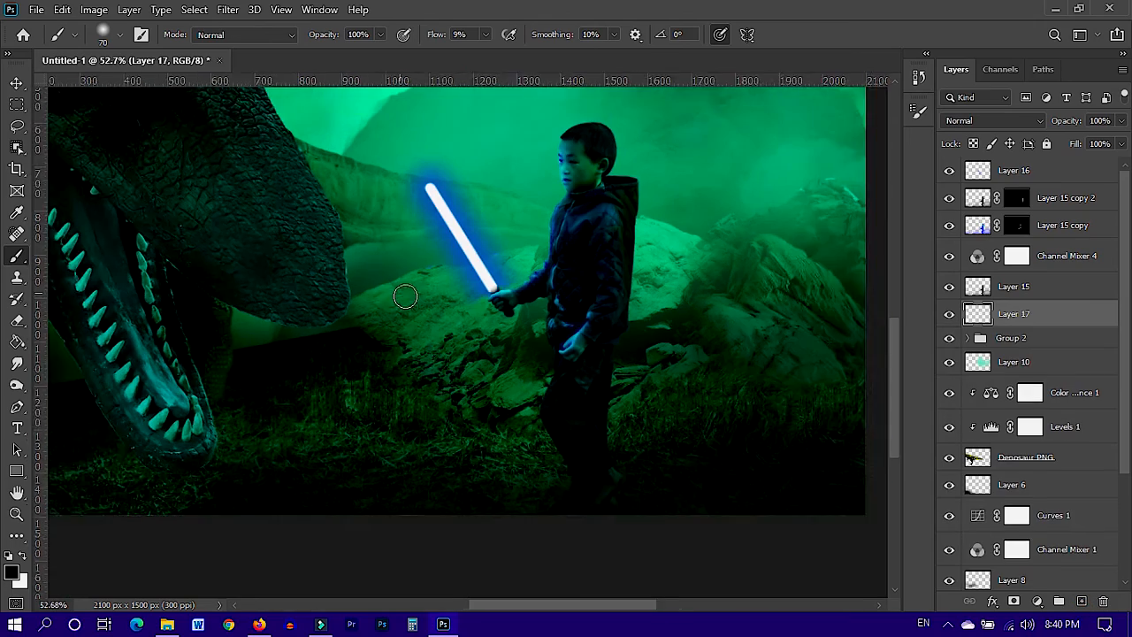
# - Reveal Denosaur copy 3 in Group 2 on the dinosaur's snout tip by painting its mask white with a 175 px brush at 9% flow
pyautogui.click(971, 340)
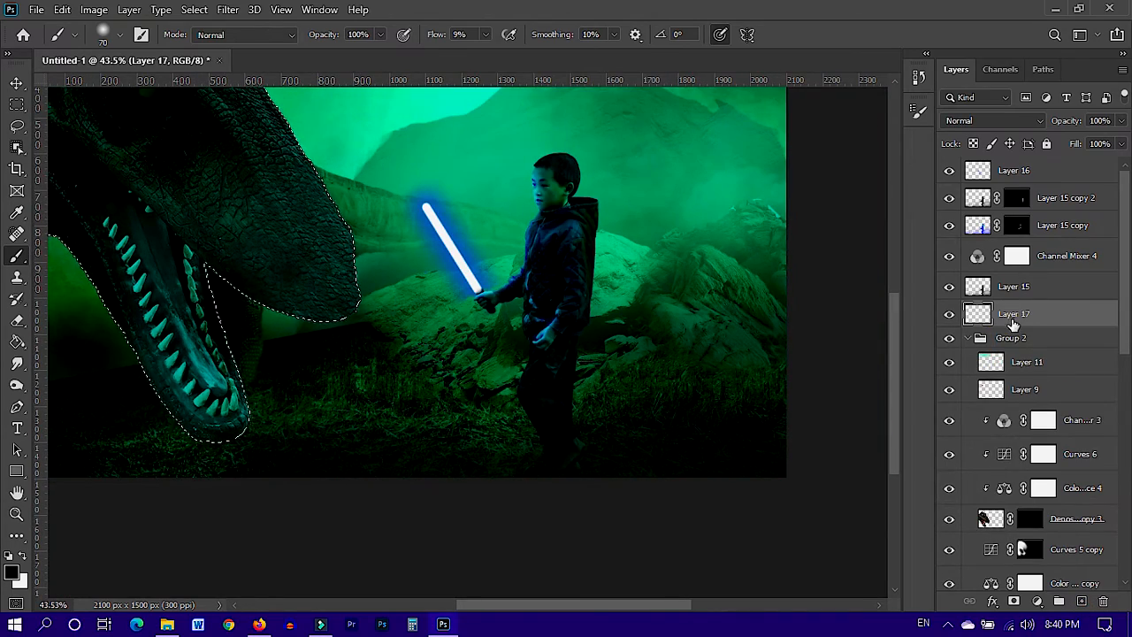
pyautogui.scroll(-1, 885, 468)
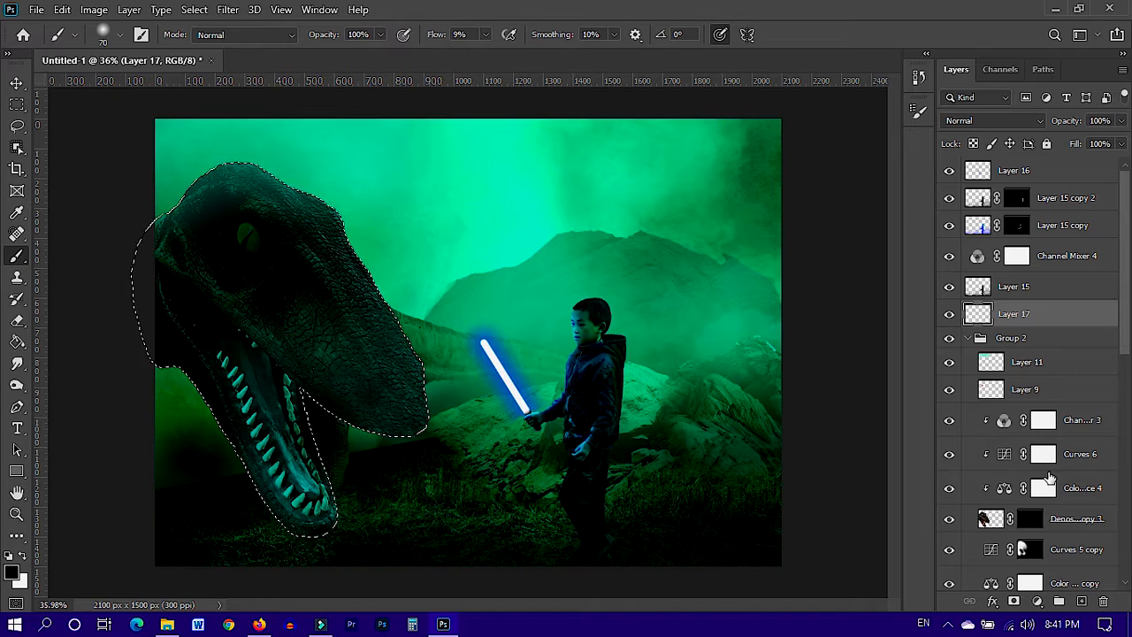
pyautogui.click(1029, 518)
pyautogui.hotkey('ctrl', 'd')
pyautogui.press('x')
pyautogui.press(']')
pyautogui.press(']')
pyautogui.moveTo(418, 409); pyautogui.dragTo(408, 370)
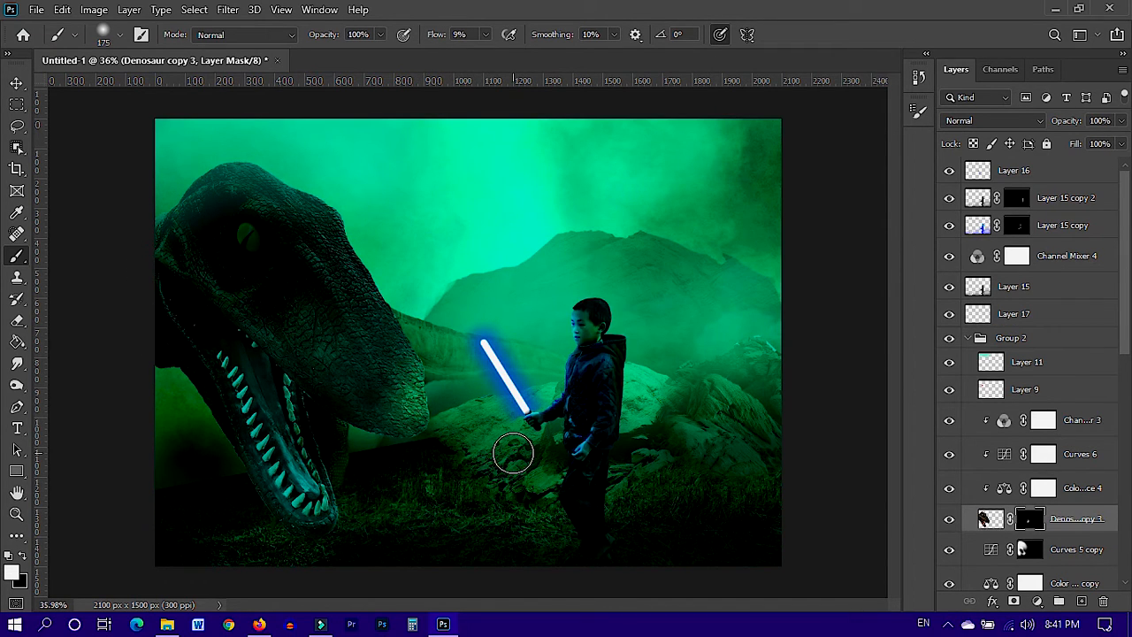
# - Shift the dinosaur's snout highlight toward blue by adjusting Color Balance 4 in Group 2
pyautogui.doubleClick(1002, 489)
pyautogui.moveTo(322, 170); pyautogui.dragTo(747, 198)
pyautogui.click(737, 345)
pyautogui.click(739, 256)
pyautogui.click(705, 283)
pyautogui.click(721, 256)
pyautogui.click(712, 270)
pyautogui.click(748, 257)
pyautogui.click(720, 296)
pyautogui.click(874, 186)
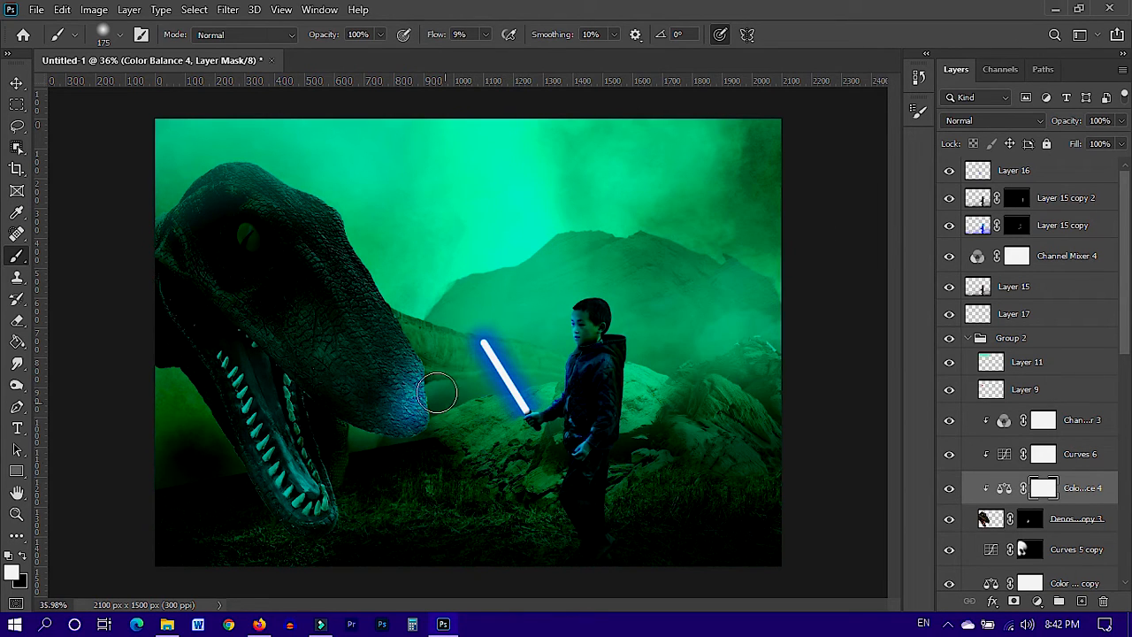
# - Refine the blue snout highlight on the Denosaur copy 3 mask at 4% flow, painting white along the snout and black to trim it
pyautogui.click(1031, 523)
pyautogui.click(486, 36)
pyautogui.moveTo(482, 51); pyautogui.dragTo(475, 51)
pyautogui.click(403, 342)
pyautogui.moveTo(403, 345); pyautogui.dragTo(430, 379)
pyautogui.scroll(-4, 625, 434)
pyautogui.scroll(3, 625, 435)
pyautogui.press('x')
pyautogui.moveTo(380, 406)
pyautogui.mouseDown()
pyautogui.moveTo(442, 451)
pyautogui.moveTo(384, 371)
pyautogui.mouseUp()
pyautogui.scroll(-1, 467, 353)
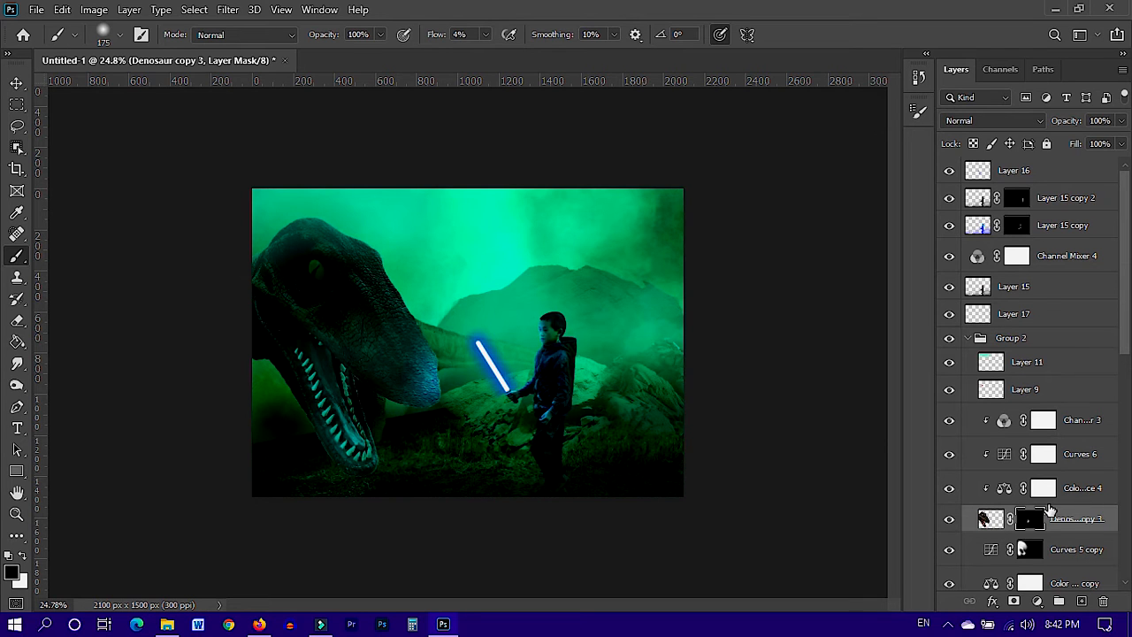
# - Extend the blue light onto the dinosaur's lower jaw by painting the same mask white at 12% flow
pyautogui.scroll(1, 336, 518)
pyautogui.click(486, 36)
pyautogui.moveTo(475, 51); pyautogui.dragTo(491, 52)
pyautogui.moveTo(332, 492)
pyautogui.mouseDown()
pyautogui.moveTo(325, 443)
pyautogui.moveTo(336, 542)
pyautogui.moveTo(335, 486)
pyautogui.mouseUp()
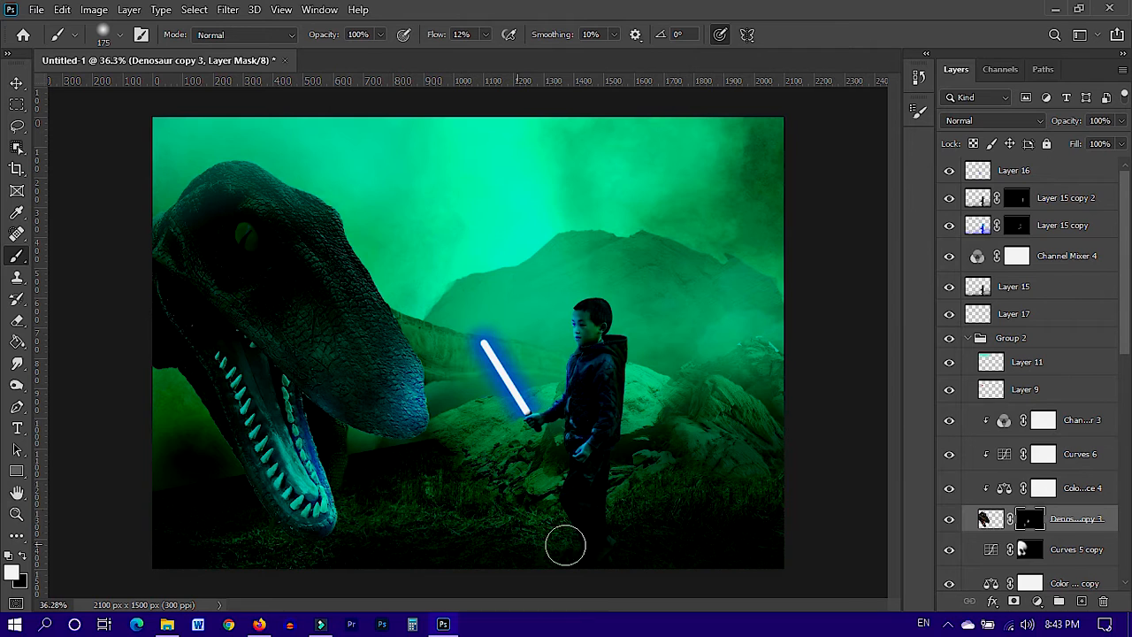
# - Paint a soft blue #3f7ff6 glow on Layer 17 around the lightsaber and across the grass, using 500 and 400 px brushes at 12% flow
pyautogui.press(']')
pyautogui.press(']')
pyautogui.press(']')
pyautogui.press(']')
pyautogui.press(']')
pyautogui.click(1006, 316)
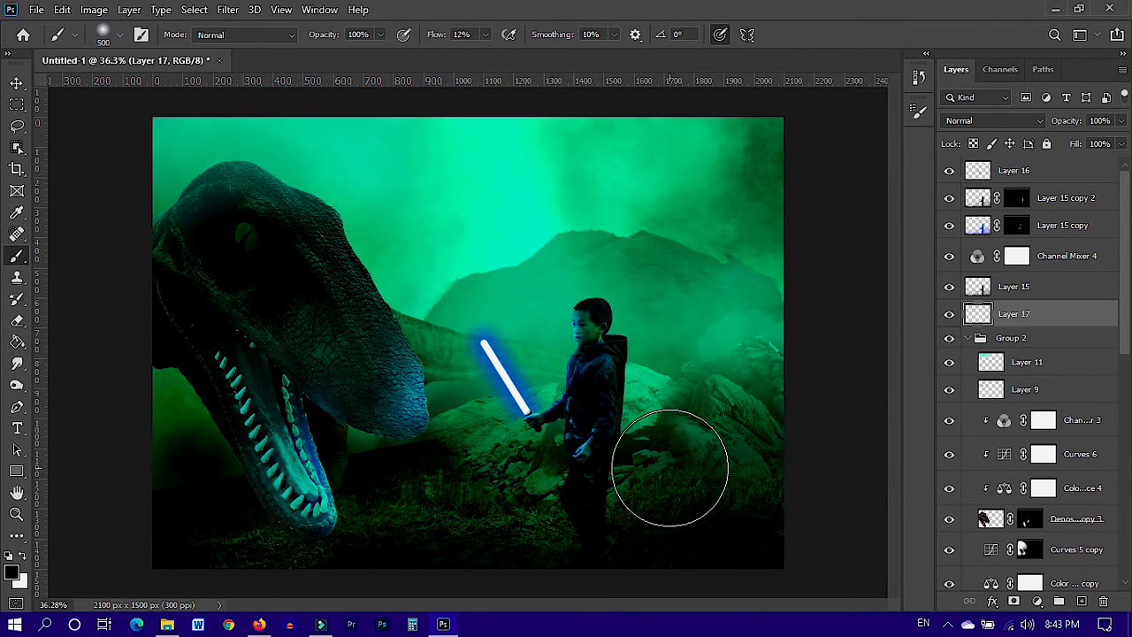
pyautogui.click(12, 573)
pyautogui.click(842, 202)
pyautogui.click(810, 128)
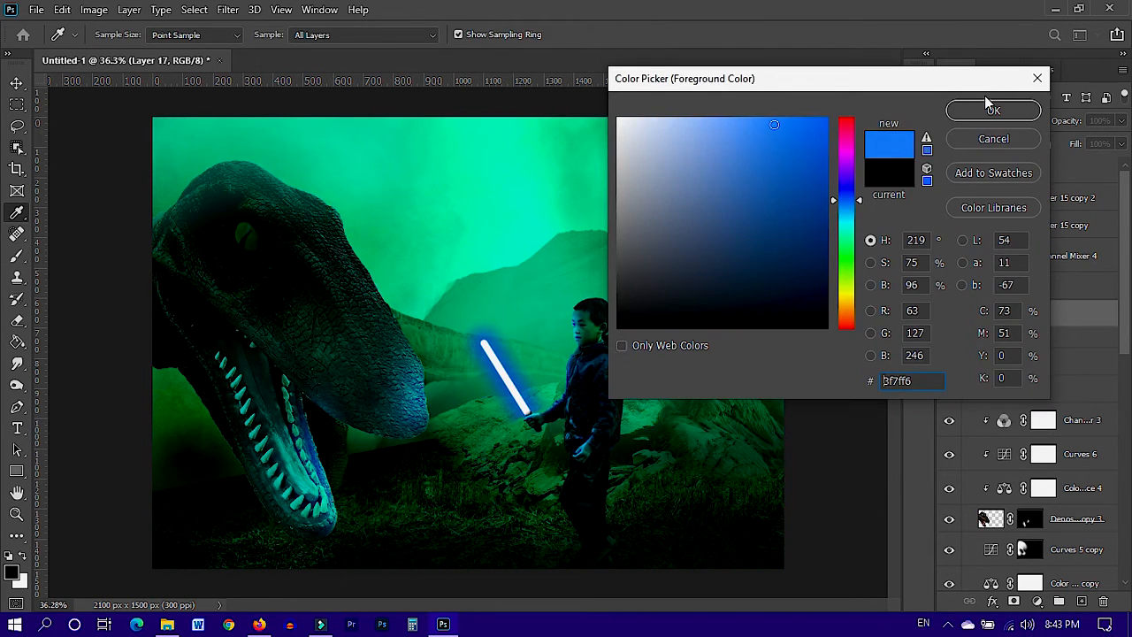
pyautogui.click(993, 111)
pyautogui.click(440, 354)
pyautogui.press('[')
pyautogui.press('[')
pyautogui.click(534, 503)
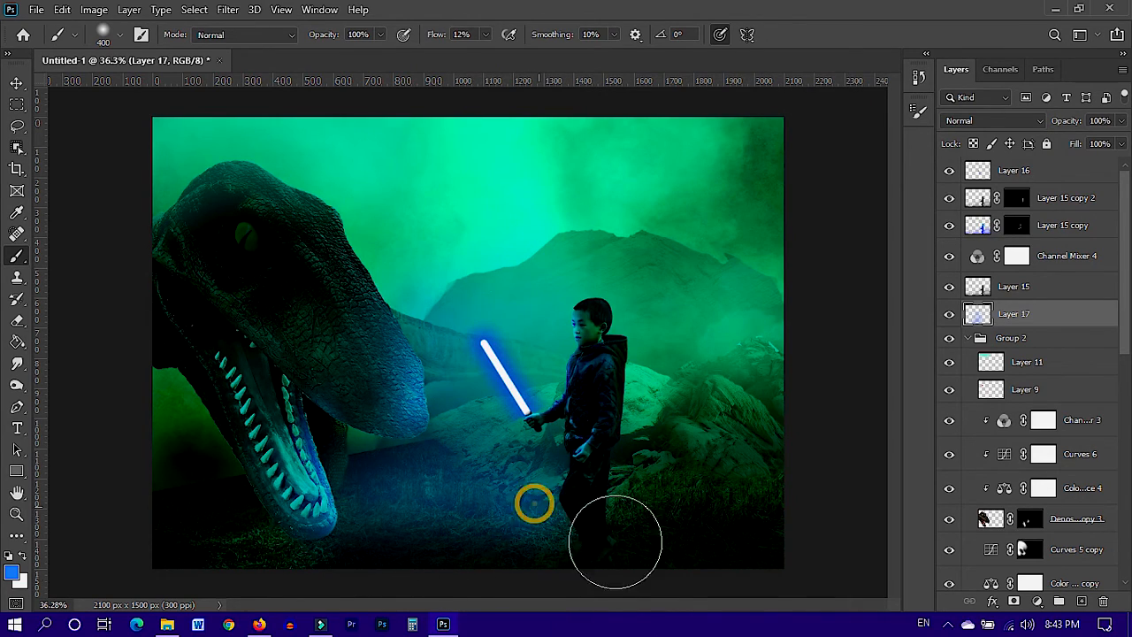
# - Paint blue rim light down the front of the boy's legs on the Layer 15 copy mask, using a 45 px brush at 53% flow, and mask the spill
pyautogui.scroll(7, 556, 502)
pyautogui.click(1019, 225)
pyautogui.press('d')
pyautogui.press('[')
pyautogui.press('[')
pyautogui.press('[')
pyautogui.press('[')
pyautogui.press('[')
pyautogui.press('[')
pyautogui.press('[')
pyautogui.press('[')
pyautogui.press('[')
pyautogui.press('[')
pyautogui.click(952, 227)
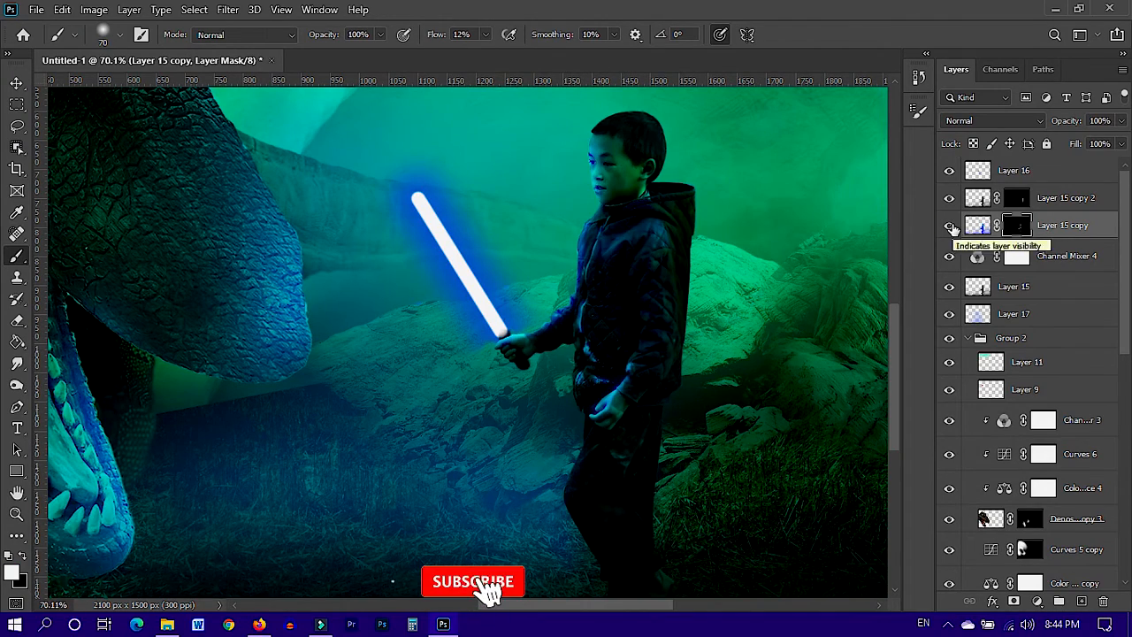
pyautogui.scroll(3, 539, 531)
pyautogui.moveTo(437, 34); pyautogui.dragTo(829, 33)
pyautogui.press('[')
pyautogui.press('[')
pyautogui.press('[')
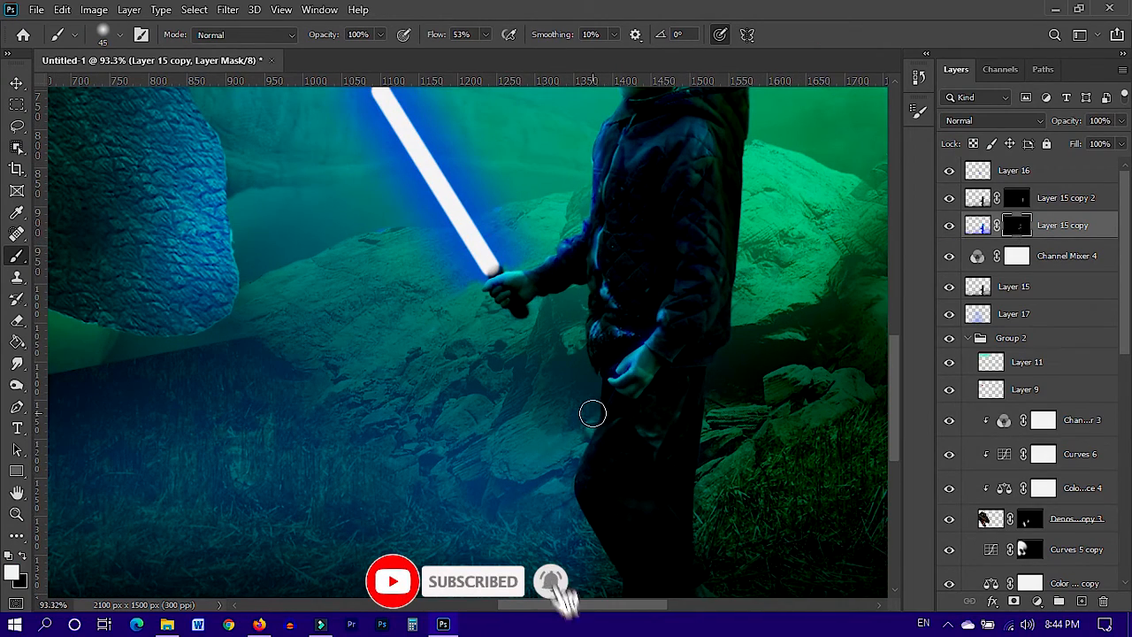
pyautogui.moveTo(576, 311)
pyautogui.mouseDown()
pyautogui.moveTo(590, 386)
pyautogui.moveTo(561, 484)
pyautogui.moveTo(576, 532)
pyautogui.mouseUp()
pyautogui.moveTo(571, 534)
pyautogui.mouseDown()
pyautogui.moveTo(518, 405)
pyautogui.moveTo(544, 444)
pyautogui.mouseUp()
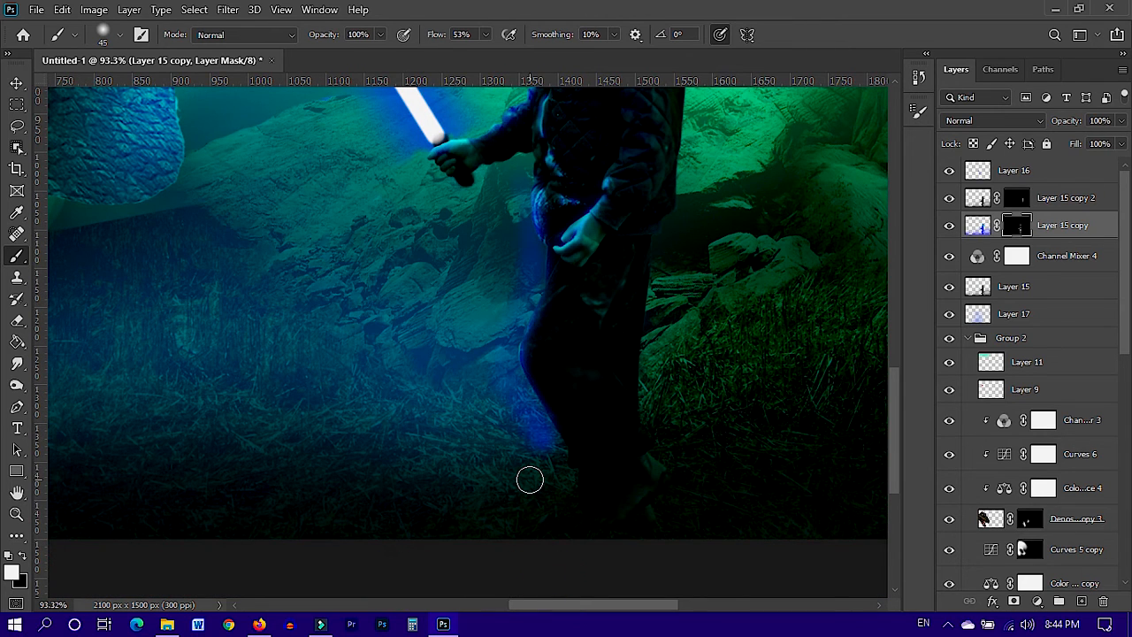
pyautogui.press('x')
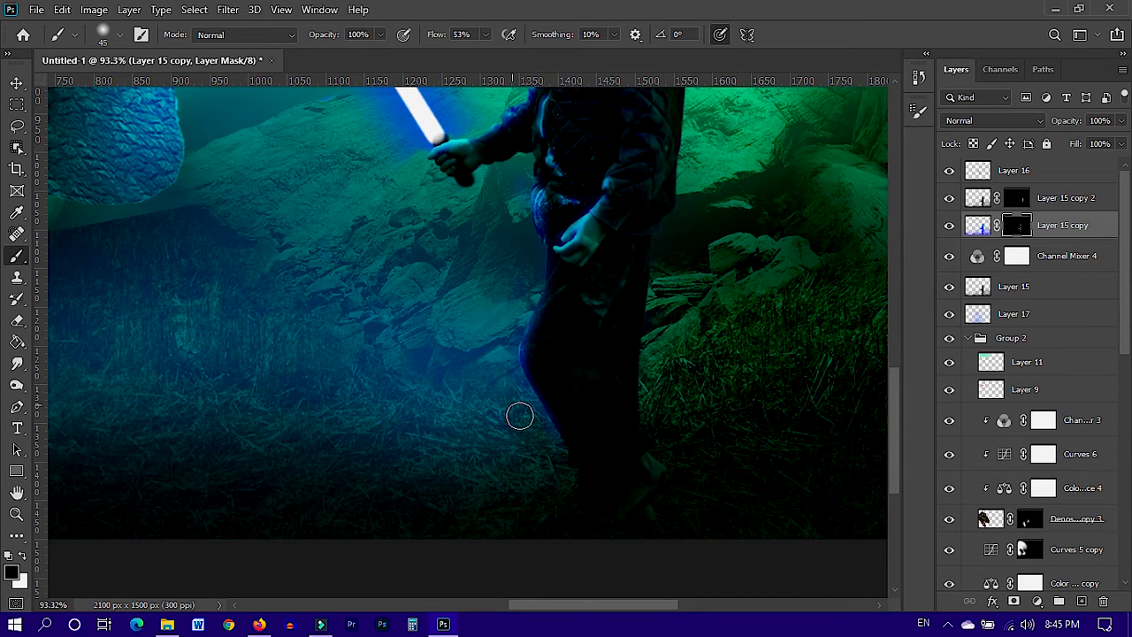
pyautogui.hotkey('ctrl', '0')
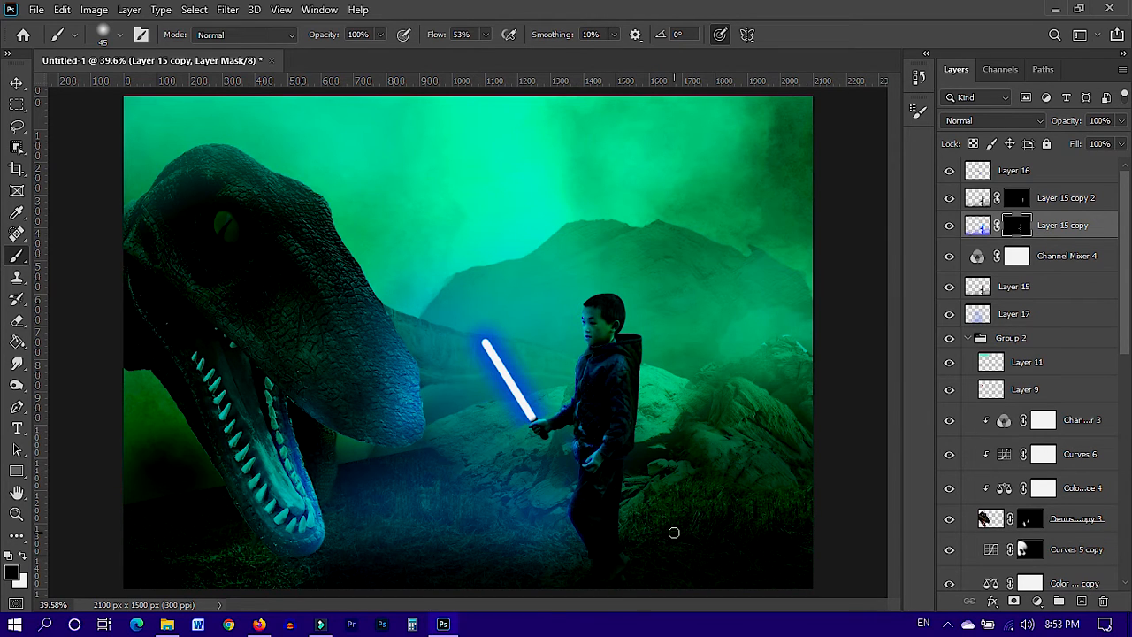
# - Compare the image with Layer 16 and Layer 17 hidden and shown, and look through the layer stack with Group 2 and Group 1 collapsed
pyautogui.click(1026, 176)
pyautogui.press('e')
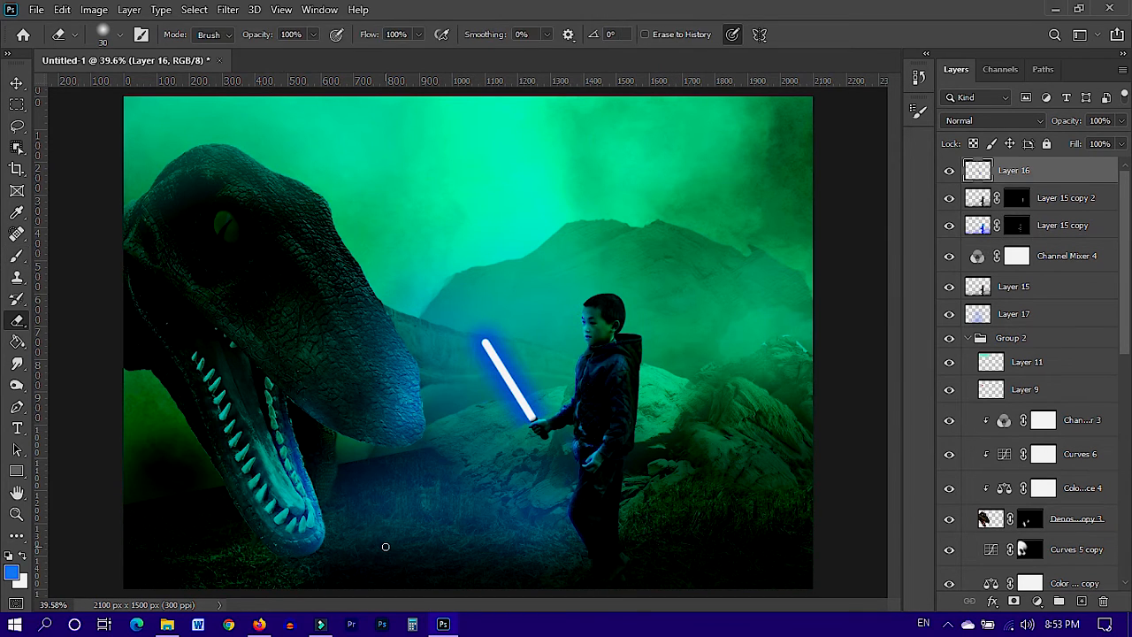
pyautogui.click(950, 171)
pyautogui.click(950, 171)
pyautogui.click(949, 314)
pyautogui.click(949, 314)
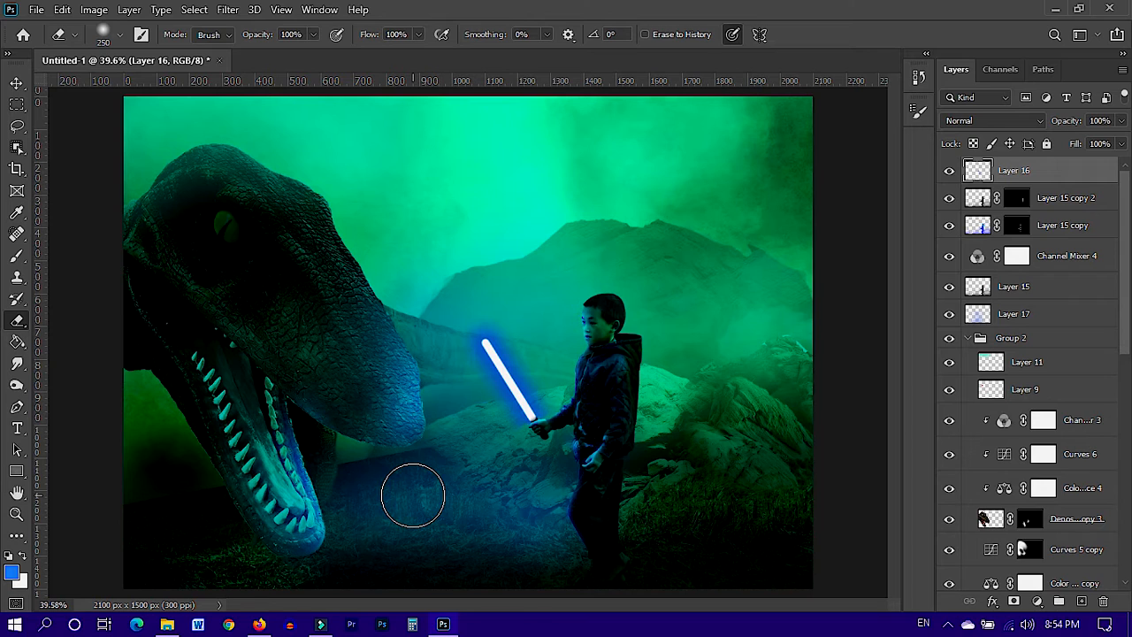
pyautogui.click(969, 338)
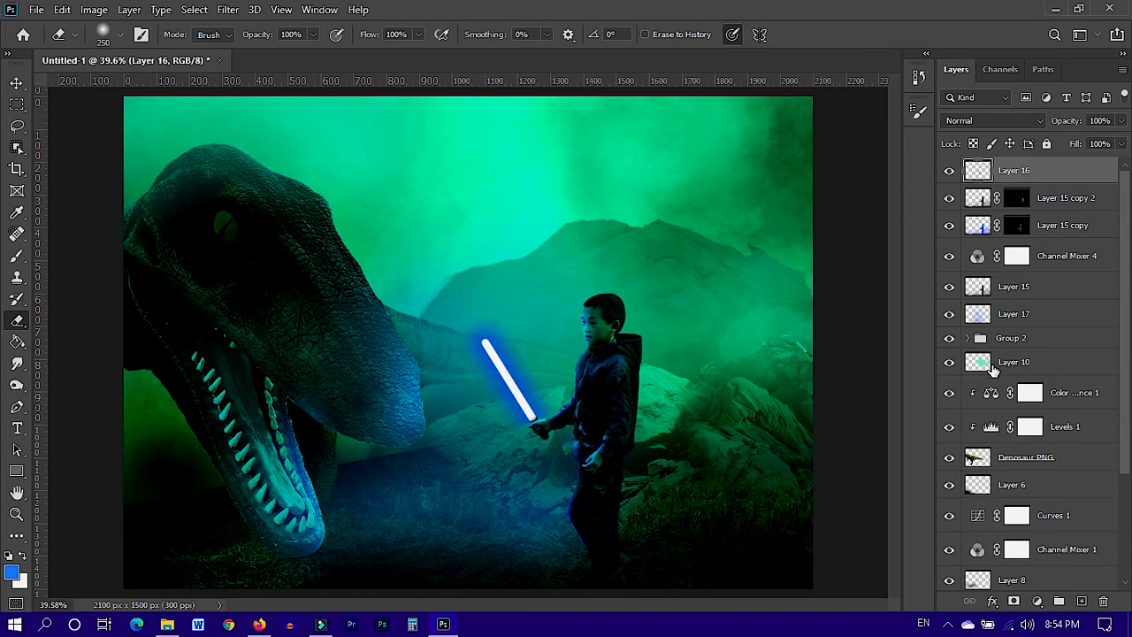
pyautogui.scroll(-3, 992, 370)
pyautogui.click(969, 495)
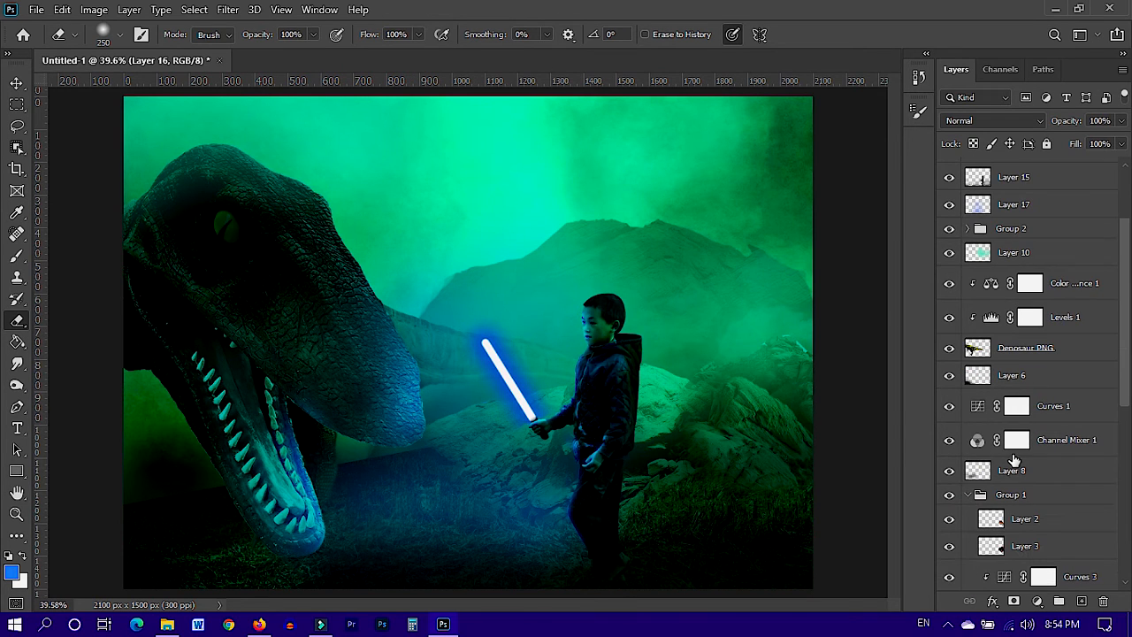
pyautogui.scroll(3, 1068, 181)
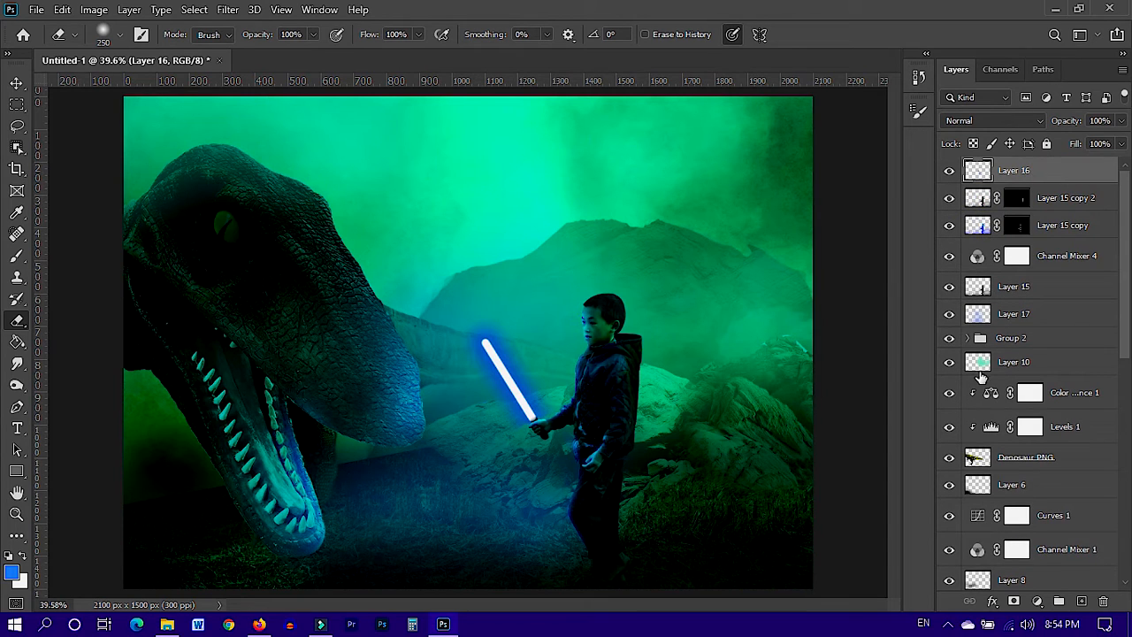
# - Add a blank layer above Layer 16 and paint a black vignette around the image edges with a 900 px brush at 53% flow
pyautogui.click(1081, 601)
pyautogui.press('b')
pyautogui.click(8, 557)
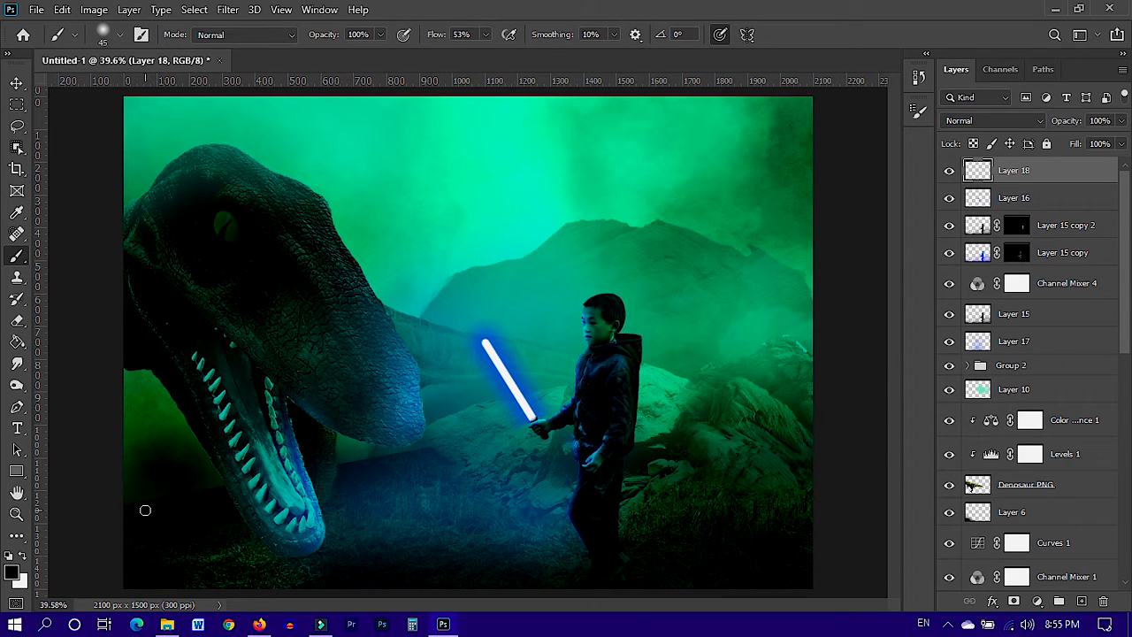
pyautogui.press(']')
pyautogui.press(']')
pyautogui.press(']')
pyautogui.press(']')
pyautogui.press(']')
pyautogui.press(']')
pyautogui.press(']')
pyautogui.press(']')
pyautogui.press(']')
pyautogui.press(']')
pyautogui.press(']')
pyautogui.press(']')
pyautogui.press(']')
pyautogui.moveTo(168, 132)
pyautogui.mouseDown()
pyautogui.moveTo(885, 124)
pyautogui.moveTo(935, 518)
pyautogui.mouseUp()
pyautogui.click(132, 132)
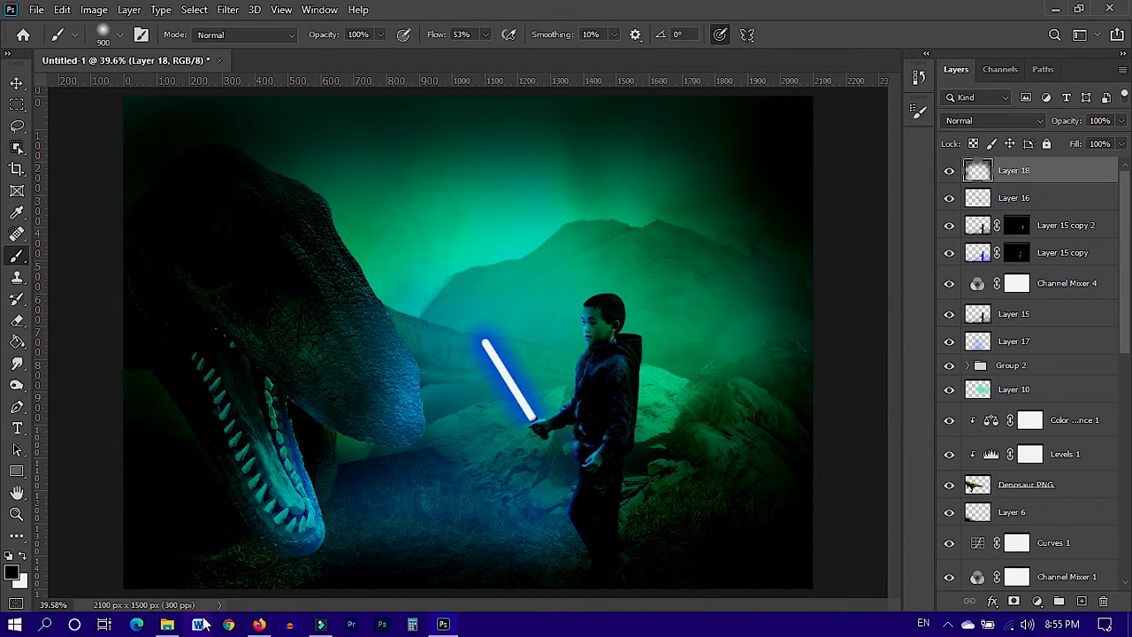
# - Undo the last vignette stroke and repaint black down the image's left edge over the dinosaur's head
pyautogui.press('e')
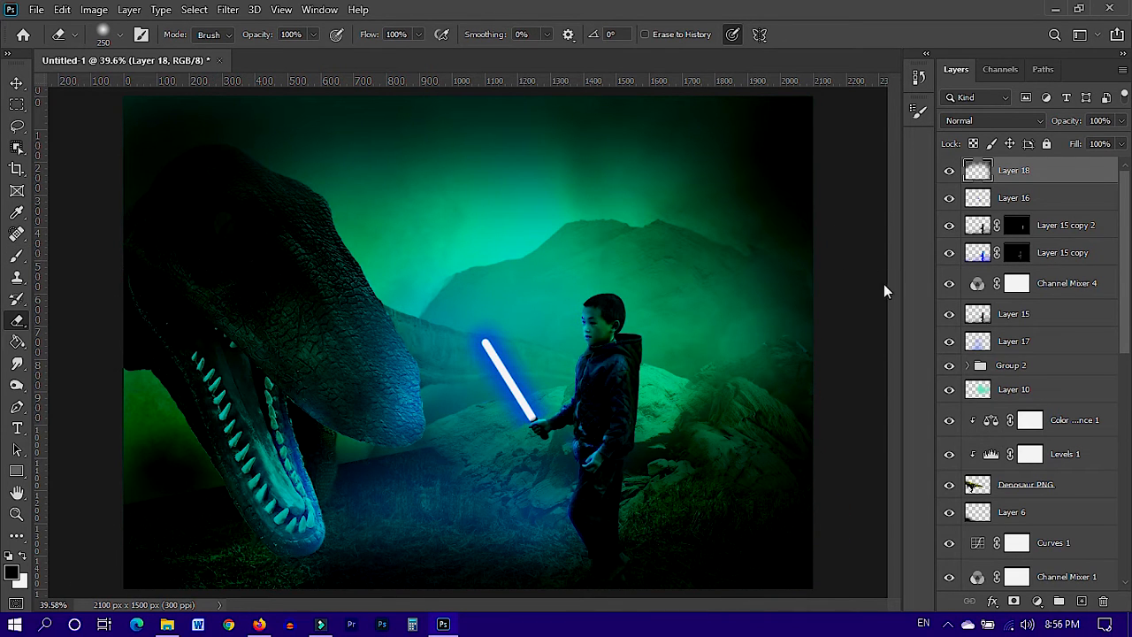
pyautogui.hotkey('ctrl', 'z')
pyautogui.press('b')
pyautogui.moveTo(193, 475)
pyautogui.mouseDown()
pyautogui.moveTo(142, 248)
pyautogui.moveTo(202, 147)
pyautogui.mouseUp()
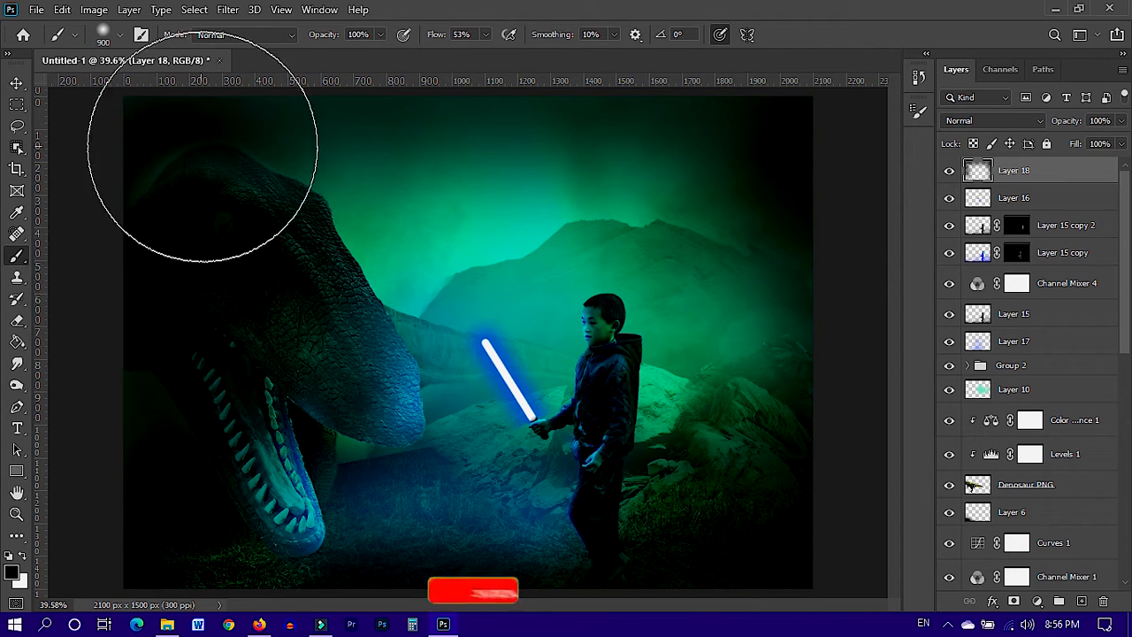
# - Darken the top and right edges on Layer 18, and set its fill to 91% and opacity to 89%
pyautogui.click(1121, 144)
pyautogui.moveTo(1119, 163)
pyautogui.mouseDown()
pyautogui.moveTo(1109, 163)
pyautogui.moveTo(1122, 163)
pyautogui.mouseUp()
pyautogui.moveTo(688, 111); pyautogui.dragTo(416, 132)
pyautogui.moveTo(806, 424); pyautogui.dragTo(788, 310)
pyautogui.click(1121, 143)
pyautogui.moveTo(1120, 164)
pyautogui.mouseDown()
pyautogui.moveTo(1106, 167)
pyautogui.moveTo(1124, 168)
pyautogui.moveTo(1112, 141)
pyautogui.mouseUp()
pyautogui.click(1119, 143)
pyautogui.click(1121, 121)
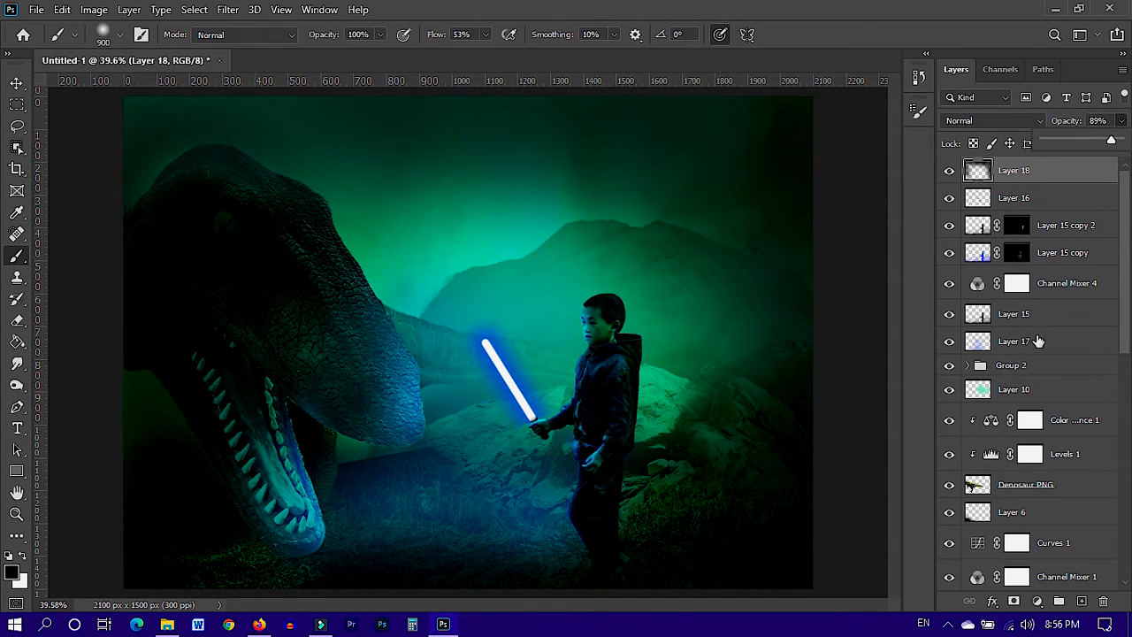
pyautogui.click(1035, 206)
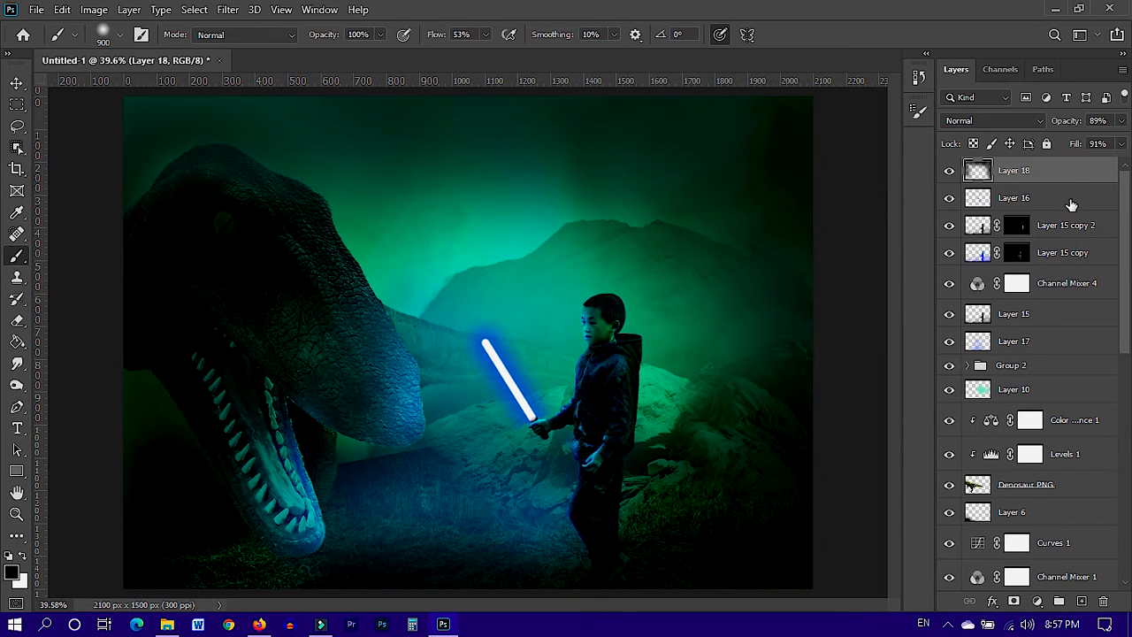
# - Group the boy and lightsaber layers from Layer 17 up to Layer 16
pyautogui.click(1035, 201)
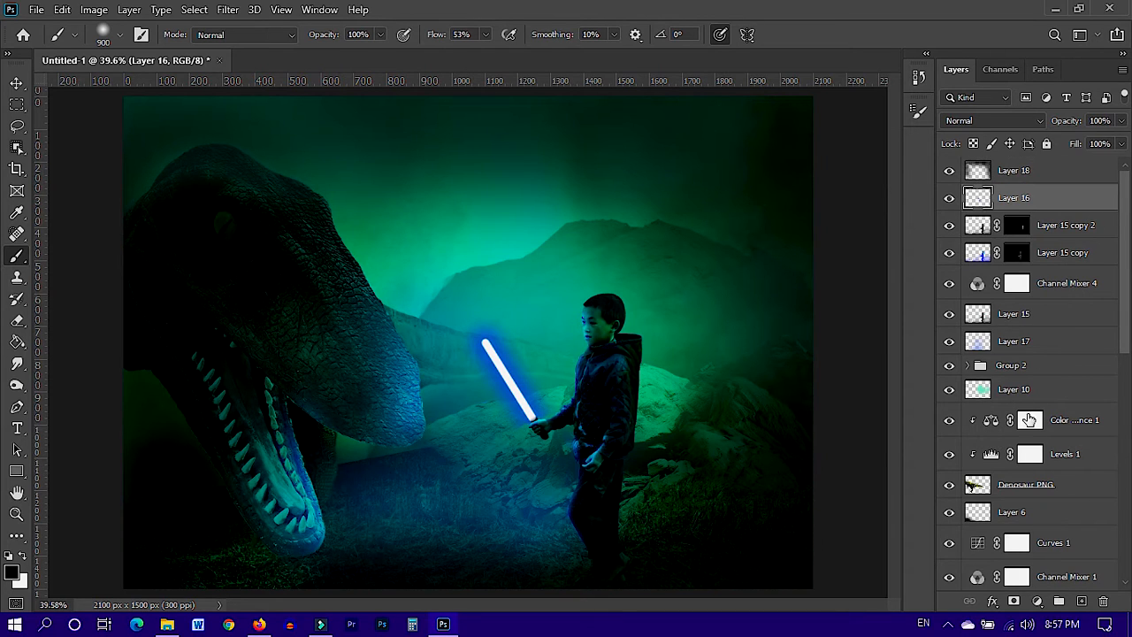
pyautogui.click(1047, 348)
pyautogui.keyDown('shift'); pyautogui.click(1046, 193); pyautogui.keyUp('shift')
pyautogui.hotkey('ctrl', 'g')
# - Move the Layer 18 vignette below Layer 10 and compare the image with Layer 10 hidden and shown
pyautogui.moveTo(1014, 218); pyautogui.dragTo(1049, 249)
pyautogui.click(949, 212)
pyautogui.click(949, 212)
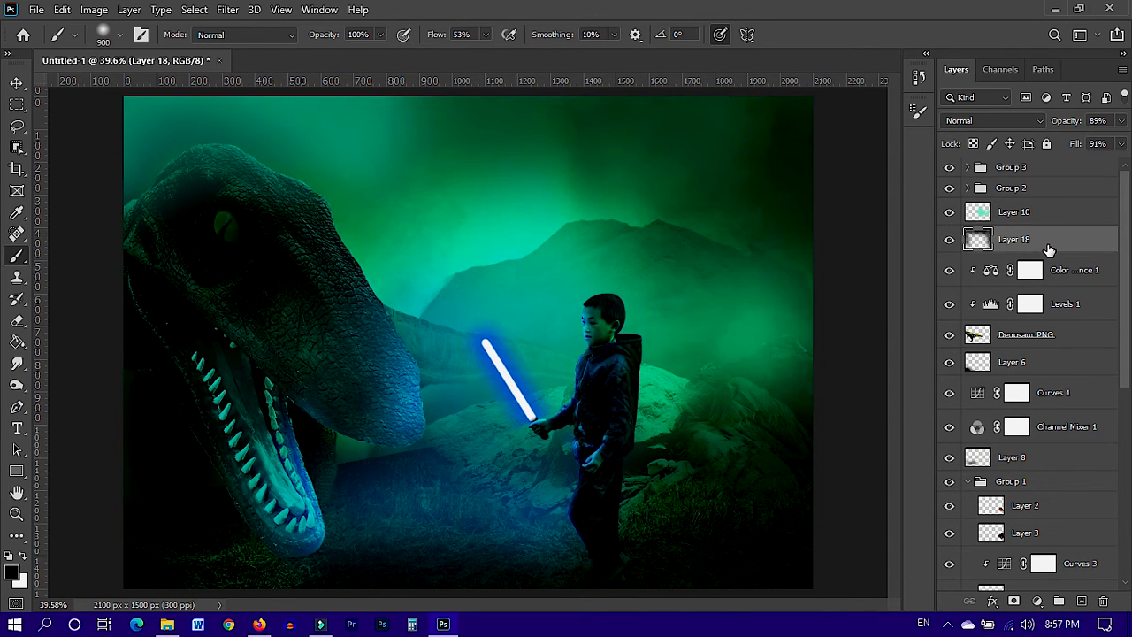
pyautogui.scroll(-6, 1039, 333)
pyautogui.scroll(6, 1037, 332)
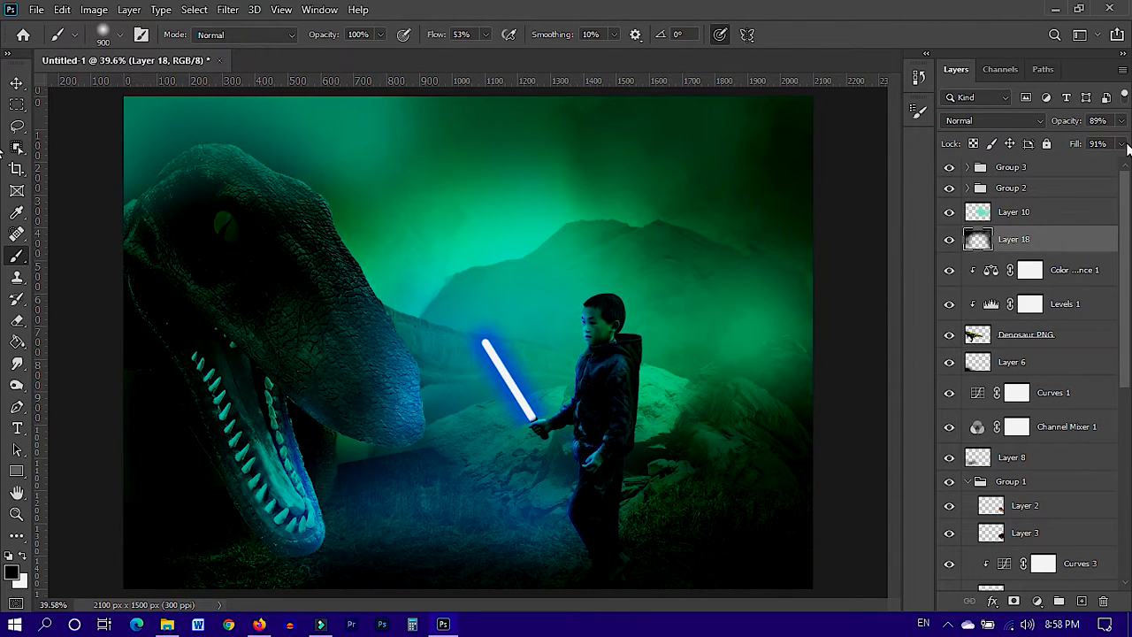
# - Delete Layer 11 from Group 2 and collapse the group
pyautogui.click(969, 168)
pyautogui.click(968, 168)
pyautogui.click(969, 189)
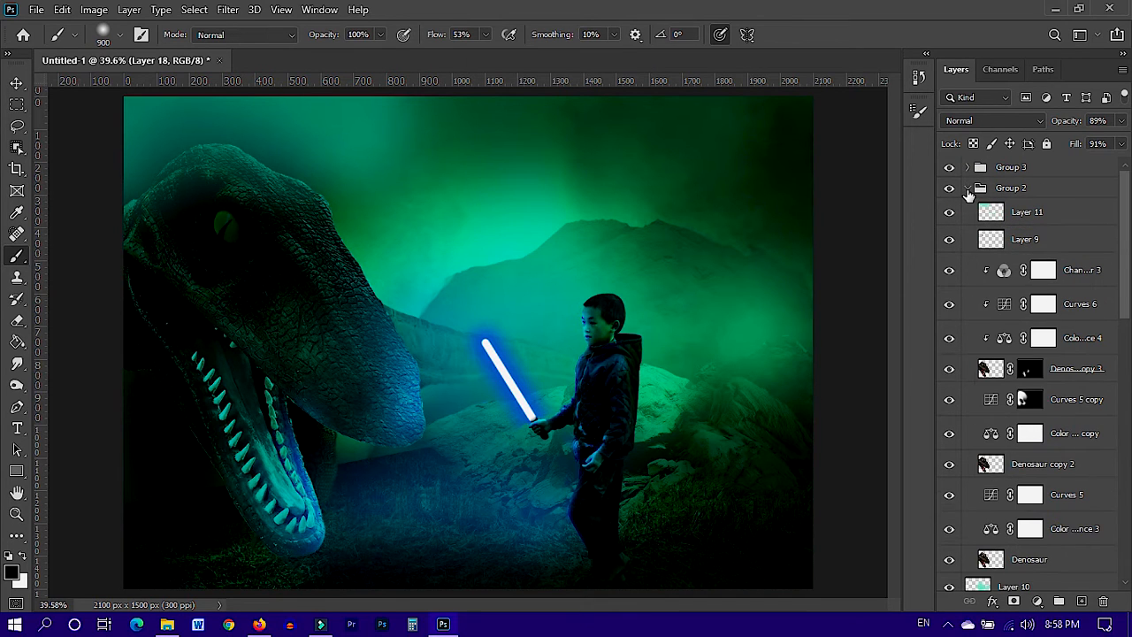
pyautogui.click(949, 213)
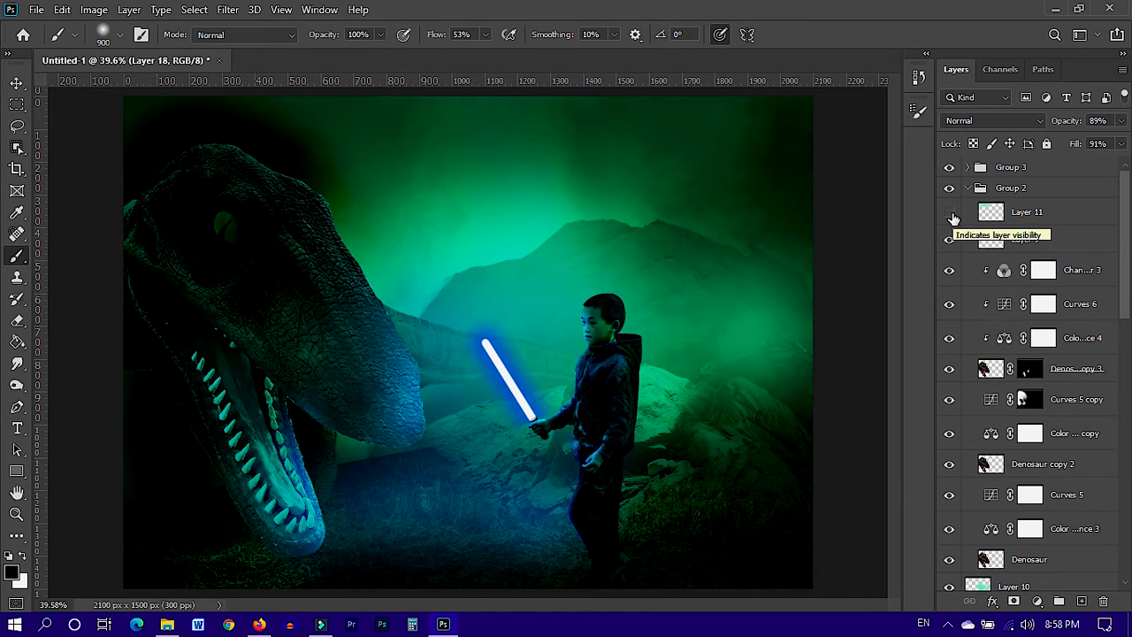
pyautogui.click(950, 215)
pyautogui.moveTo(998, 214); pyautogui.dragTo(1103, 598)
pyautogui.scroll(1, 1019, 296)
pyautogui.click(968, 189)
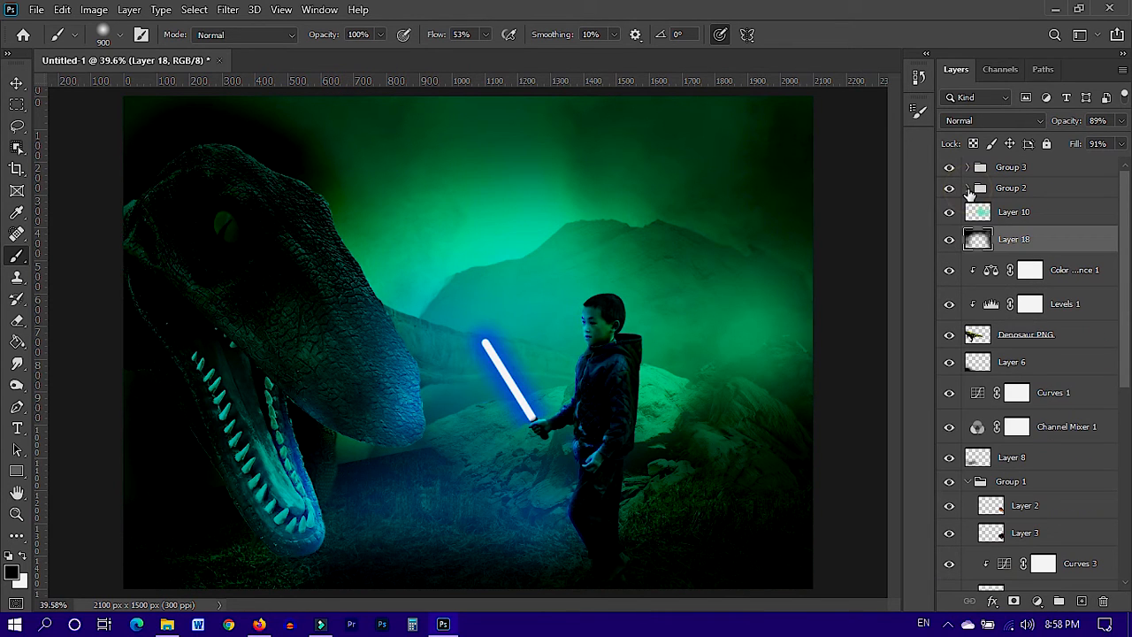
# - Erase the green mist on Layer 10 over the right-hand rocks and edge with a 600 px soft eraser
pyautogui.click(949, 212)
pyautogui.click(949, 213)
pyautogui.click(978, 213)
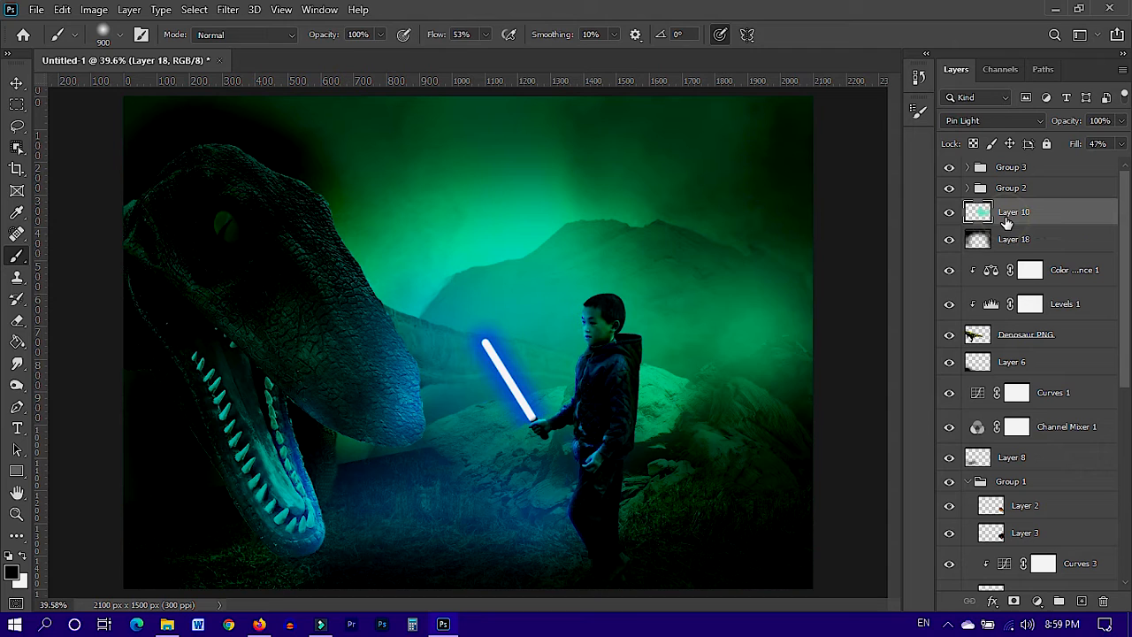
pyautogui.press('e')
pyautogui.hotkey('ctrl', 'z')
pyautogui.moveTo(804, 296)
pyautogui.mouseDown()
pyautogui.moveTo(788, 380)
pyautogui.moveTo(784, 256)
pyautogui.moveTo(755, 382)
pyautogui.mouseUp()
pyautogui.press(']')
pyautogui.press(']')
pyautogui.press(']')
pyautogui.press(']')
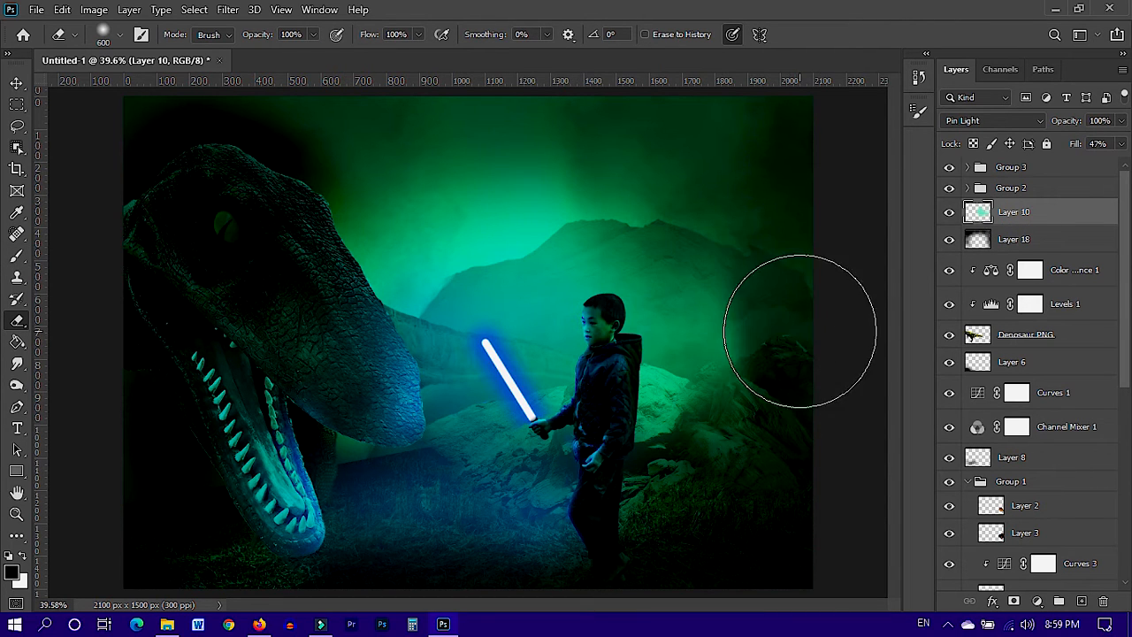
pyautogui.moveTo(802, 331); pyautogui.dragTo(789, 253)
pyautogui.moveTo(832, 318); pyautogui.dragTo(792, 376)
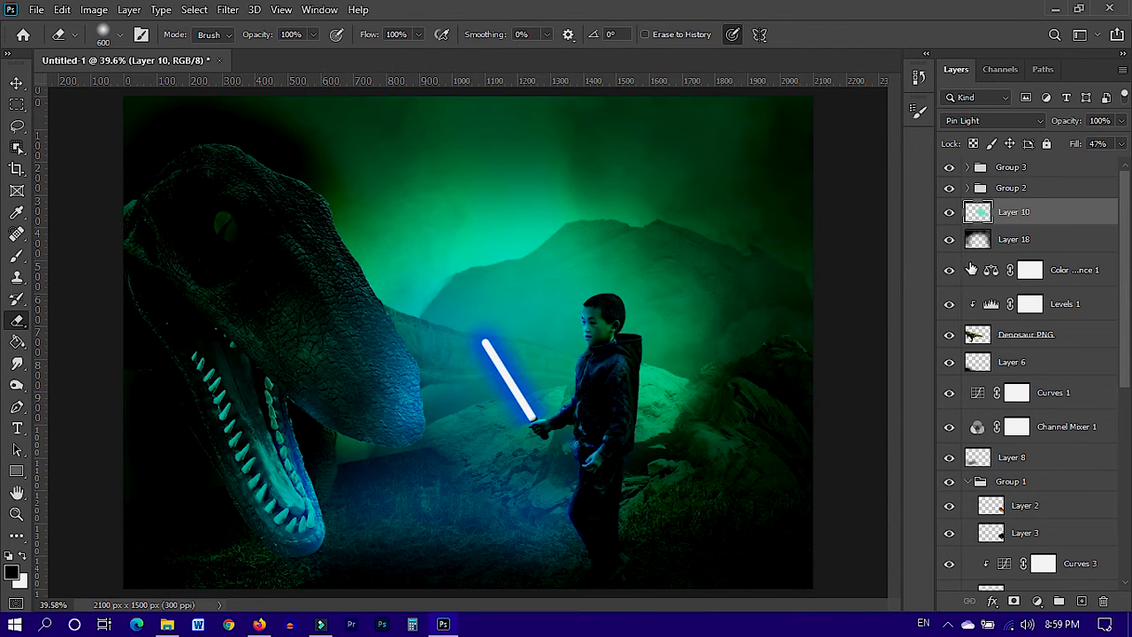
# - Group the layers from Color Balance 1 down to Layer 8
pyautogui.click(1064, 270)
pyautogui.keyDown('shift'); pyautogui.click(1055, 458); pyautogui.keyUp('shift')
pyautogui.keyDown('shift'); pyautogui.click(1058, 431); pyautogui.keyUp('shift')
pyautogui.keyDown('shift'); pyautogui.click(1044, 466); pyautogui.keyUp('shift')
pyautogui.hotkey('ctrl', 'g')
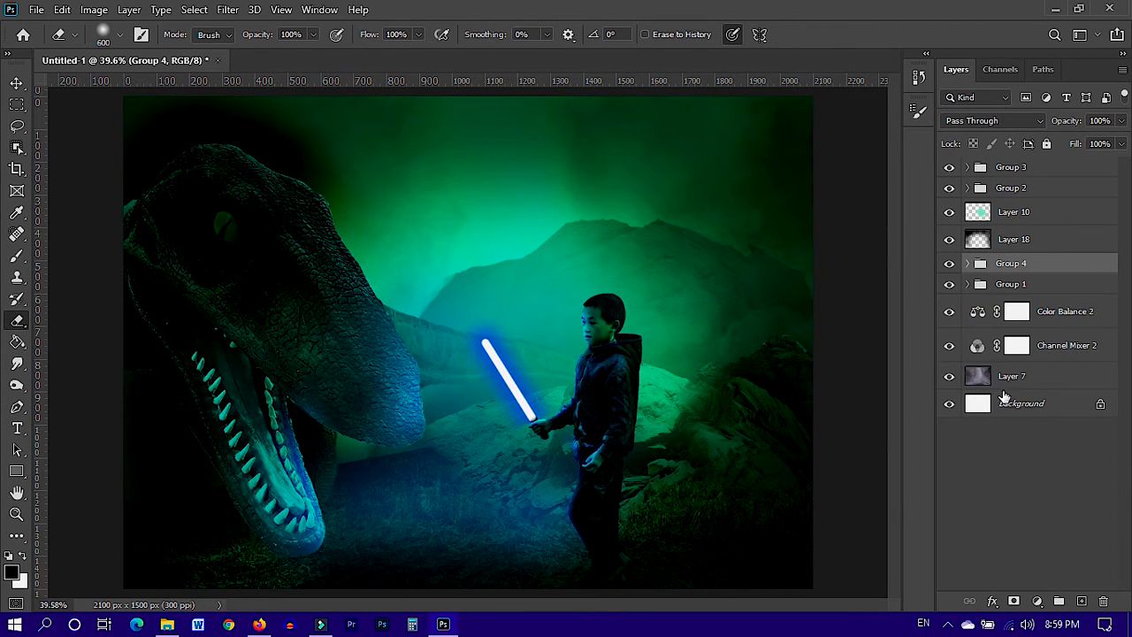
# - Select the entire canvas on Layer 18 and clear its vignette painting
pyautogui.click(951, 241)
pyautogui.hotkey('ctrl', 'a')
pyautogui.press('Delete')
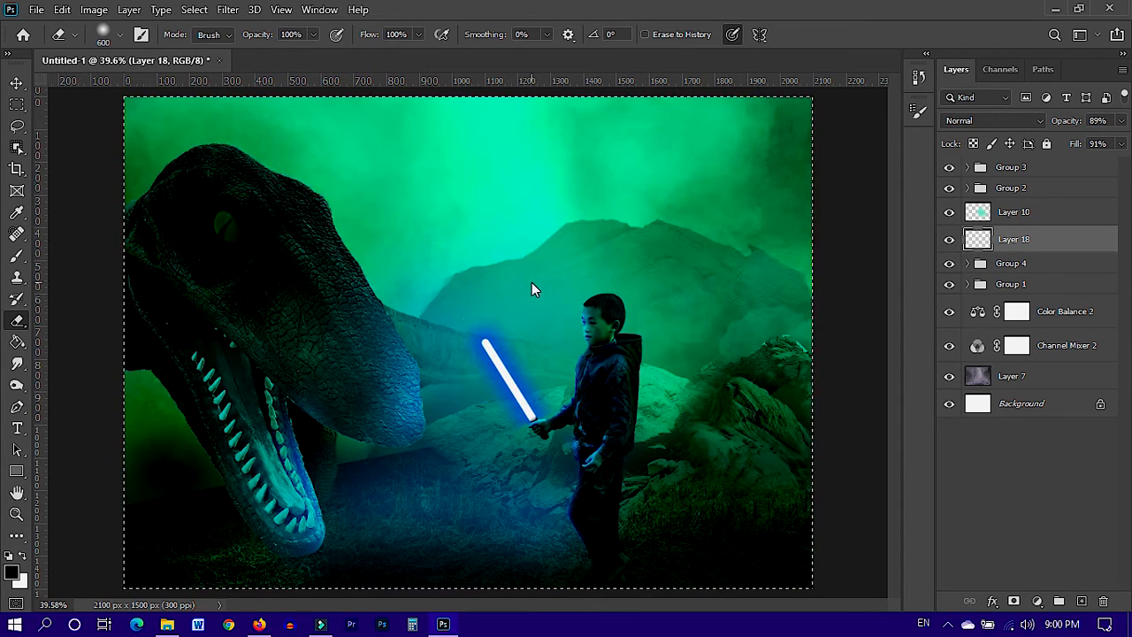
# - Repaint the dark vignette on Layer 18 with a soft black brush over the sky and outer edges of the scene
pyautogui.press('b')
pyautogui.moveTo(829, 278)
pyautogui.mouseDown()
pyautogui.moveTo(834, 165)
pyautogui.moveTo(587, 94)
pyautogui.moveTo(149, 131)
pyautogui.moveTo(51, 89)
pyautogui.moveTo(165, 493)
pyautogui.moveTo(758, 519)
pyautogui.moveTo(929, 513)
pyautogui.mouseUp()
pyautogui.press('[')
pyautogui.press('[')
pyautogui.press('[')
pyautogui.press('[')
pyautogui.press('[')
pyautogui.press('[')
pyautogui.press('[')
pyautogui.press('[')
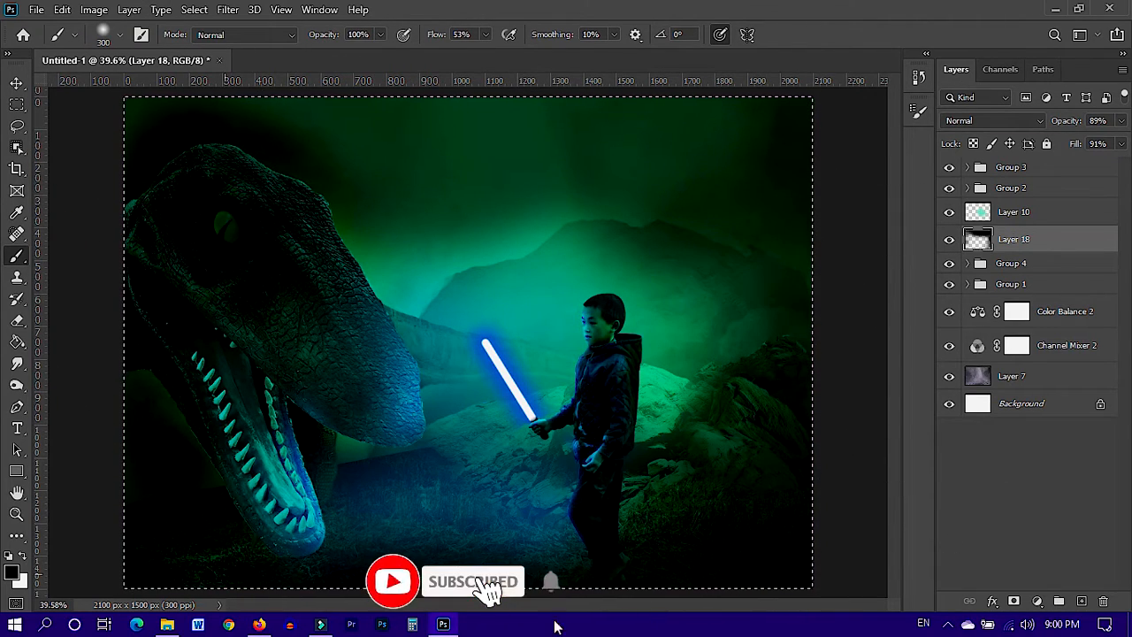
# - Compare the image with Group 3 hidden and shown
pyautogui.click(1031, 170)
pyautogui.click(951, 168)
pyautogui.click(951, 169)
pyautogui.click(951, 169)
pyautogui.click(951, 168)
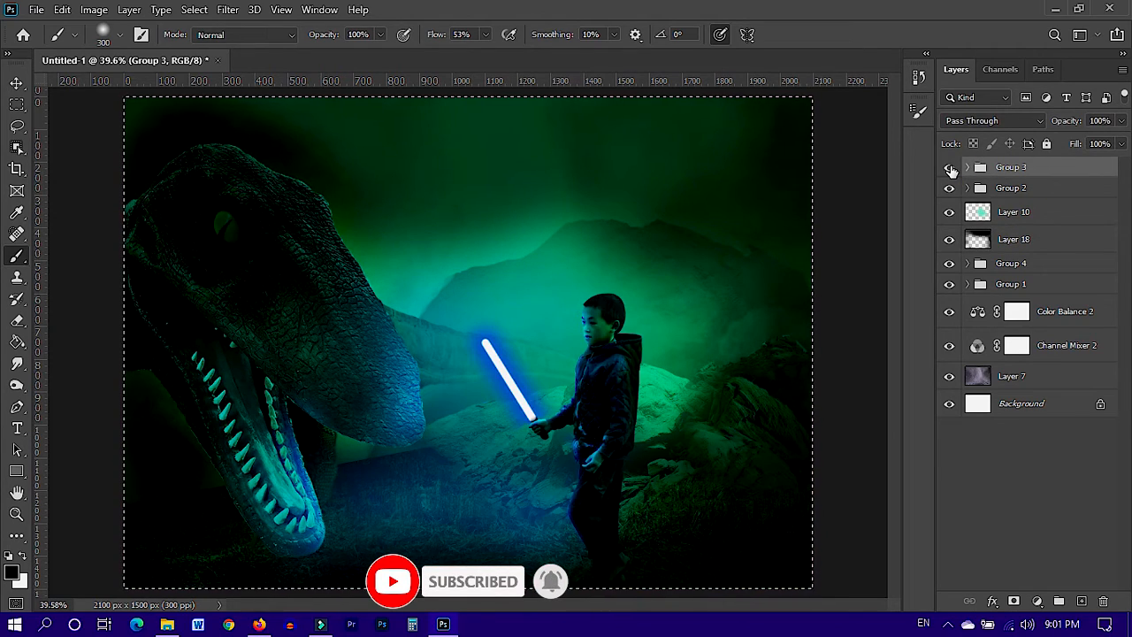
pyautogui.click(951, 168)
pyautogui.click(951, 168)
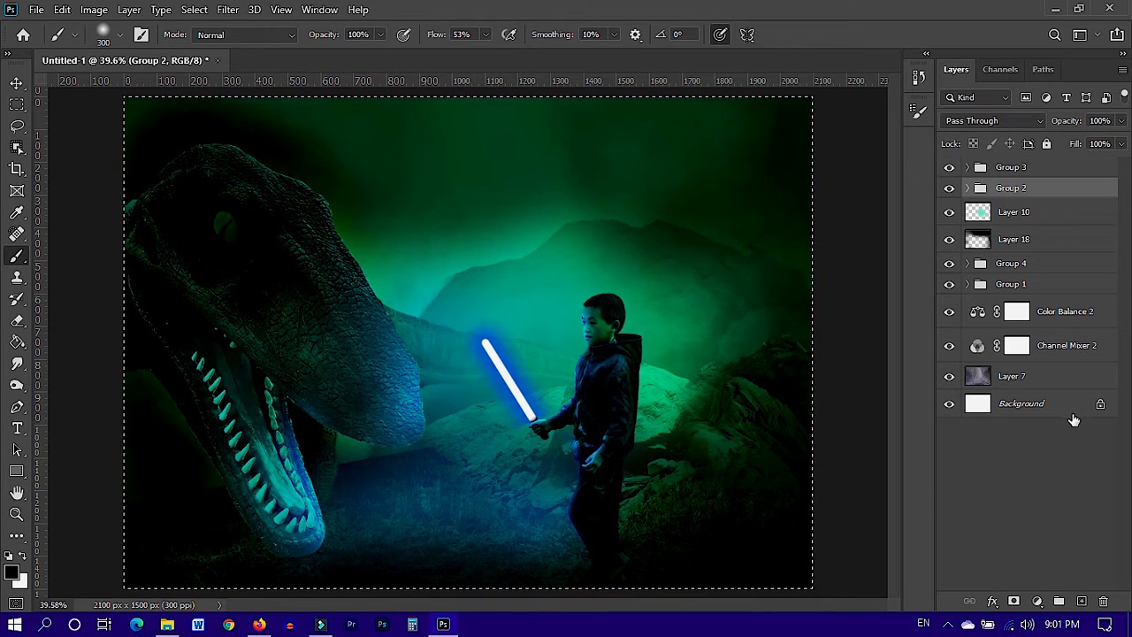
# - Add a new layer above Group 2 and lower its fill to 58%
pyautogui.click(1081, 601)
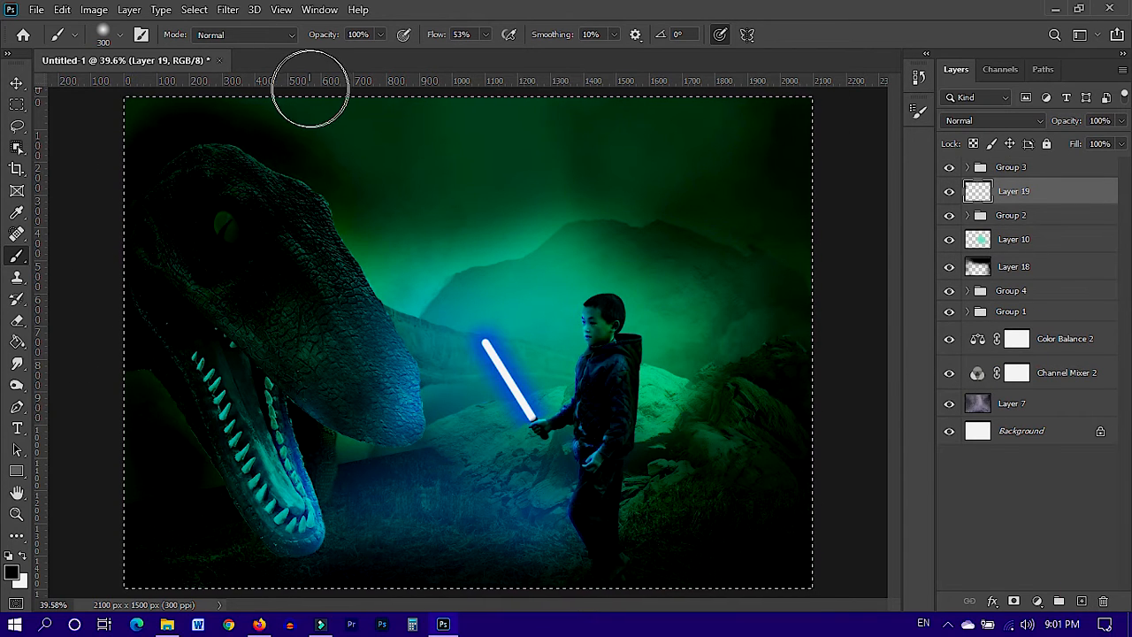
pyautogui.moveTo(1121, 145); pyautogui.dragTo(1099, 168)
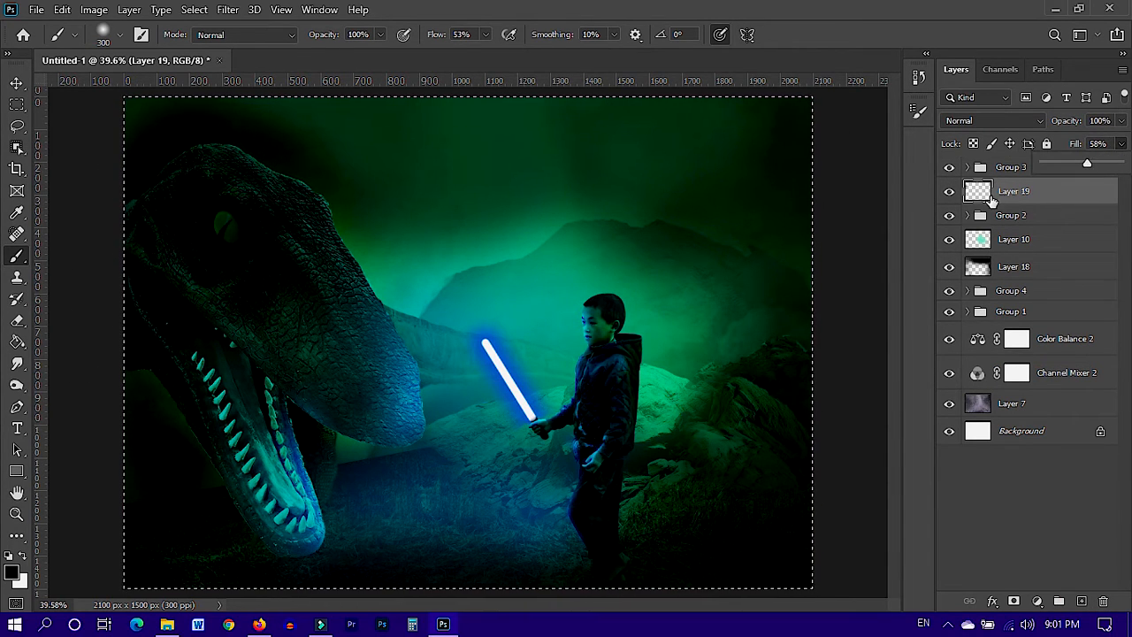
# - Inspect the contents of Groups 3 and 2, comparing the dinosaur with Layer 9 and Curves 5 copy hidden and shown
pyautogui.click(966, 169)
pyautogui.click(968, 168)
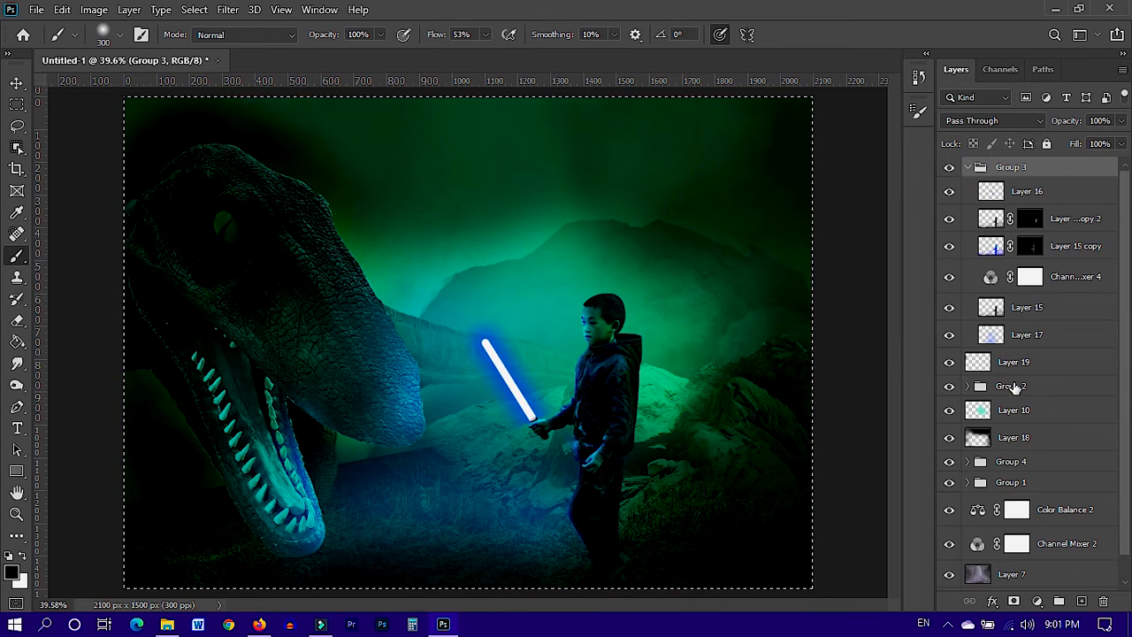
pyautogui.click(968, 168)
pyautogui.click(968, 216)
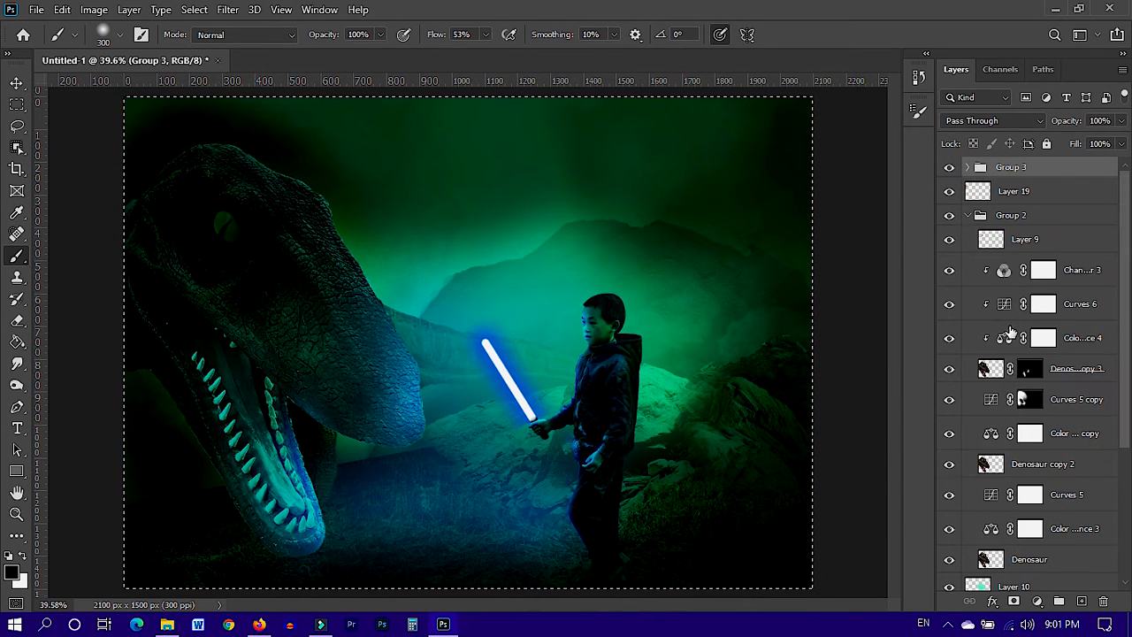
pyautogui.click(949, 239)
pyautogui.click(949, 240)
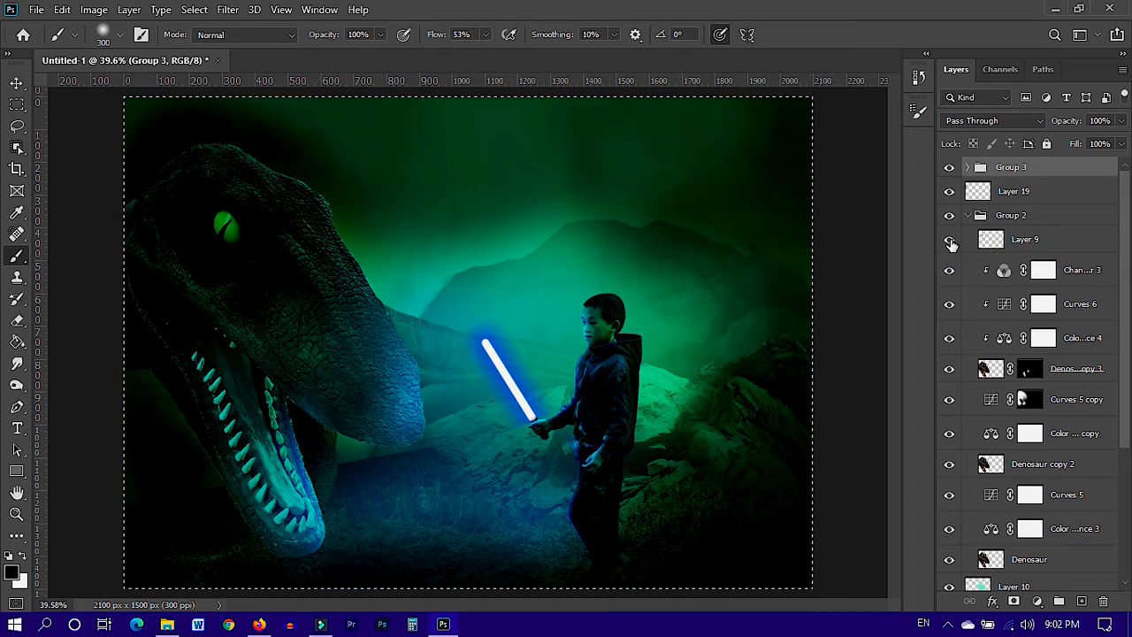
pyautogui.press('v')
pyautogui.click(217, 222)
pyautogui.click(303, 287)
pyautogui.click(951, 402)
pyautogui.click(951, 402)
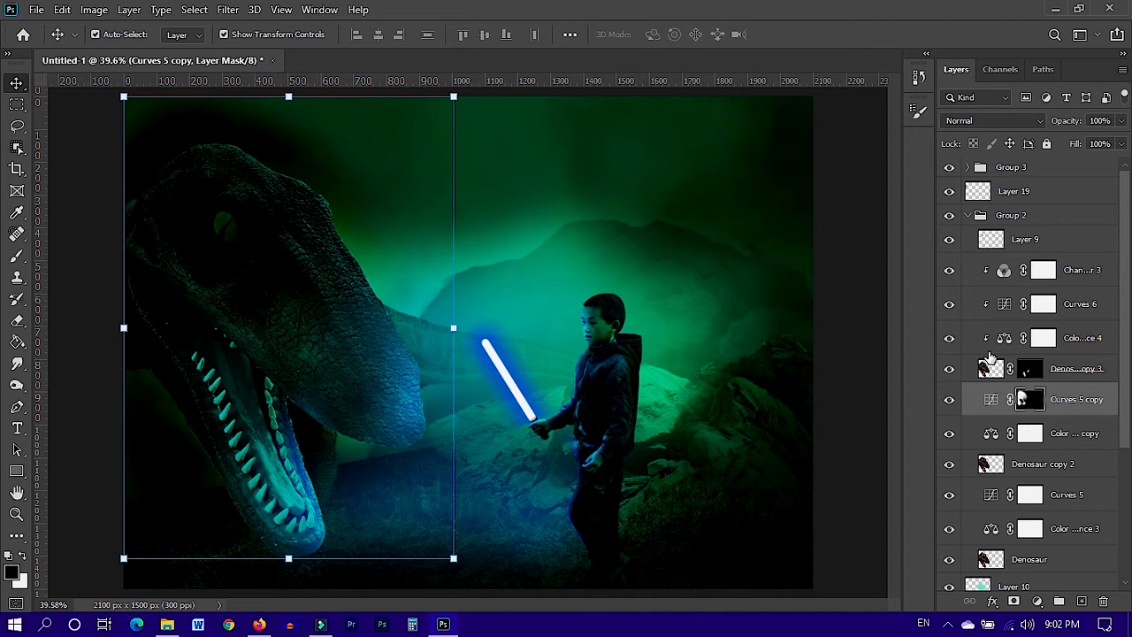
# - Try moving Layer 9 out of Group 2 to the top of the stack, compare Layer 19 hidden and shown, and undo the move
pyautogui.moveTo(1049, 245); pyautogui.dragTo(968, 165)
pyautogui.click(951, 195)
pyautogui.click(951, 195)
pyautogui.click(951, 195)
pyautogui.click(951, 194)
pyautogui.hotkey('ctrl', 'z')
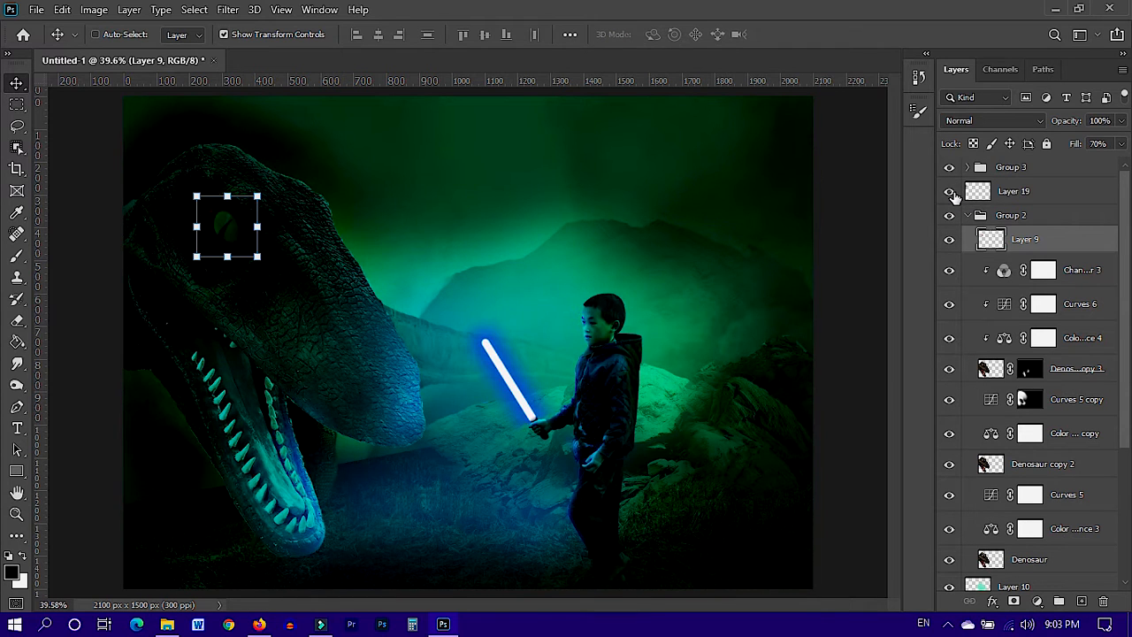
# - Collapse Group 2, move Group 3 below it, and compare the image with the upper layers and groups hidden and shown
pyautogui.click(969, 215)
pyautogui.moveTo(1036, 167); pyautogui.dragTo(1046, 238)
pyautogui.click(950, 217)
pyautogui.click(950, 216)
pyautogui.click(950, 172)
pyautogui.click(950, 172)
pyautogui.click(950, 195)
pyautogui.click(950, 196)
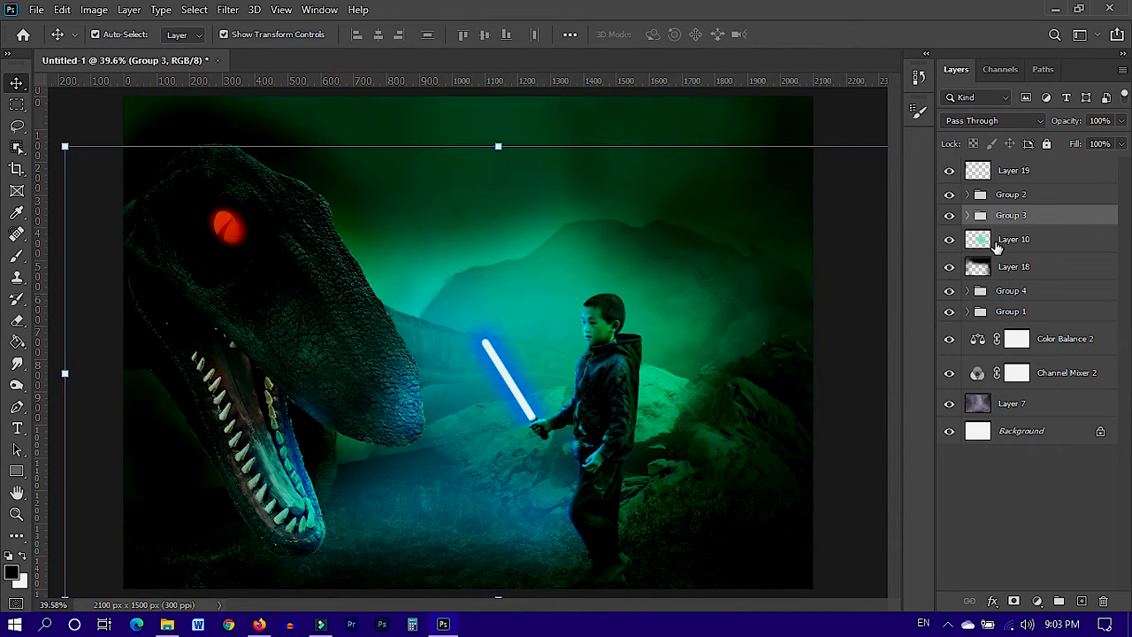
# - Examine the whole composition and compare the dinosaur in Group 2 with Curves 5 copy hidden and shown
pyautogui.scroll(-4, 832, 352)
pyautogui.click(830, 351)
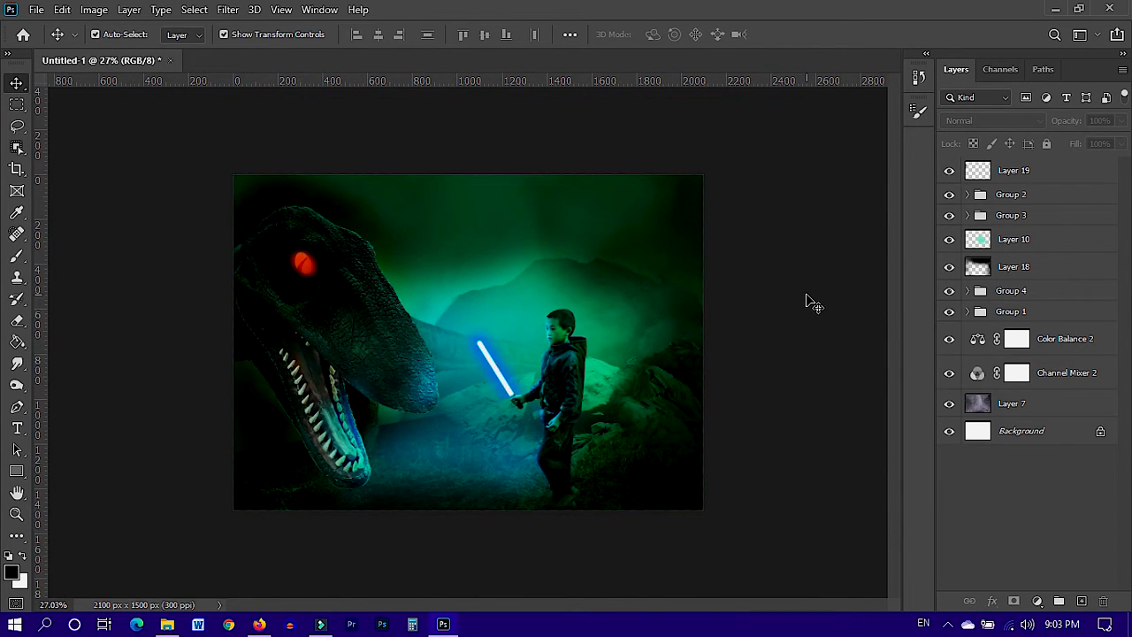
pyautogui.click(968, 195)
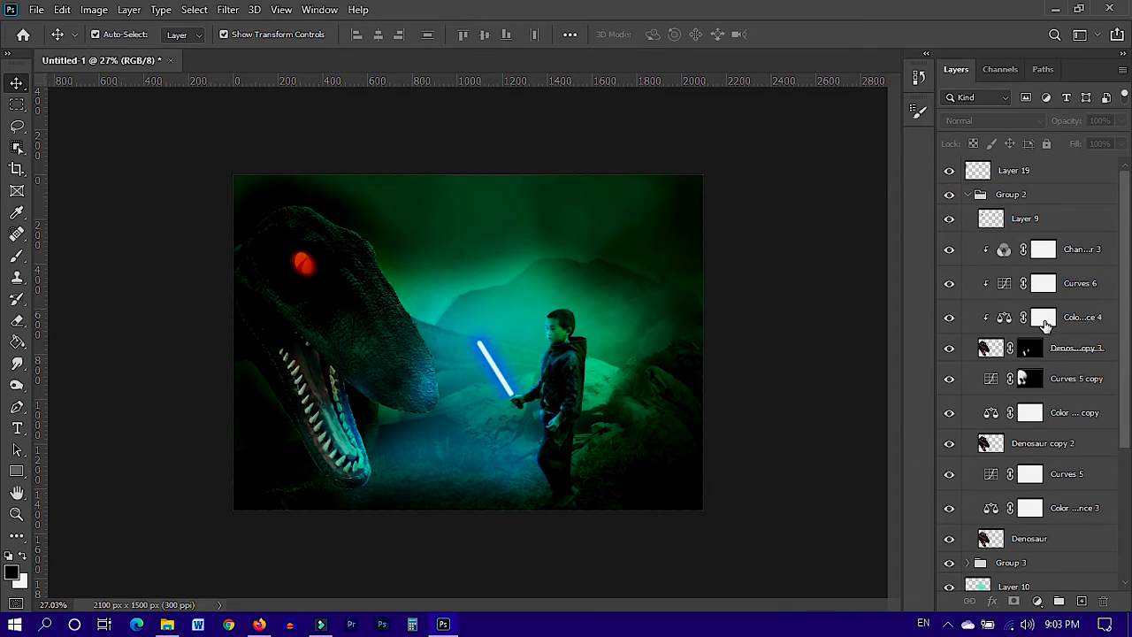
pyautogui.click(950, 379)
pyautogui.click(949, 379)
pyautogui.click(950, 378)
pyautogui.click(949, 378)
pyautogui.click(957, 348)
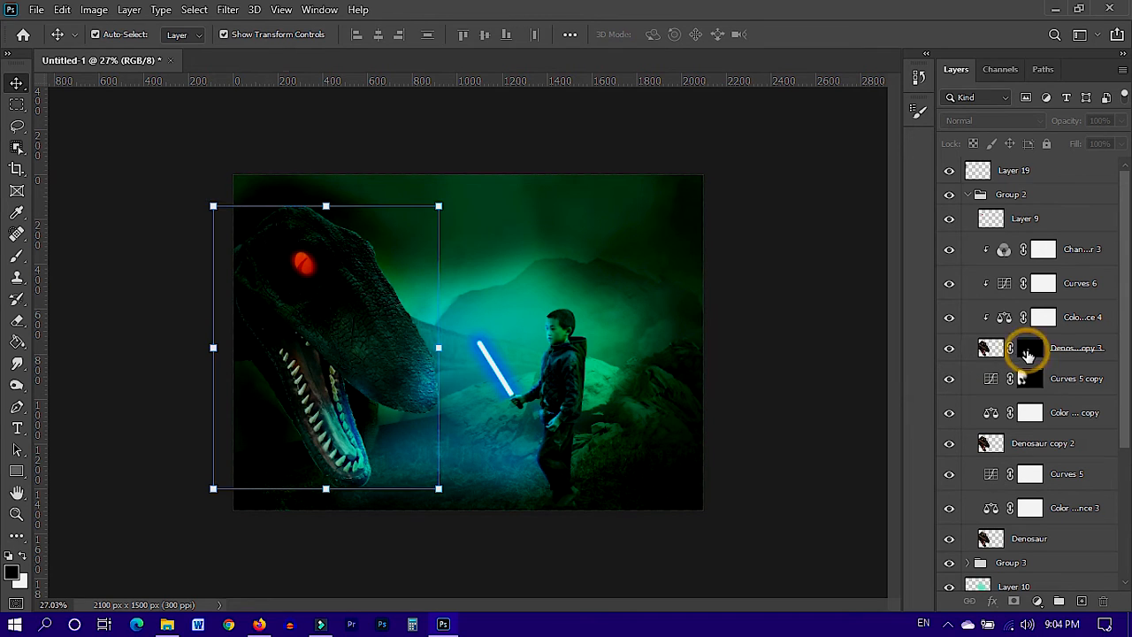
# - Paint black on the Curves 5 copy mask around the dinosaur's head, neck and lower jaw with a soft 150 px brush
pyautogui.hotkey('ctrl', '0')
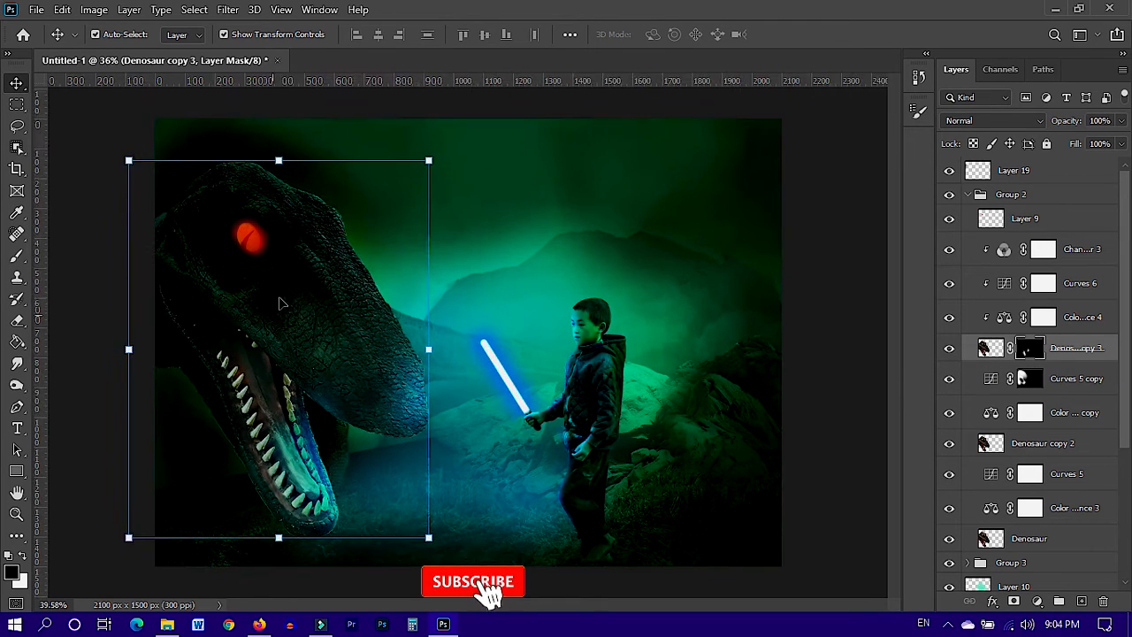
pyautogui.click(949, 379)
pyautogui.click(949, 379)
pyautogui.click(1029, 379)
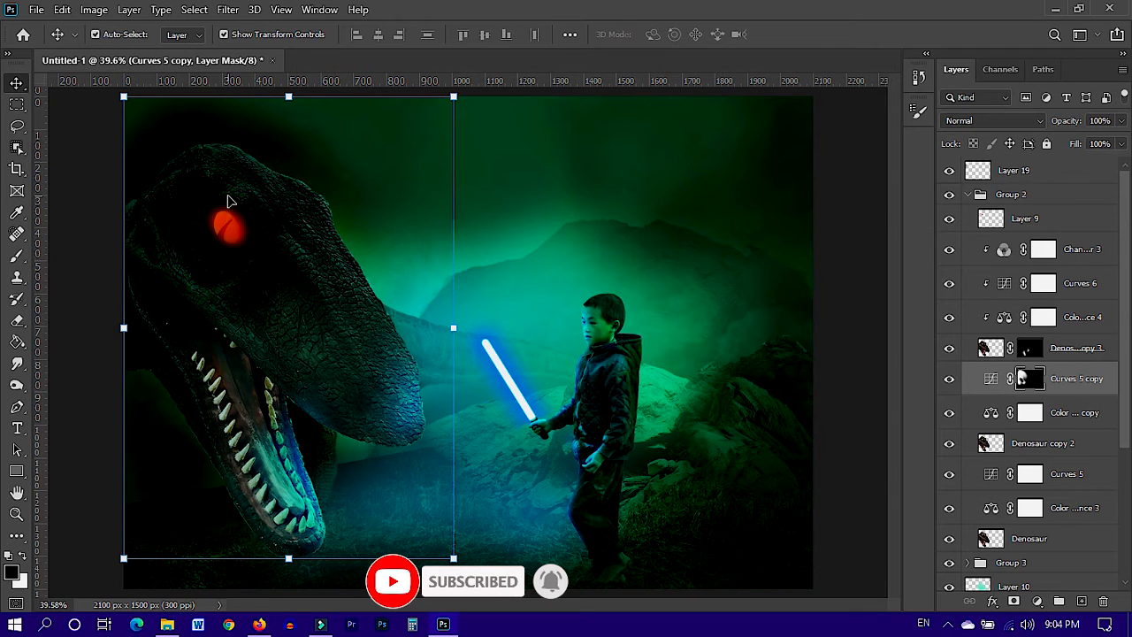
pyautogui.press('b')
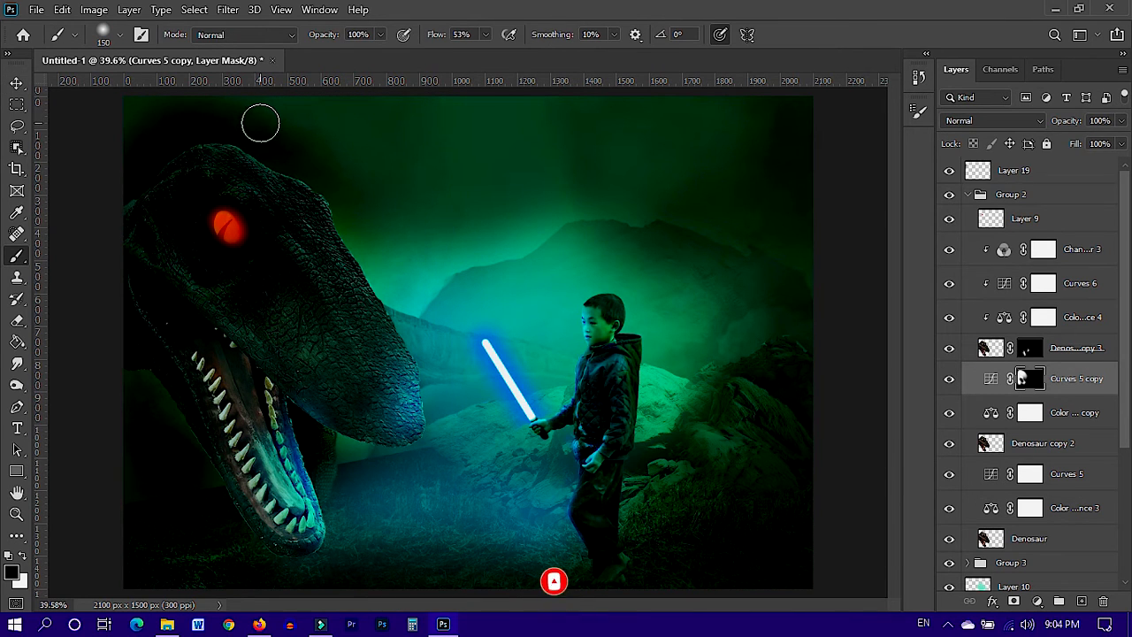
pyautogui.moveTo(292, 159)
pyautogui.mouseDown()
pyautogui.moveTo(334, 158)
pyautogui.moveTo(166, 128)
pyautogui.moveTo(128, 176)
pyautogui.moveTo(175, 126)
pyautogui.mouseUp()
pyautogui.moveTo(132, 323)
pyautogui.mouseDown()
pyautogui.moveTo(110, 370)
pyautogui.moveTo(138, 436)
pyautogui.moveTo(240, 569)
pyautogui.mouseUp()
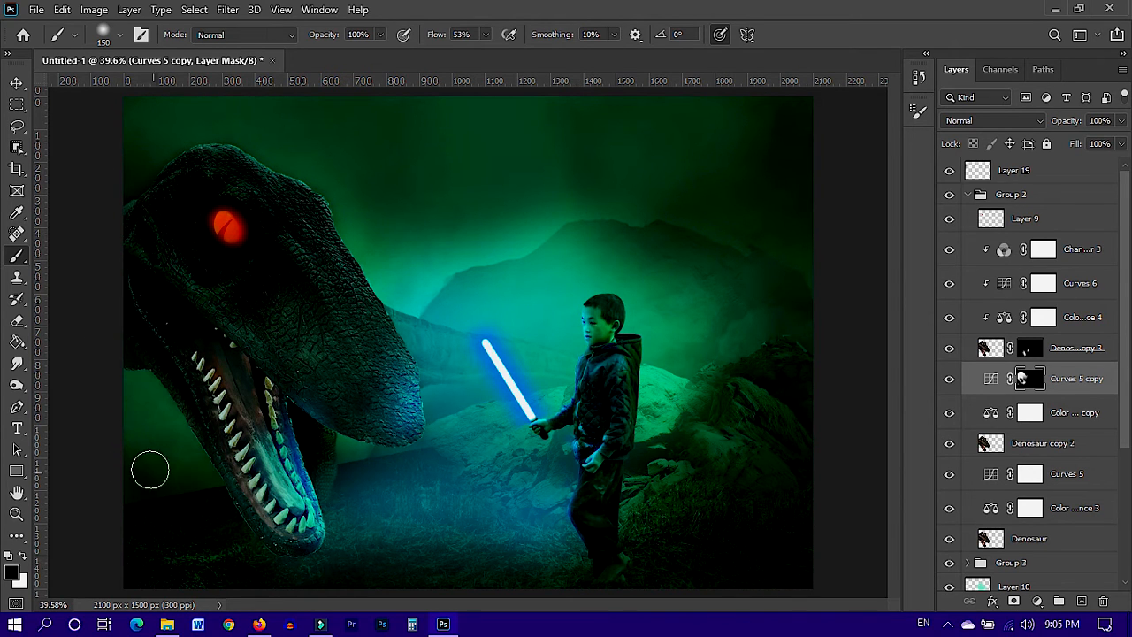
# - Compare the dinosaur with the Color Balance copy, Denosaur copy 2, Curves 5 and Curves 5 copy layers hidden and shown
pyautogui.click(948, 413)
pyautogui.click(948, 444)
pyautogui.click(949, 444)
pyautogui.click(950, 475)
pyautogui.click(950, 475)
pyautogui.click(948, 380)
pyautogui.click(948, 380)
# - Paint black on the Denosaur copy 3 mask inside the dinosaur's mouth with a 200 px brush at 3% flow
pyautogui.click(1027, 378)
pyautogui.moveTo(485, 33)
pyautogui.mouseDown()
pyautogui.moveTo(449, 58)
pyautogui.moveTo(241, 291)
pyautogui.moveTo(307, 277)
pyautogui.moveTo(355, 343)
pyautogui.moveTo(303, 275)
pyautogui.moveTo(328, 223)
pyautogui.moveTo(262, 318)
pyautogui.moveTo(153, 367)
pyautogui.moveTo(190, 162)
pyautogui.moveTo(272, 429)
pyautogui.moveTo(293, 190)
pyautogui.moveTo(390, 408)
pyautogui.moveTo(387, 549)
pyautogui.mouseUp()
pyautogui.press('x')
pyautogui.press(']')
pyautogui.press(']')
pyautogui.press('x')
pyautogui.hotkey('alt', ']')
pyautogui.moveTo(265, 424)
pyautogui.mouseDown()
pyautogui.moveTo(279, 451)
pyautogui.moveTo(264, 457)
pyautogui.mouseUp()
pyautogui.click(285, 480)
pyautogui.scroll(-1, 519, 475)
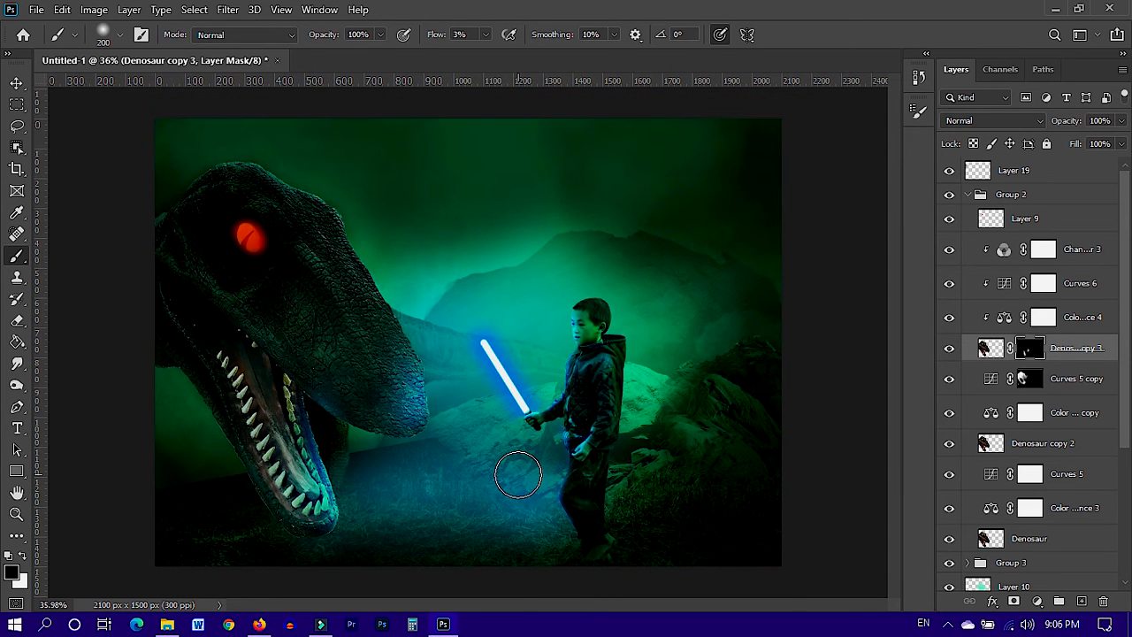
# - Paint white on the Denosaur copy 3 mask along the snout facing the lightsaber
pyautogui.press('x')
pyautogui.moveTo(416, 347)
pyautogui.mouseDown()
pyautogui.moveTo(370, 318)
pyautogui.moveTo(391, 428)
pyautogui.moveTo(470, 395)
pyautogui.moveTo(427, 425)
pyautogui.moveTo(352, 414)
pyautogui.moveTo(351, 380)
pyautogui.moveTo(363, 422)
pyautogui.mouseUp()
pyautogui.press('x')
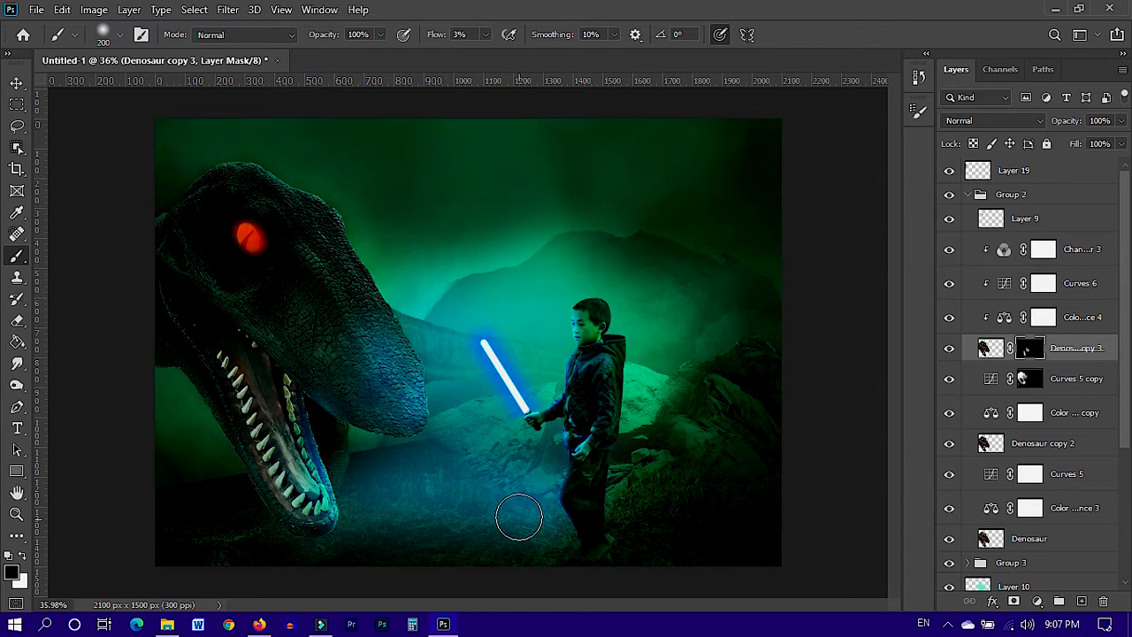
# - Collapse Group 2 and move Group 3 back above it, below Layer 19
pyautogui.click(968, 194)
pyautogui.click(968, 195)
pyautogui.click(970, 196)
pyautogui.moveTo(1036, 220); pyautogui.dragTo(1031, 192)
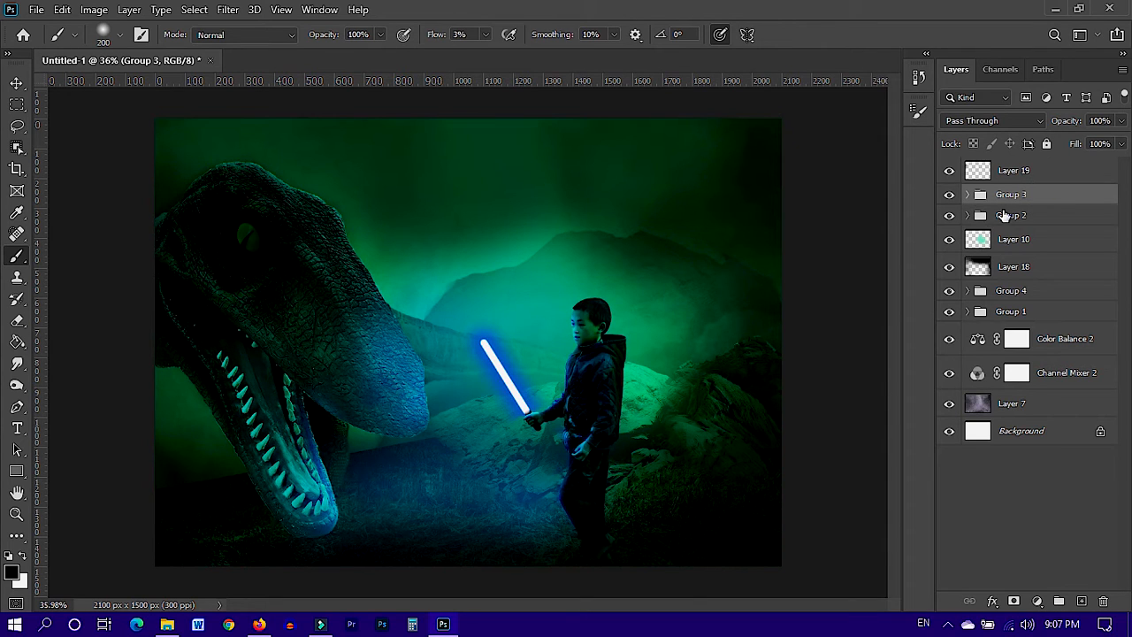
# - Clip the Channel Mixer 4 adjustment to Layer 15 inside Group 3
pyautogui.click(969, 195)
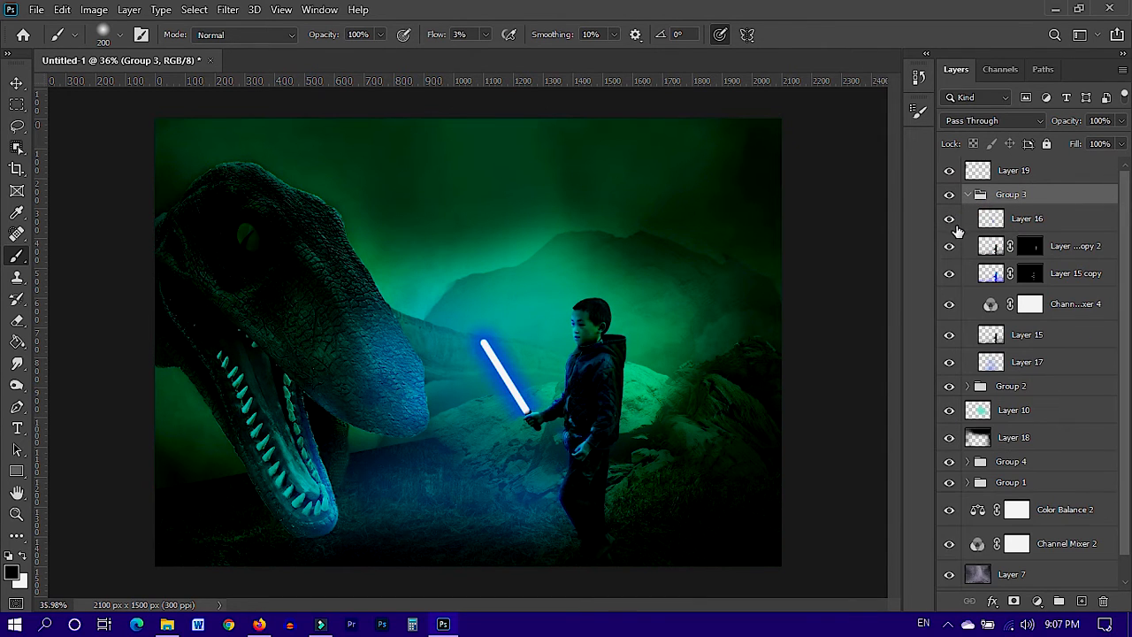
pyautogui.click(950, 304)
pyautogui.click(950, 305)
pyautogui.keyDown('alt'); pyautogui.click(1072, 315); pyautogui.keyUp('alt')
# - Compare the image with Channel Mixer 4, Layer 15, Group 2 and Group 3 hidden and shown
pyautogui.click(950, 304)
pyautogui.click(950, 305)
pyautogui.click(950, 336)
pyautogui.click(950, 335)
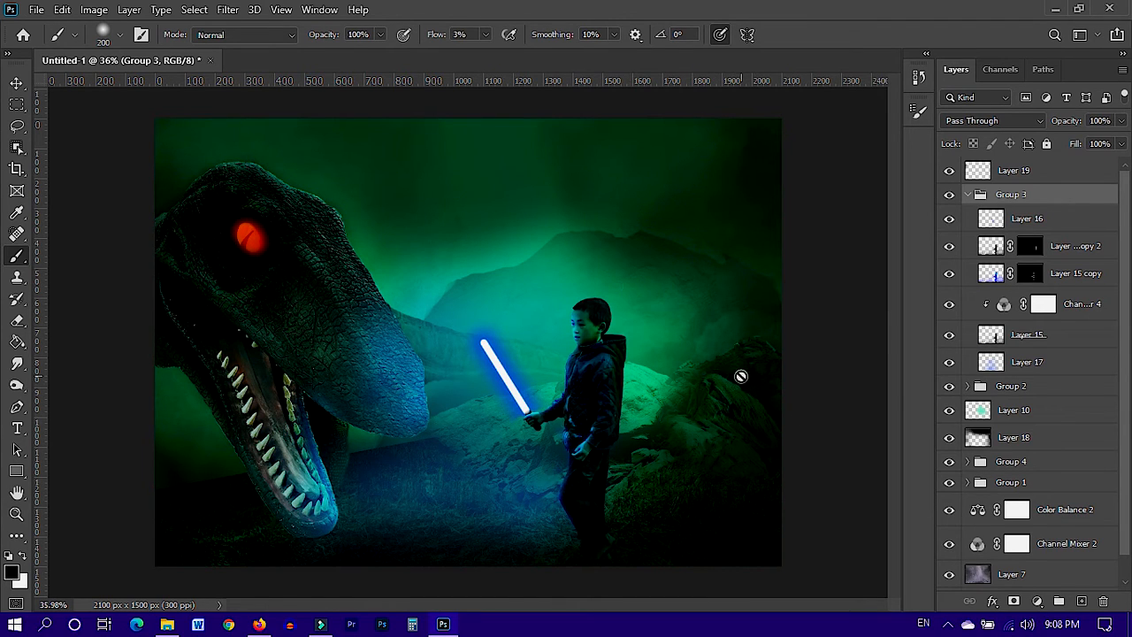
pyautogui.click(968, 193)
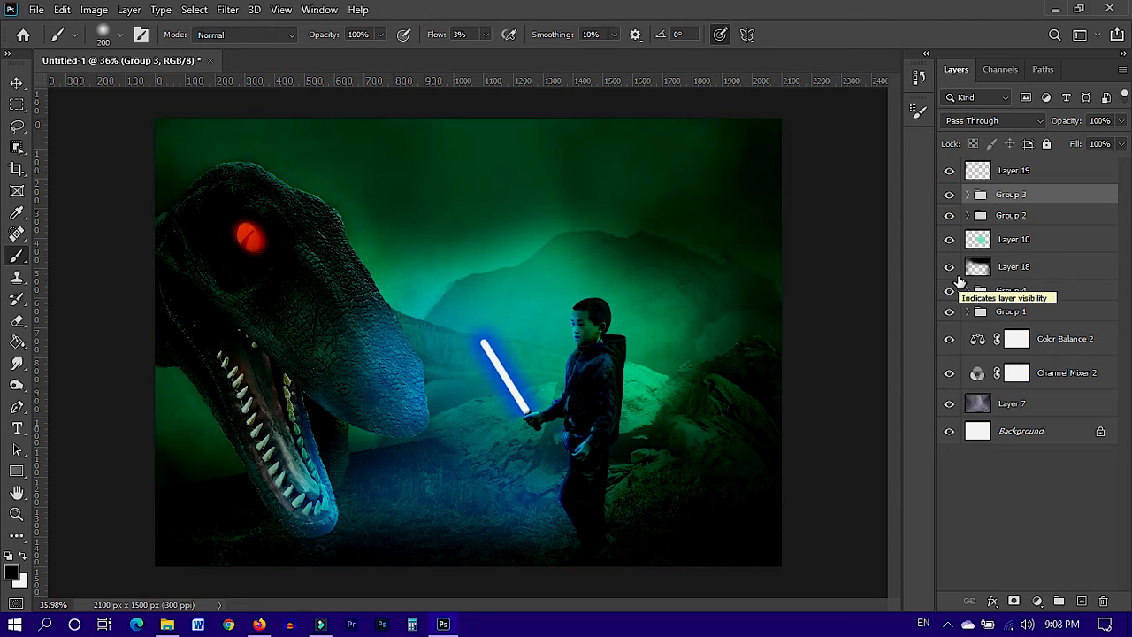
pyautogui.click(949, 215)
pyautogui.click(949, 214)
pyautogui.click(949, 193)
pyautogui.click(950, 194)
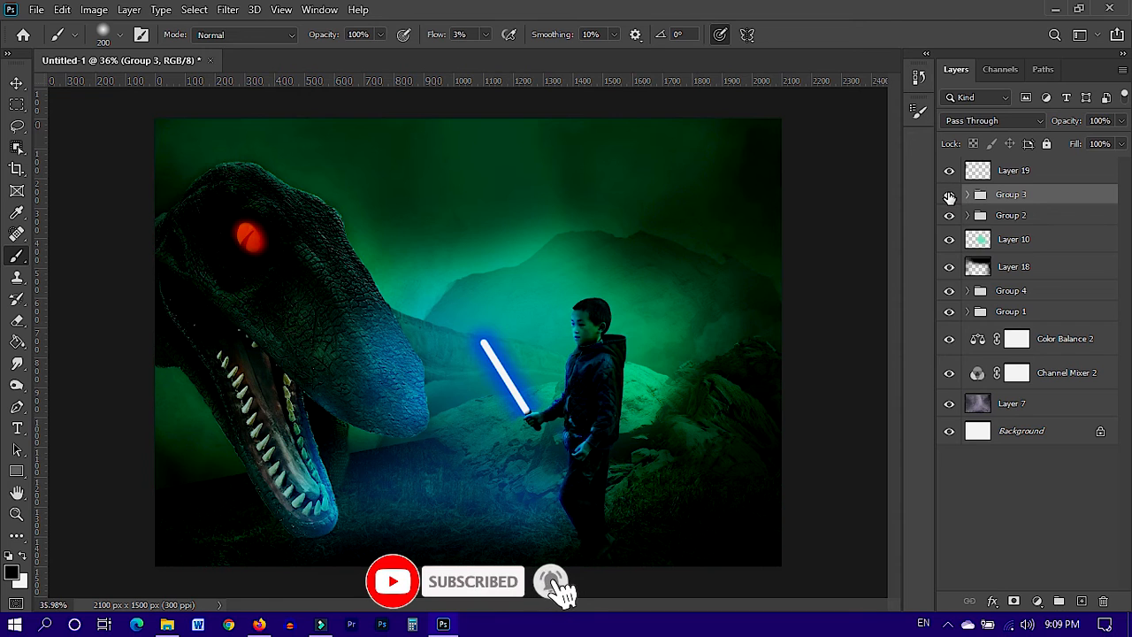
# - Add a black Solid Color fill layer directly above Group 2 and preview blend modes for it
pyautogui.click(1002, 216)
pyautogui.click(1037, 601)
pyautogui.click(1026, 141)
pyautogui.click(993, 110)
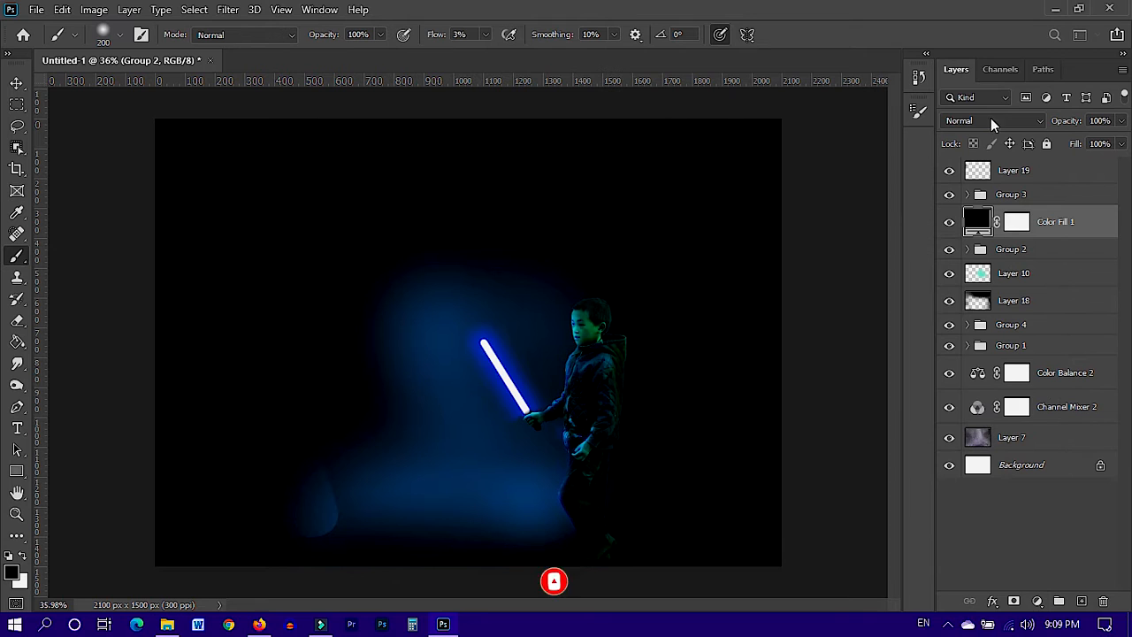
pyautogui.click(992, 120)
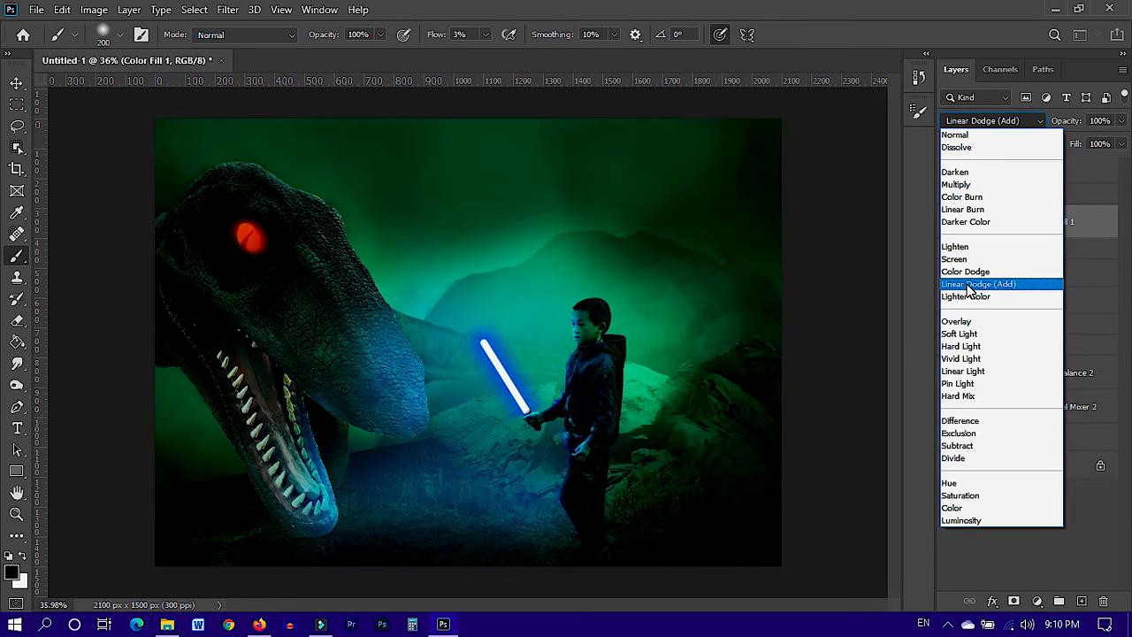
pyautogui.press('Escape')
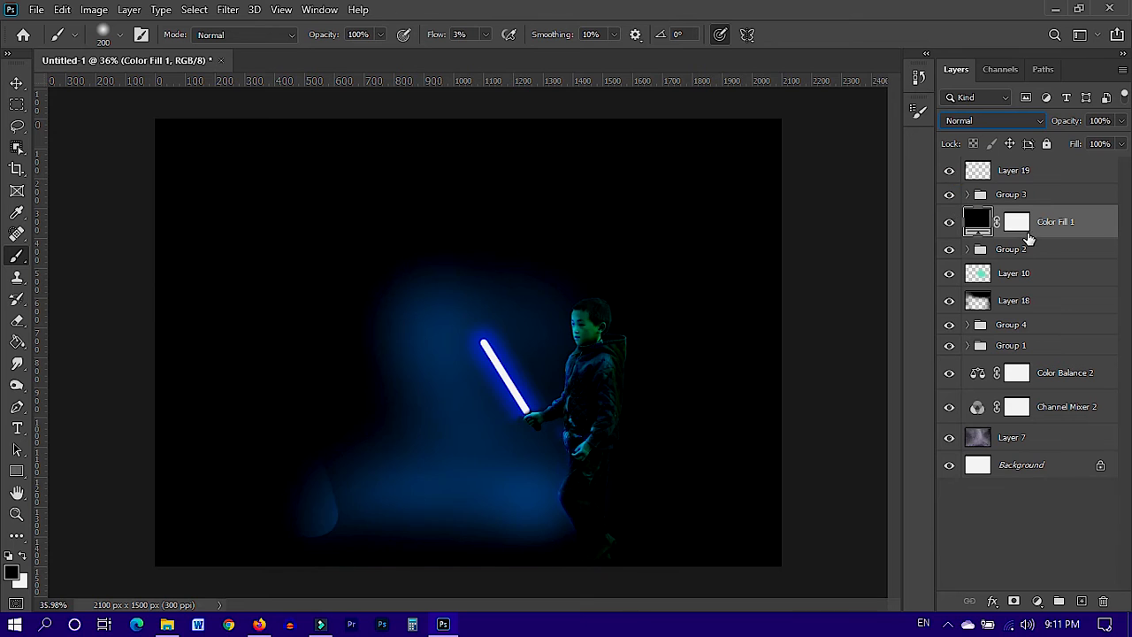
# - Set the black fill layer's blend mode to Overlay and invert its mask to black
pyautogui.click(991, 120)
pyautogui.click(993, 326)
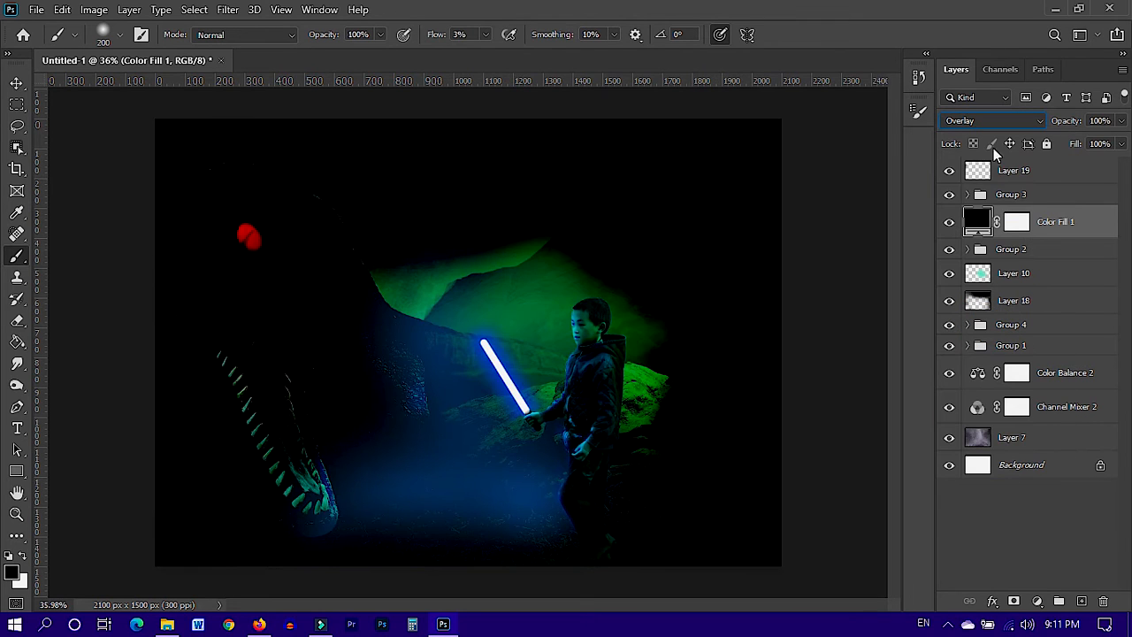
pyautogui.click(1018, 223)
pyautogui.hotkey('ctrl', 'i')
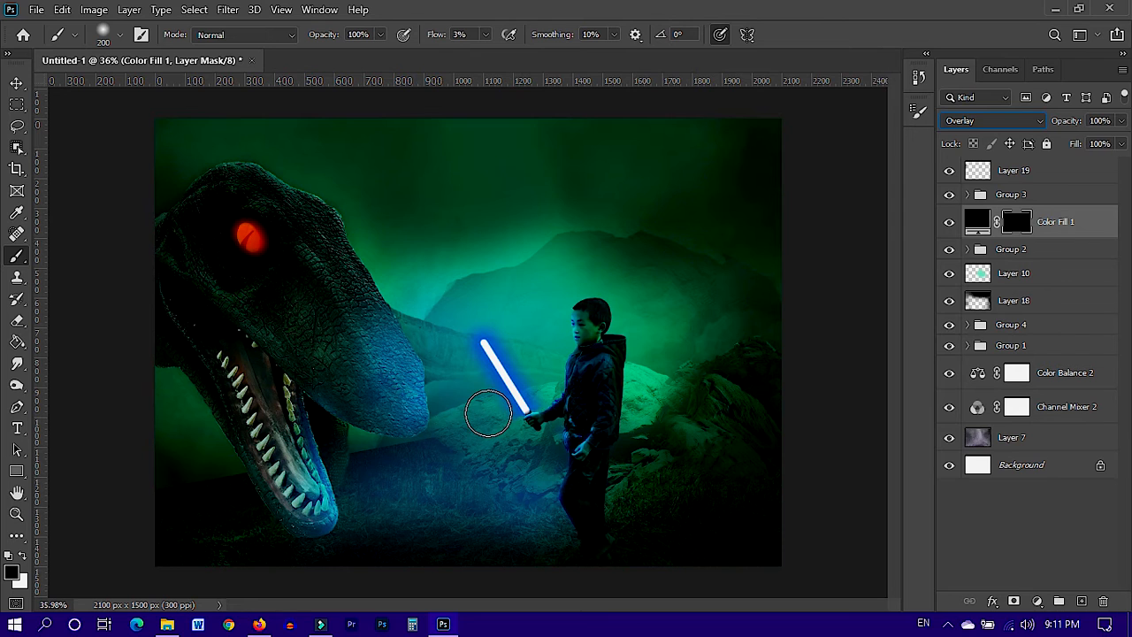
# - Paint white on the Color Fill 1 mask across the dinosaur and background, enlarging the soft brush to 1100 px
pyautogui.click(22, 557)
pyautogui.moveTo(331, 496)
pyautogui.mouseDown()
pyautogui.moveTo(598, 431)
pyautogui.moveTo(602, 328)
pyautogui.moveTo(484, 299)
pyautogui.mouseUp()
pyautogui.press(']')
pyautogui.press(']')
pyautogui.press(']')
pyautogui.press(']')
pyautogui.press(']')
pyautogui.press(']')
pyautogui.press(']')
pyautogui.press(']')
pyautogui.press(']')
pyautogui.press(']')
pyautogui.moveTo(249, 272); pyautogui.dragTo(389, 255)
# - Try darkening the sky and dinosaur on the Color Fill 1 mask at 21% flow, and undo the stroke
pyautogui.click(485, 35)
pyautogui.moveTo(485, 56); pyautogui.dragTo(500, 55)
pyautogui.click(803, 30)
pyautogui.moveTo(437, 126); pyautogui.dragTo(131, 234)
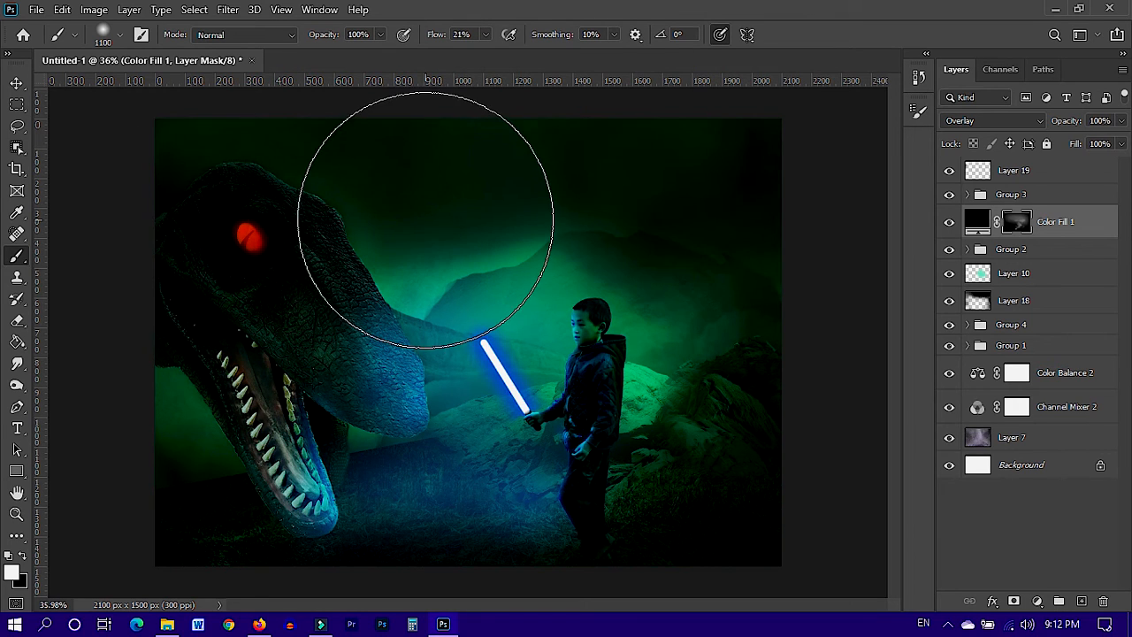
pyautogui.hotkey('ctrl', 'z')
# - Paint white on the Color Fill 1 mask over the sky and surroundings at 10% flow, and lower the layer's fill to 55%
pyautogui.moveTo(485, 35); pyautogui.dragTo(475, 51)
pyautogui.press('[')
pyautogui.press('[')
pyautogui.press('[')
pyautogui.press('[')
pyautogui.press('[')
pyautogui.press('[')
pyautogui.press('[')
pyautogui.press('[')
pyautogui.moveTo(584, 136); pyautogui.dragTo(222, 141)
pyautogui.press(']')
pyautogui.press(']')
pyautogui.press(']')
pyautogui.press(']')
pyautogui.press(']')
pyautogui.press(']')
pyautogui.press(']')
pyautogui.press(']')
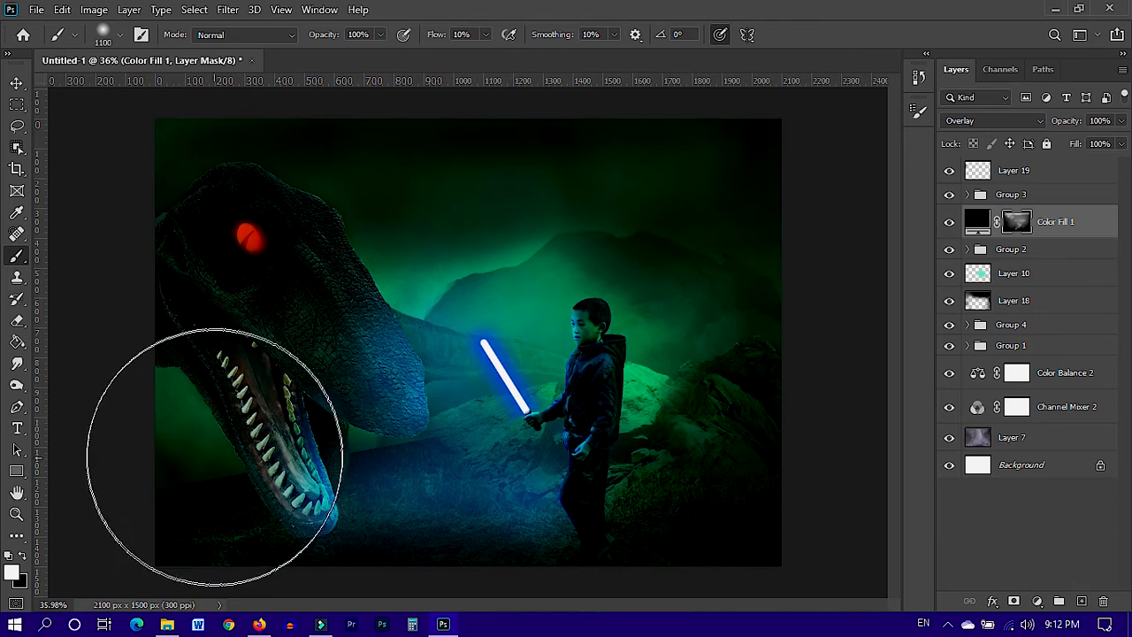
pyautogui.click(515, 268)
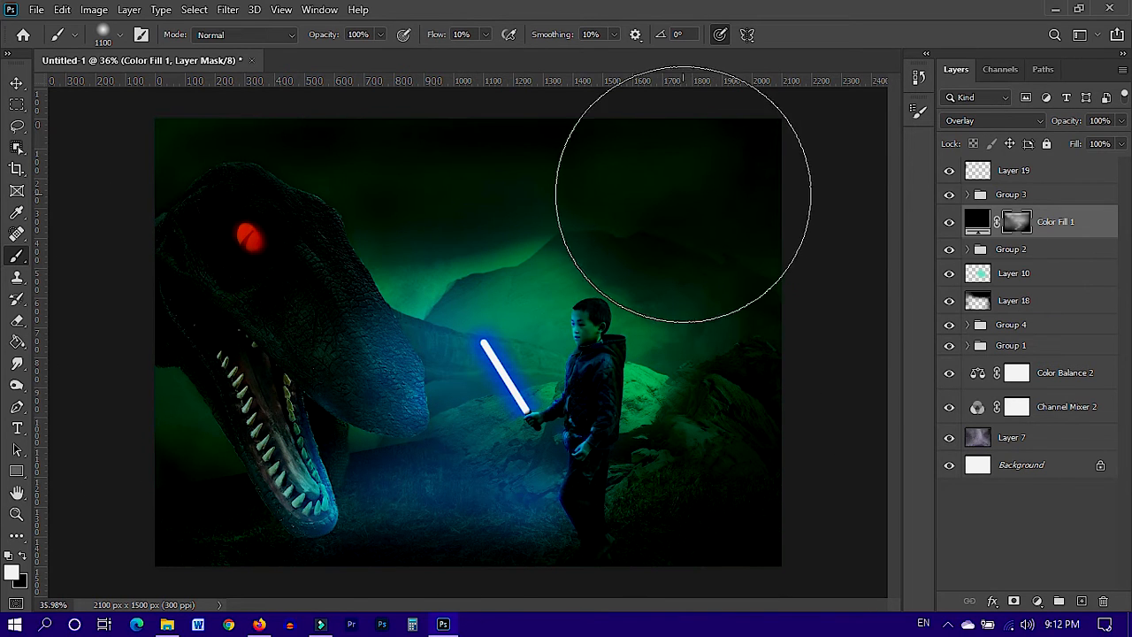
pyautogui.moveTo(1122, 144); pyautogui.dragTo(1087, 168)
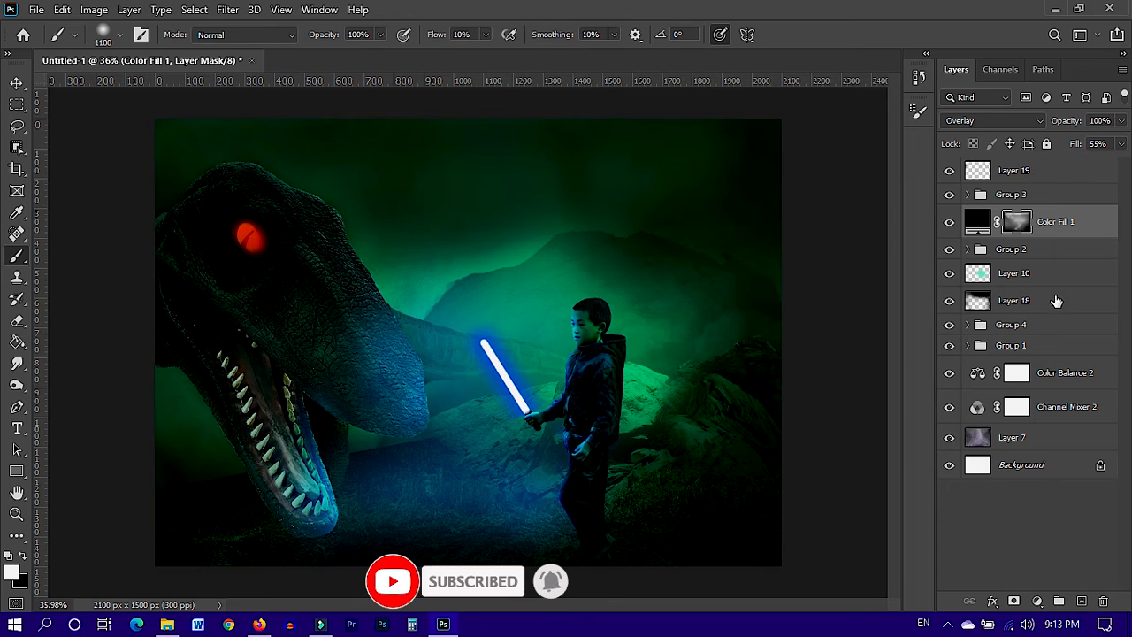
# - Try a Color Balance adjustment layer above Color Fill 1, shifting the cyan-red midtones, and delete the layer
pyautogui.click(1037, 600)
pyautogui.click(1044, 462)
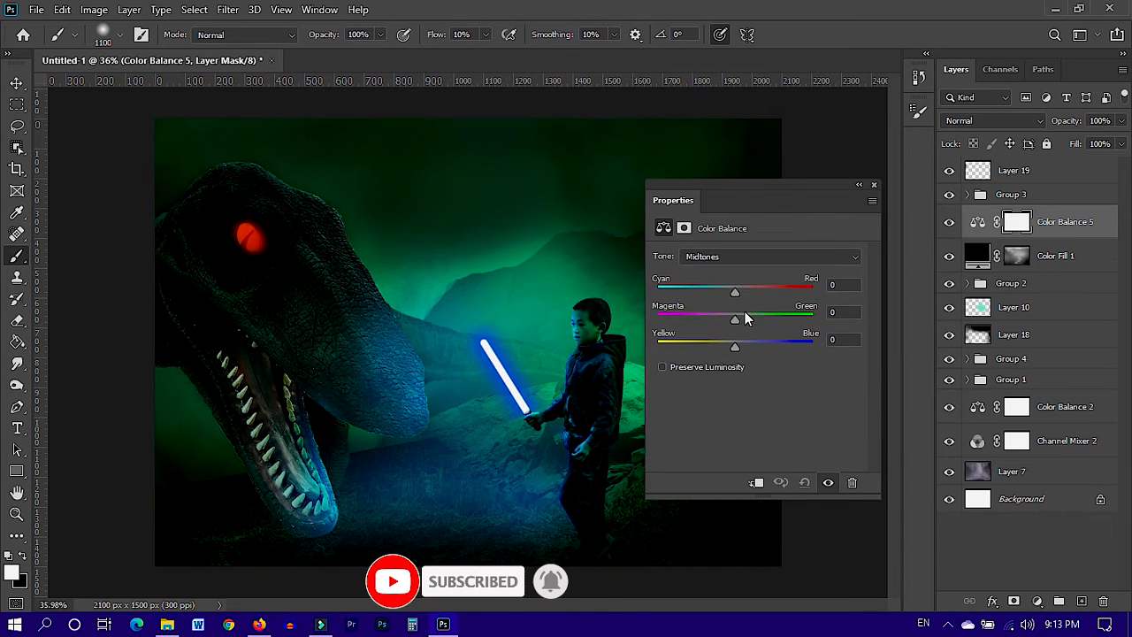
pyautogui.moveTo(691, 293); pyautogui.dragTo(803, 293)
pyautogui.click(874, 184)
pyautogui.moveTo(1057, 231); pyautogui.dragTo(1103, 601)
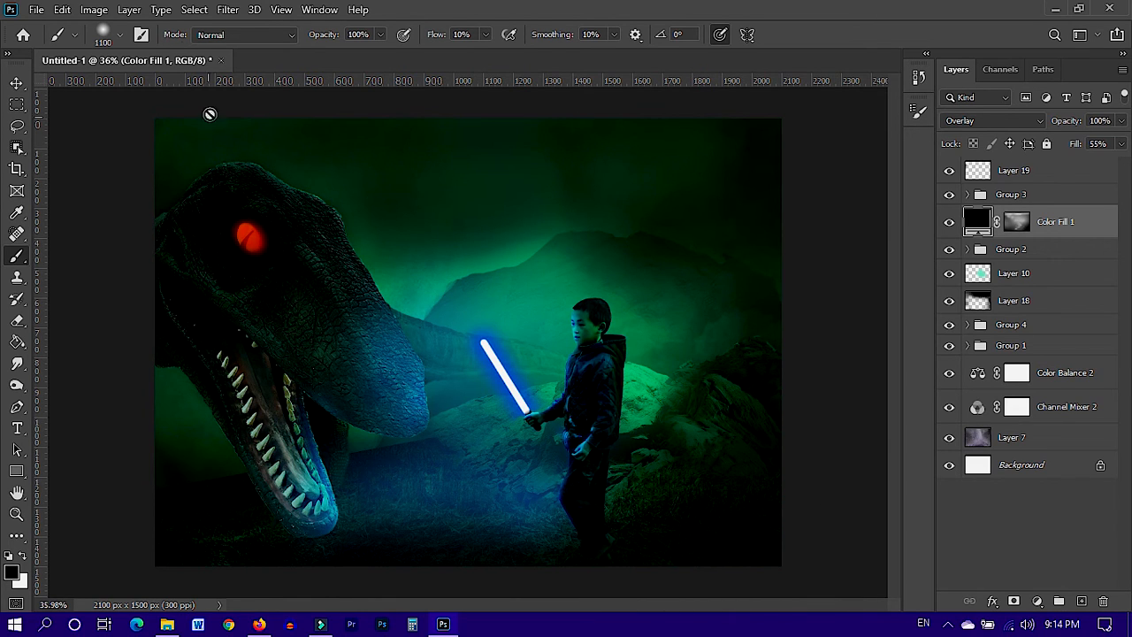
# - Flatten the image into a single background layer and open it in the Camera Raw filter
pyautogui.click(129, 10)
pyautogui.click(177, 566)
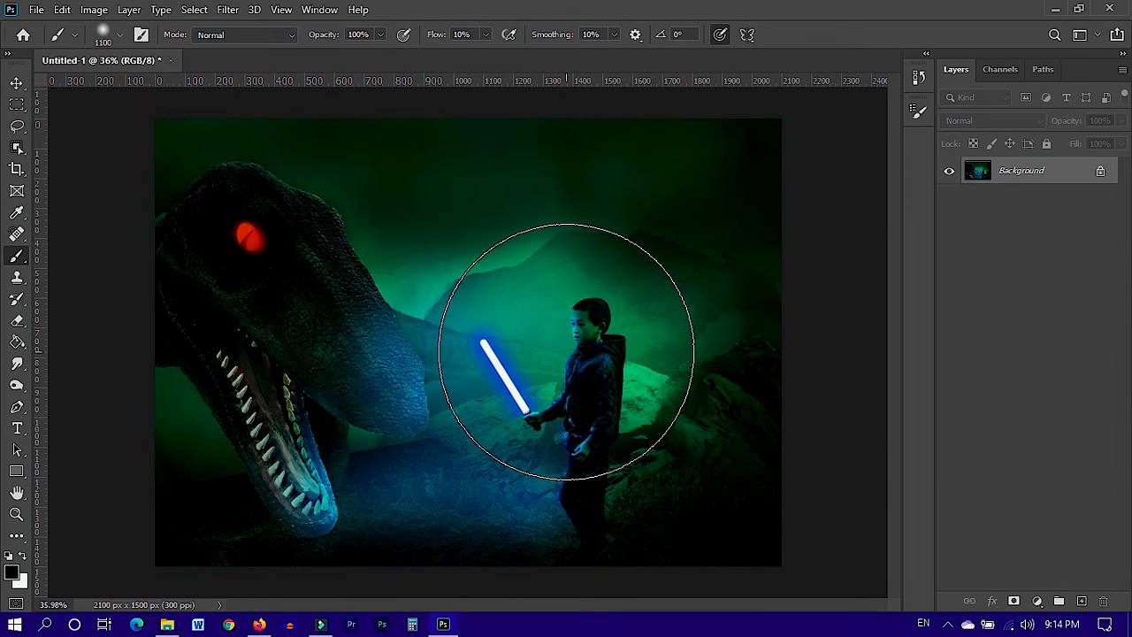
pyautogui.click(228, 10)
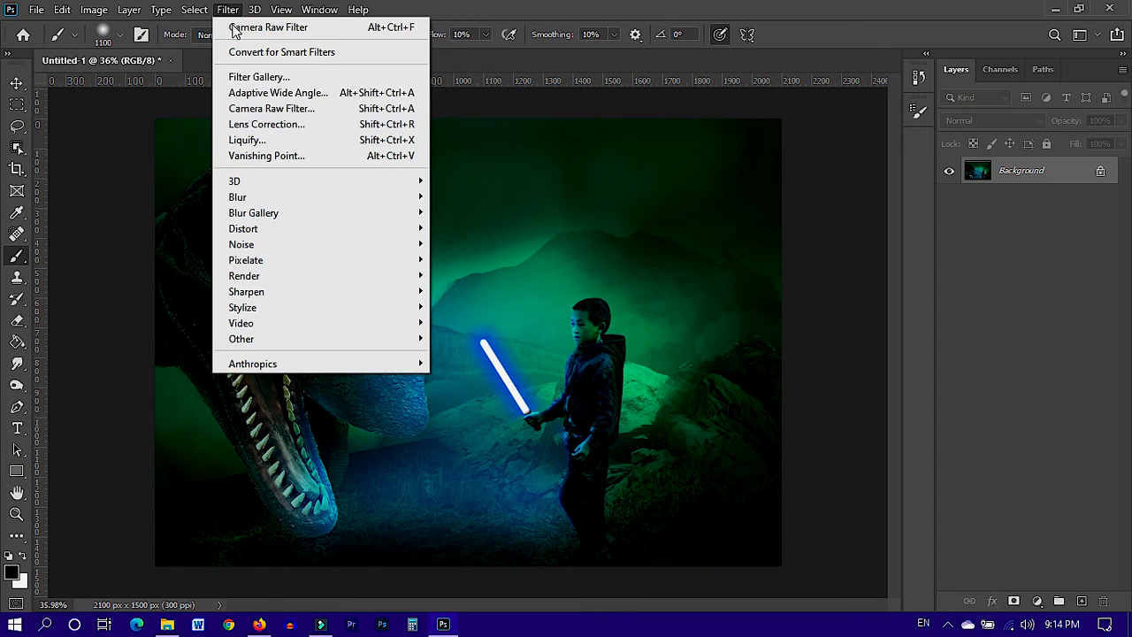
pyautogui.click(274, 111)
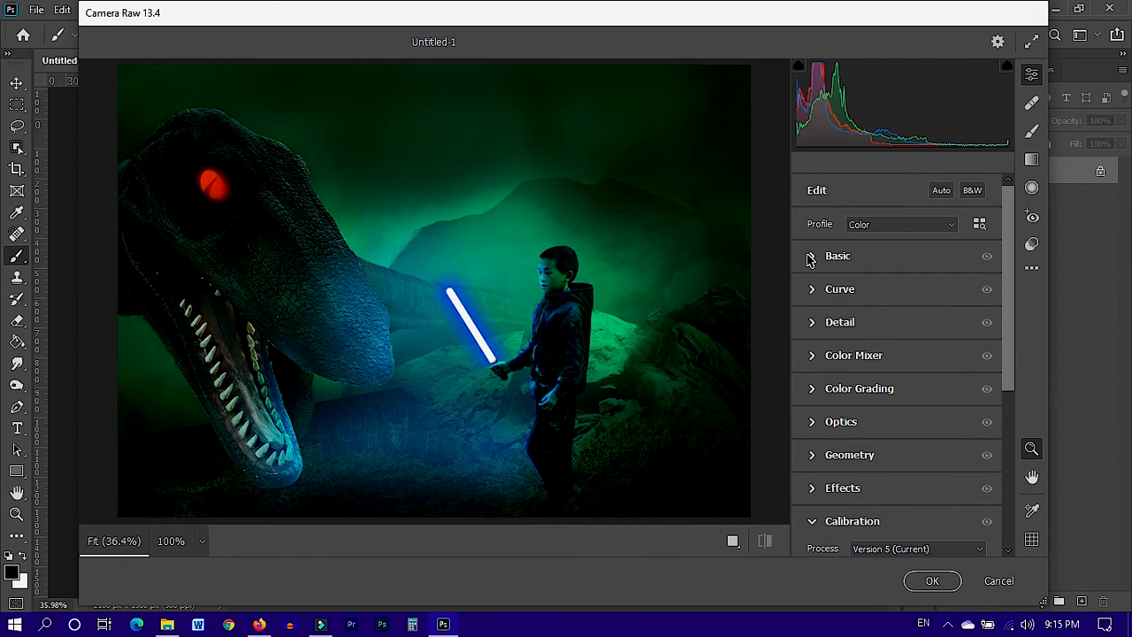
# - Set Camera Raw's basic adjustments to Temperature -28, Tint +16, Exposure +0.25, Contrast +14, Blacks -18, Texture +46 and Clarity +17
pyautogui.click(814, 256)
pyautogui.moveTo(895, 255); pyautogui.dragTo(911, 282)
pyautogui.moveTo(897, 320); pyautogui.dragTo(911, 347)
pyautogui.moveTo(896, 447); pyautogui.dragTo(881, 447)
pyautogui.moveTo(897, 487); pyautogui.dragTo(938, 487)
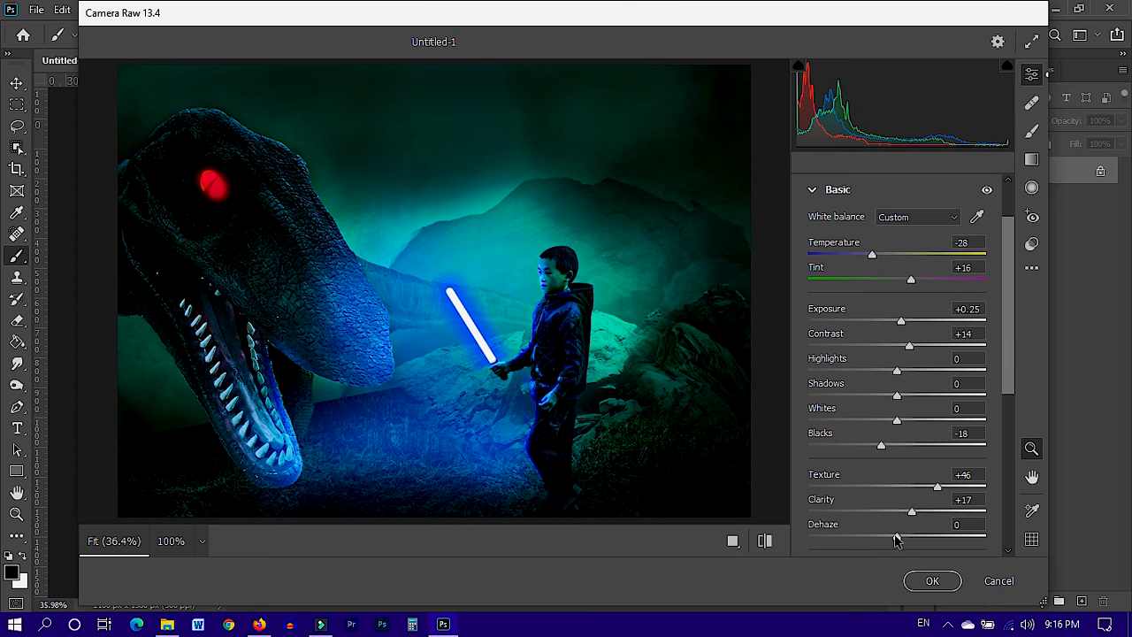
pyautogui.scroll(-3, 918, 503)
pyautogui.scroll(3, 890, 344)
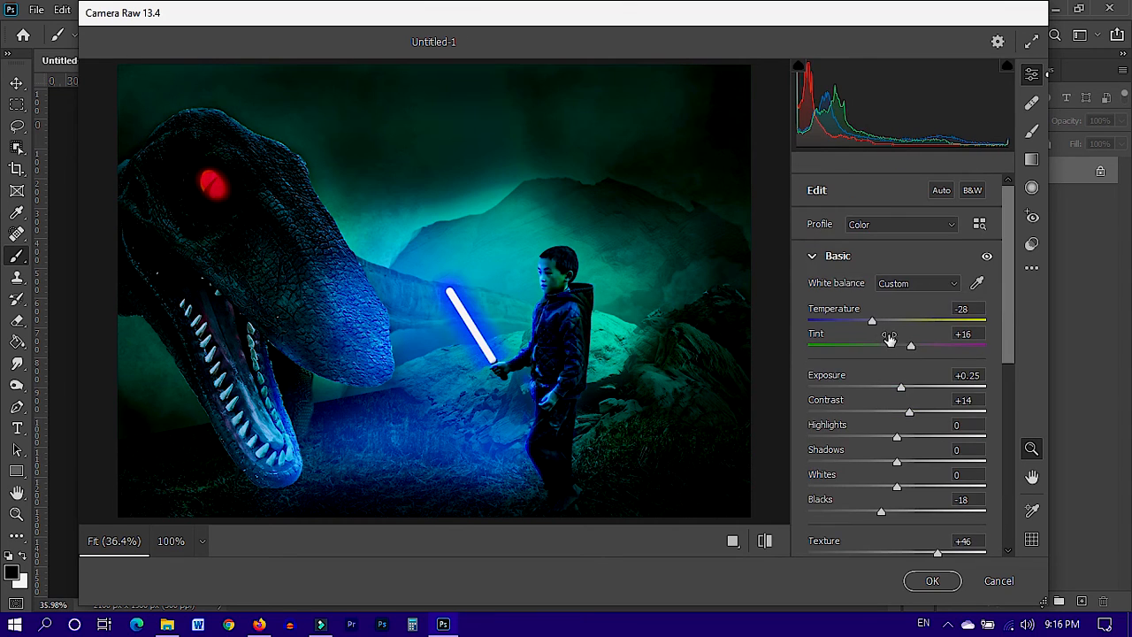
pyautogui.click(812, 256)
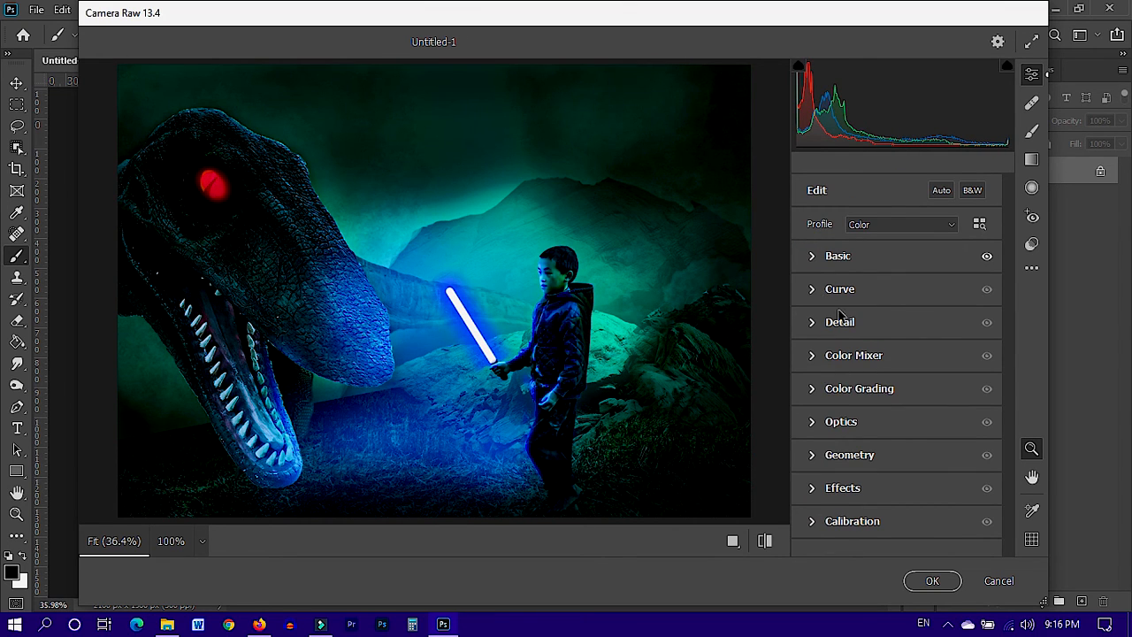
# - Adjust the Curve settings in Camera Raw and apply the filter to the flattened image
pyautogui.click(839, 289)
pyautogui.moveTo(897, 468); pyautogui.dragTo(917, 468)
pyautogui.moveTo(896, 518); pyautogui.dragTo(919, 543)
pyautogui.click(937, 586)
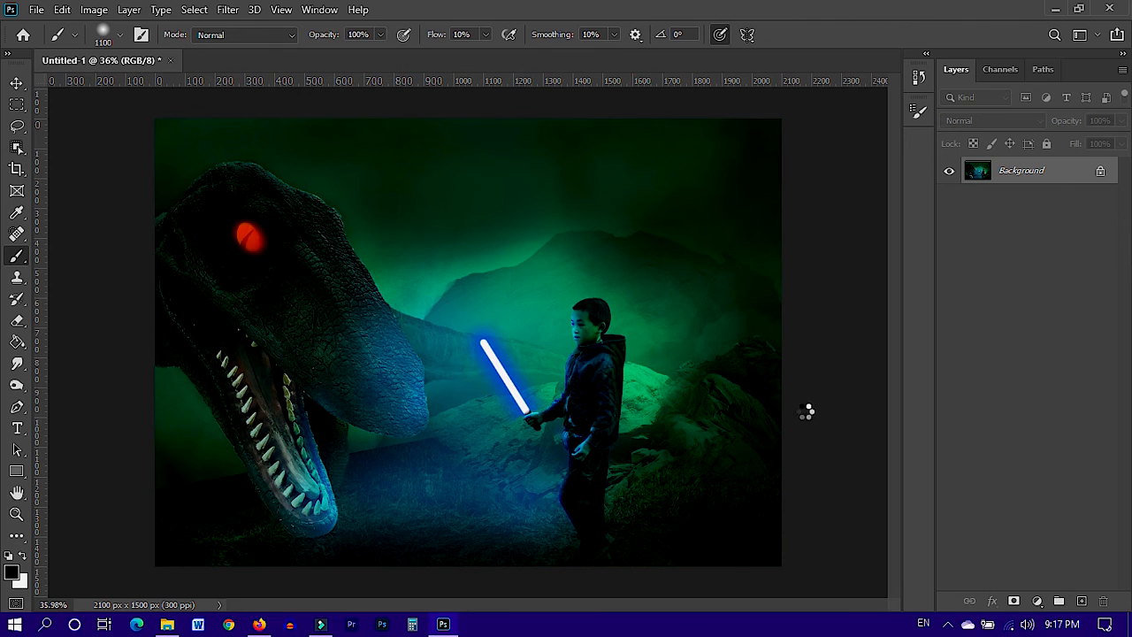